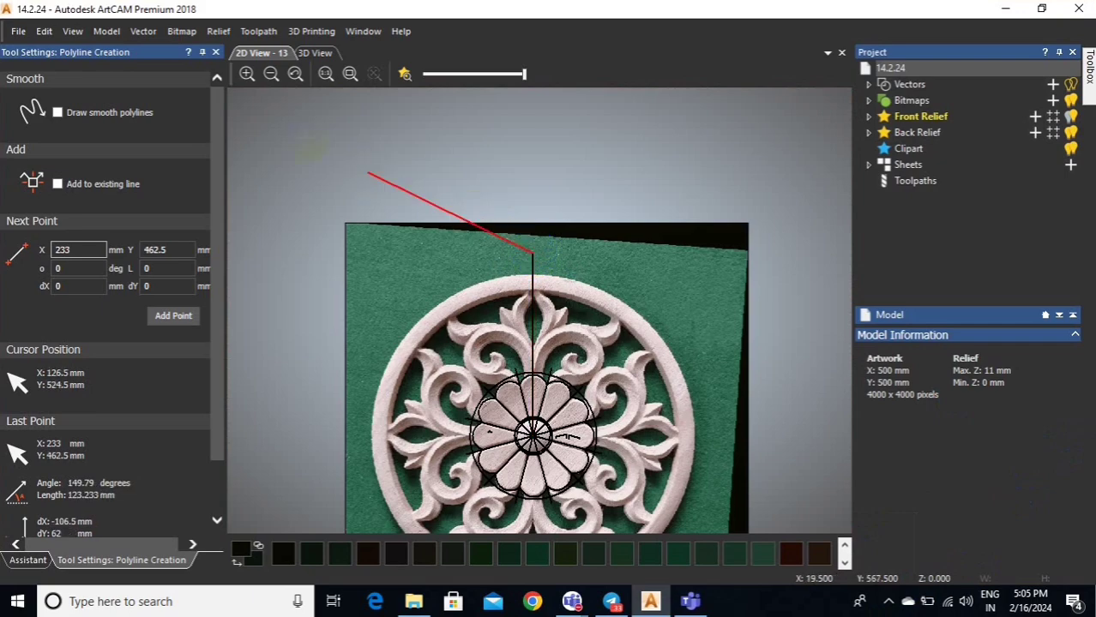
- Finish the vertical guide line, select it and set up a rotate copy of 8 objects over a total of 360 degrees
{"action": "left_click", "coordinate": [215, 51]}
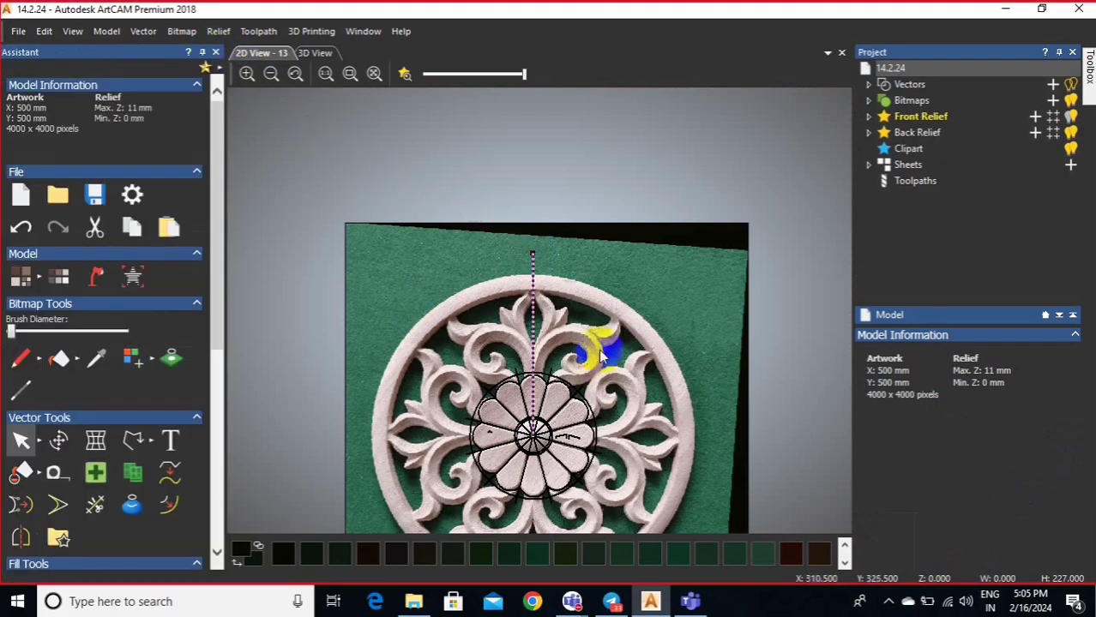
{"action": "scroll", "coordinate": [587, 355], "scroll_direction": "up", "scroll_amount": 3}
{"action": "scroll", "coordinate": [508, 342], "scroll_direction": "down", "scroll_amount": 1}
{"action": "scroll", "coordinate": [672, 316], "scroll_direction": "down", "scroll_amount": 1}
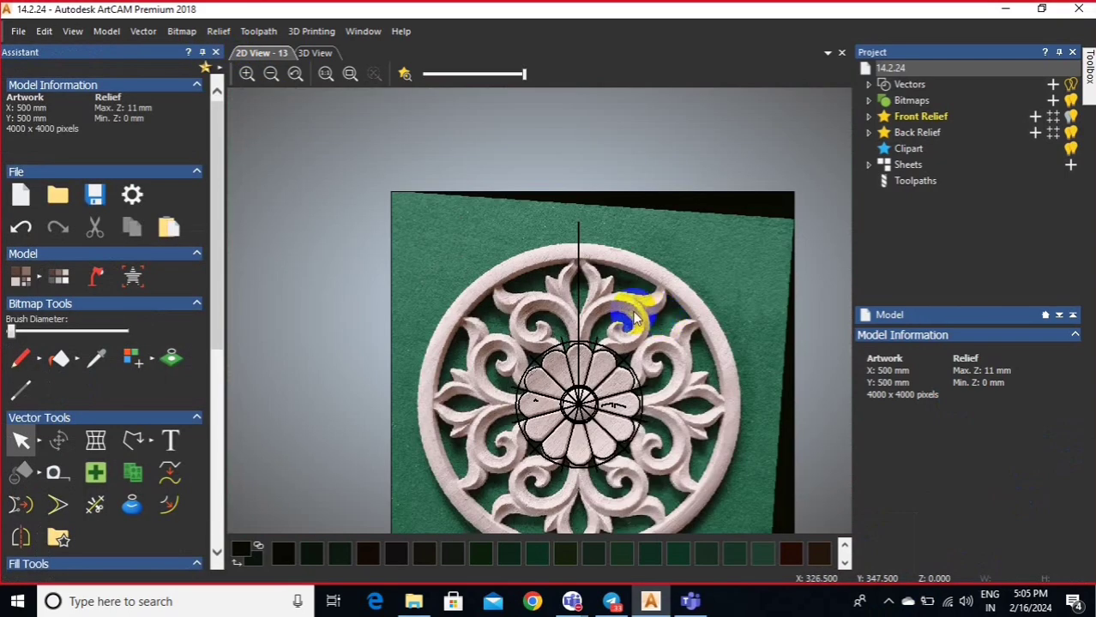
{"action": "left_click_drag", "start_coordinate": [611, 310], "coordinate": [547, 284]}
{"action": "scroll", "coordinate": [556, 308], "scroll_direction": "down", "scroll_amount": 1}
{"action": "scroll", "coordinate": [33, 512], "scroll_direction": "down", "scroll_amount": 1}
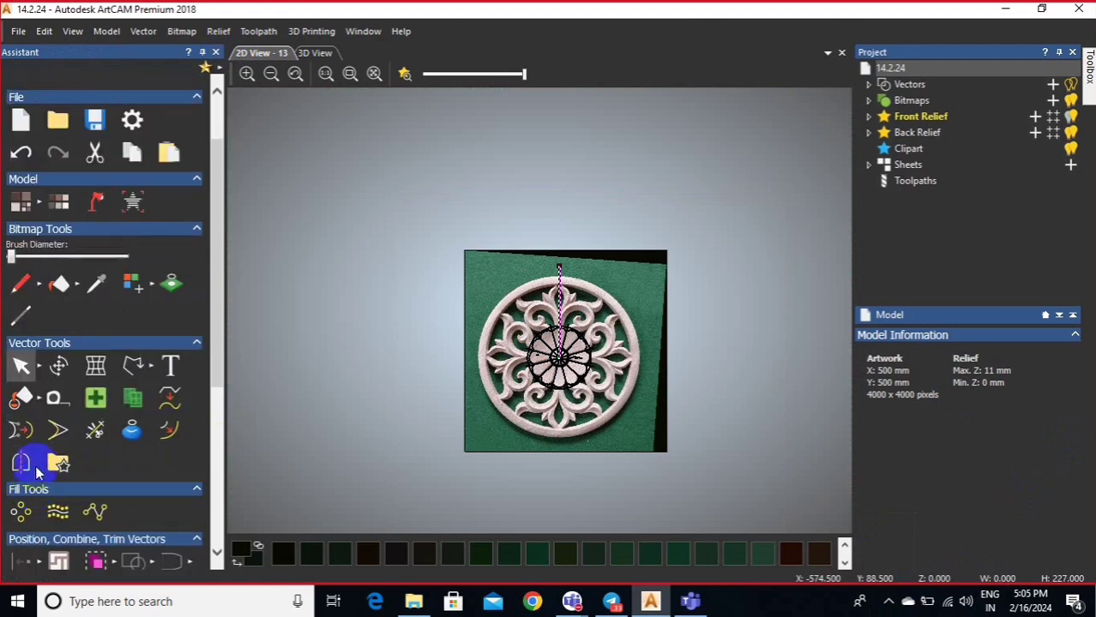
{"action": "left_click", "coordinate": [21, 512]}
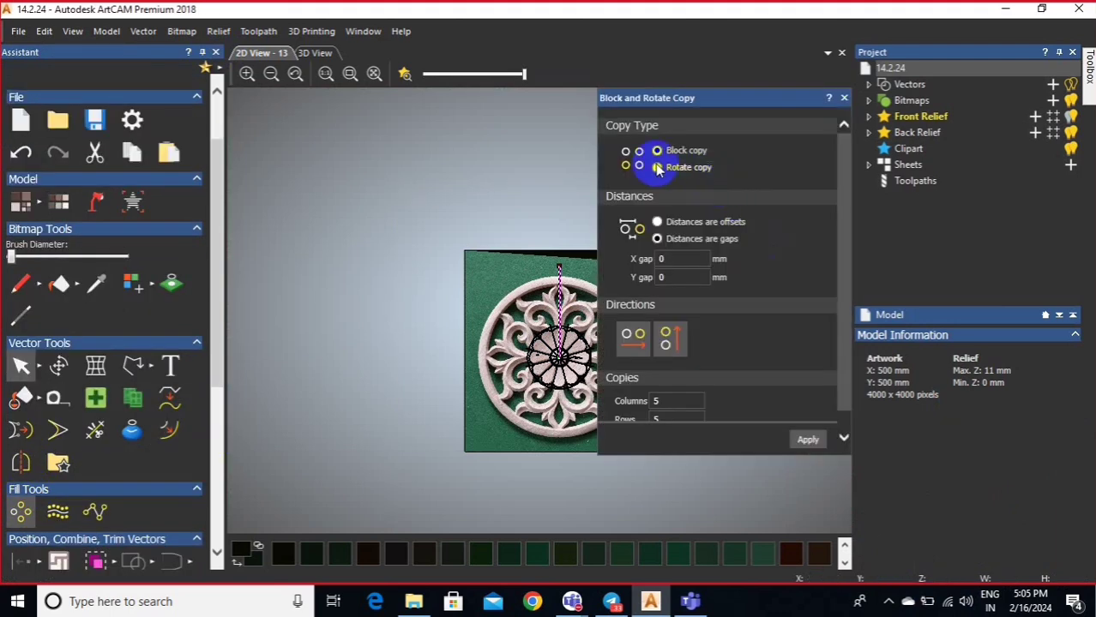
{"action": "left_click", "coordinate": [657, 167]}
{"action": "double_click", "coordinate": [711, 406]}
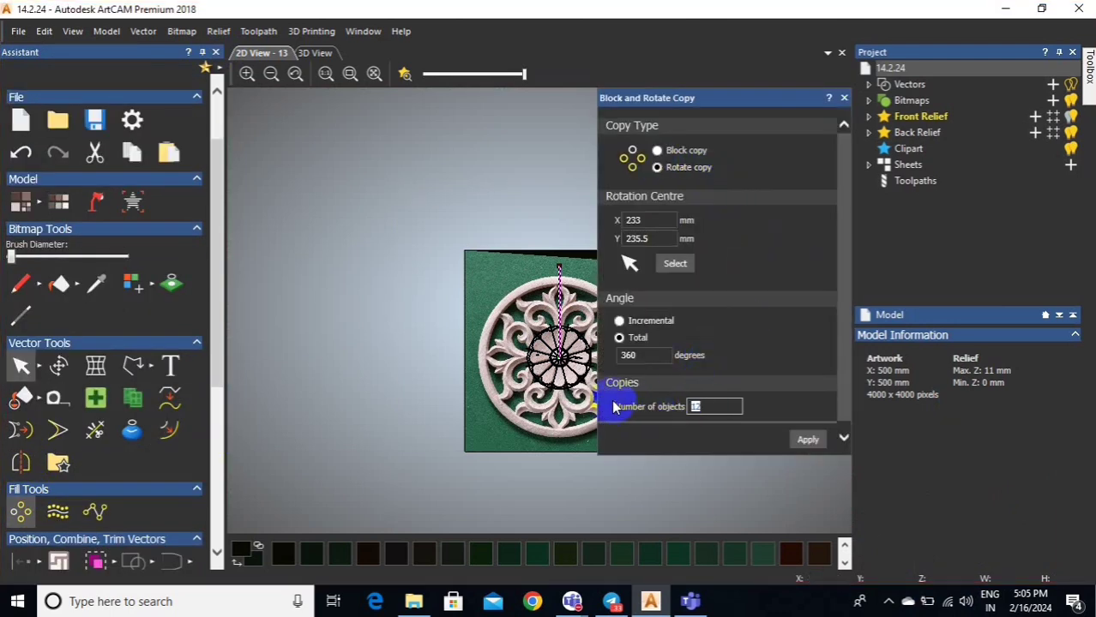
{"action": "type", "text": "8"}
- Pick the rosette's centre as the rotation centre and apply the rotate copy to the guide line
{"action": "left_click", "coordinate": [682, 267]}
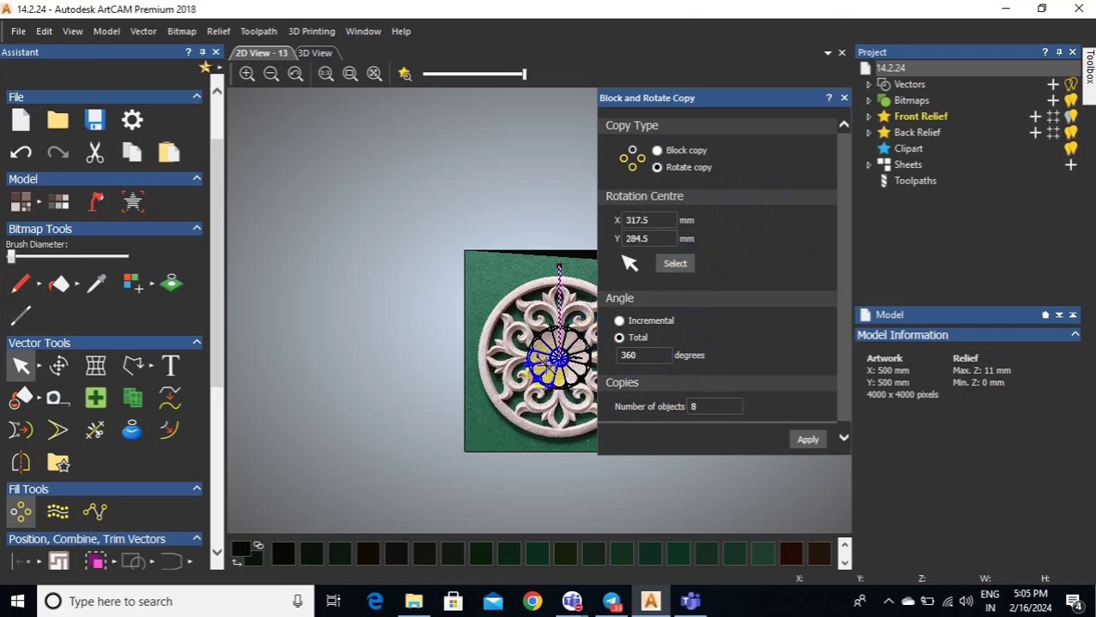
{"action": "scroll", "coordinate": [547, 366], "scroll_direction": "up", "scroll_amount": 2}
{"action": "scroll", "coordinate": [534, 370], "scroll_direction": "down", "scroll_amount": 3}
{"action": "scroll", "coordinate": [586, 351], "scroll_direction": "up", "scroll_amount": 4}
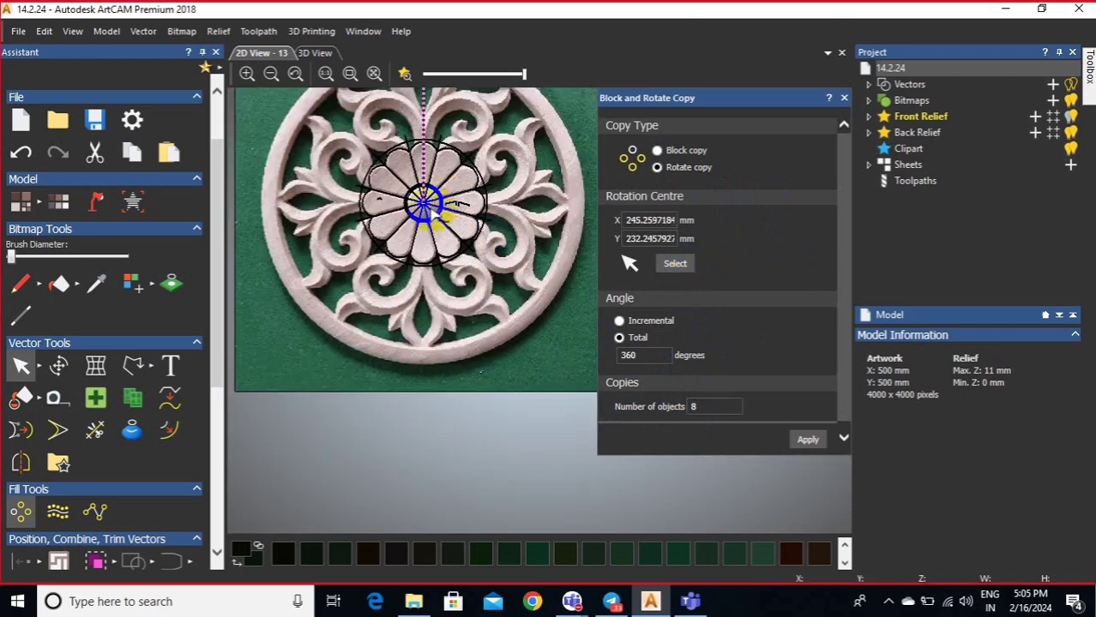
{"action": "left_click", "coordinate": [423, 203]}
{"action": "left_click", "coordinate": [808, 439]}
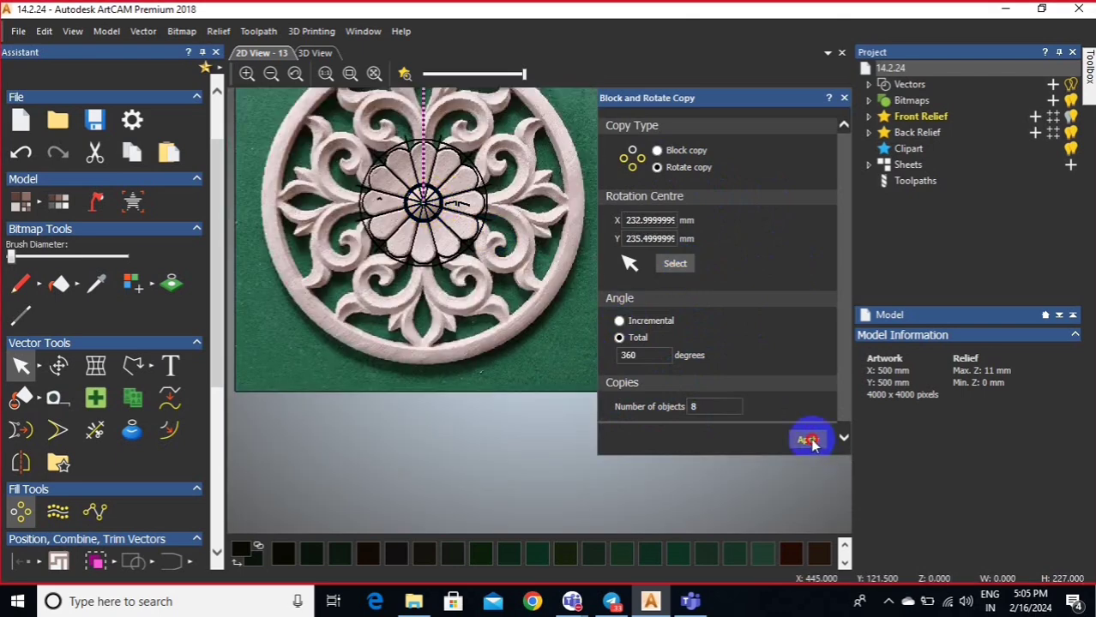
{"action": "scroll", "coordinate": [558, 305], "scroll_direction": "down", "scroll_amount": 3}
{"action": "scroll", "coordinate": [513, 200], "scroll_direction": "up", "scroll_amount": 2}
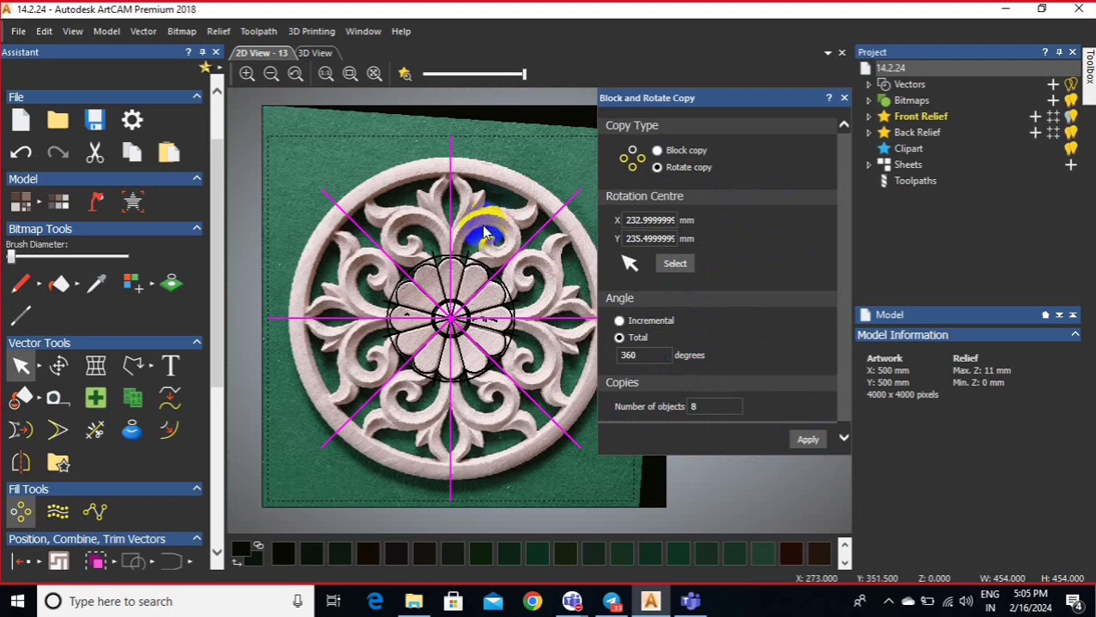
- Delete the surplus guide lines, keeping only the upper vertical, the upper-left diagonal and the left horizontal ones
{"action": "left_click_drag", "start_coordinate": [450, 198], "coordinate": [292, 292]}
{"action": "key", "text": "Delete"}
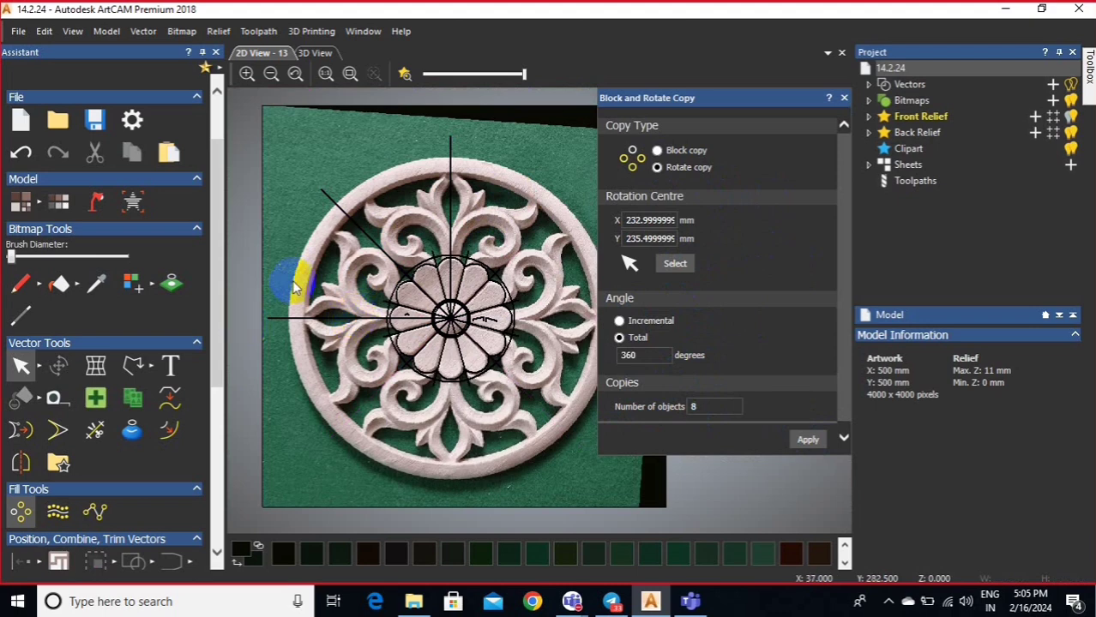
{"action": "left_click_drag", "start_coordinate": [294, 289], "coordinate": [454, 217]}
- Fade the reference image to about 60 percent in the 2D view and close the block and rotate copy settings
{"action": "scroll", "coordinate": [453, 203], "scroll_direction": "up", "scroll_amount": 3}
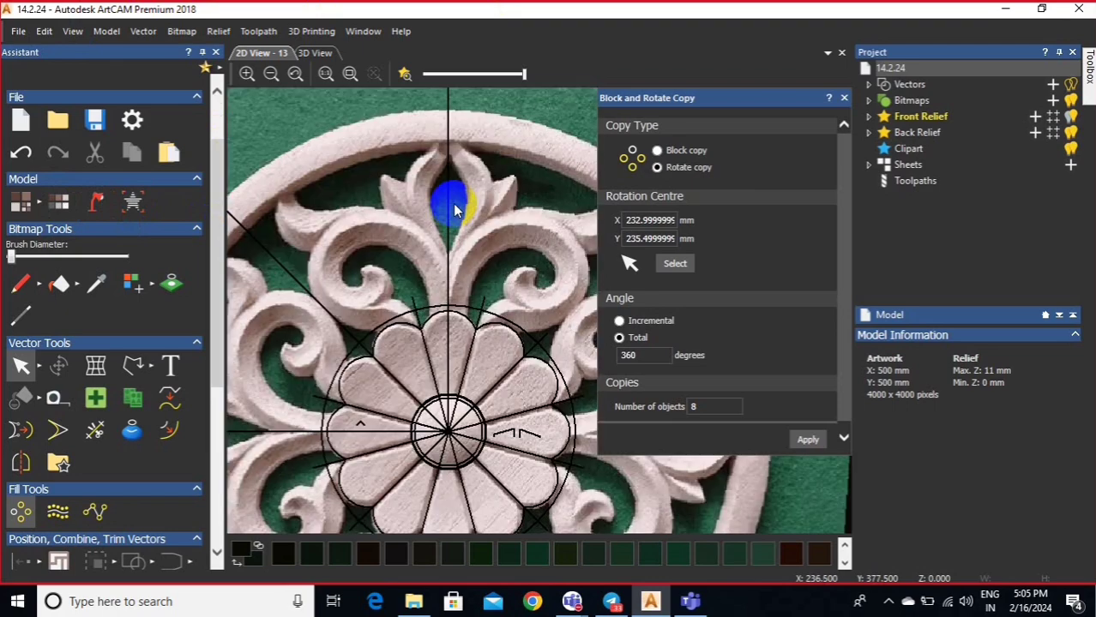
{"action": "left_click_drag", "start_coordinate": [522, 74], "coordinate": [486, 74]}
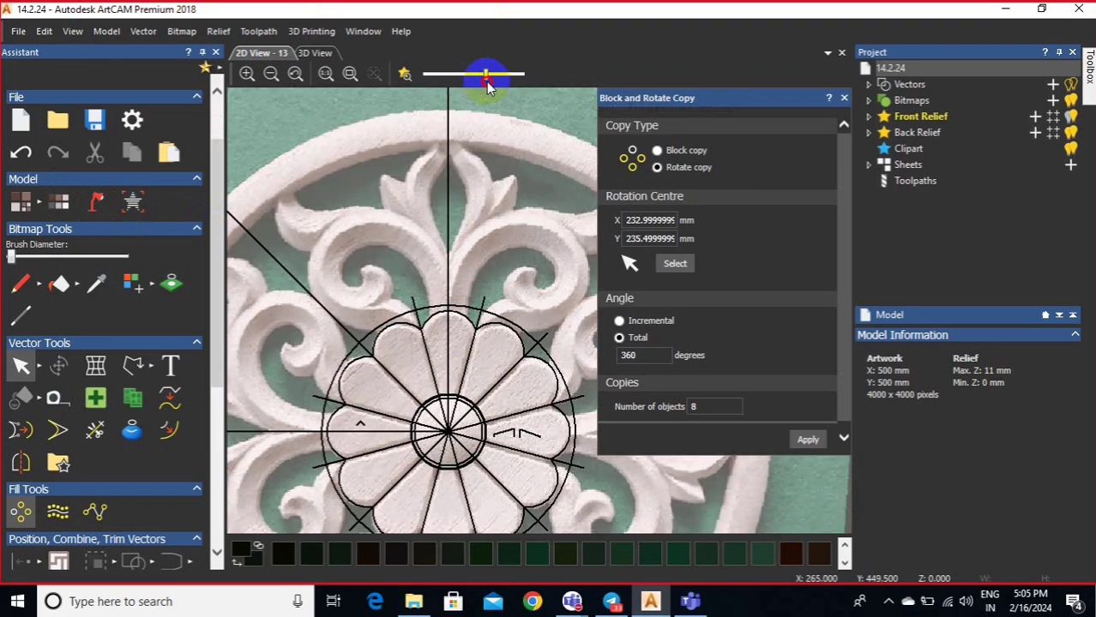
{"action": "left_click", "coordinate": [844, 98]}
- Draw a rough straight-segment polyline from the top petal around the outer edge of the upper-left scroll to the neighbouring petal
{"action": "left_click", "coordinate": [134, 364]}
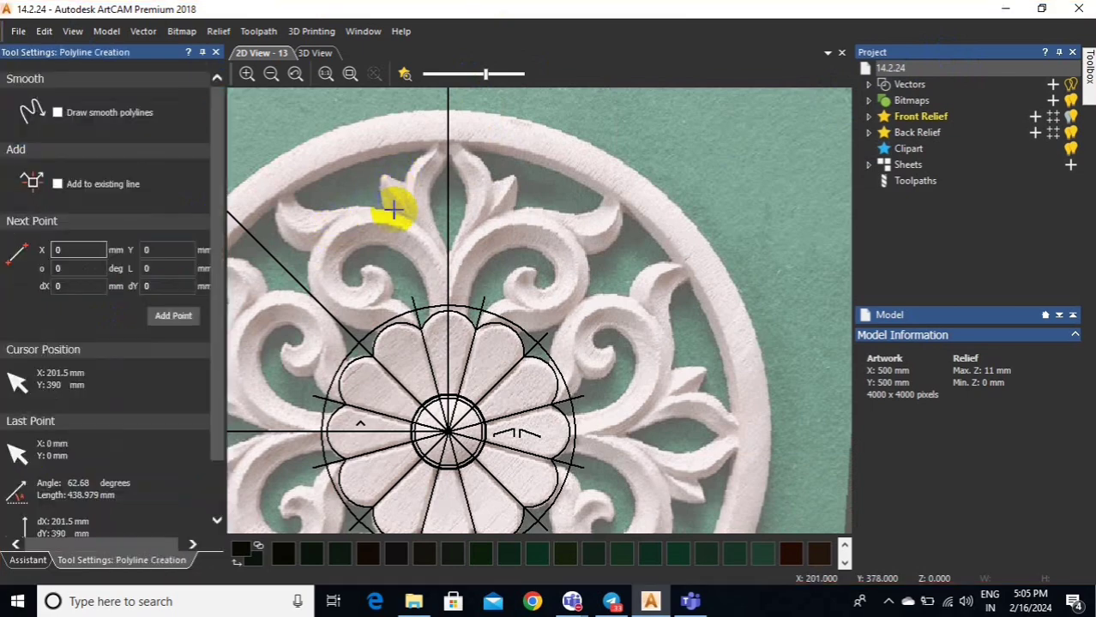
{"action": "scroll", "coordinate": [394, 208], "scroll_direction": "up", "scroll_amount": 2}
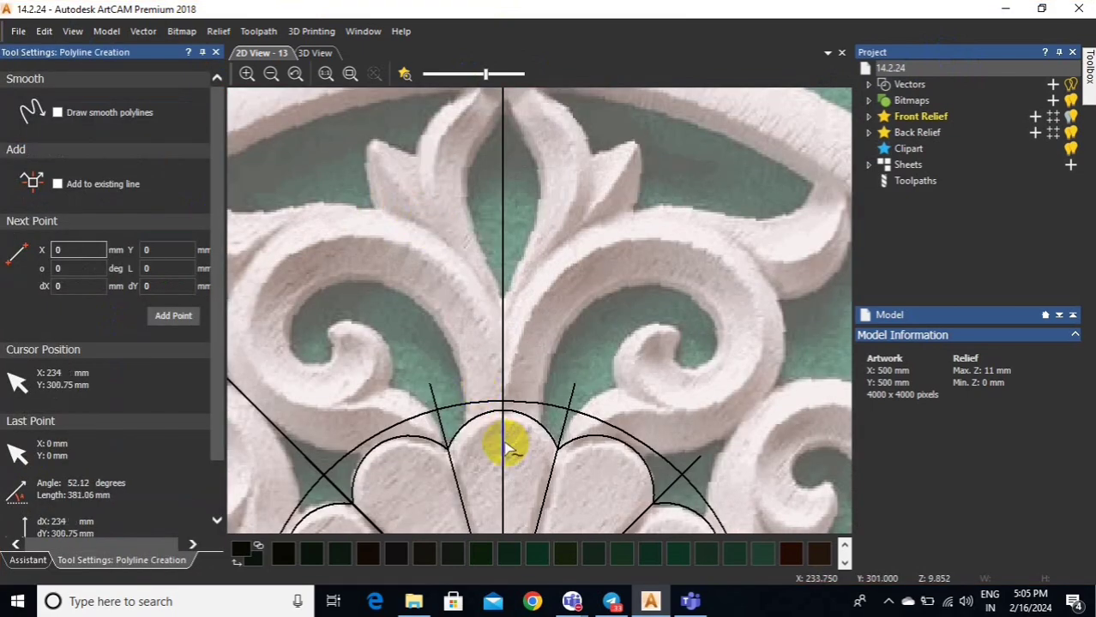
{"action": "left_click", "coordinate": [506, 441]}
{"action": "left_click", "coordinate": [497, 305]}
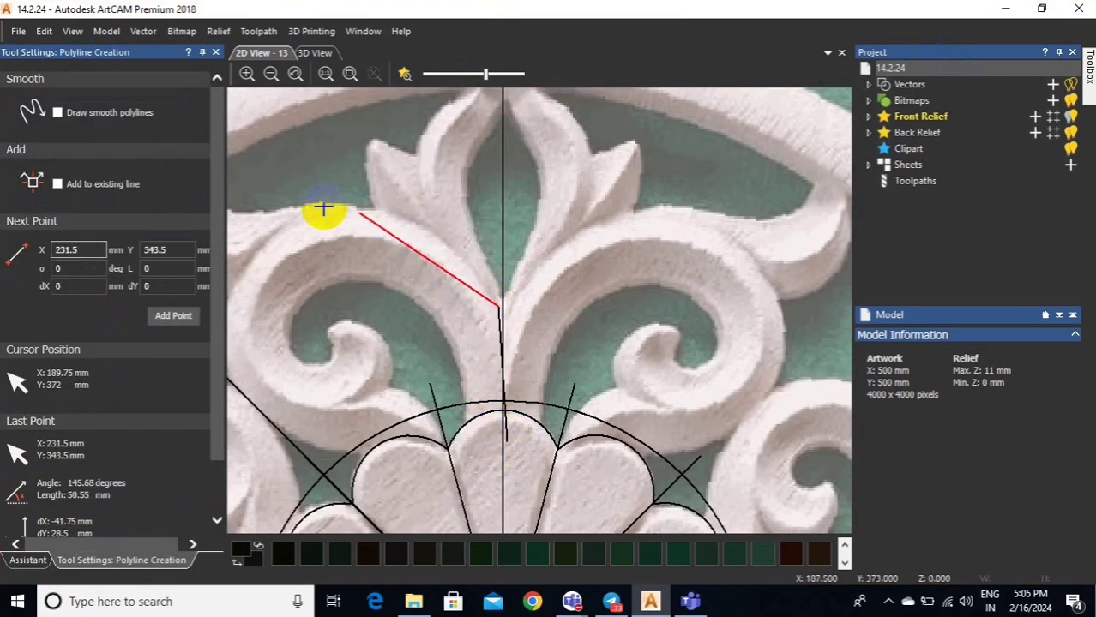
{"action": "left_click", "coordinate": [297, 215]}
{"action": "scroll", "coordinate": [390, 344], "scroll_direction": "down", "scroll_amount": 2}
{"action": "scroll", "coordinate": [390, 344], "scroll_direction": "up", "scroll_amount": 2}
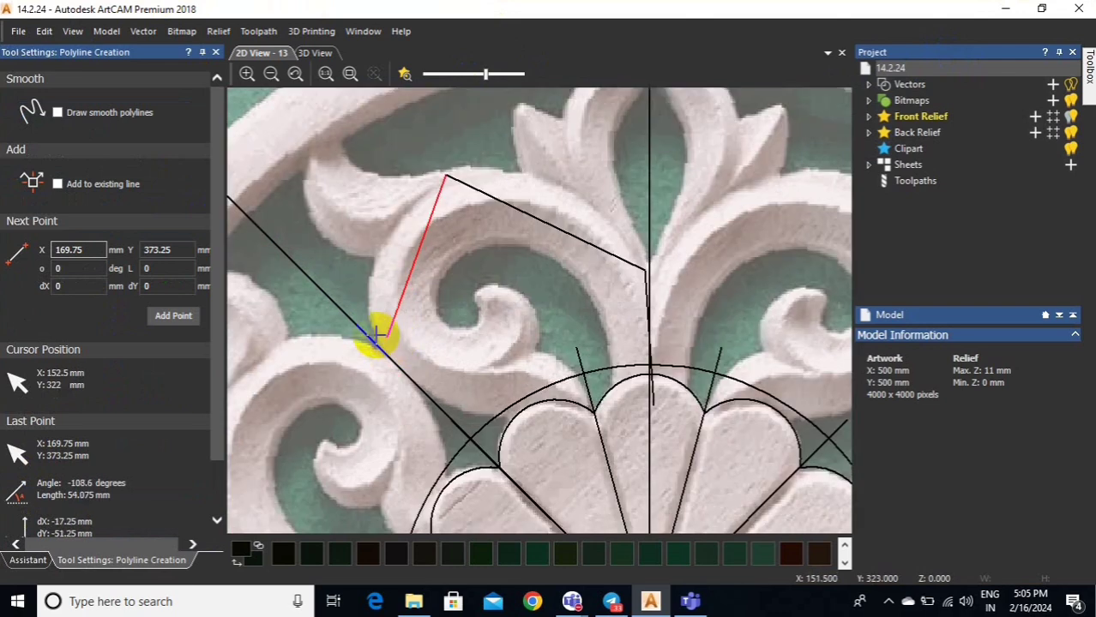
{"action": "left_click", "coordinate": [385, 345]}
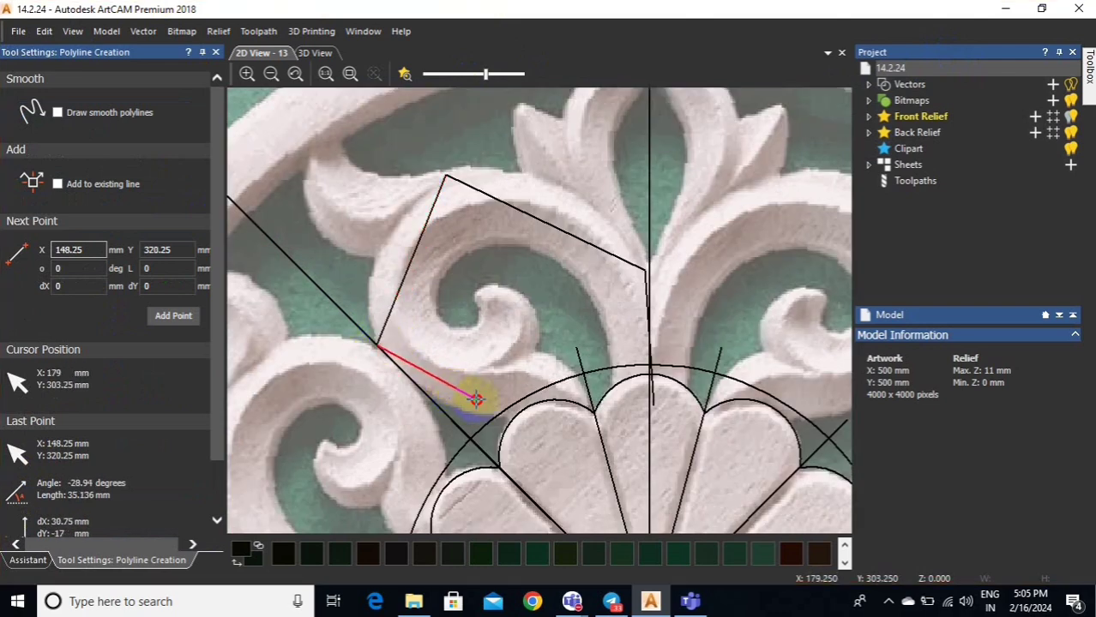
{"action": "left_click", "coordinate": [476, 400]}
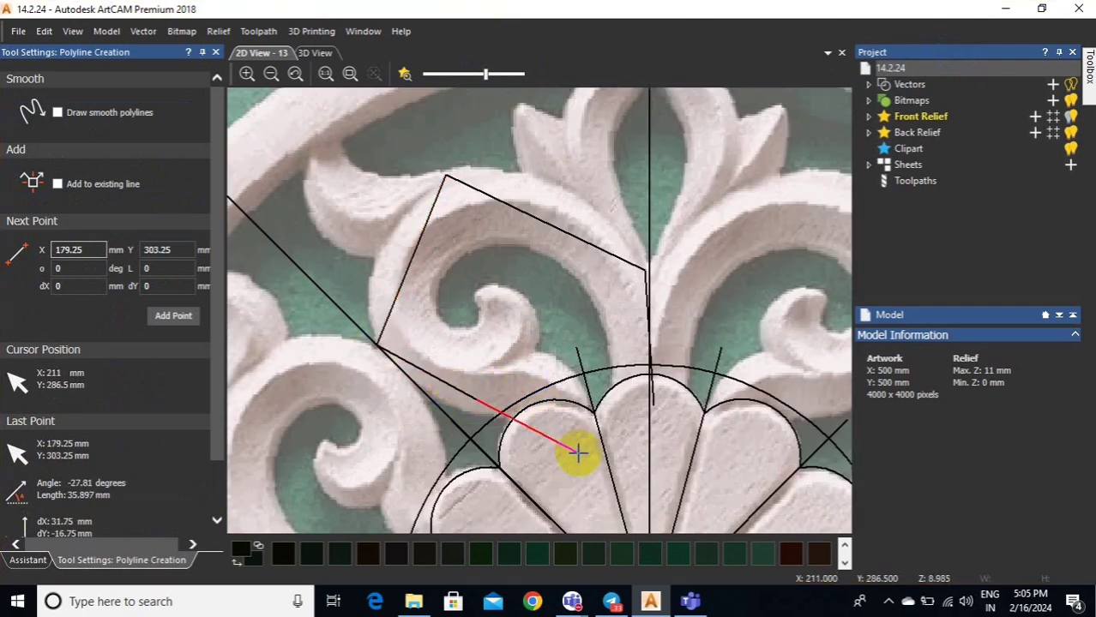
{"action": "left_click", "coordinate": [578, 453]}
- Continue the polyline back along the scroll's inner edge, end it on the top petal and finish drawing
{"action": "left_click", "coordinate": [593, 412]}
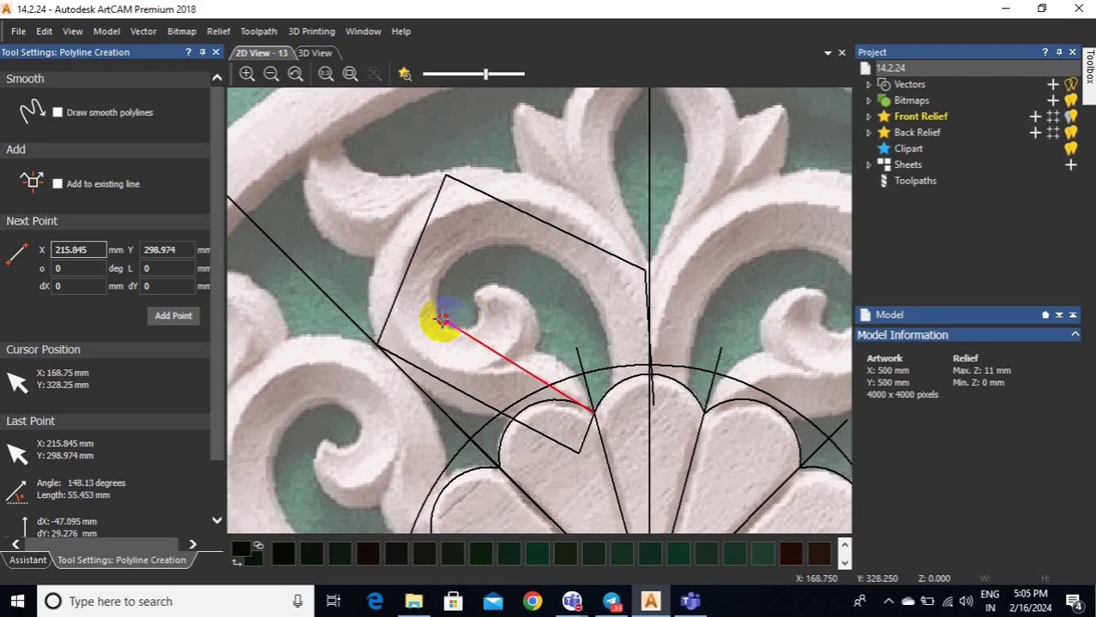
{"action": "left_click", "coordinate": [443, 320]}
{"action": "left_click", "coordinate": [471, 253]}
{"action": "left_click", "coordinate": [588, 292]}
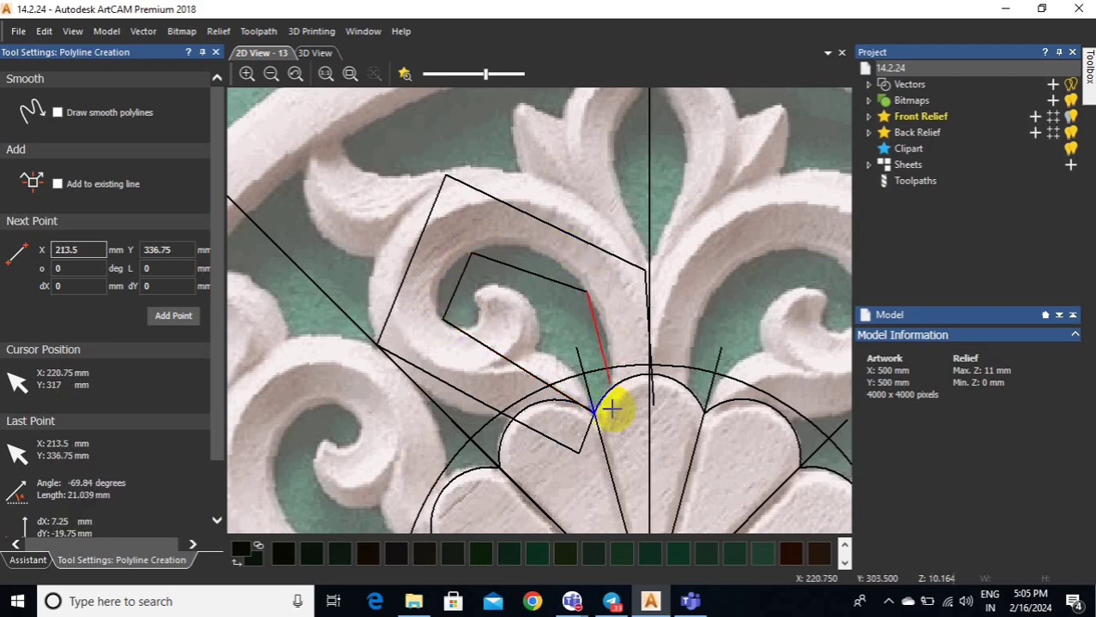
{"action": "left_click", "coordinate": [612, 414]}
{"action": "left_click", "coordinate": [216, 52]}
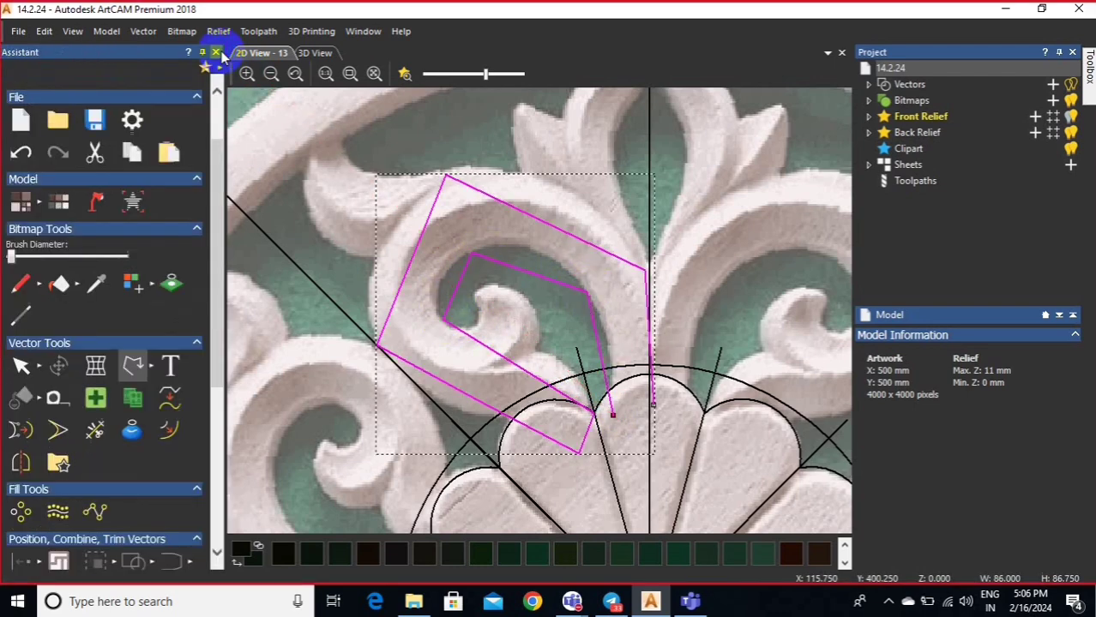
- Smooth the two upper nodes of the scroll's outer contour and bend the adjoining curves to follow the carving's edge
{"action": "double_click", "coordinate": [467, 160]}
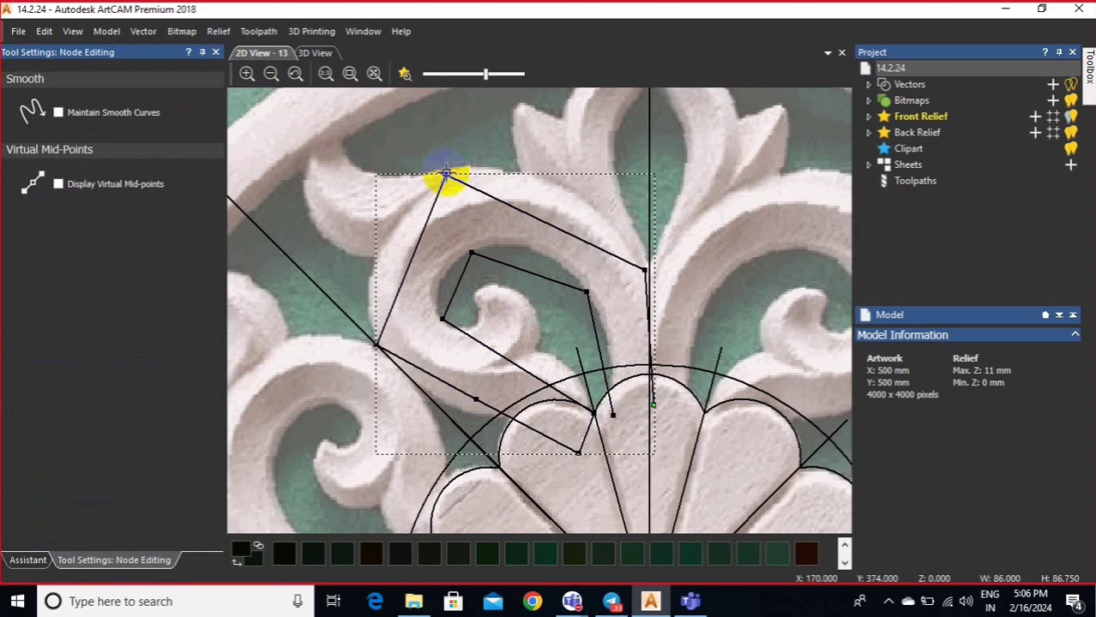
{"action": "left_click_drag", "start_coordinate": [446, 176], "coordinate": [447, 177]}
{"action": "key", "text": "s"}
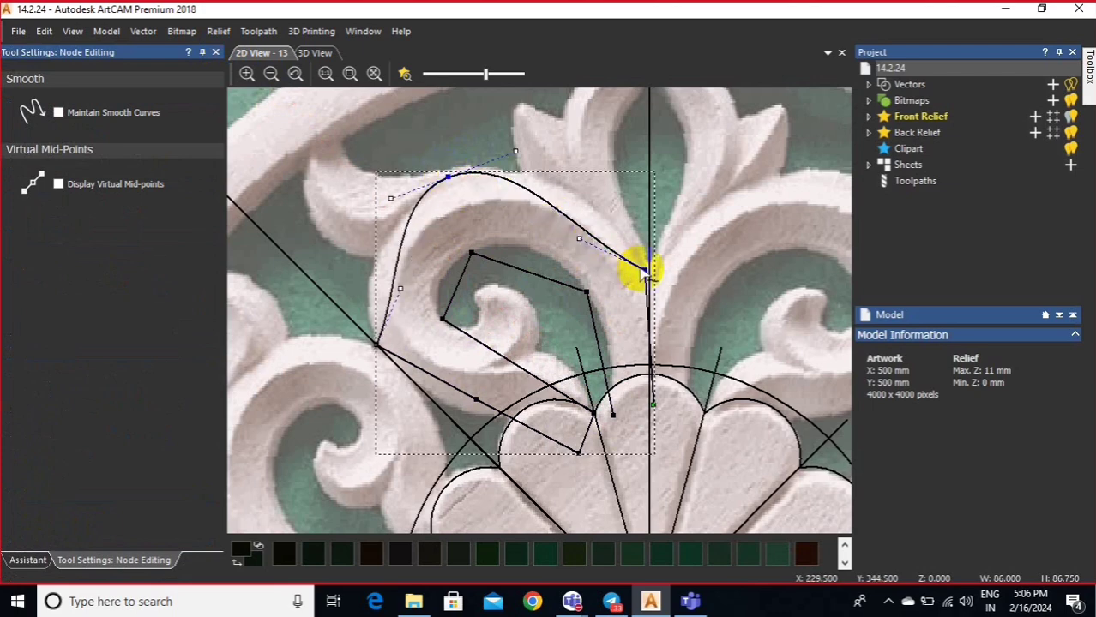
{"action": "key", "text": "s"}
{"action": "left_click_drag", "start_coordinate": [599, 208], "coordinate": [606, 187]}
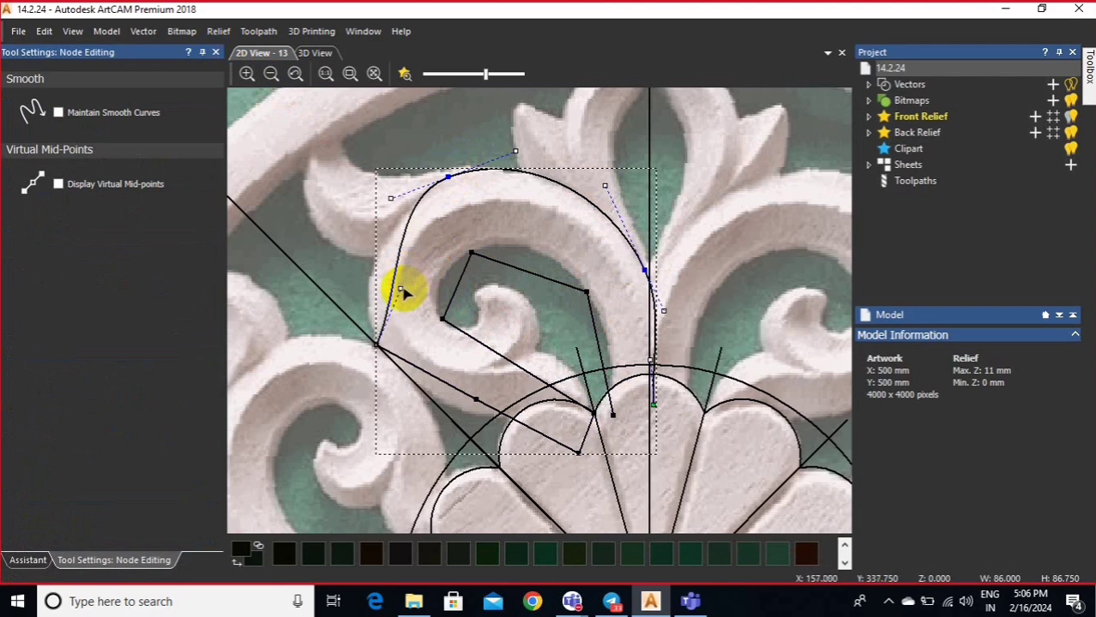
{"action": "left_click_drag", "start_coordinate": [402, 293], "coordinate": [345, 258]}
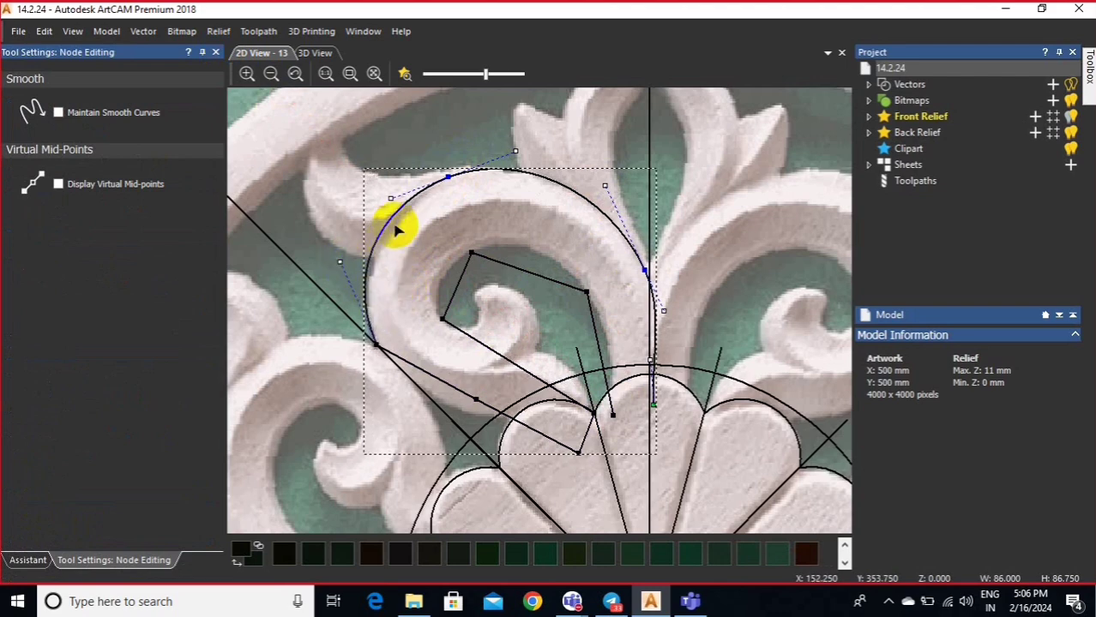
{"action": "mouse_move", "coordinate": [390, 199]}
{"action": "left_mouse_down"}
{"action": "mouse_move", "coordinate": [398, 184]}
{"action": "mouse_move", "coordinate": [398, 195]}
{"action": "left_mouse_up"}
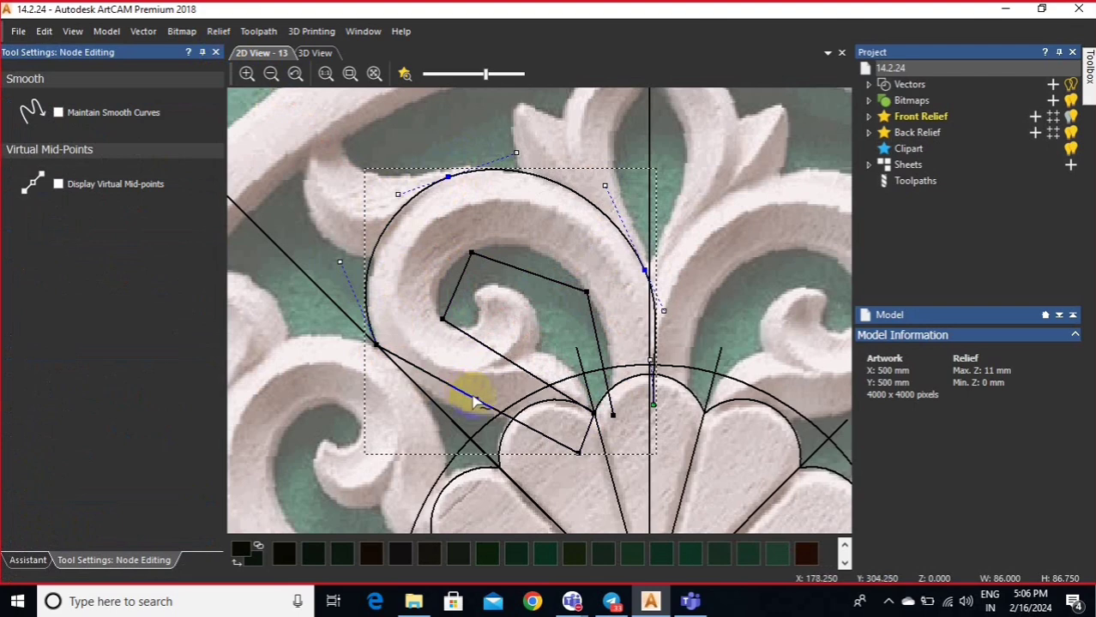
- Shift the lower outer node onto the scroll's edge, smooth it and the node on the diagonal guide, and round the curve between them
{"action": "left_click_drag", "start_coordinate": [473, 397], "coordinate": [467, 410]}
{"action": "key", "text": "s"}
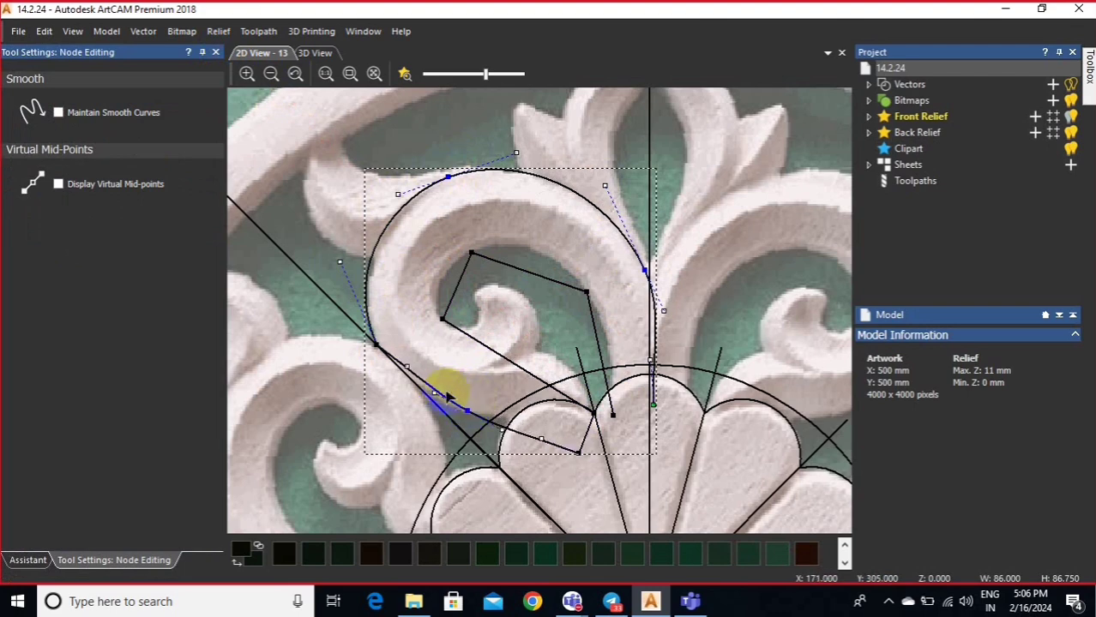
{"action": "left_click_drag", "start_coordinate": [409, 366], "coordinate": [398, 386]}
{"action": "key", "text": "s"}
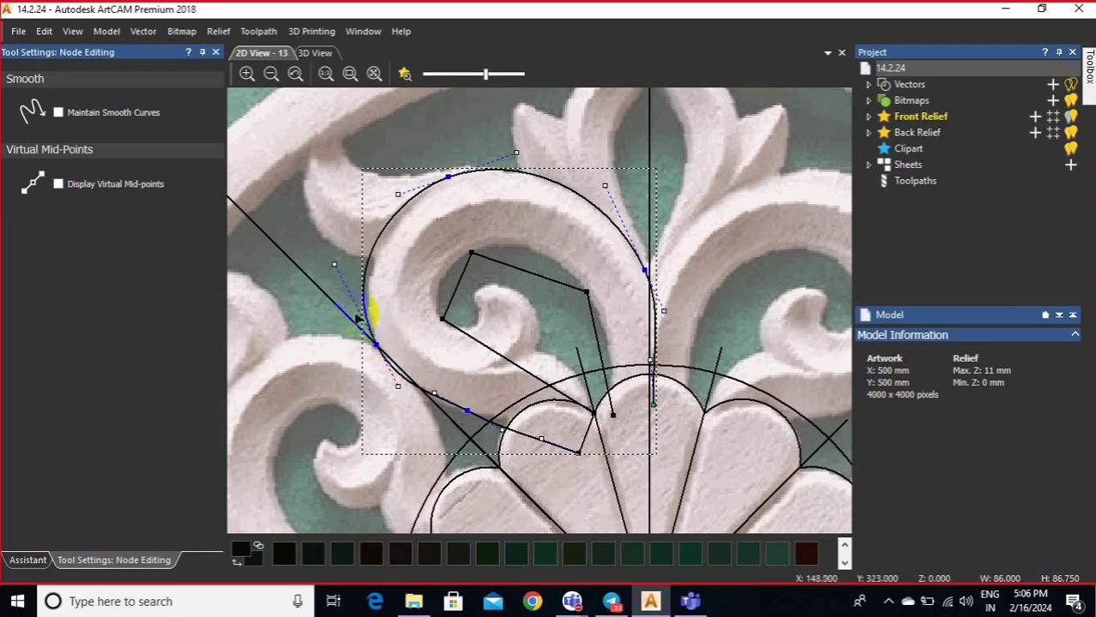
- Fine-tune the outer contour's top node and curve handles so the line fits the scroll's outer edge
{"action": "left_click_drag", "start_coordinate": [337, 264], "coordinate": [339, 265]}
{"action": "left_click_drag", "start_coordinate": [398, 197], "coordinate": [391, 197]}
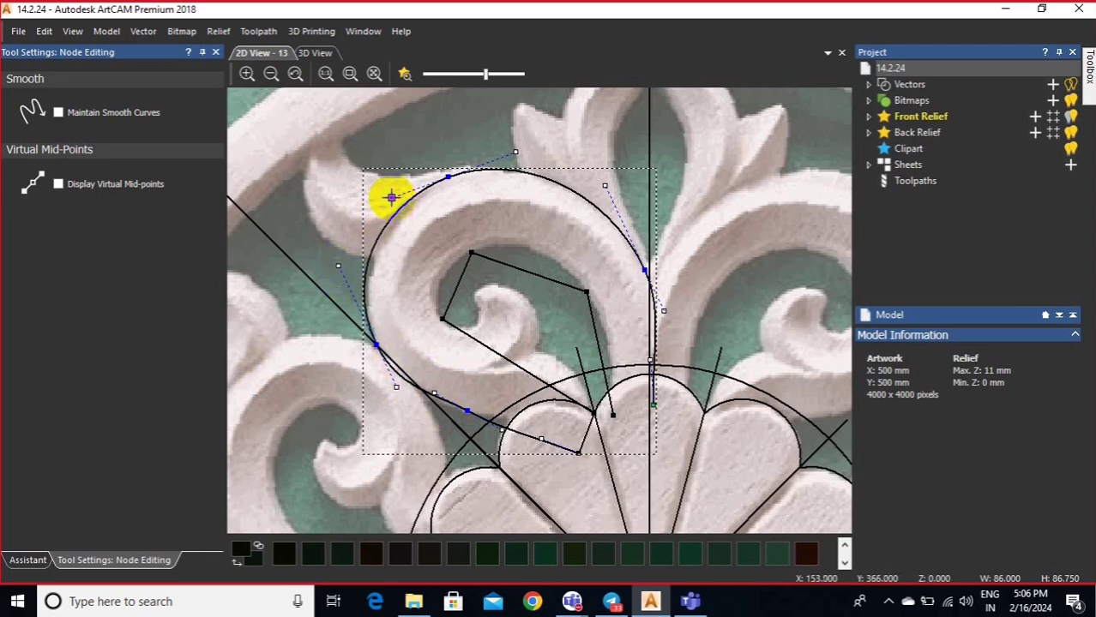
{"action": "left_click_drag", "start_coordinate": [454, 180], "coordinate": [461, 177]}
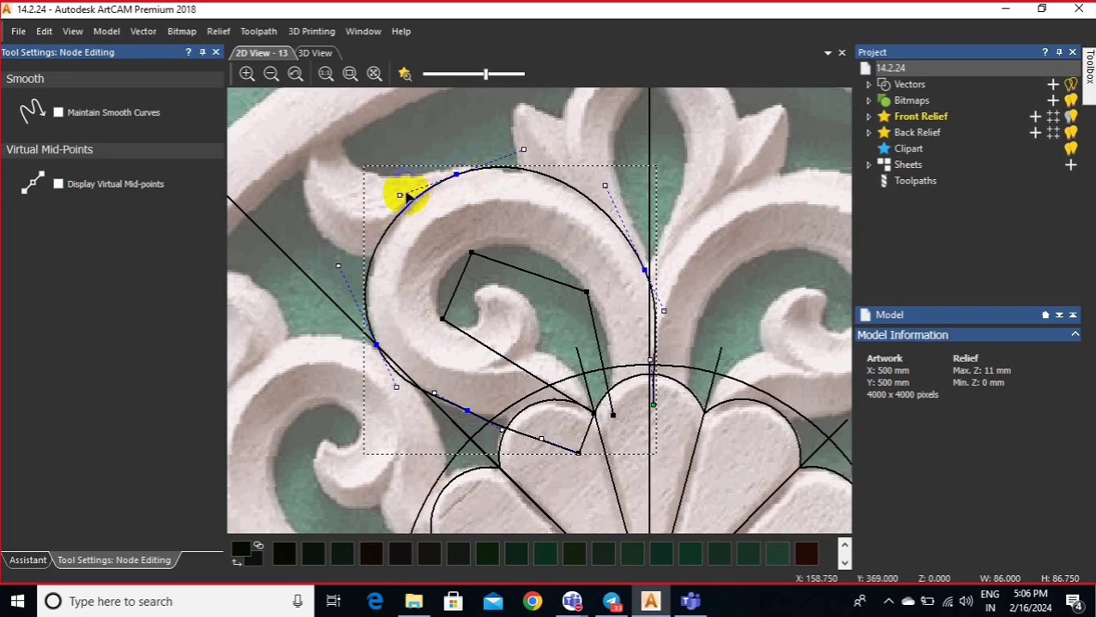
{"action": "left_click_drag", "start_coordinate": [399, 194], "coordinate": [391, 191]}
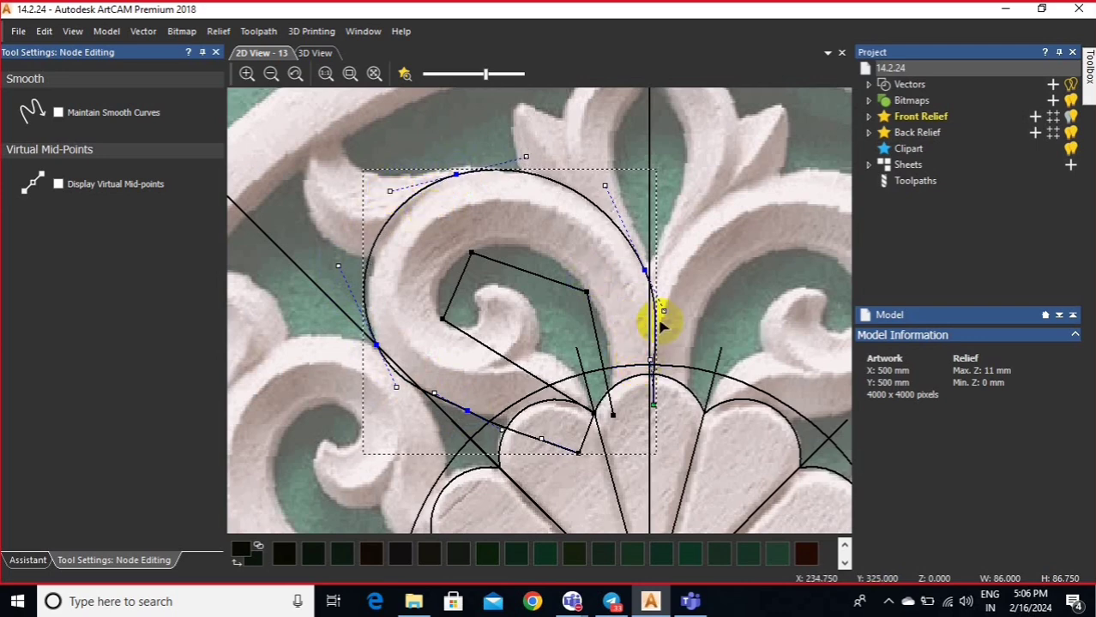
{"action": "left_click_drag", "start_coordinate": [662, 308], "coordinate": [659, 306]}
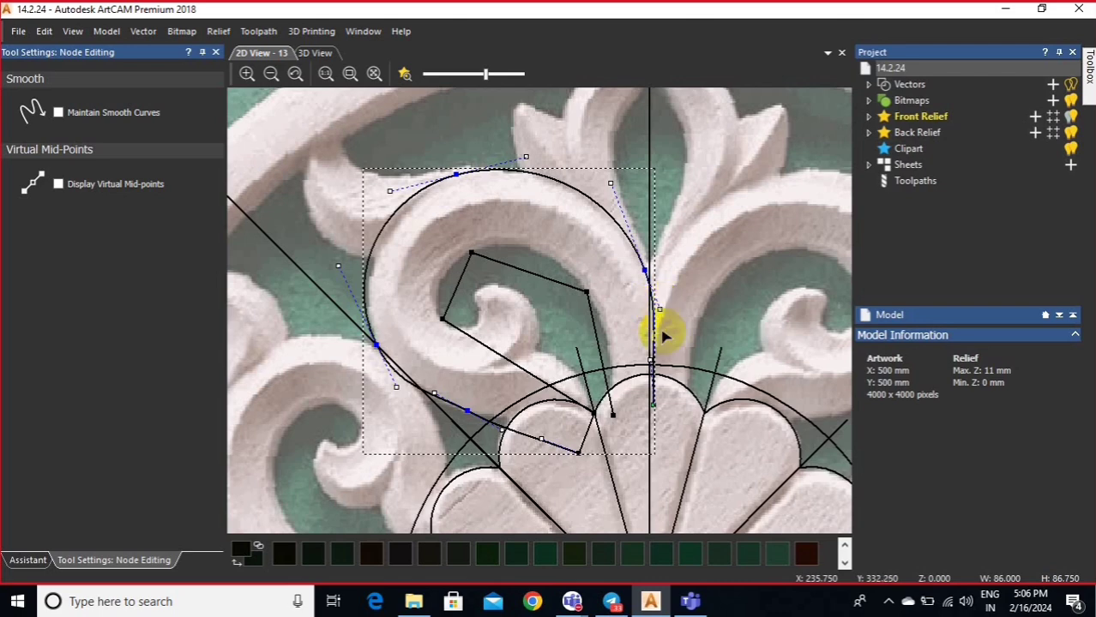
- Smooth the three nodes along the scroll's inner contour
{"action": "key", "text": "s"}
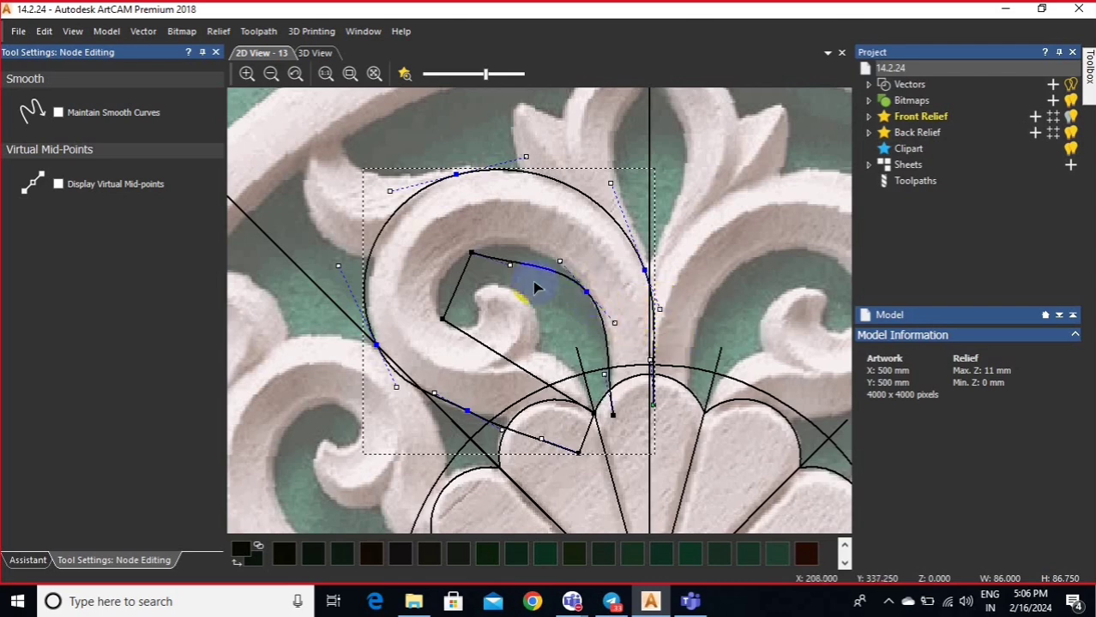
{"action": "key", "text": "s"}
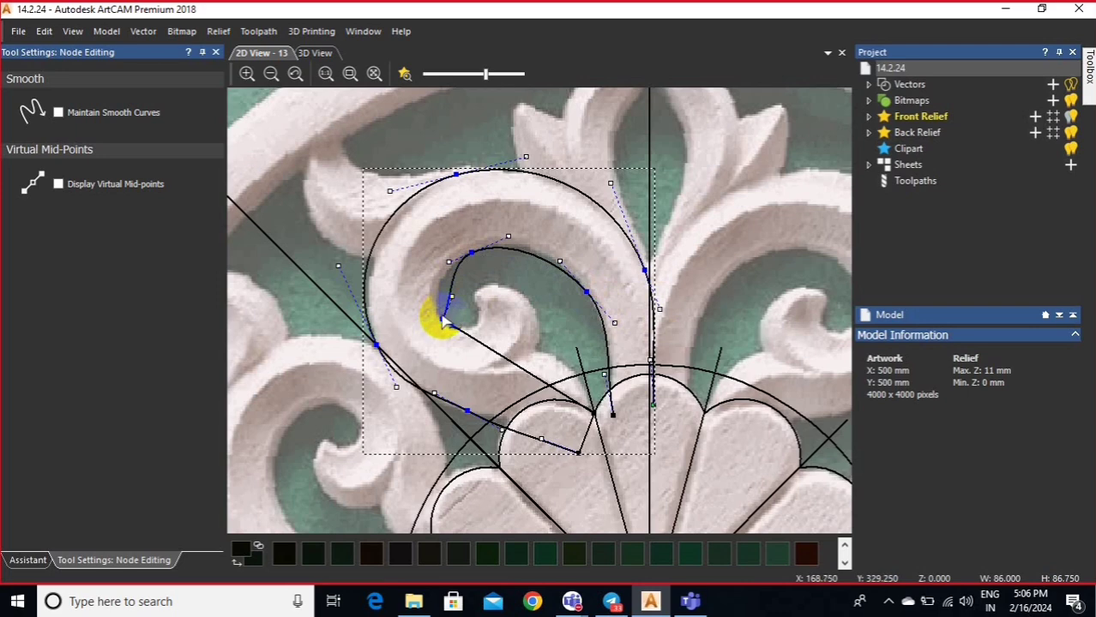
{"action": "key", "text": "s"}
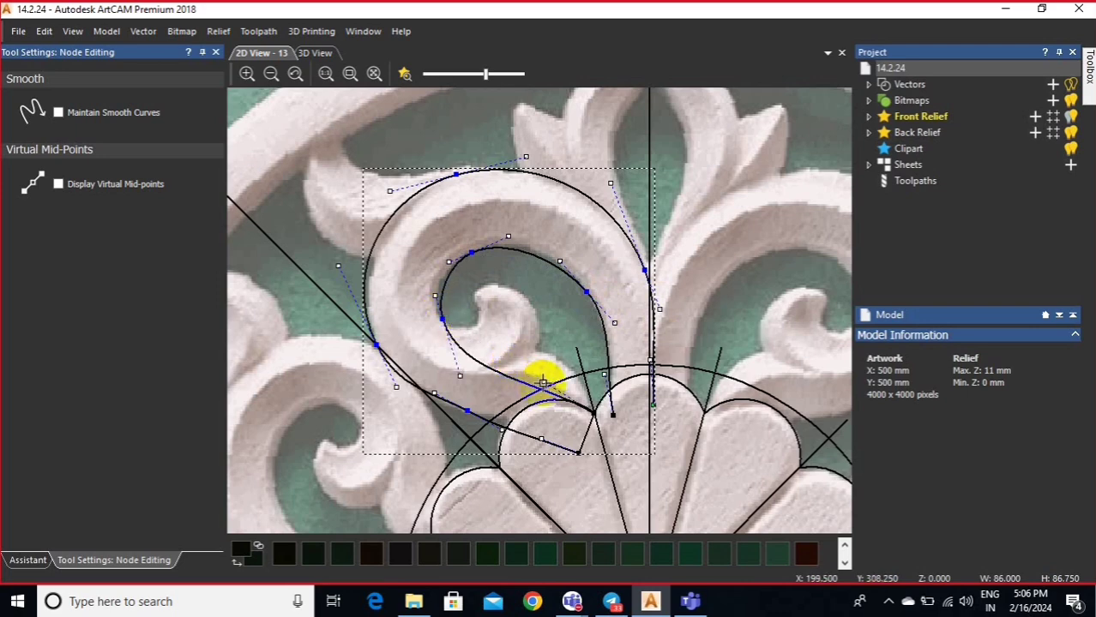
- Bend the scroll's inner contour to follow the carving's edge and pull the contour's lower corner node onto the petal's radial guide
{"action": "left_click_drag", "start_coordinate": [543, 381], "coordinate": [570, 310]}
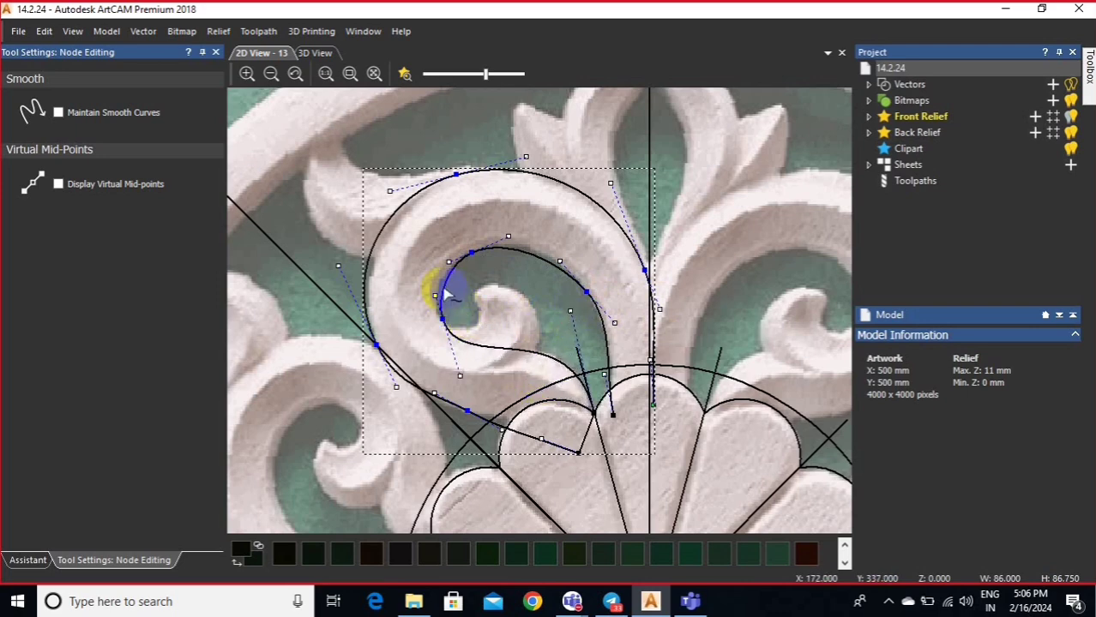
{"action": "left_click_drag", "start_coordinate": [435, 294], "coordinate": [427, 292]}
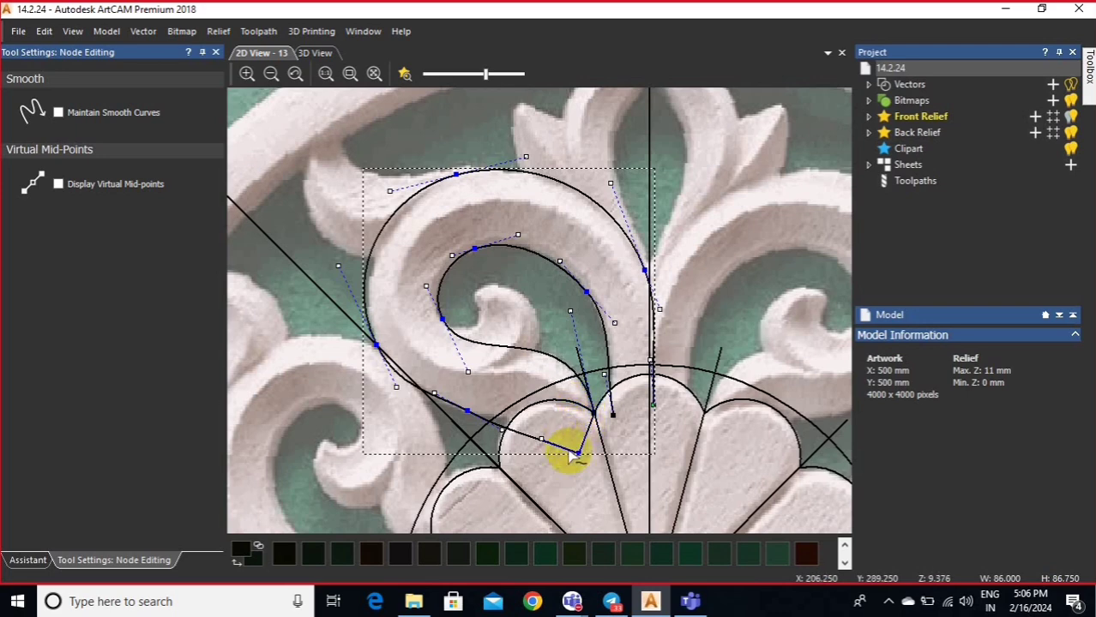
{"action": "left_click_drag", "start_coordinate": [579, 453], "coordinate": [605, 432]}
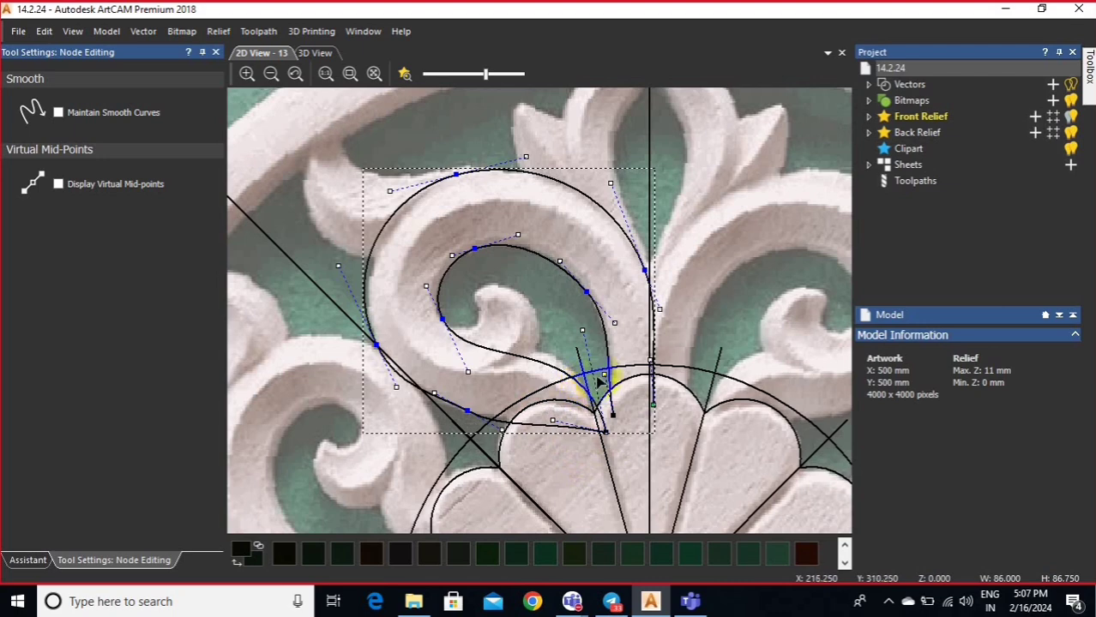
{"action": "left_click", "coordinate": [624, 388]}
{"action": "left_click_drag", "start_coordinate": [606, 374], "coordinate": [614, 377]}
{"action": "left_click_drag", "start_coordinate": [615, 326], "coordinate": [583, 294]}
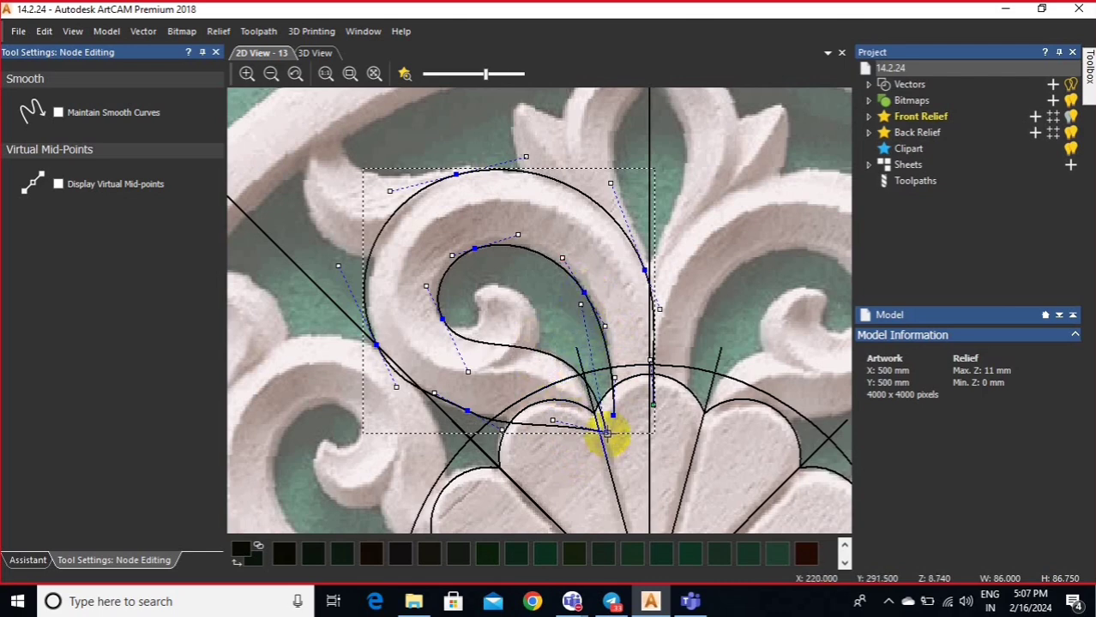
- Nudge the lower corner node along the petal and reshape the outer contour's bottom node and curves to follow the scroll's lower edge
{"action": "left_click_drag", "start_coordinate": [605, 430], "coordinate": [598, 430]}
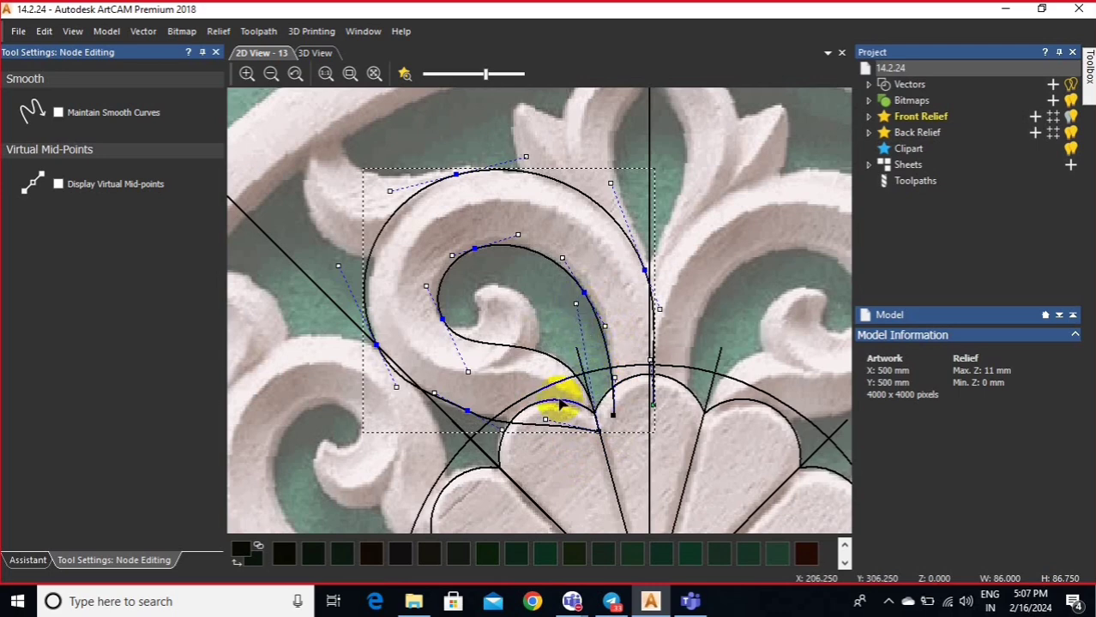
{"action": "left_click_drag", "start_coordinate": [545, 419], "coordinate": [551, 411]}
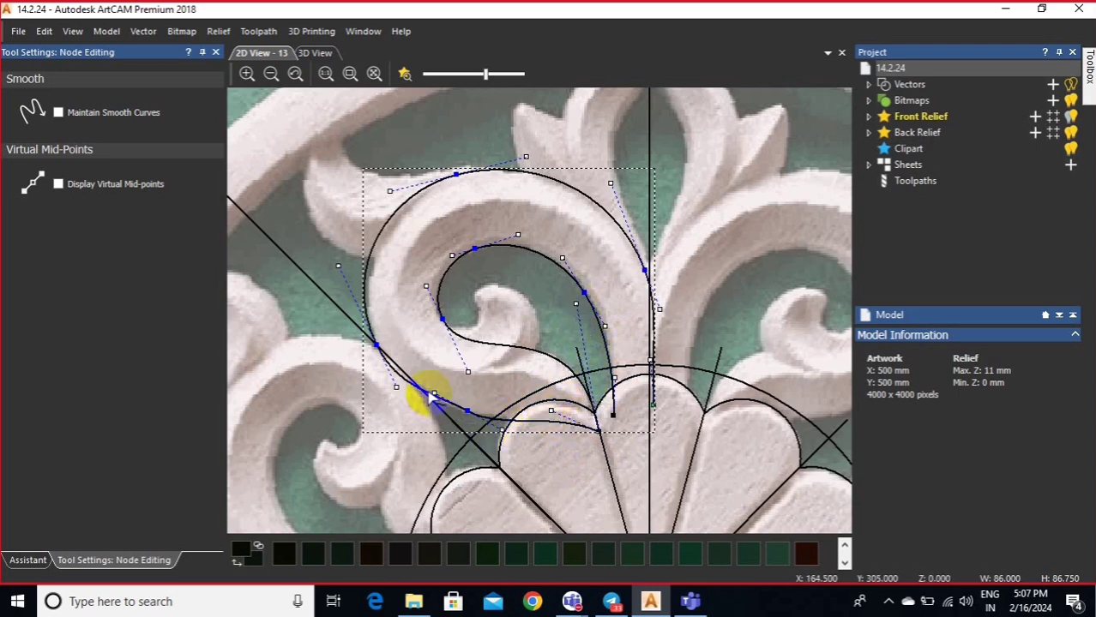
{"action": "left_click_drag", "start_coordinate": [434, 392], "coordinate": [470, 418]}
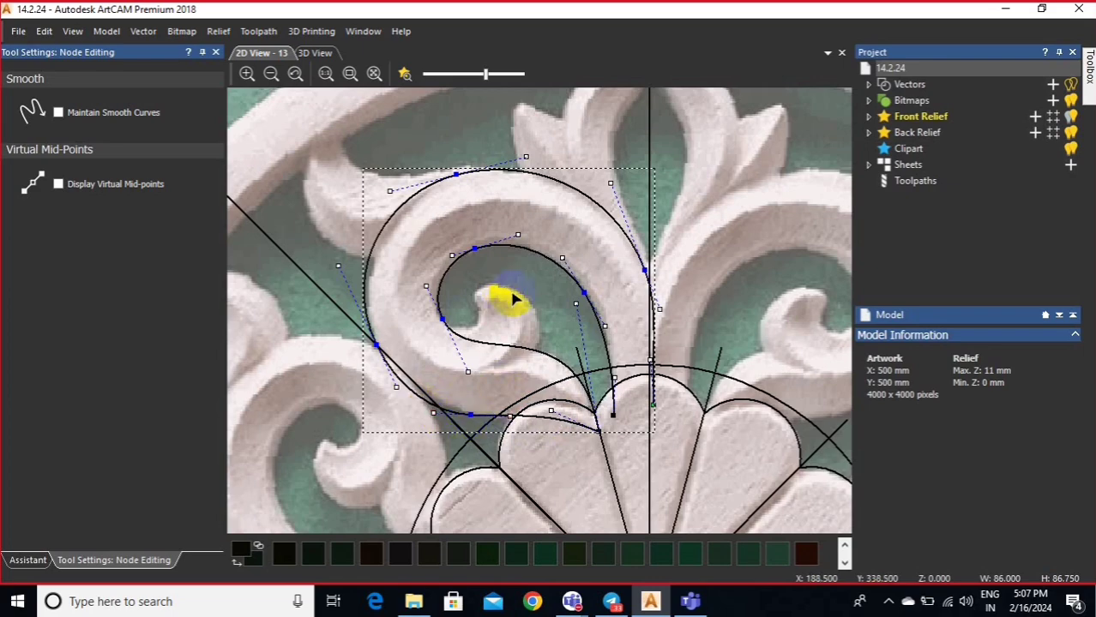
- Adjust the curve handle of the inner contour's lower segment near the petal and finish editing the contour's nodes
{"action": "scroll", "coordinate": [482, 374], "scroll_direction": "down", "scroll_amount": 1}
{"action": "scroll", "coordinate": [738, 259], "scroll_direction": "up", "scroll_amount": 1}
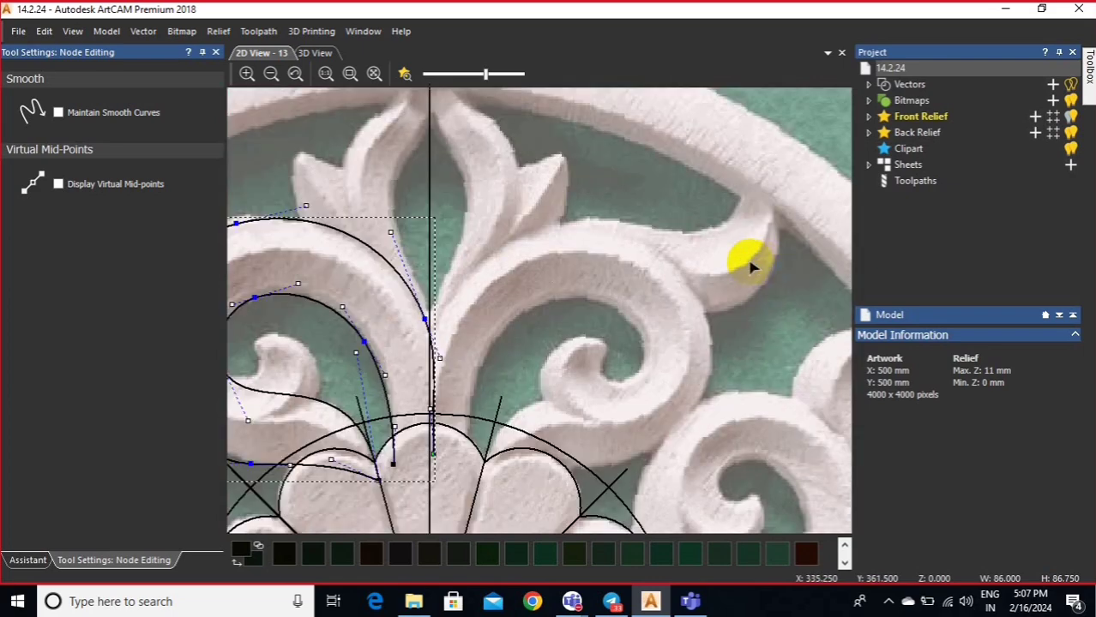
{"action": "scroll", "coordinate": [722, 269], "scroll_direction": "down", "scroll_amount": 1}
{"action": "scroll", "coordinate": [573, 391], "scroll_direction": "up", "scroll_amount": 1}
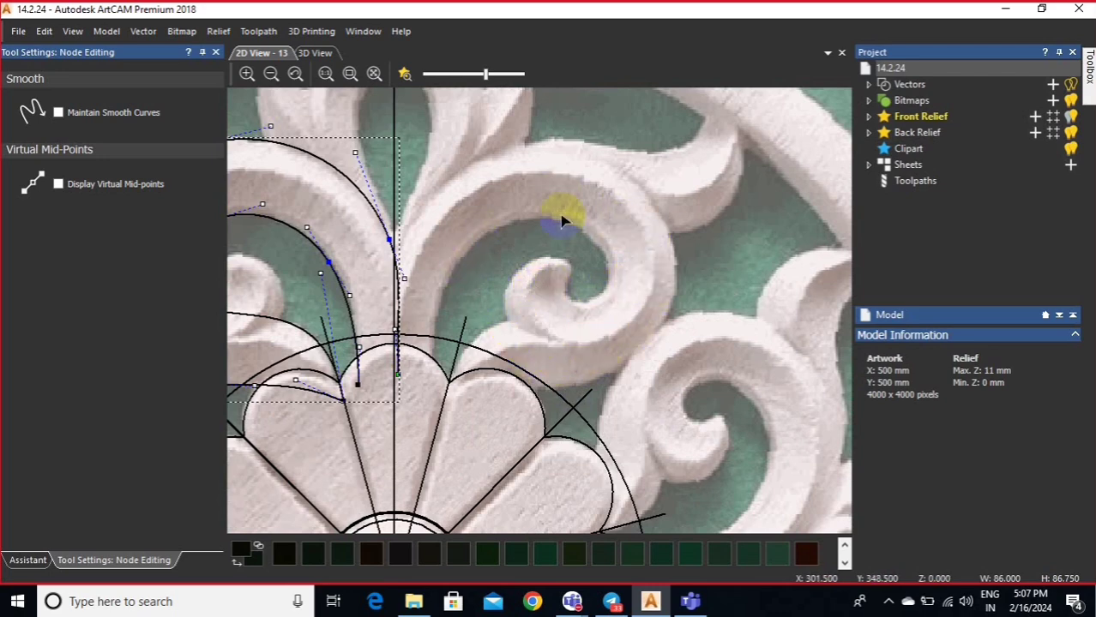
{"action": "scroll", "coordinate": [529, 241], "scroll_direction": "down", "scroll_amount": 2}
{"action": "scroll", "coordinate": [383, 335], "scroll_direction": "up", "scroll_amount": 2}
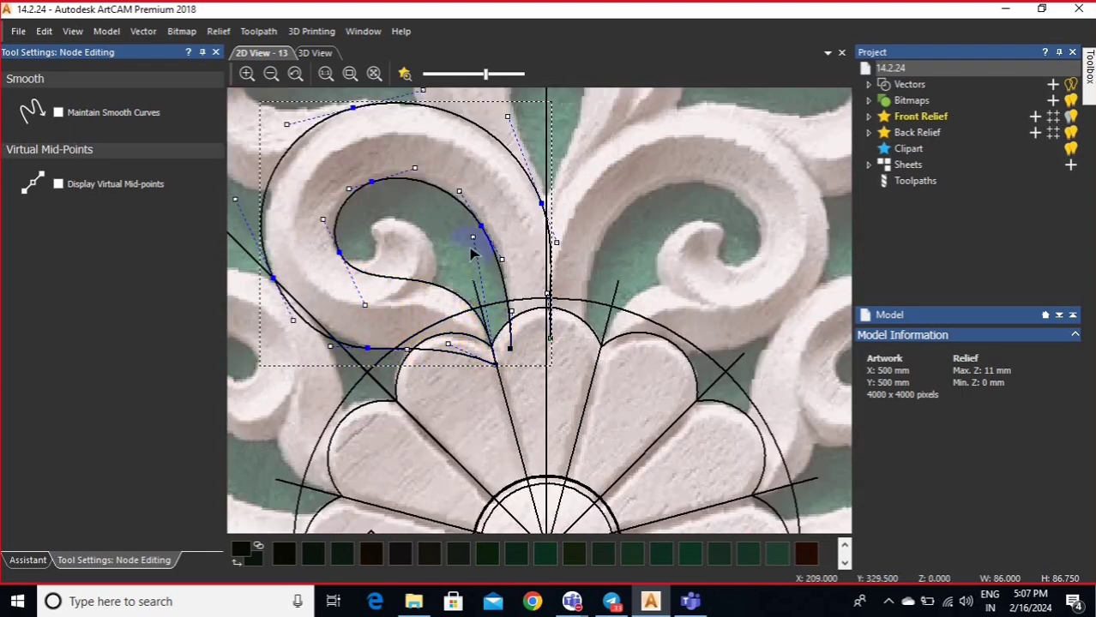
{"action": "left_click_drag", "start_coordinate": [483, 242], "coordinate": [487, 245]}
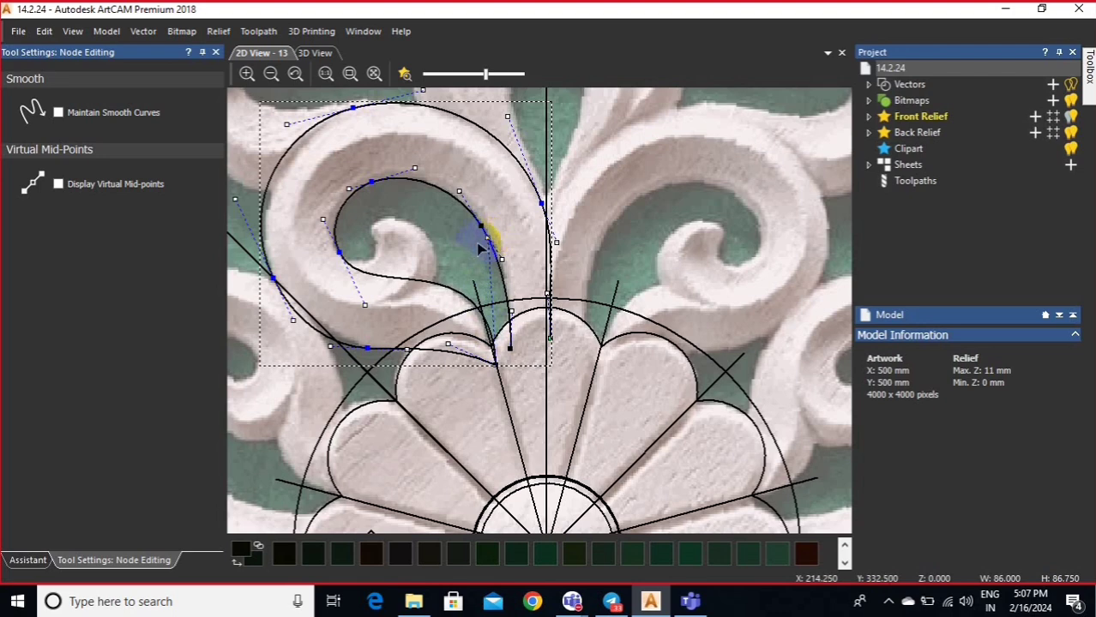
{"action": "left_click", "coordinate": [215, 52]}
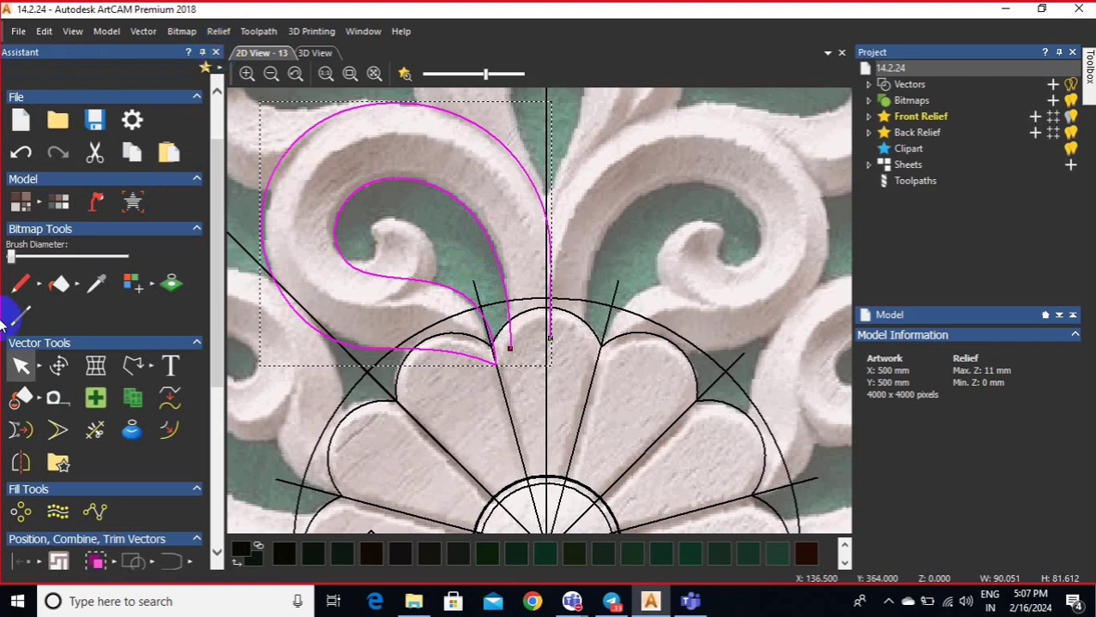
- Draw a four-point polyline about 53 × 16 mm from the tip of the scroll's inner curl, around its outside, to the outer contour
{"action": "left_click", "coordinate": [138, 367]}
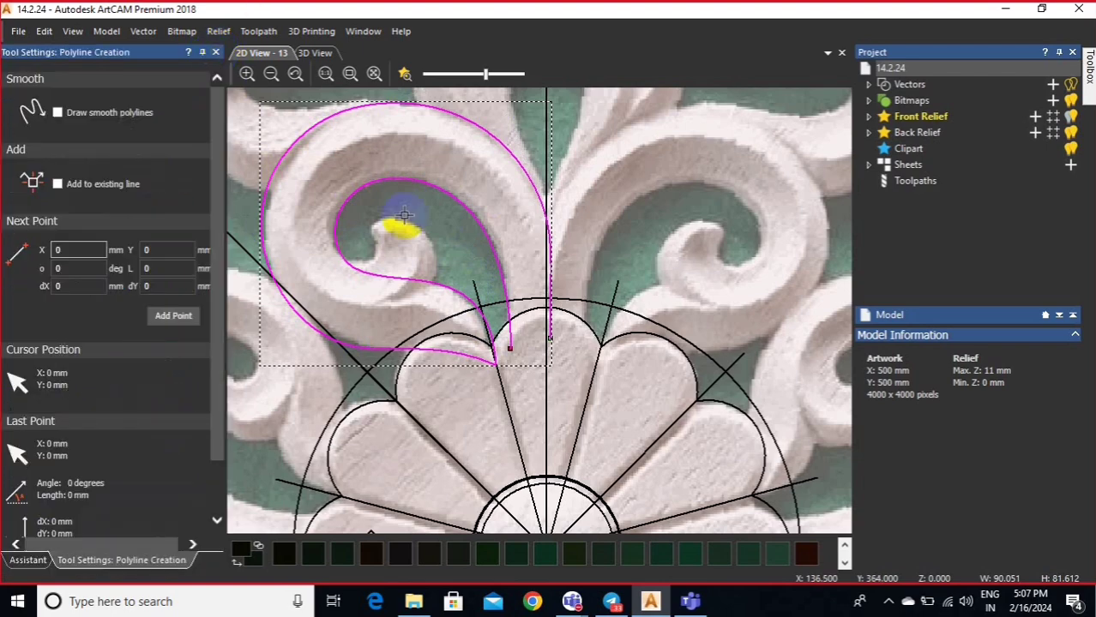
{"action": "scroll", "coordinate": [377, 205], "scroll_direction": "up", "scroll_amount": 2}
{"action": "left_click", "coordinate": [367, 206]}
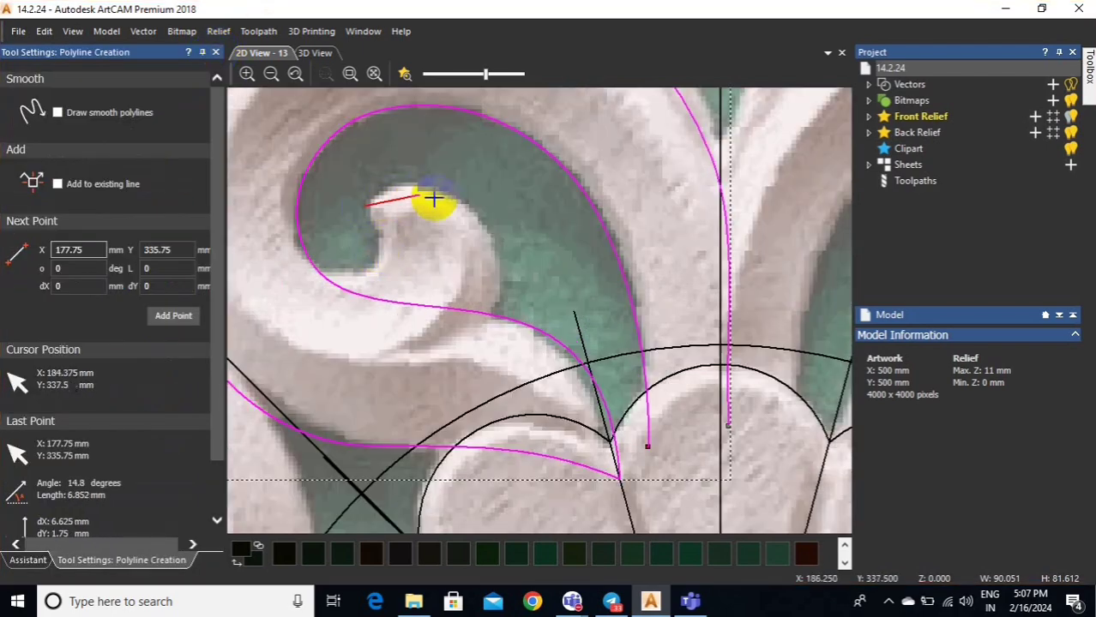
{"action": "left_click", "coordinate": [476, 212]}
{"action": "left_click", "coordinate": [499, 307]}
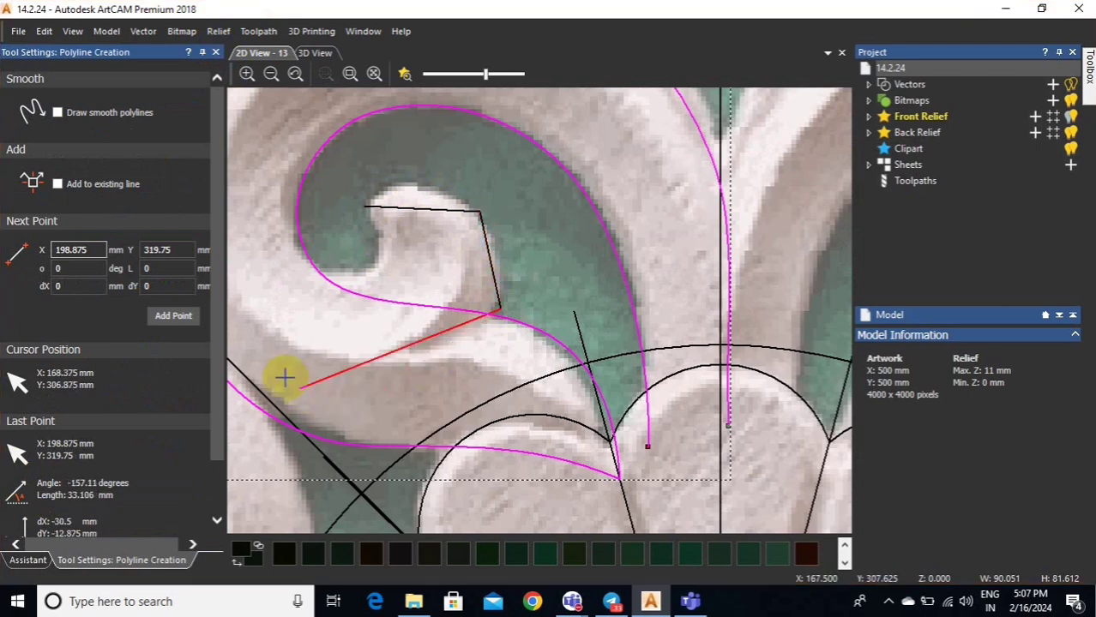
{"action": "scroll", "coordinate": [335, 364], "scroll_direction": "down", "scroll_amount": 2}
{"action": "left_click", "coordinate": [348, 289]}
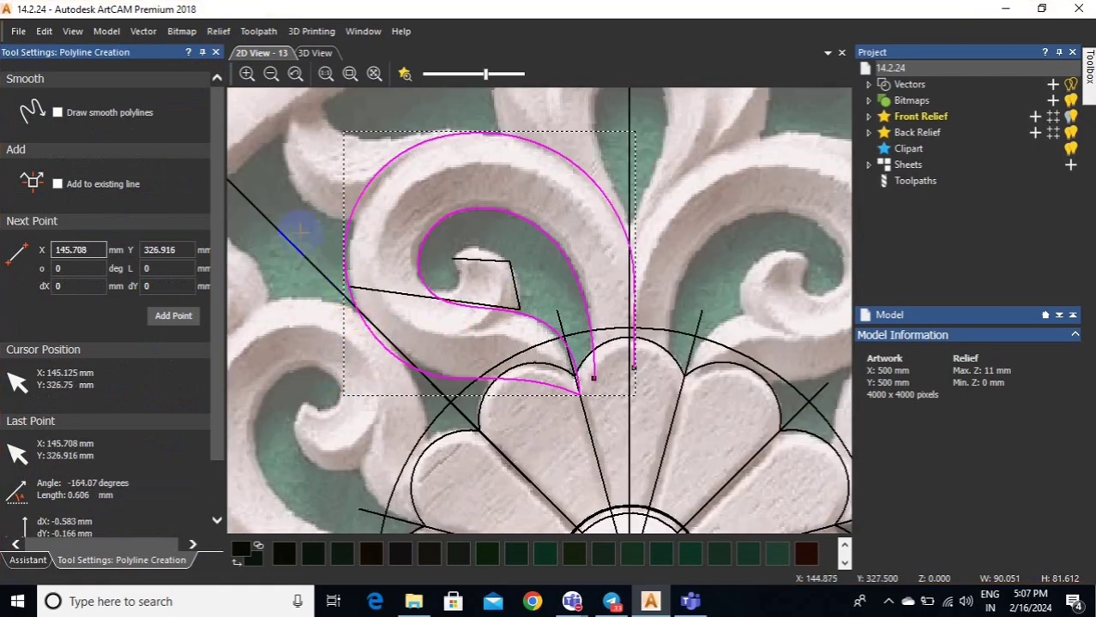
{"action": "left_click", "coordinate": [216, 53]}
- Bend the curl polyline's long segment into an arc sweeping beneath the curl to the outer contour
{"action": "key", "text": "n"}
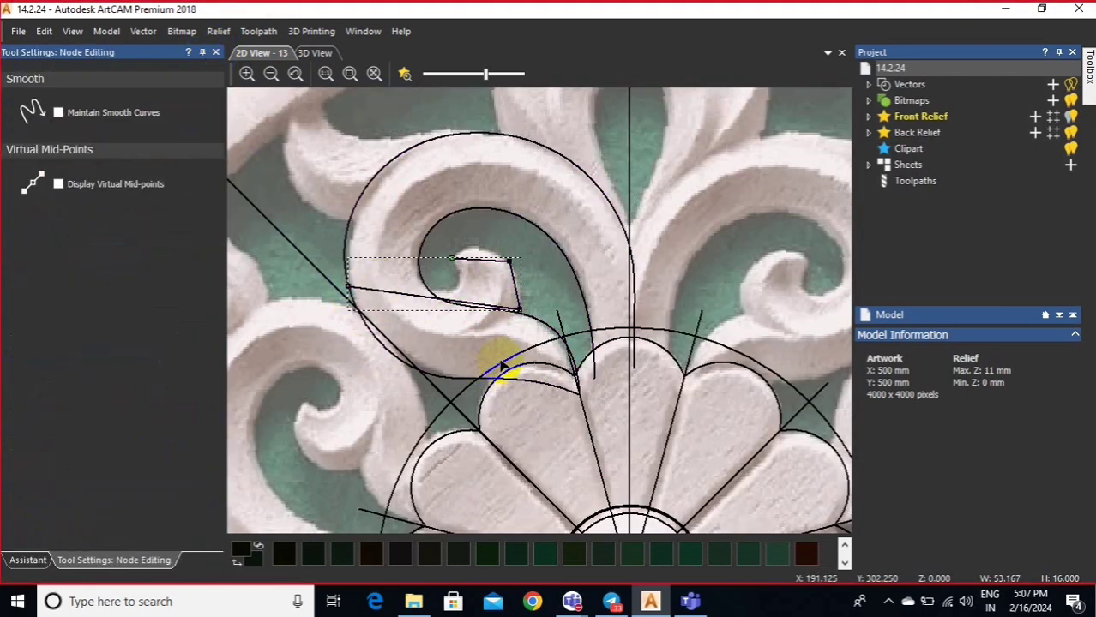
{"action": "left_click_drag", "start_coordinate": [518, 311], "coordinate": [371, 378]}
{"action": "left_click_drag", "start_coordinate": [480, 350], "coordinate": [490, 371]}
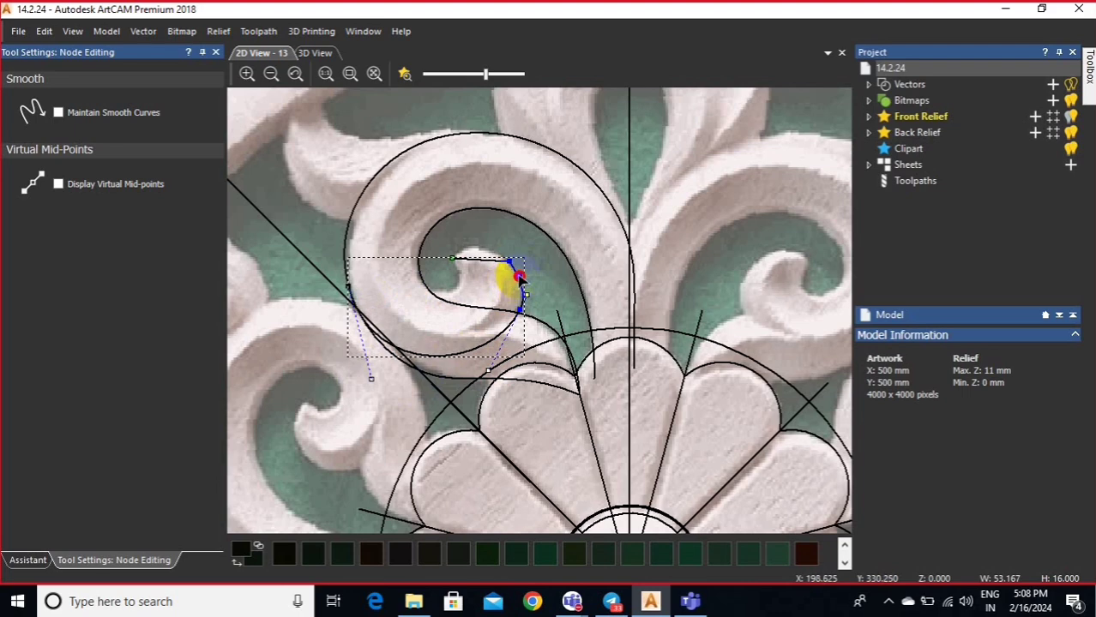
- Round the curl line over its top and outer side, fine-tuning its nodes and handles to follow the carved edge
{"action": "scroll", "coordinate": [505, 273], "scroll_direction": "up", "scroll_amount": 2}
{"action": "left_click_drag", "start_coordinate": [511, 261], "coordinate": [492, 229]}
{"action": "left_click", "coordinate": [525, 334]}
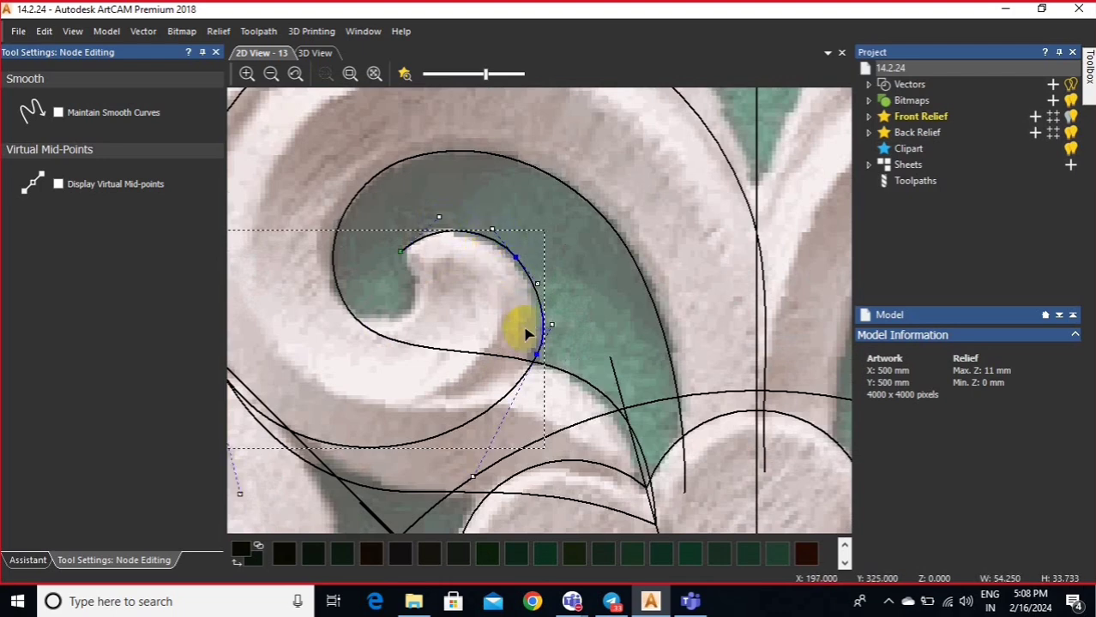
{"action": "left_click_drag", "start_coordinate": [535, 354], "coordinate": [546, 323]}
{"action": "left_click", "coordinate": [437, 239]}
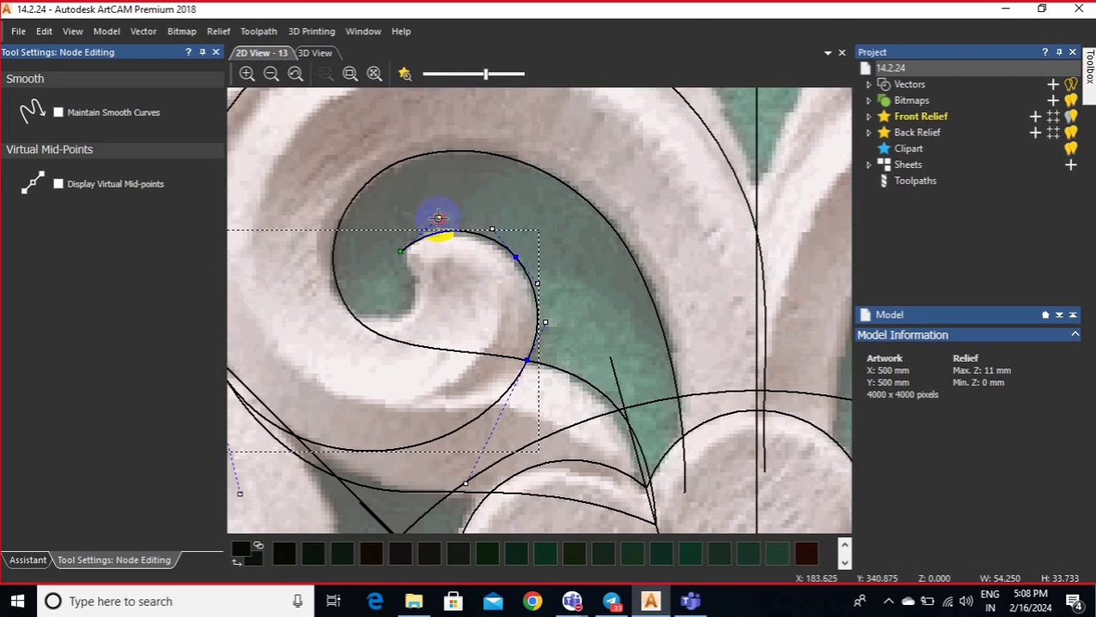
{"action": "left_click_drag", "start_coordinate": [437, 217], "coordinate": [434, 217]}
{"action": "left_click", "coordinate": [220, 71]}
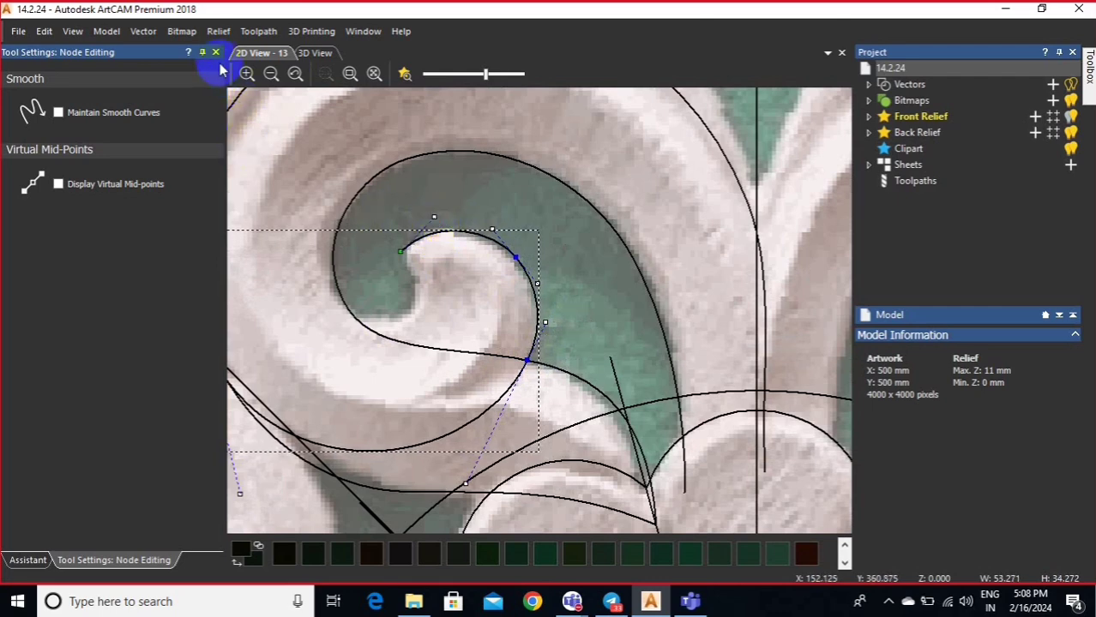
{"action": "left_click", "coordinate": [217, 54]}
- Draw a three-point polyline about 10 × 13 mm from the curl's tip through the hollow beside it to the inner contour
{"action": "left_click", "coordinate": [139, 365]}
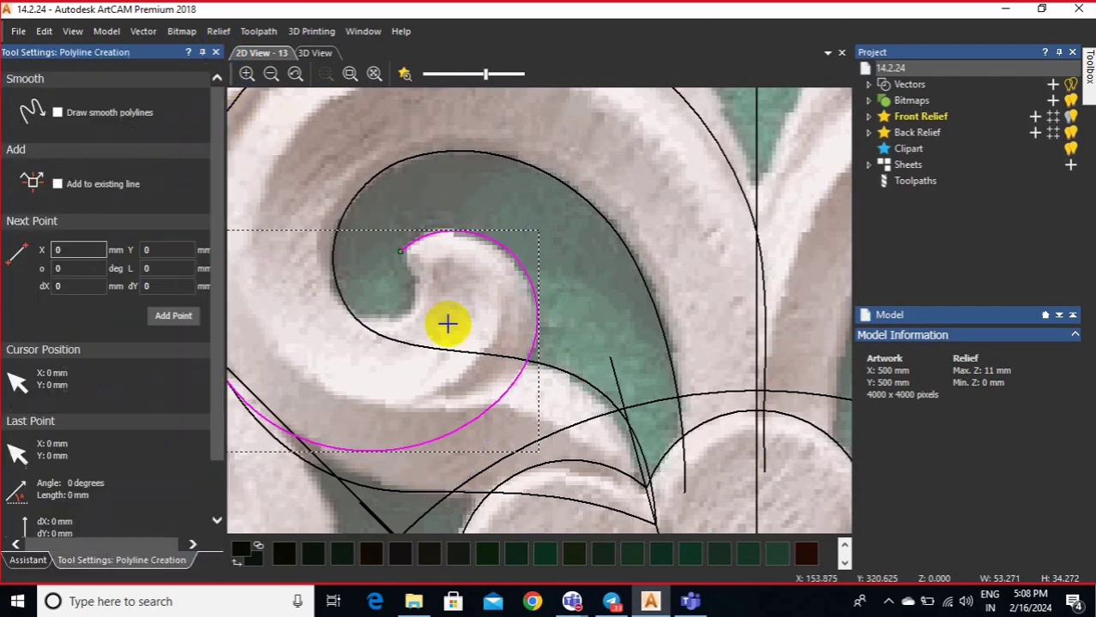
{"action": "left_click_drag", "start_coordinate": [414, 264], "coordinate": [403, 315]}
{"action": "left_click_drag", "start_coordinate": [349, 257], "coordinate": [336, 232]}
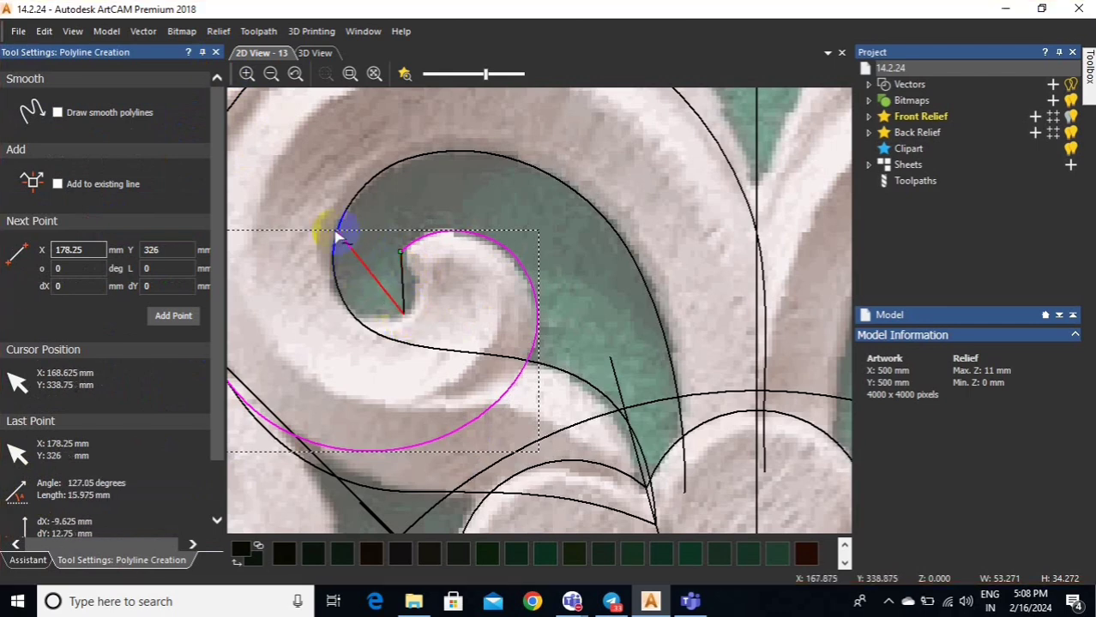
{"action": "left_click", "coordinate": [215, 53]}
- Bend the short polyline's two segments into a rounded hook that follows the hollow's edge between the curl's tip and the inner contour
{"action": "key", "text": "n"}
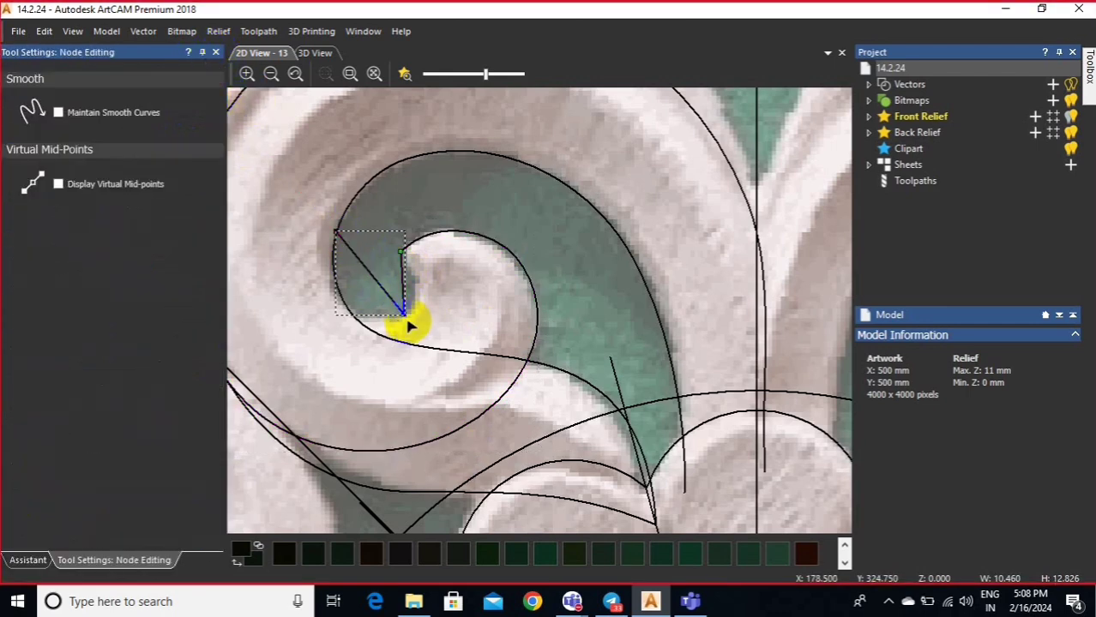
{"action": "left_click_drag", "start_coordinate": [370, 274], "coordinate": [321, 299]}
{"action": "left_click", "coordinate": [363, 323]}
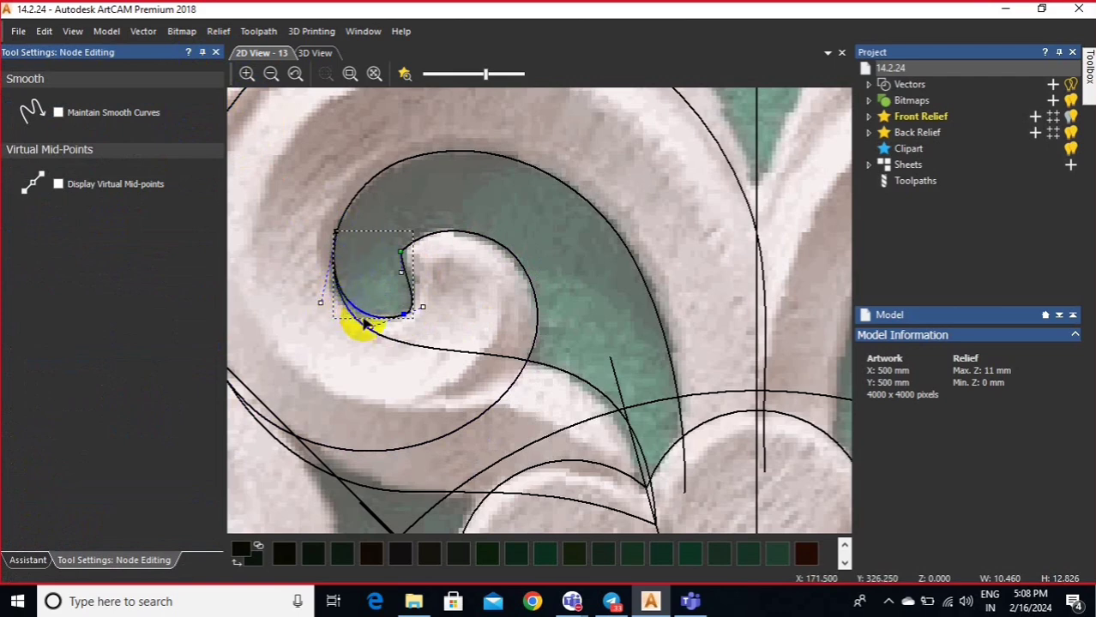
{"action": "left_click", "coordinate": [371, 331]}
{"action": "left_click", "coordinate": [401, 271]}
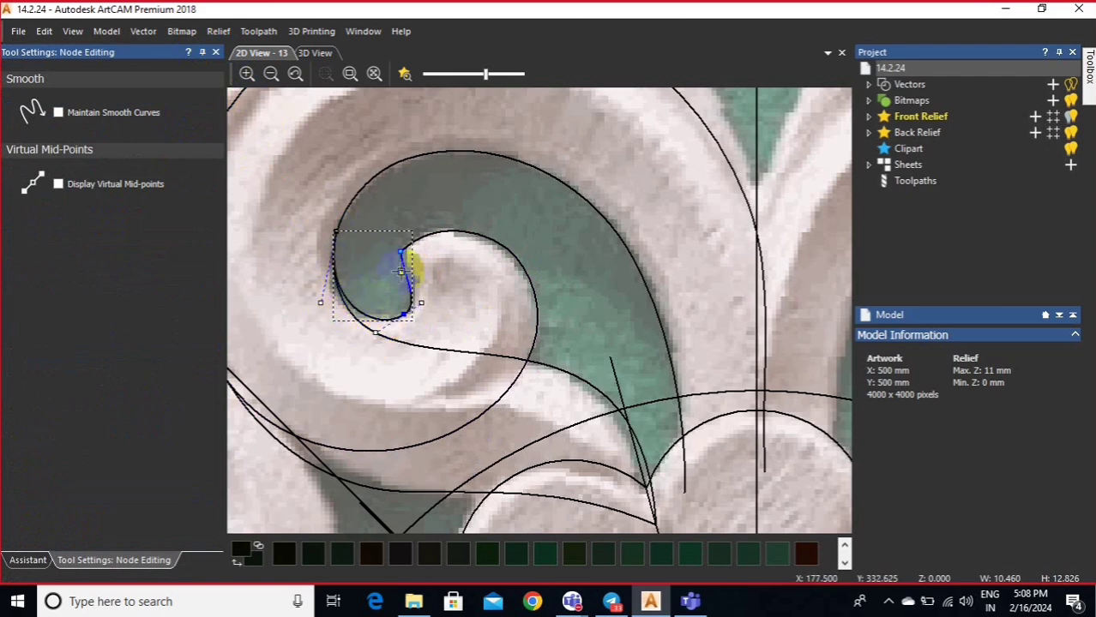
{"action": "left_click_drag", "start_coordinate": [406, 273], "coordinate": [419, 276]}
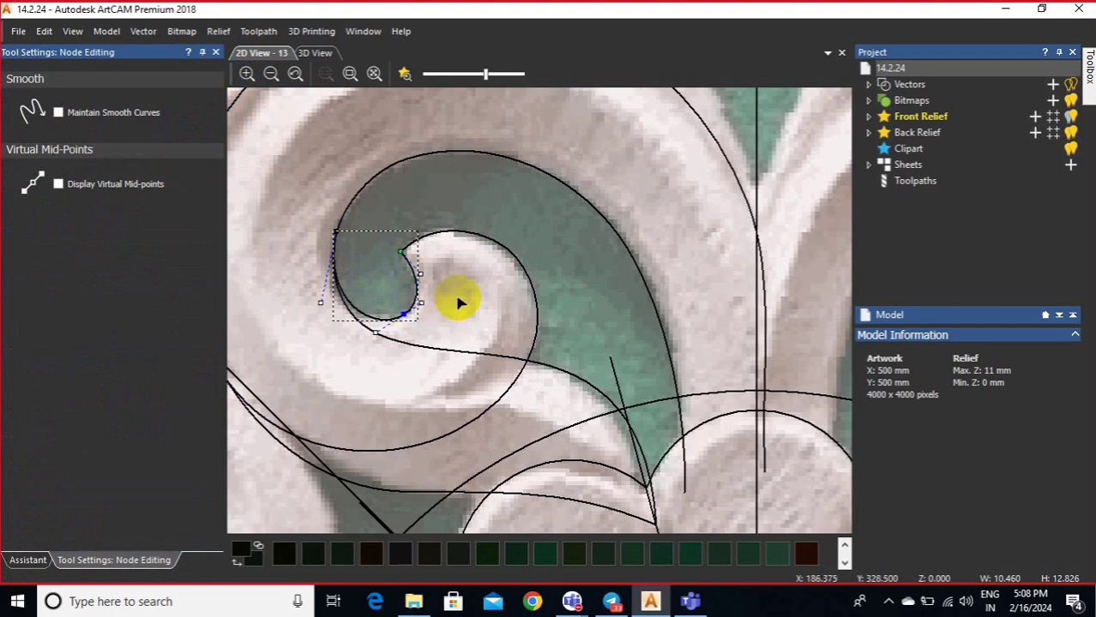
{"action": "scroll", "coordinate": [460, 305], "scroll_direction": "down", "scroll_amount": 1}
{"action": "left_click", "coordinate": [566, 304]}
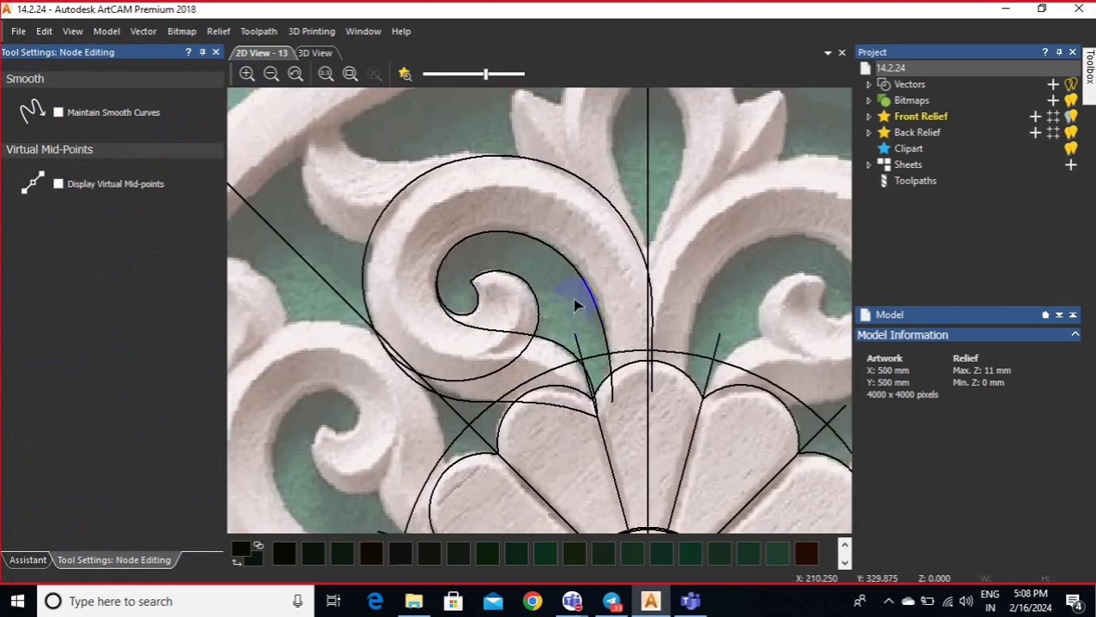
{"action": "scroll", "coordinate": [574, 304], "scroll_direction": "down", "scroll_amount": 1}
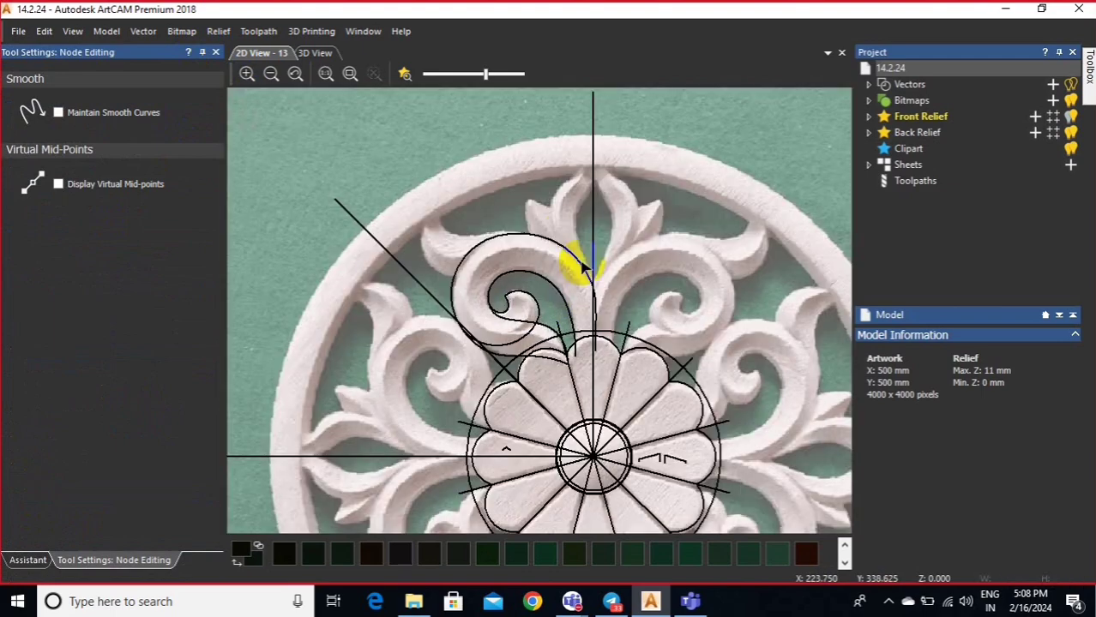
{"action": "left_click", "coordinate": [217, 53]}
- Draw a four-point polyline about 67 × 45 mm from the outer ring along the leaf's lower edge and into the scroll band
{"action": "left_click", "coordinate": [133, 366]}
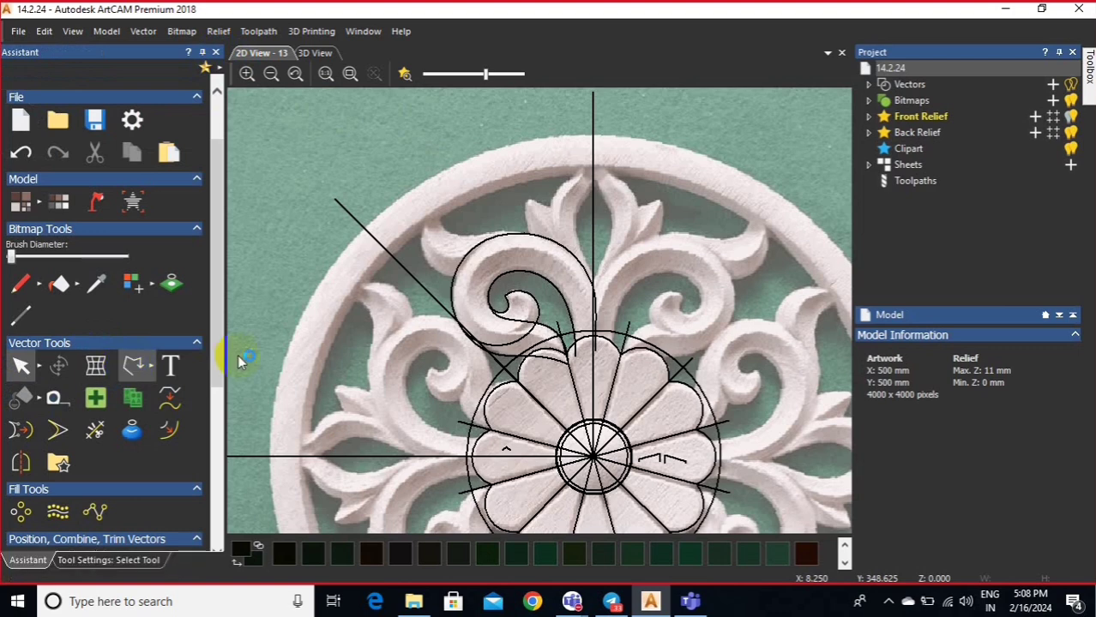
{"action": "scroll", "coordinate": [454, 233], "scroll_direction": "up", "scroll_amount": 1}
{"action": "left_click", "coordinate": [391, 171]}
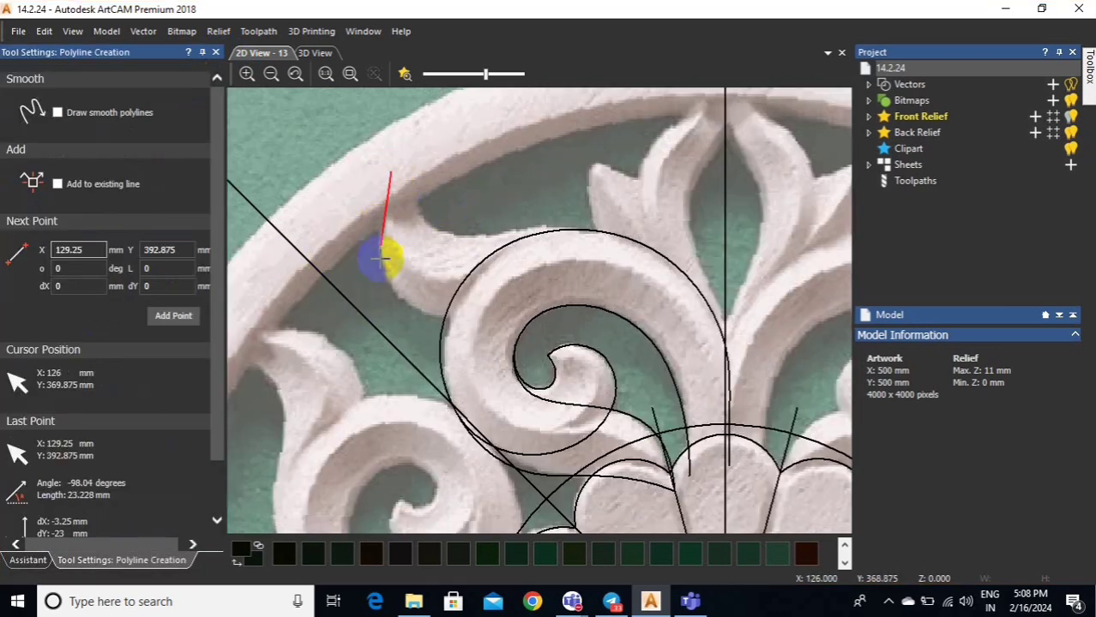
{"action": "left_click", "coordinate": [385, 279]}
{"action": "left_click", "coordinate": [459, 314]}
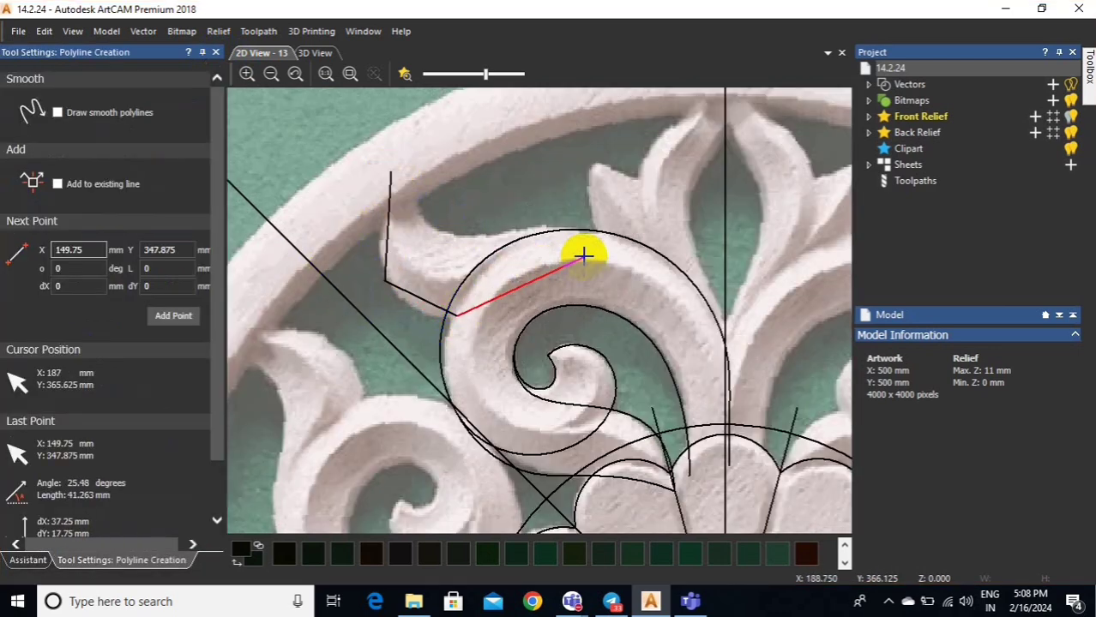
{"action": "left_click", "coordinate": [601, 246]}
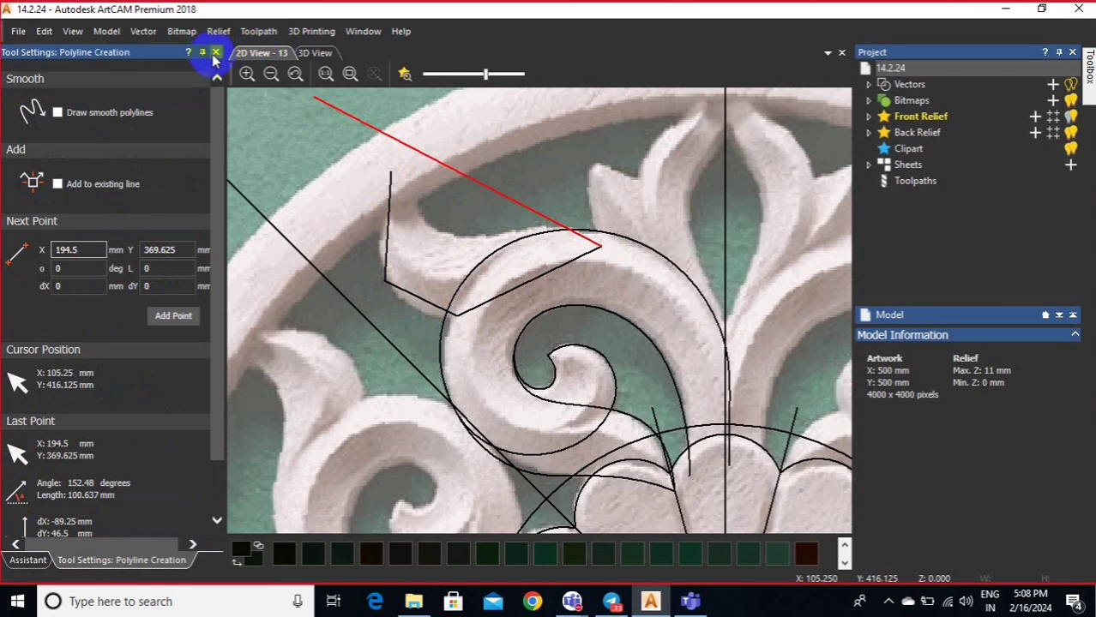
{"action": "left_click", "coordinate": [215, 51]}
- Smooth the leaf's lower-edge polyline into a flowing S-curve from the outer ring into the scroll band, adjusting its nodes and handles
{"action": "double_click", "coordinate": [469, 314]}
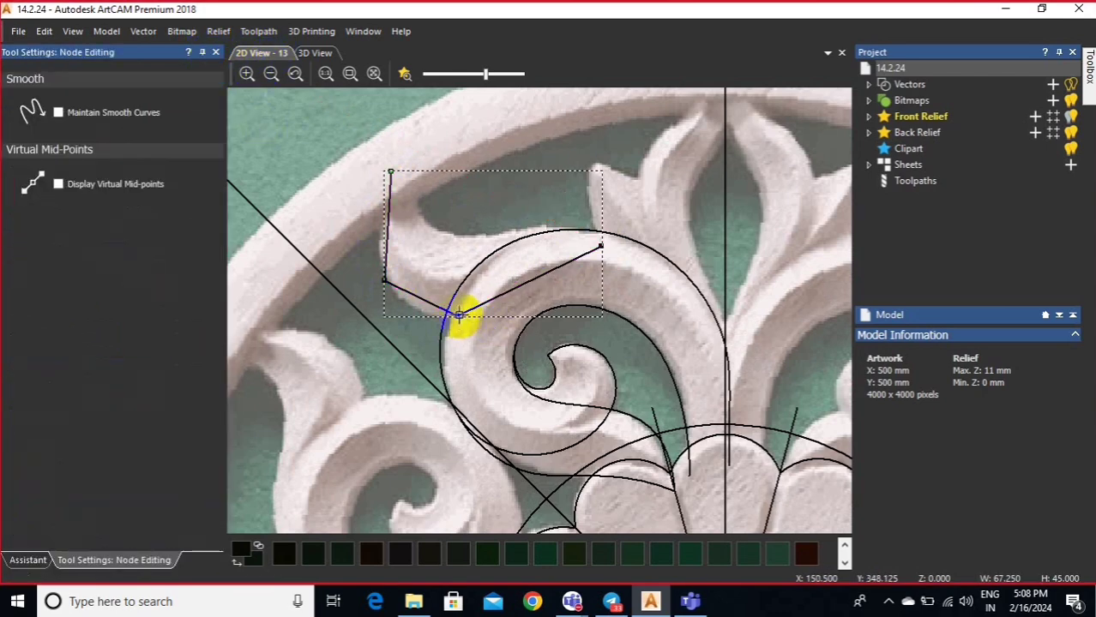
{"action": "key", "text": "s"}
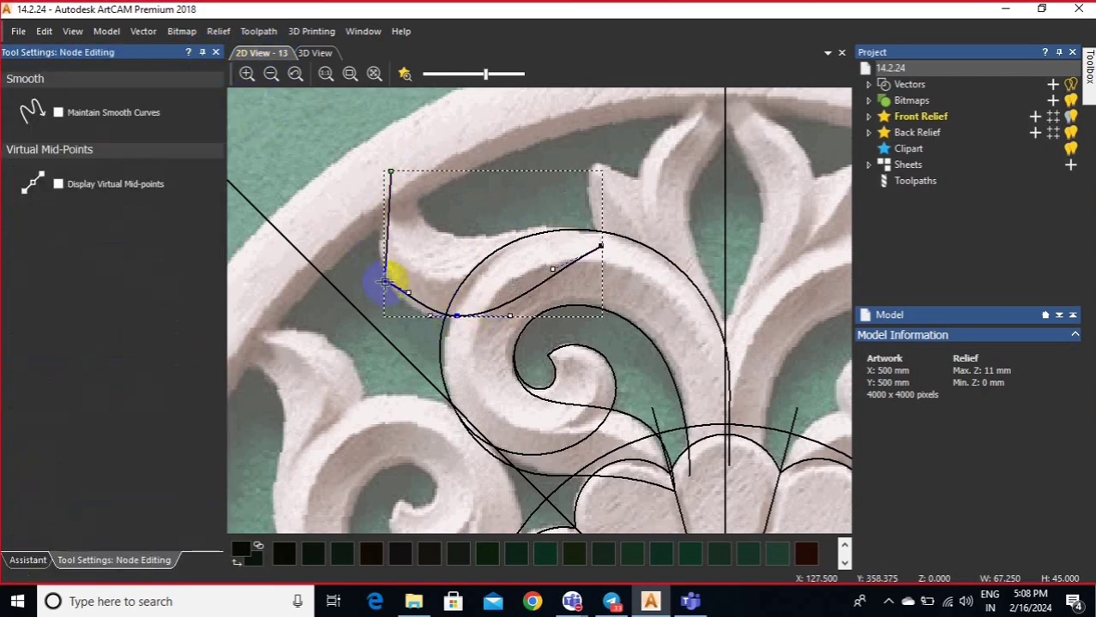
{"action": "key", "text": "s"}
{"action": "left_click_drag", "start_coordinate": [390, 208], "coordinate": [373, 205]}
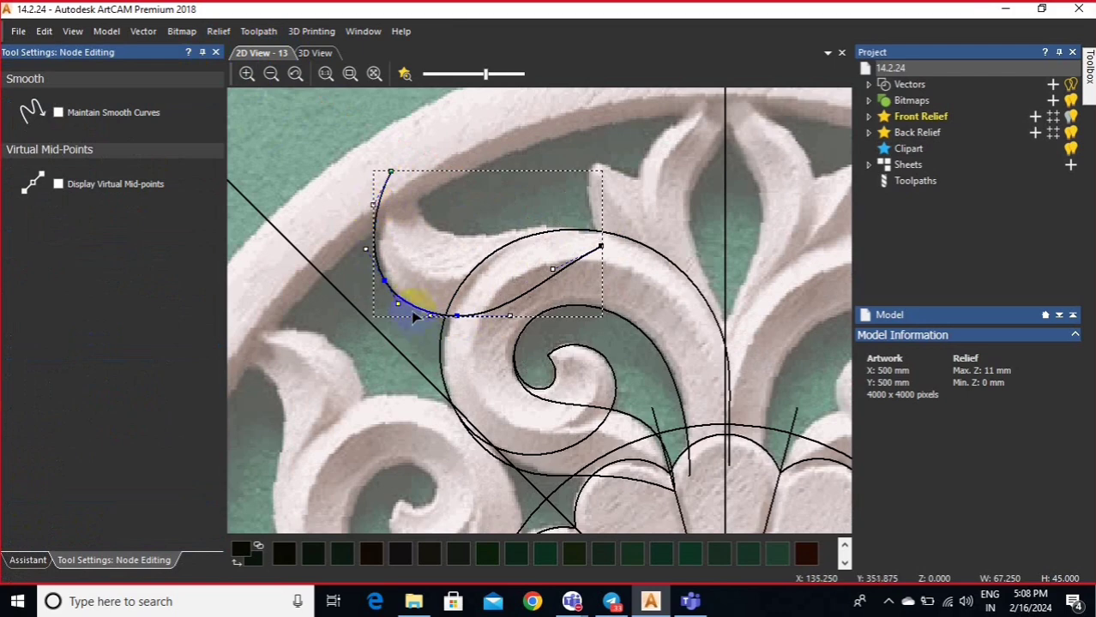
{"action": "left_click_drag", "start_coordinate": [429, 316], "coordinate": [421, 317]}
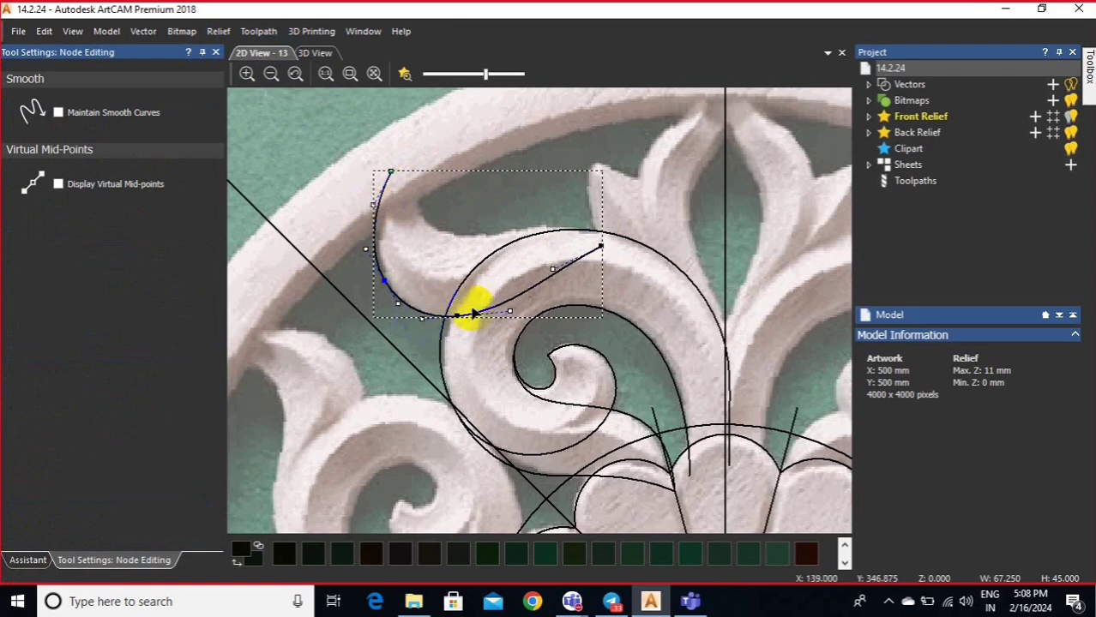
{"action": "left_click_drag", "start_coordinate": [552, 268], "coordinate": [542, 264]}
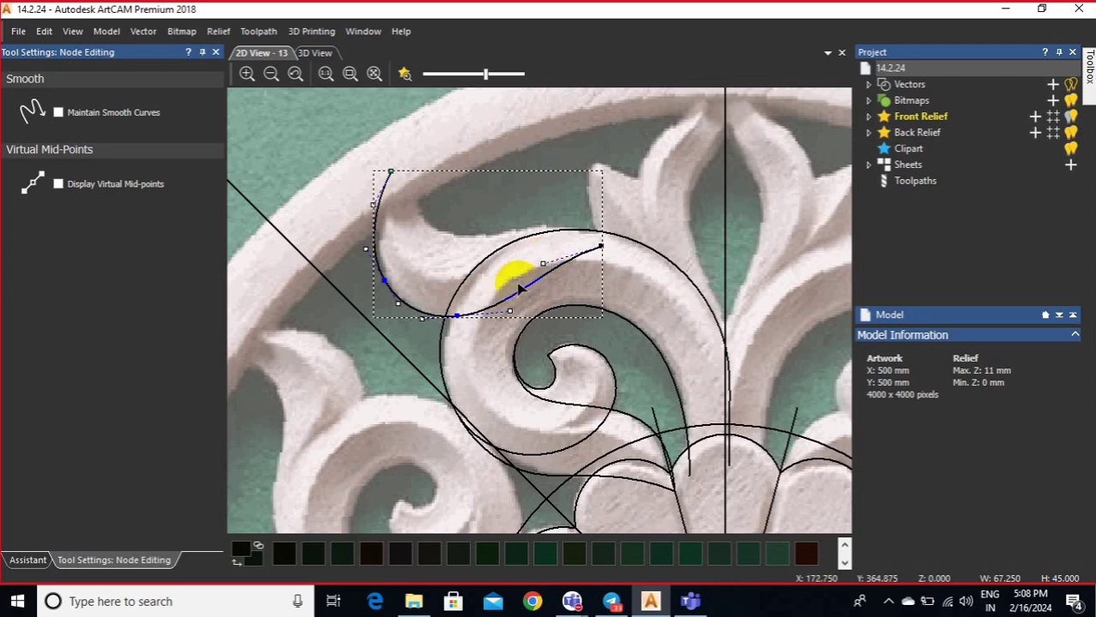
{"action": "left_click_drag", "start_coordinate": [545, 265], "coordinate": [533, 241]}
{"action": "left_click", "coordinate": [215, 52]}
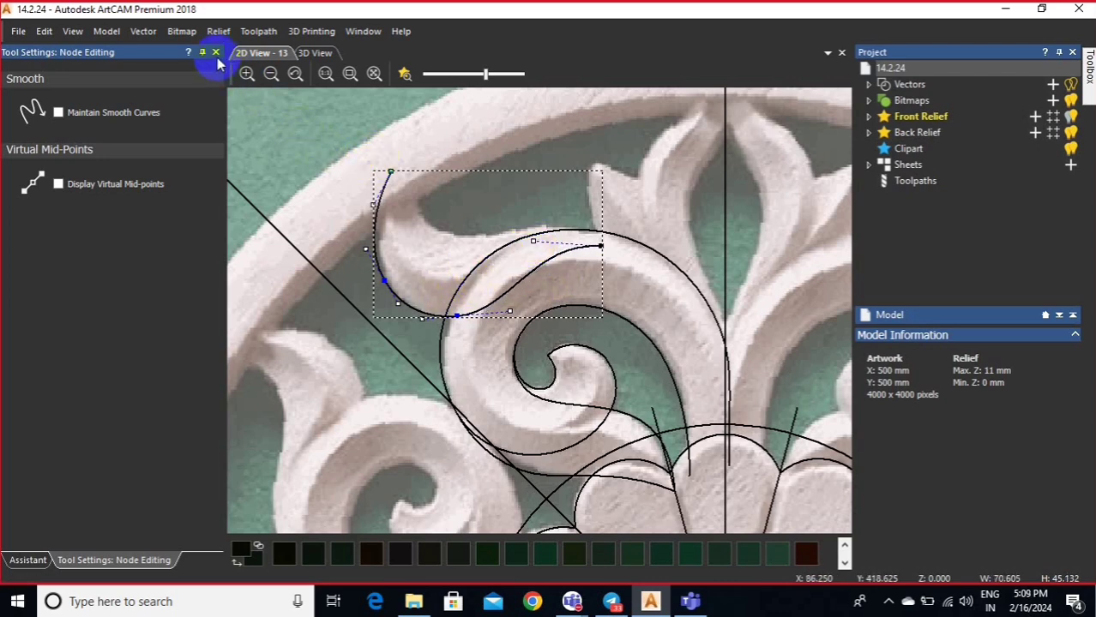
- Draw a three-point polyline about 55 × 21 mm from the outer ring along the leaf's upper edge to the scroll's outer contour
{"action": "left_click", "coordinate": [172, 363]}
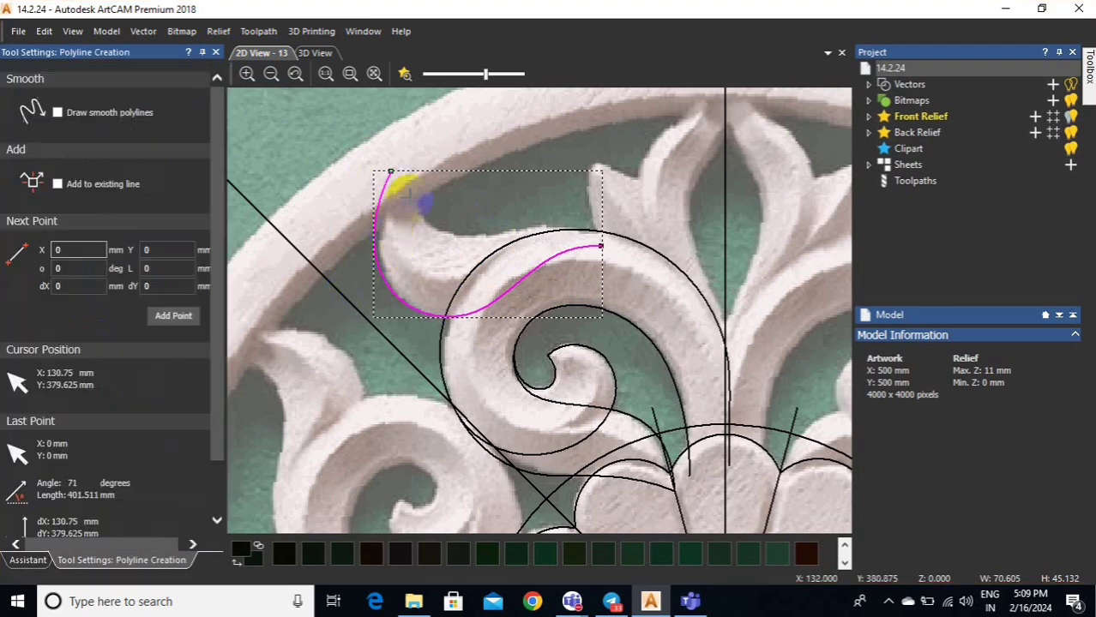
{"action": "left_click", "coordinate": [416, 165]}
{"action": "left_click", "coordinate": [423, 223]}
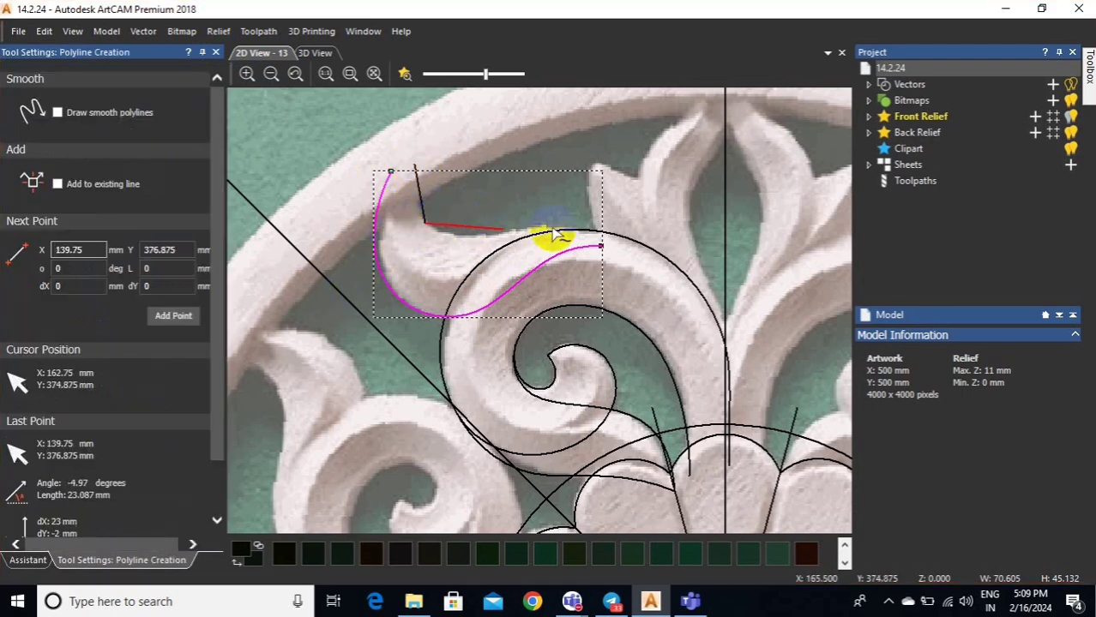
{"action": "left_click", "coordinate": [595, 232]}
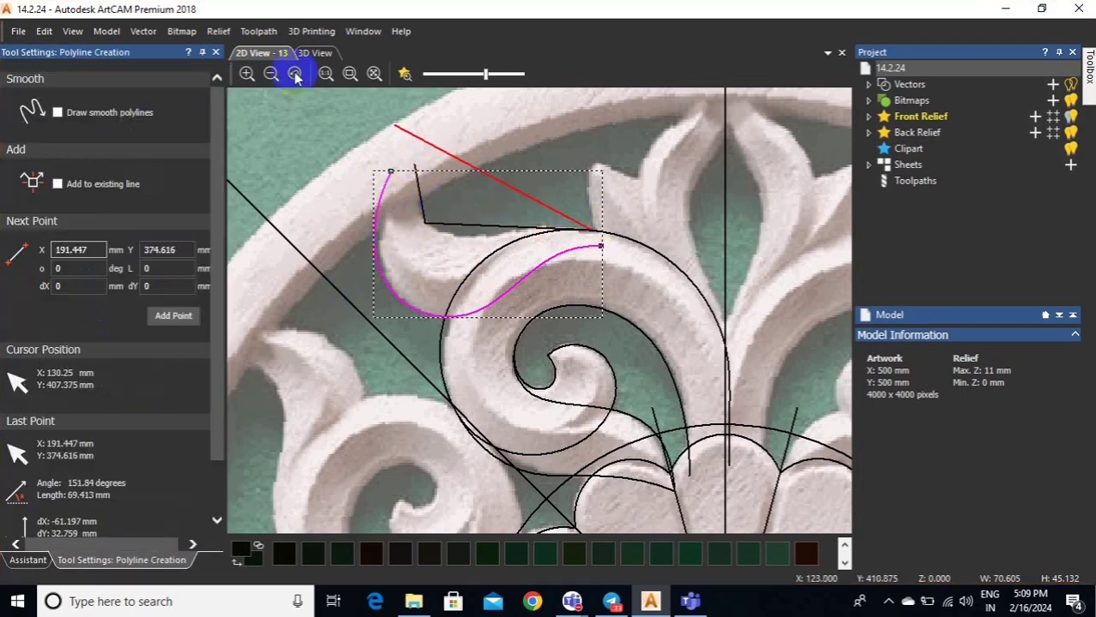
{"action": "left_click", "coordinate": [216, 52]}
- Bend the leaf's upper-edge polyline into a smooth curve that follows the carved hollow and flows tangentially into the scroll's outer contour
{"action": "double_click", "coordinate": [429, 219]}
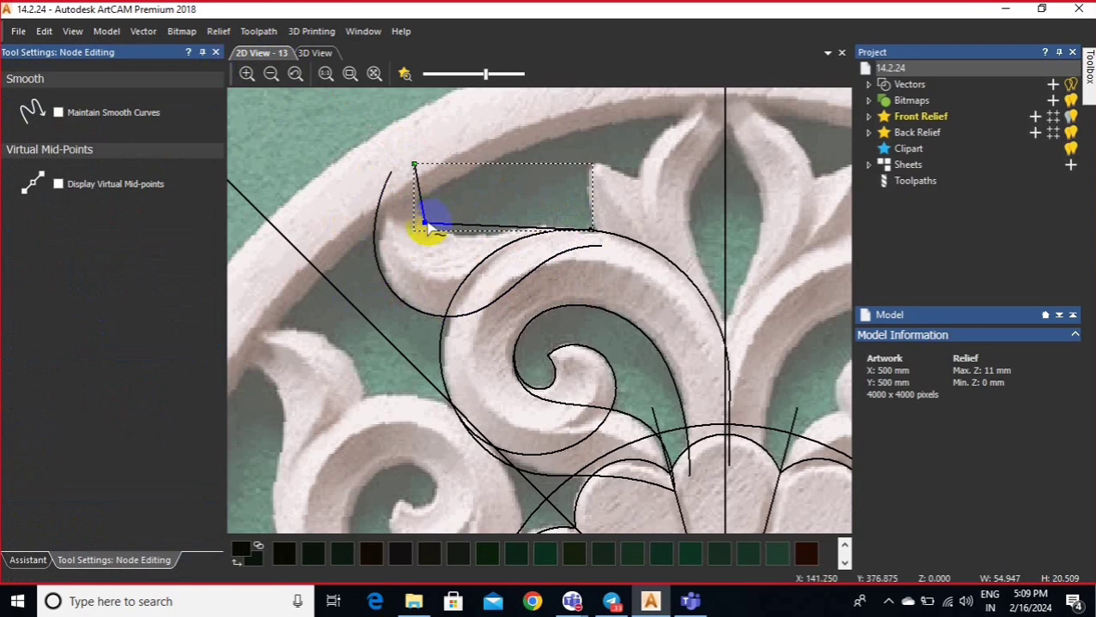
{"action": "key", "text": "s"}
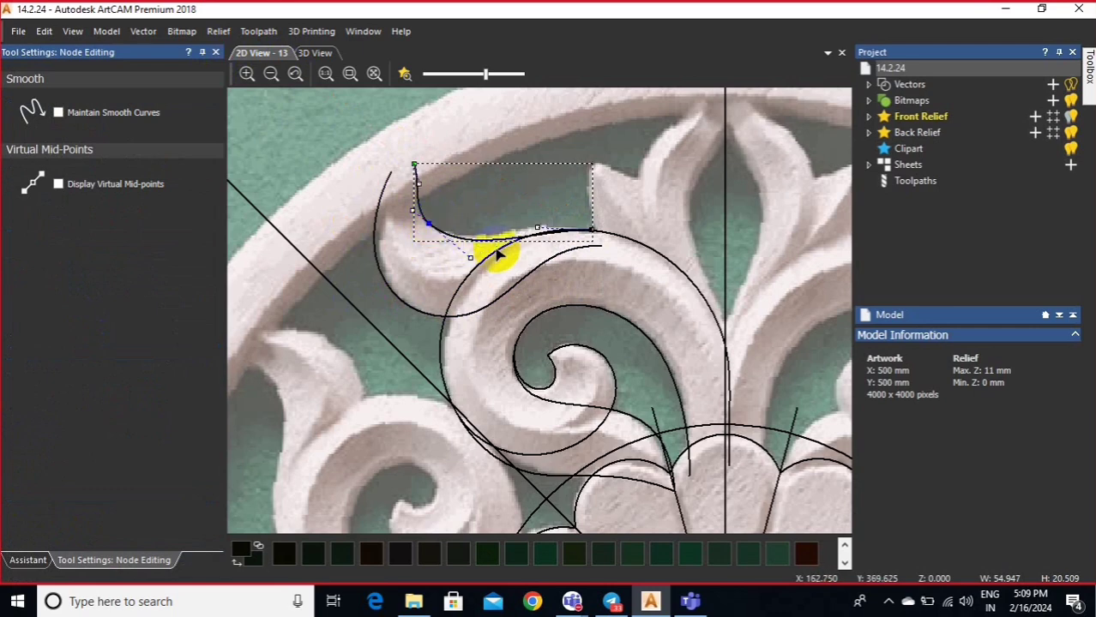
{"action": "left_click_drag", "start_coordinate": [469, 256], "coordinate": [439, 246]}
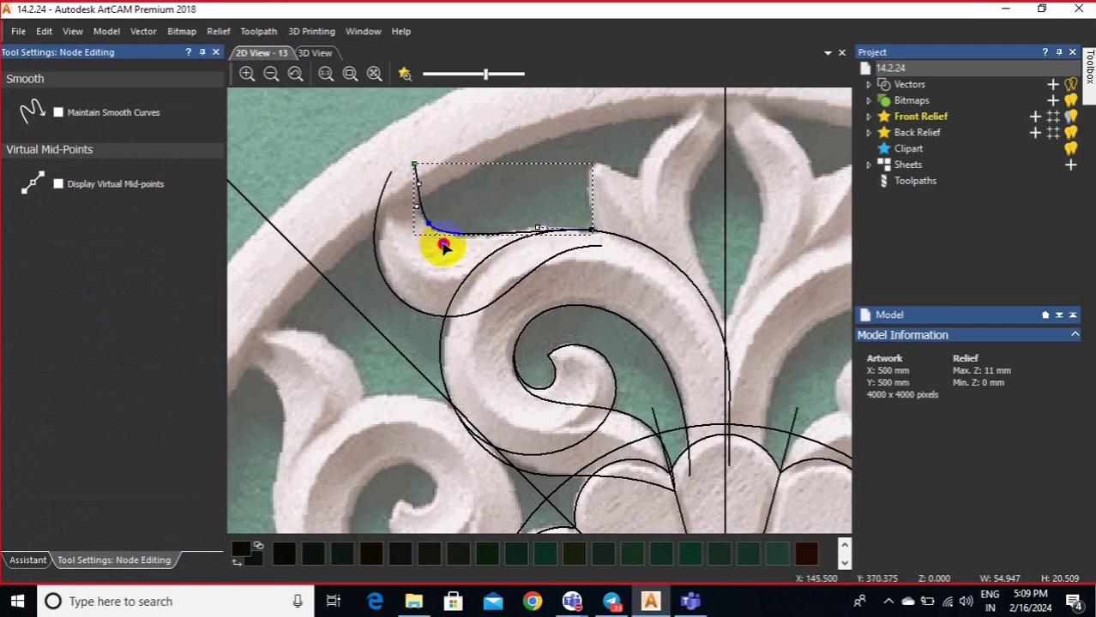
{"action": "left_click", "coordinate": [422, 194]}
{"action": "left_click_drag", "start_coordinate": [418, 185], "coordinate": [414, 212]}
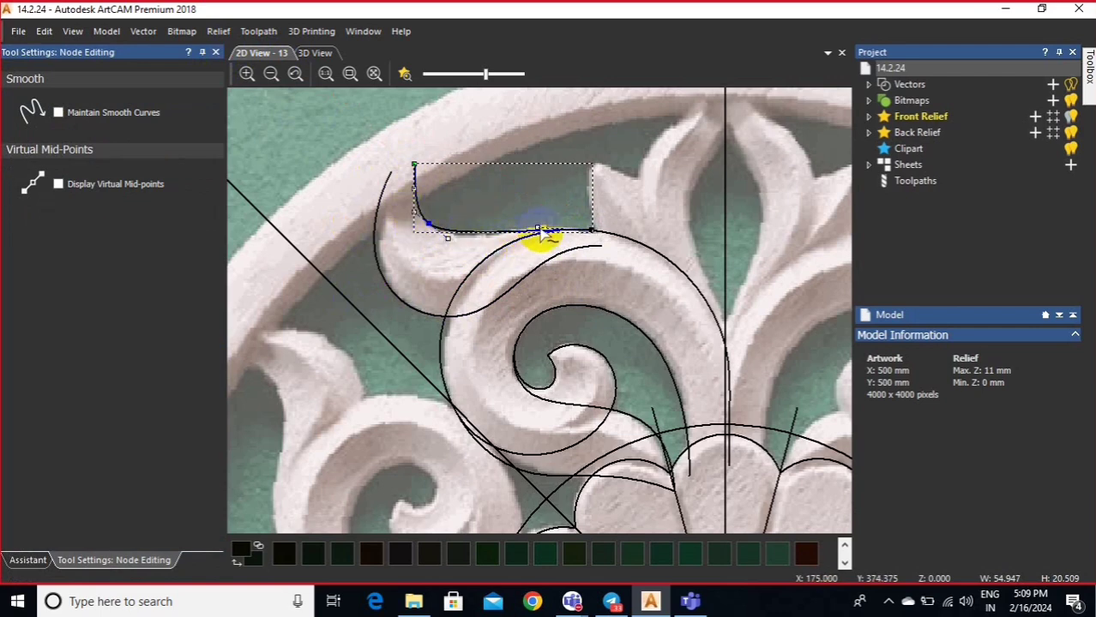
{"action": "left_click_drag", "start_coordinate": [537, 227], "coordinate": [547, 208]}
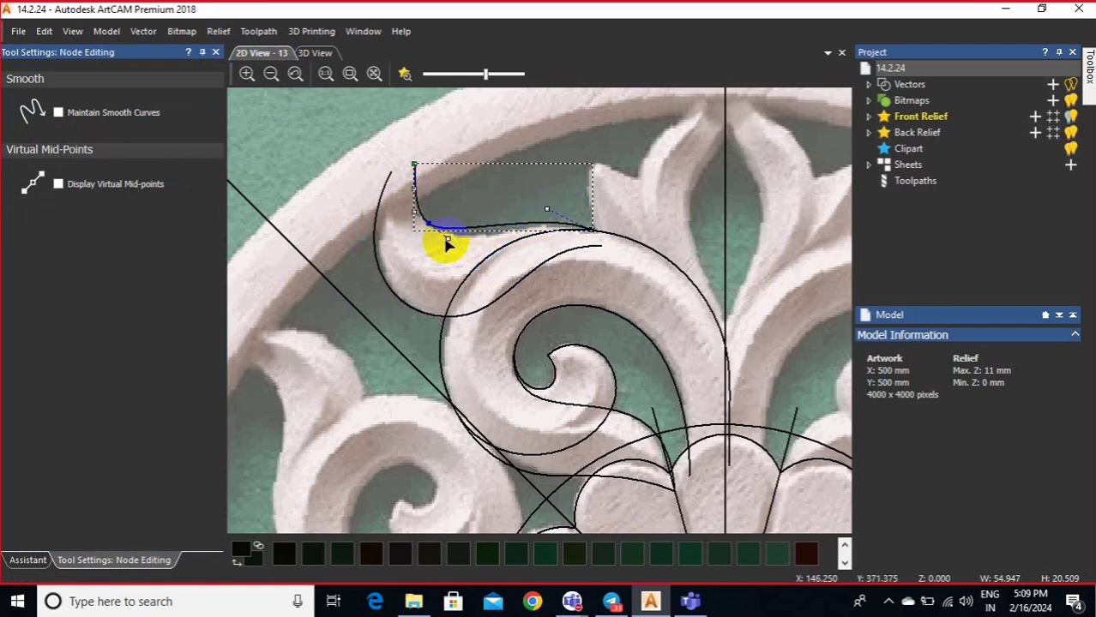
{"action": "left_click_drag", "start_coordinate": [447, 238], "coordinate": [461, 258]}
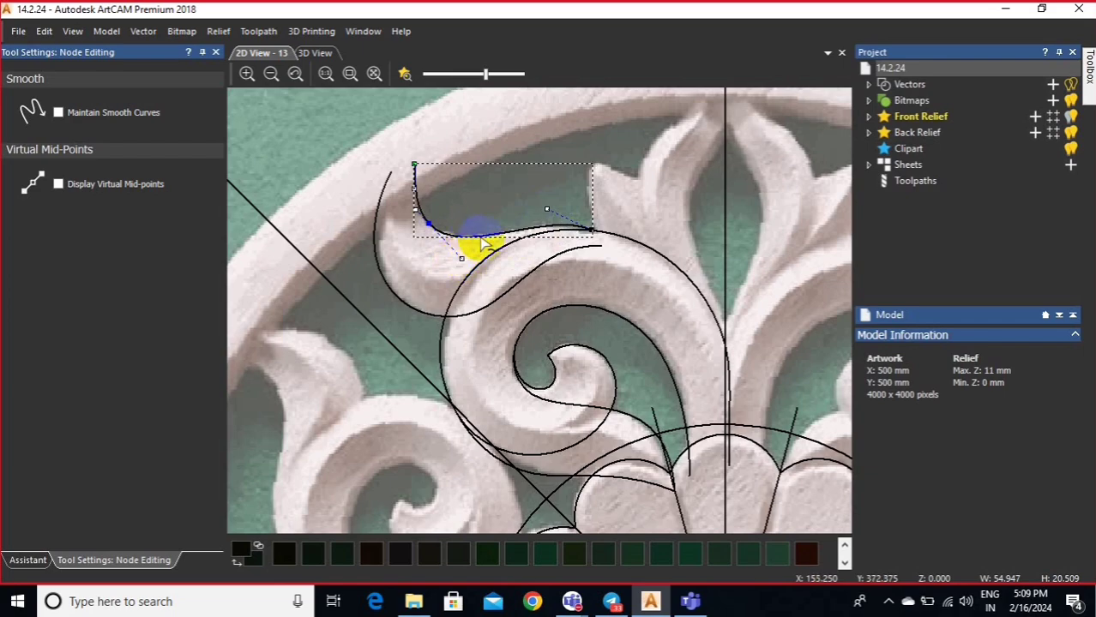
{"action": "scroll", "coordinate": [485, 244], "scroll_direction": "up", "scroll_amount": 2}
{"action": "left_click_drag", "start_coordinate": [614, 183], "coordinate": [582, 187]}
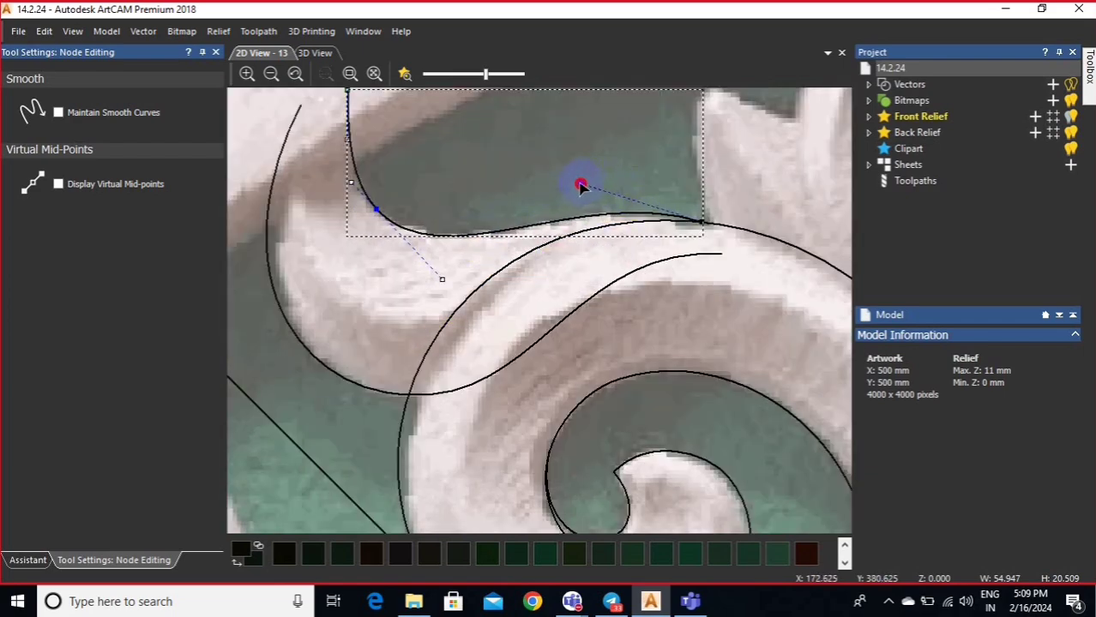
{"action": "left_click", "coordinate": [216, 53]}
- Draw a three-point polyline about 28 × 100 mm from the outer ring along the central left petal's outer edge to the stem
{"action": "scroll", "coordinate": [445, 165], "scroll_direction": "down", "scroll_amount": 1}
{"action": "left_click", "coordinate": [656, 311]}
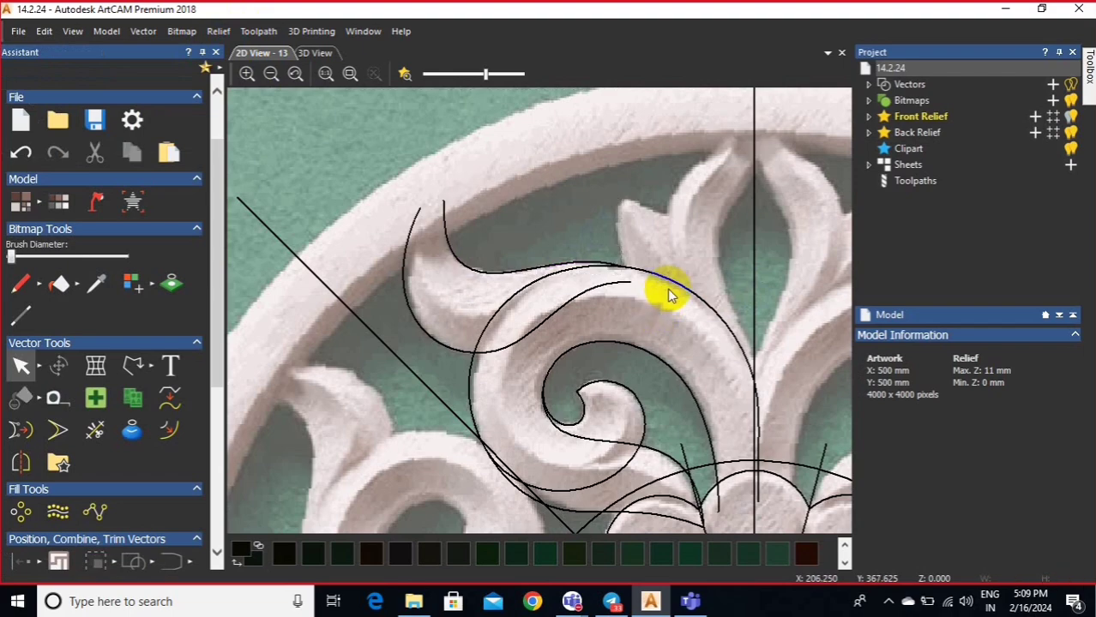
{"action": "left_click", "coordinate": [133, 366]}
{"action": "scroll", "coordinate": [708, 298], "scroll_direction": "down", "scroll_amount": 1}
{"action": "scroll", "coordinate": [708, 298], "scroll_direction": "up", "scroll_amount": 1}
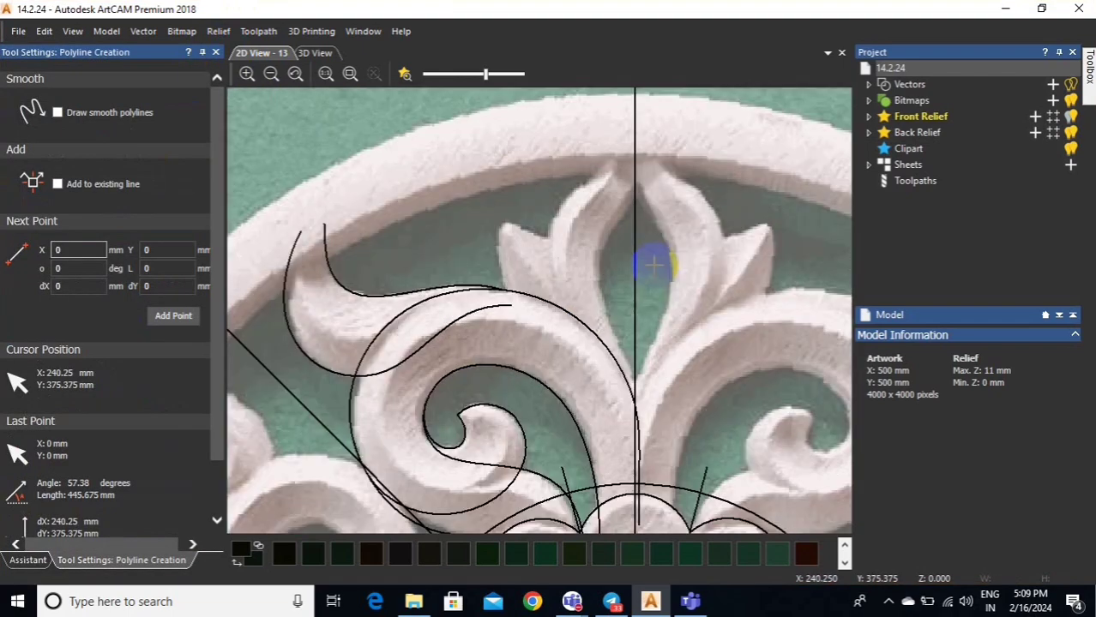
{"action": "left_click", "coordinate": [613, 129]}
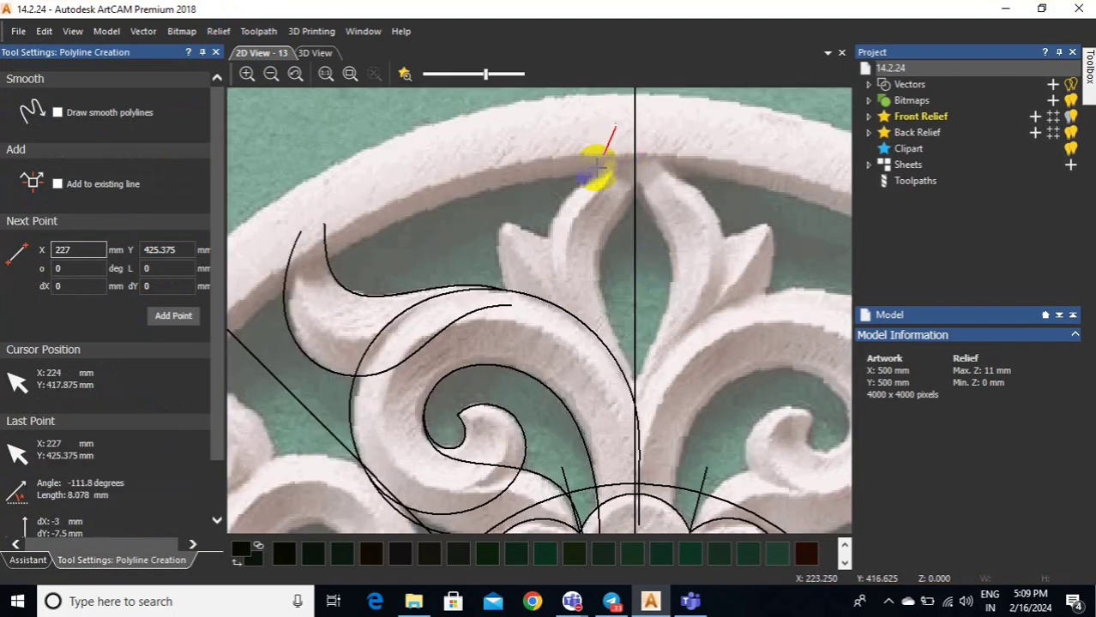
{"action": "left_click", "coordinate": [545, 238]}
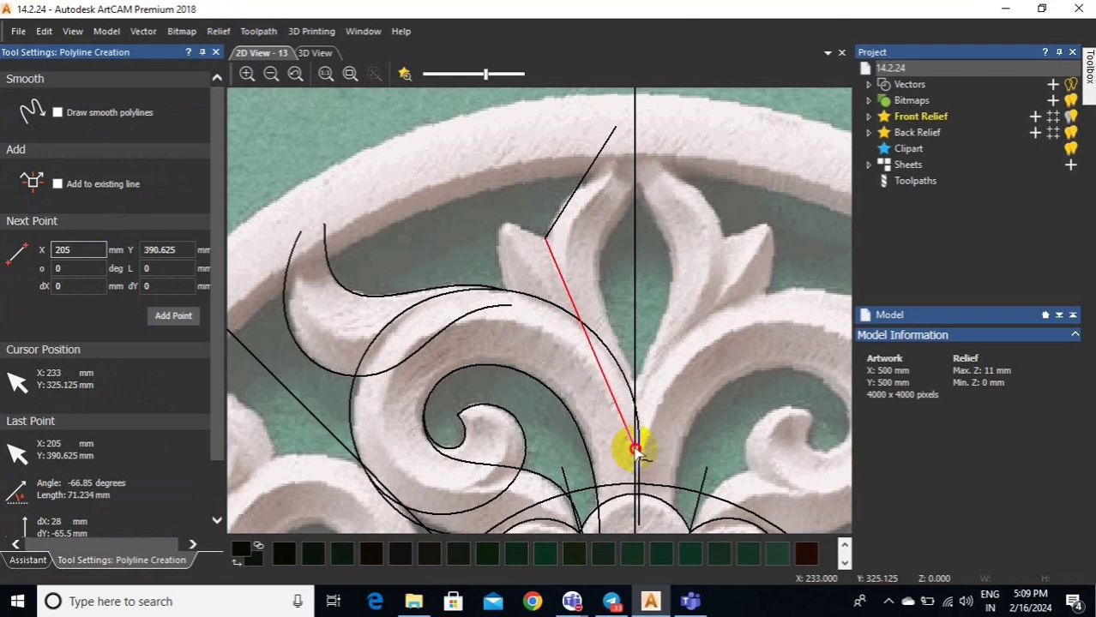
{"action": "left_click", "coordinate": [632, 446]}
{"action": "left_click", "coordinate": [215, 53]}
- Curve the petal's outer-edge polyline into a smooth S-shape, fine-tuning its middle node and handles to match the carving
{"action": "key", "text": "n"}
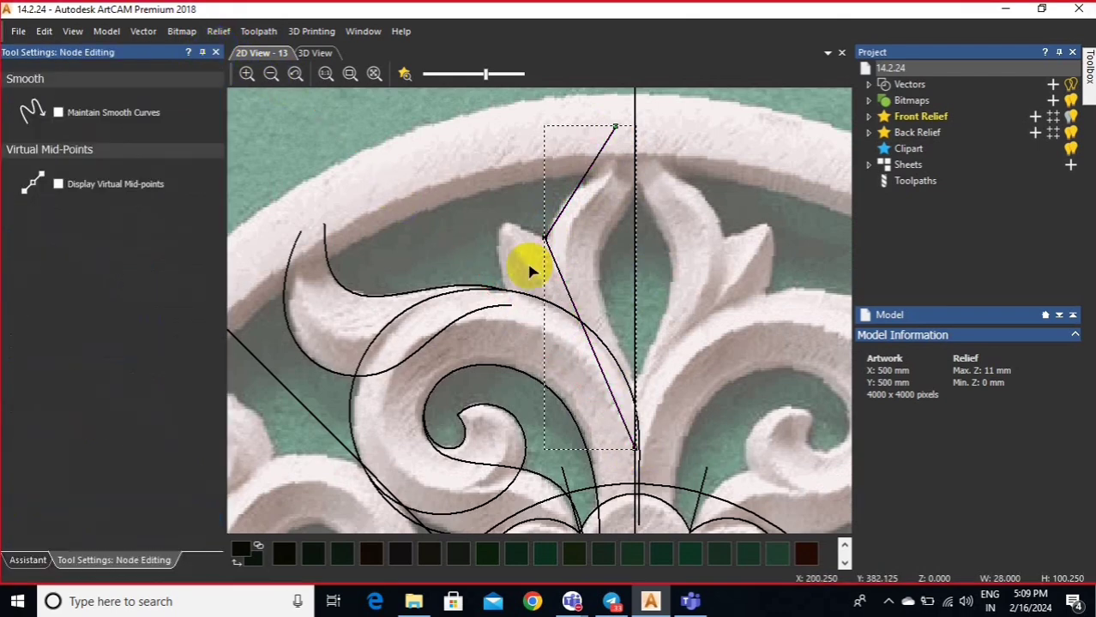
{"action": "key", "text": "s"}
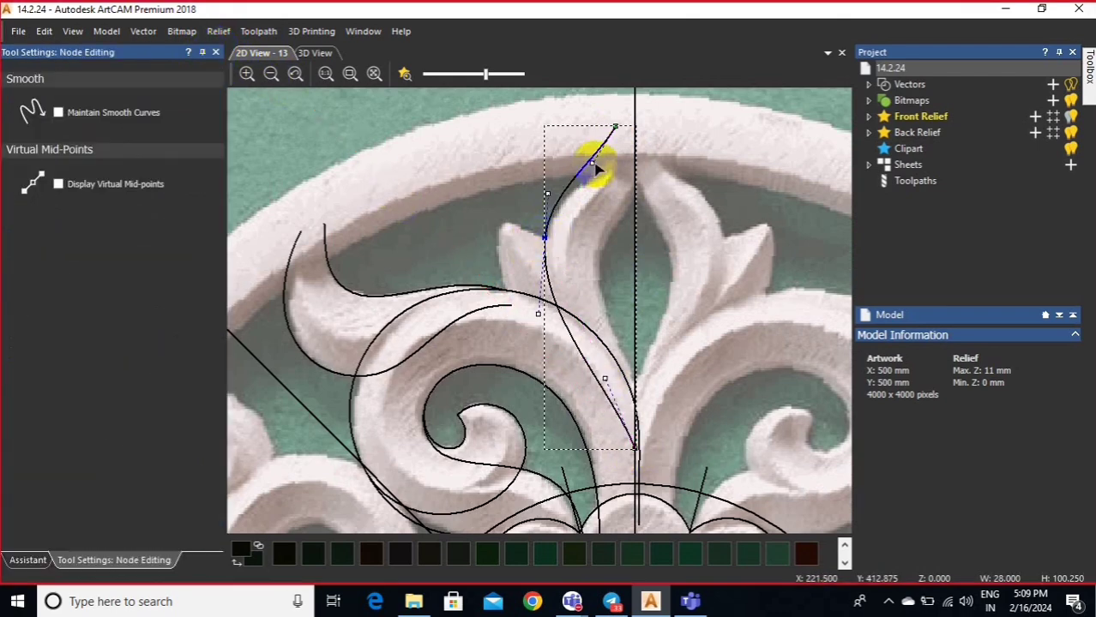
{"action": "left_click_drag", "start_coordinate": [591, 164], "coordinate": [600, 183]}
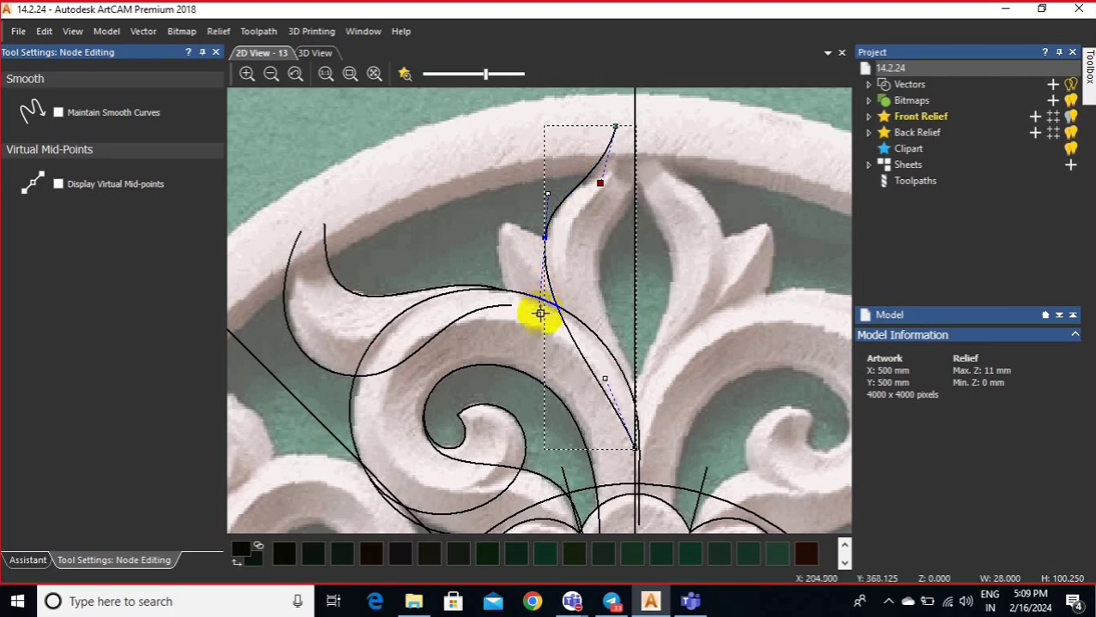
{"action": "left_click_drag", "start_coordinate": [539, 314], "coordinate": [528, 314]}
{"action": "left_click_drag", "start_coordinate": [542, 237], "coordinate": [546, 233]}
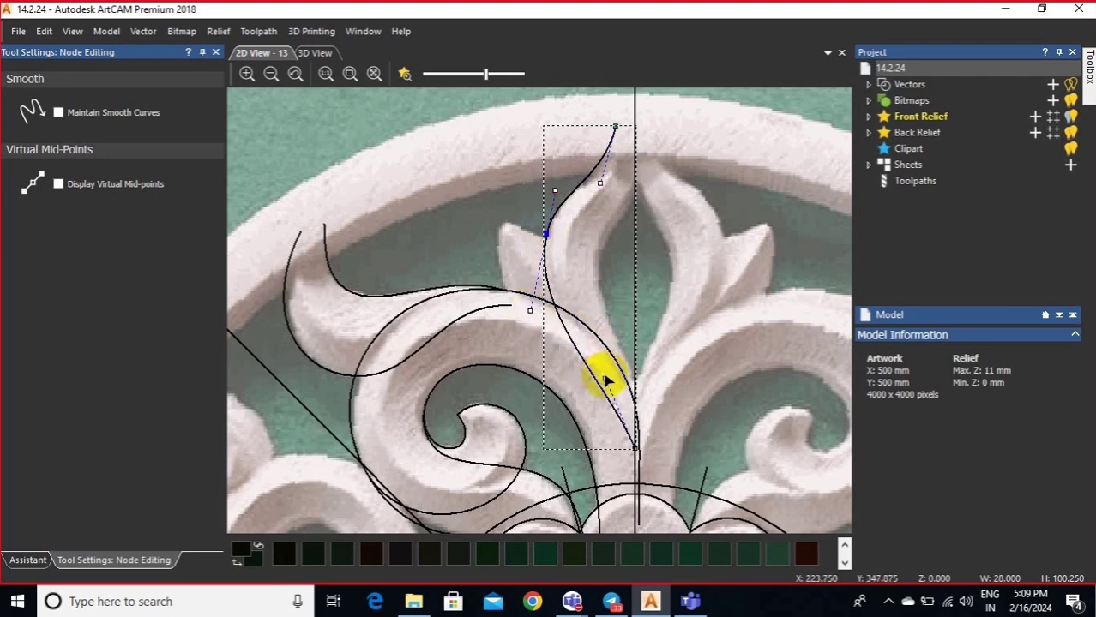
{"action": "left_click_drag", "start_coordinate": [604, 379], "coordinate": [619, 362]}
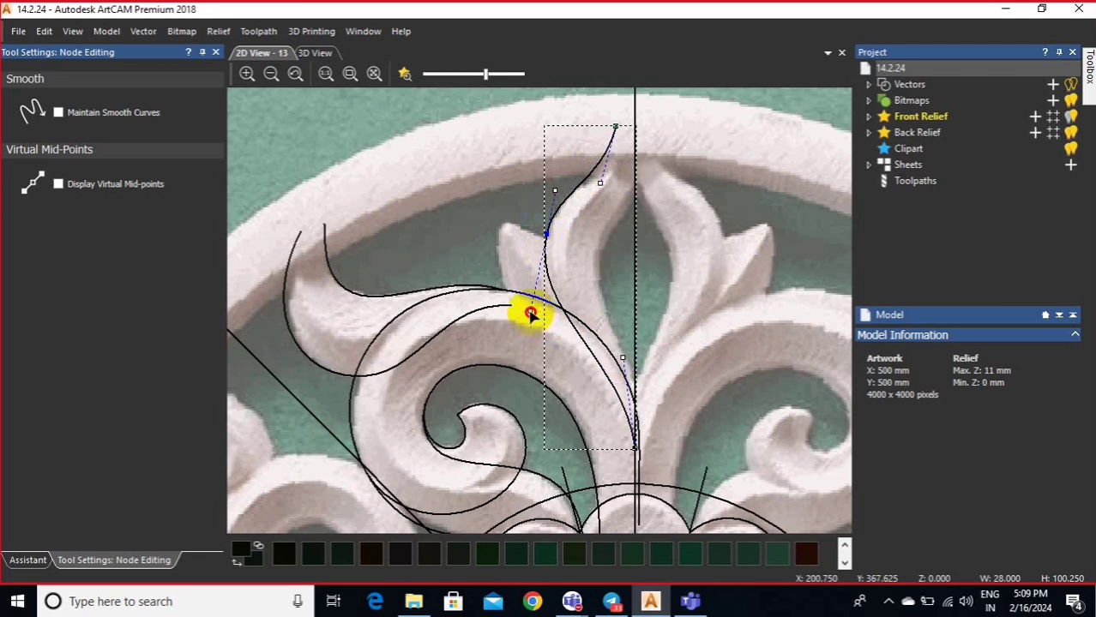
{"action": "left_click_drag", "start_coordinate": [530, 314], "coordinate": [522, 318]}
{"action": "left_click_drag", "start_coordinate": [543, 234], "coordinate": [547, 230]}
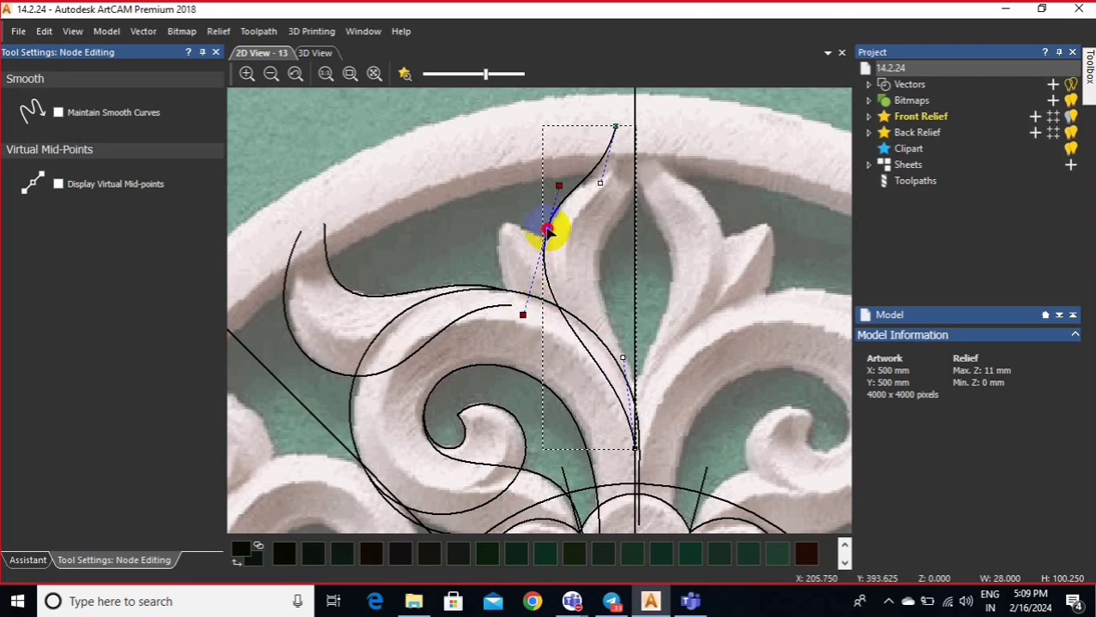
{"action": "left_click", "coordinate": [217, 53]}
- Draw a three-point polyline about 14 × 103 mm from the outer ring along the central left petal's inner edge to the stem
{"action": "left_click", "coordinate": [111, 362]}
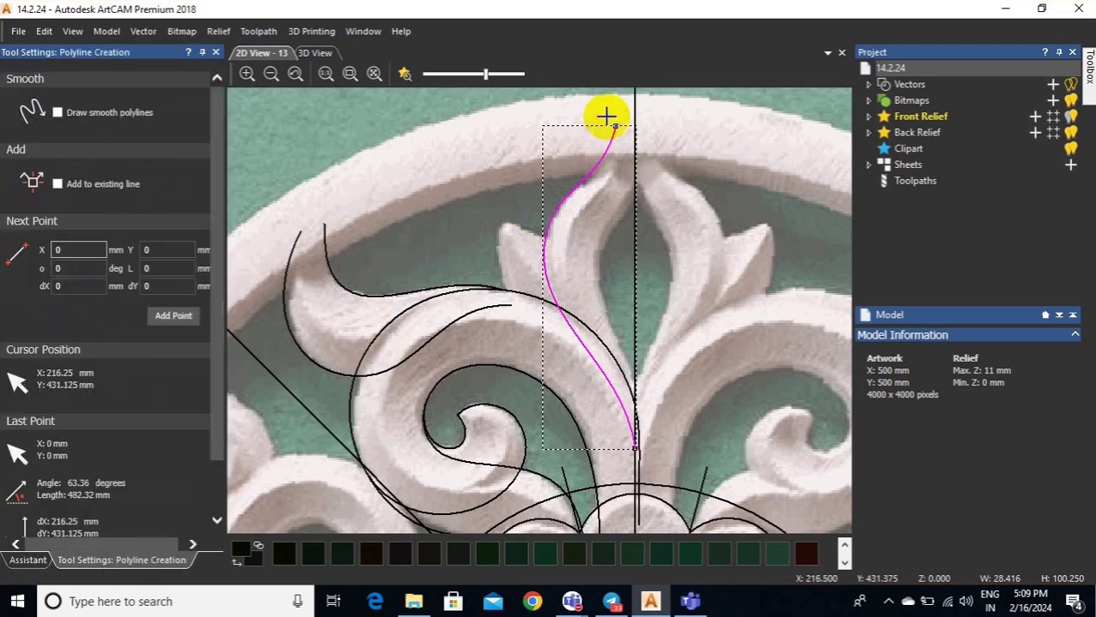
{"action": "left_click", "coordinate": [636, 127]}
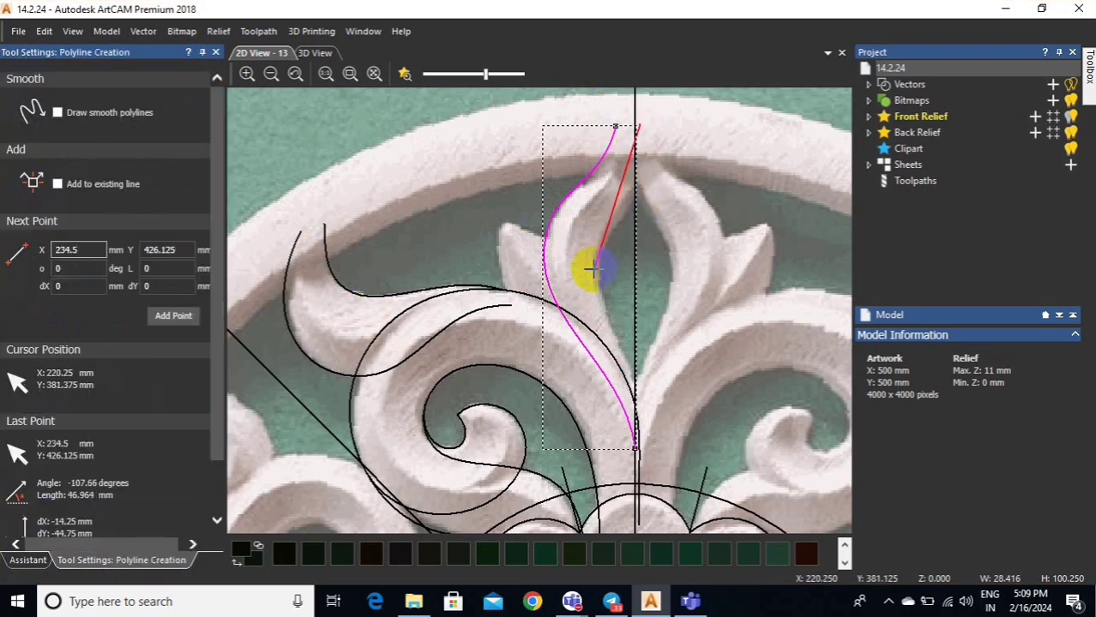
{"action": "left_click", "coordinate": [593, 269]}
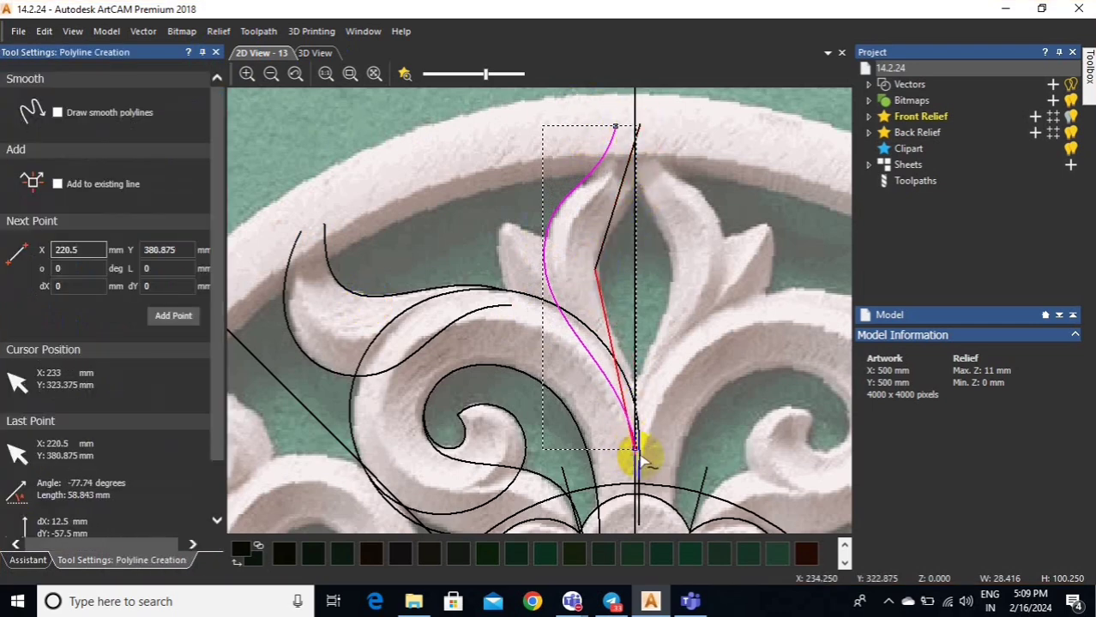
{"action": "left_click", "coordinate": [637, 447]}
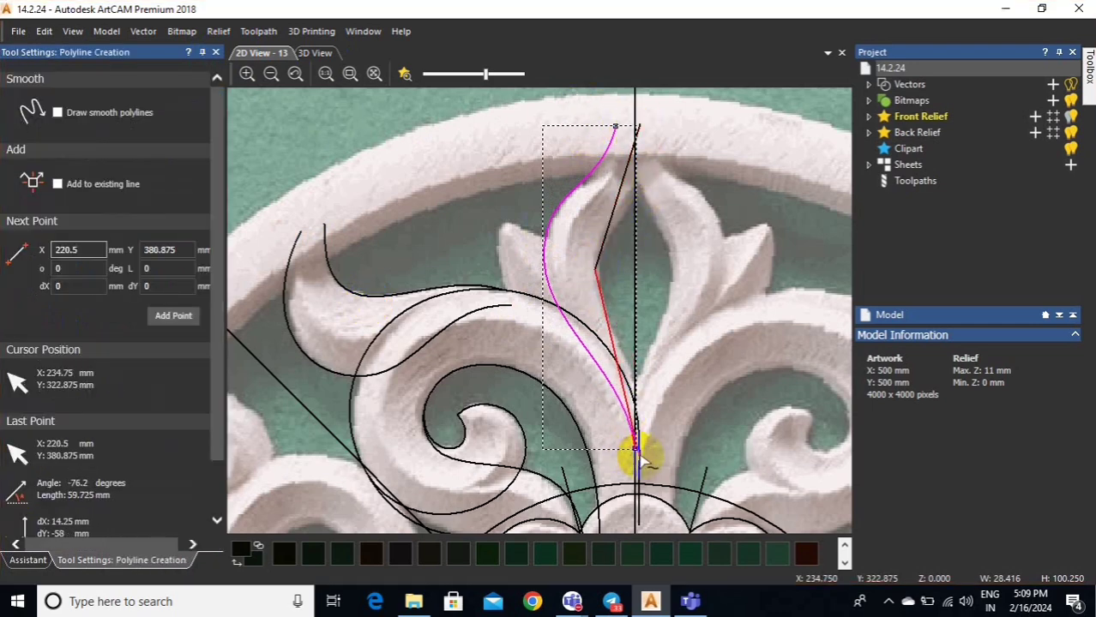
{"action": "left_click", "coordinate": [218, 53]}
- Convert the central left petal's inner-edge polyline to smooth curves and pull its handles into a rough S-shape from ring to stem
{"action": "key", "text": "n"}
{"action": "scroll", "coordinate": [621, 267], "scroll_direction": "up", "scroll_amount": 2}
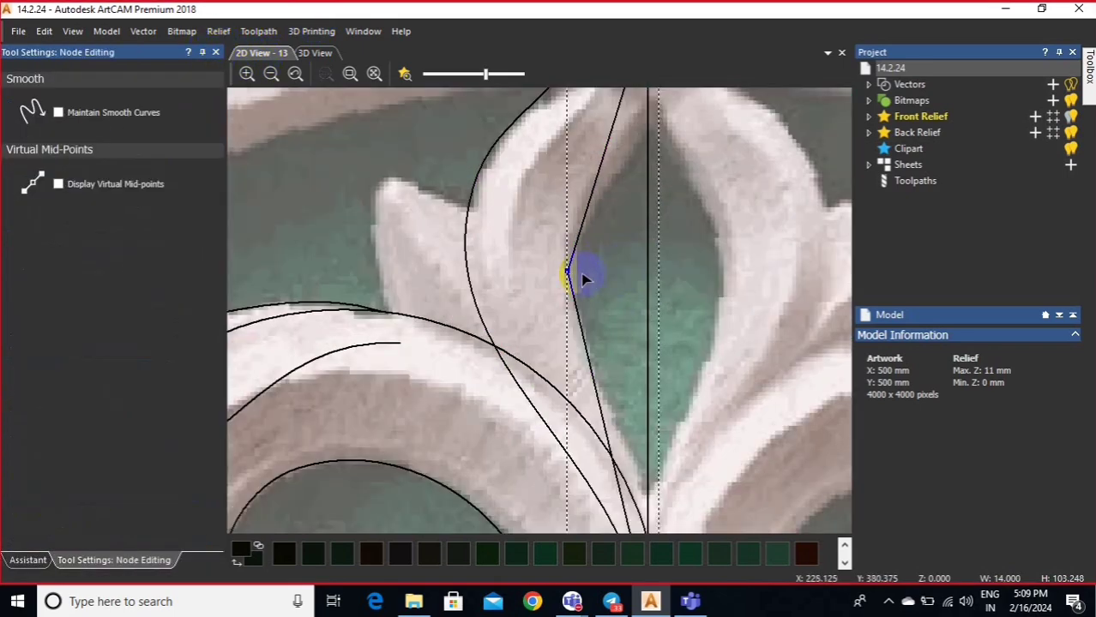
{"action": "left_click_drag", "start_coordinate": [564, 271], "coordinate": [617, 259]}
{"action": "scroll", "coordinate": [616, 259], "scroll_direction": "down", "scroll_amount": 2}
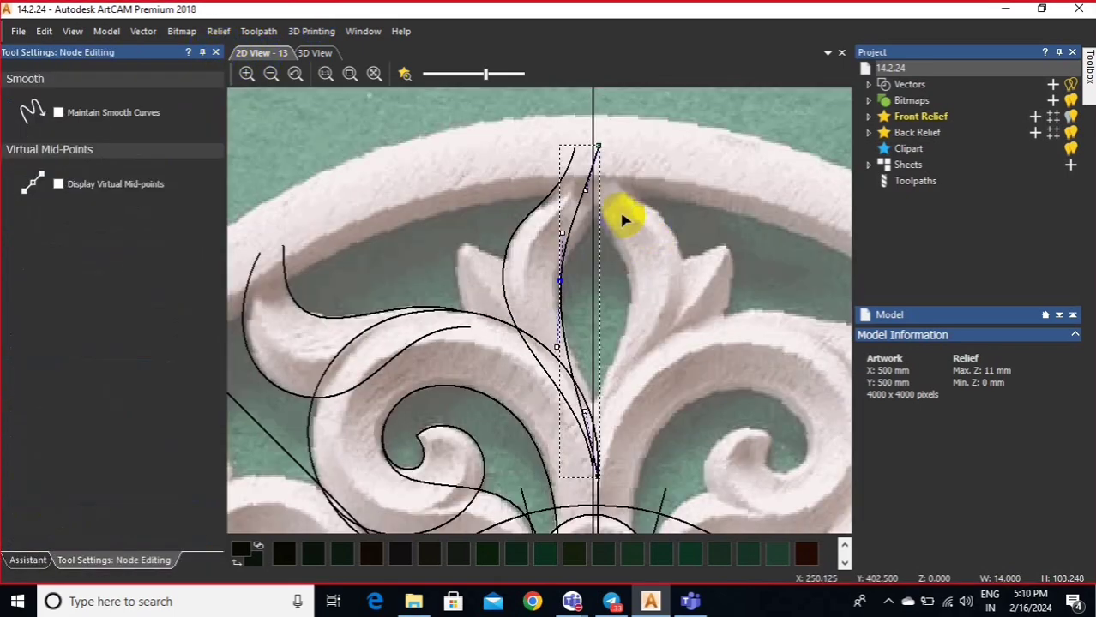
{"action": "left_click_drag", "start_coordinate": [585, 197], "coordinate": [573, 242]}
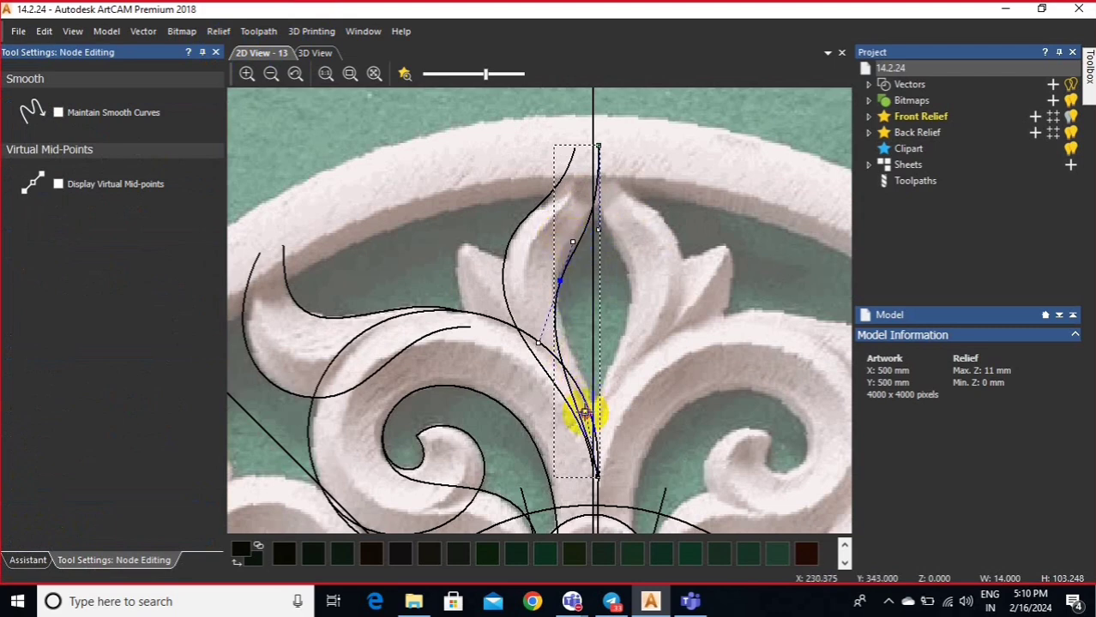
{"action": "left_click_drag", "start_coordinate": [583, 413], "coordinate": [550, 322]}
- Fine-tune the middle node and surrounding handles of the petal's inner-edge curve so its belly follows the carved edge
{"action": "scroll", "coordinate": [573, 296], "scroll_direction": "up", "scroll_amount": 2}
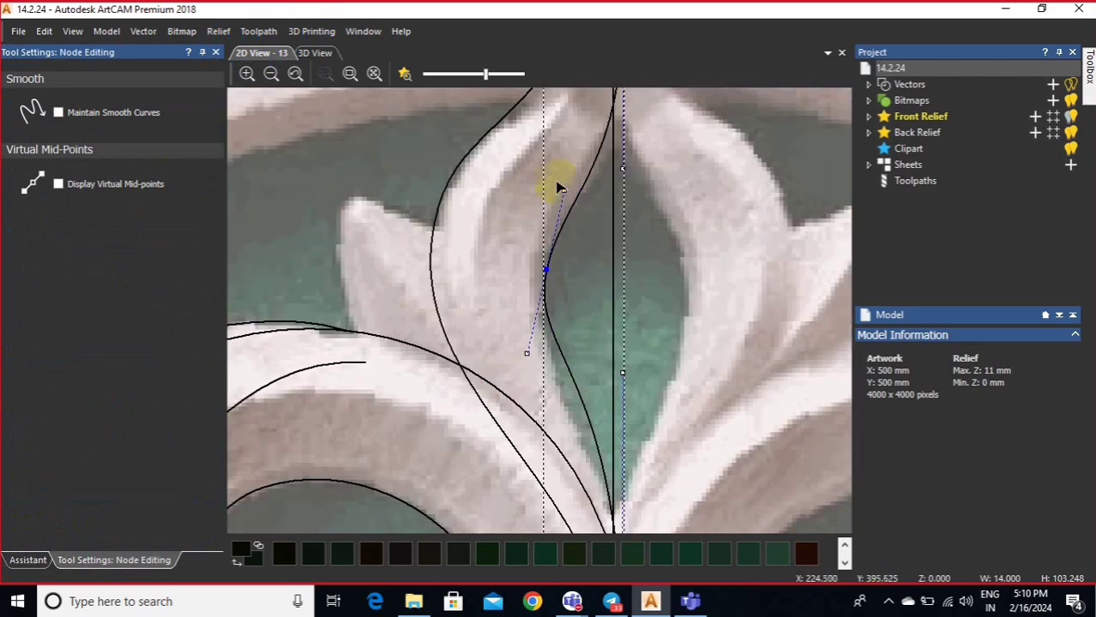
{"action": "left_click_drag", "start_coordinate": [561, 195], "coordinate": [552, 207]}
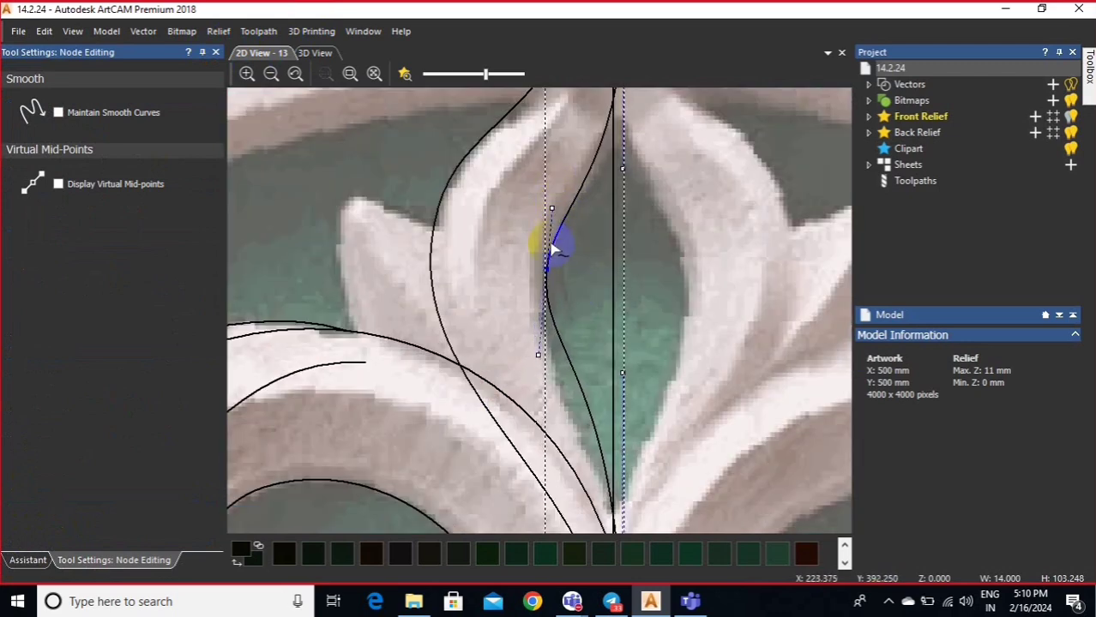
{"action": "left_click_drag", "start_coordinate": [545, 269], "coordinate": [536, 270]}
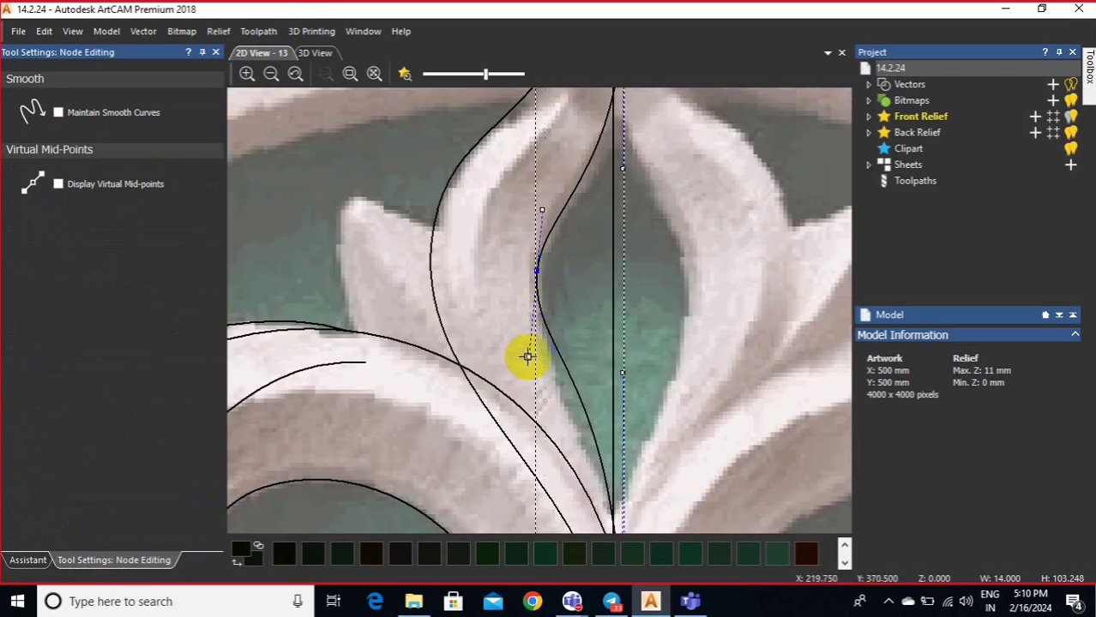
{"action": "mouse_move", "coordinate": [527, 356]}
{"action": "left_mouse_down"}
{"action": "mouse_move", "coordinate": [517, 399]}
{"action": "mouse_move", "coordinate": [521, 340]}
{"action": "mouse_move", "coordinate": [530, 358]}
{"action": "left_mouse_up"}
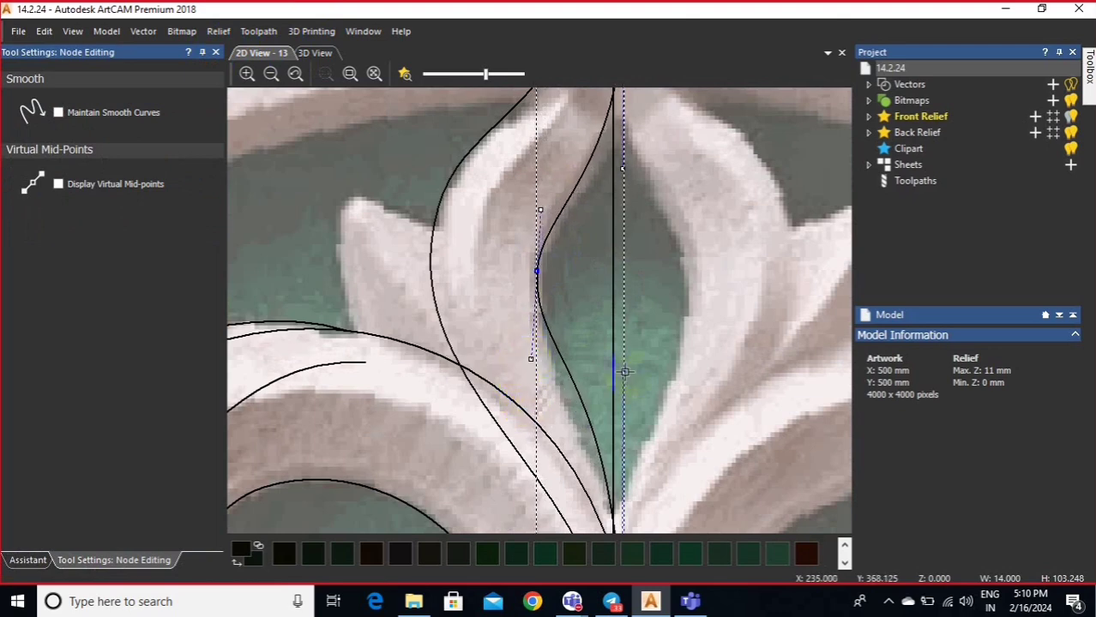
{"action": "left_click_drag", "start_coordinate": [614, 371], "coordinate": [618, 400]}
{"action": "left_click_drag", "start_coordinate": [537, 289], "coordinate": [537, 292]}
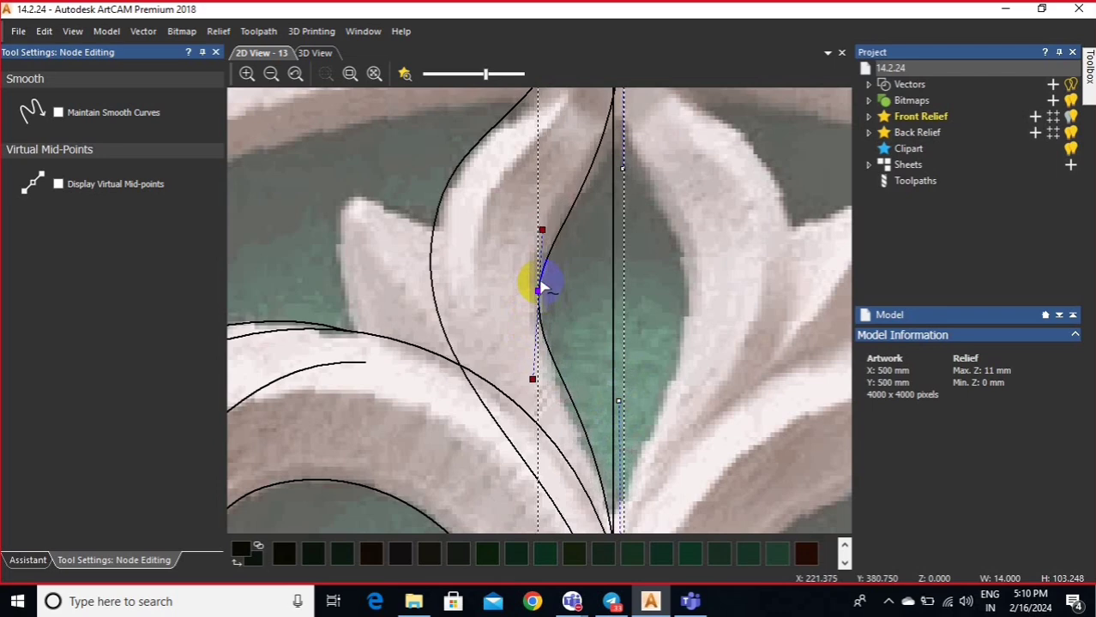
{"action": "left_click", "coordinate": [545, 231]}
{"action": "left_click_drag", "start_coordinate": [544, 227], "coordinate": [545, 225]}
{"action": "scroll", "coordinate": [588, 224], "scroll_direction": "down", "scroll_amount": 1}
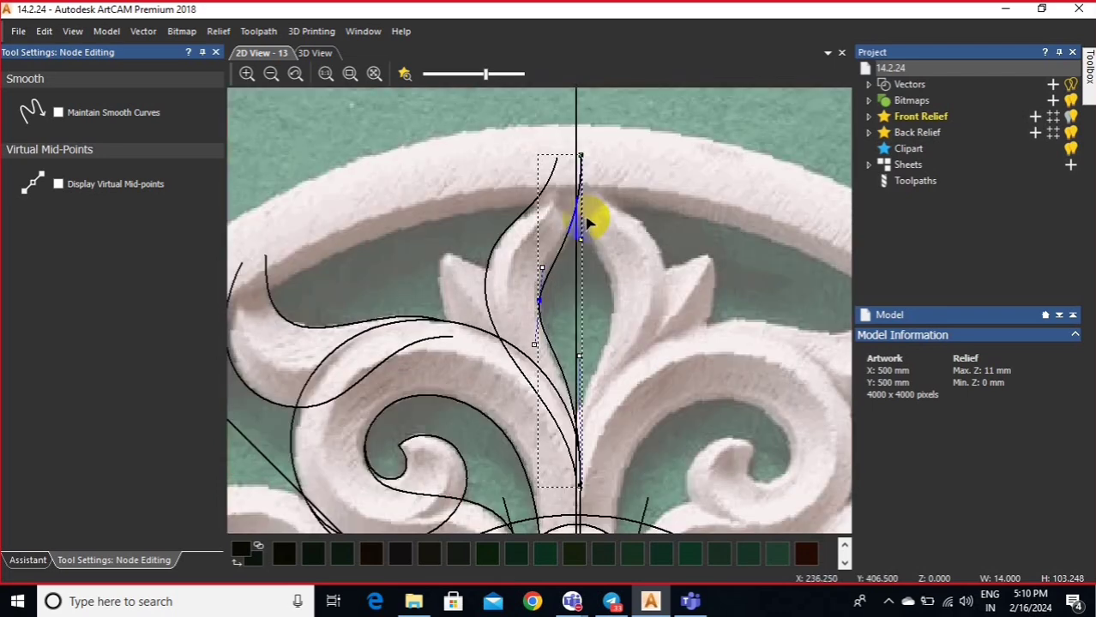
- Adjust the upper end node and its handle on the petal's inner-edge curve so it crosses the centre line smoothly into the ring
{"action": "scroll", "coordinate": [588, 225], "scroll_direction": "up", "scroll_amount": 1}
{"action": "left_click_drag", "start_coordinate": [575, 262], "coordinate": [600, 253]}
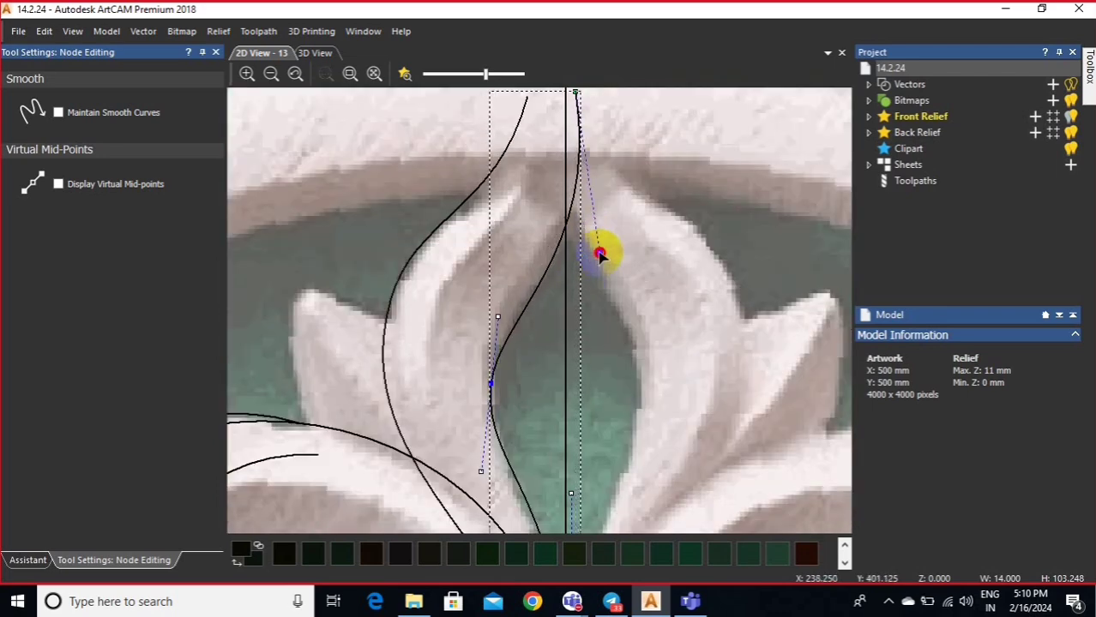
{"action": "scroll", "coordinate": [600, 254], "scroll_direction": "down", "scroll_amount": 1}
{"action": "scroll", "coordinate": [561, 218], "scroll_direction": "up", "scroll_amount": 1}
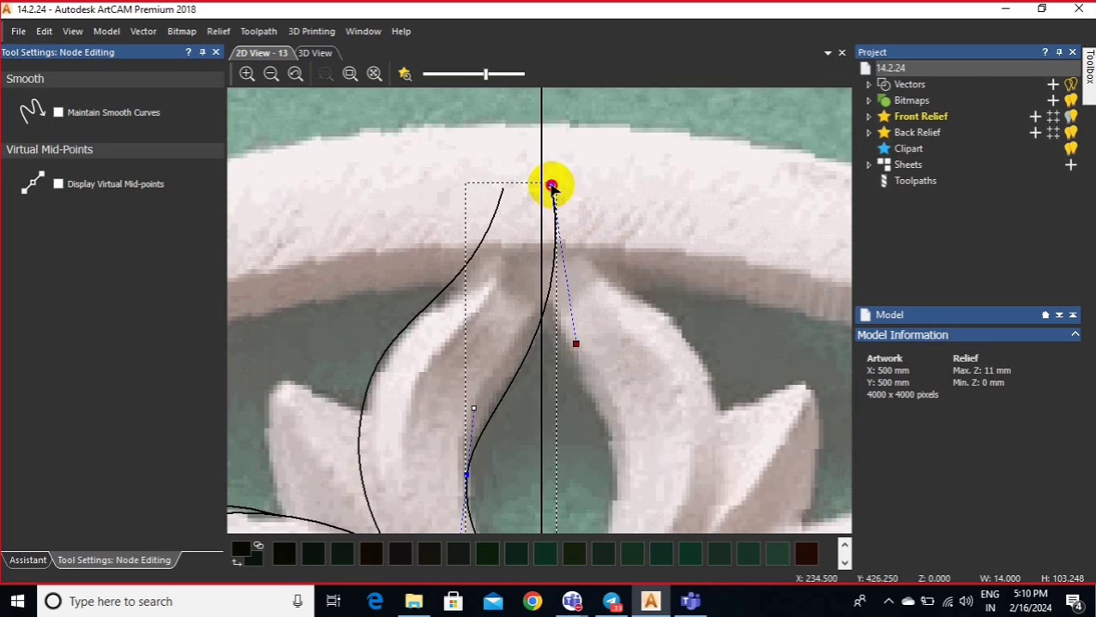
{"action": "left_click_drag", "start_coordinate": [551, 186], "coordinate": [551, 191]}
{"action": "left_click_drag", "start_coordinate": [575, 351], "coordinate": [569, 352]}
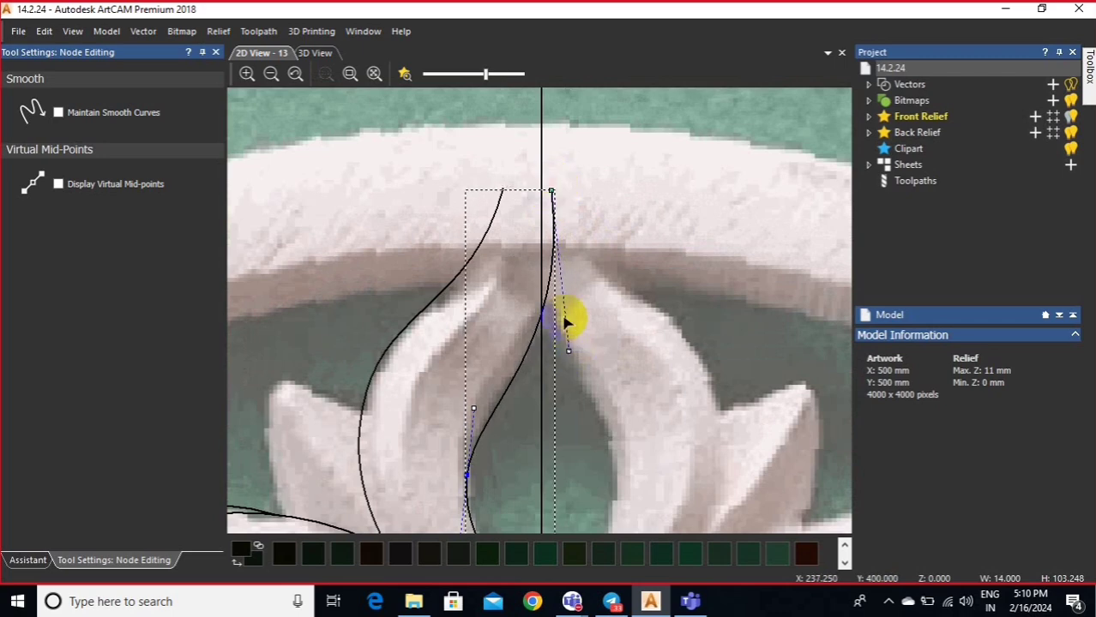
{"action": "scroll", "coordinate": [565, 322], "scroll_direction": "down", "scroll_amount": 1}
{"action": "scroll", "coordinate": [480, 403], "scroll_direction": "up", "scroll_amount": 1}
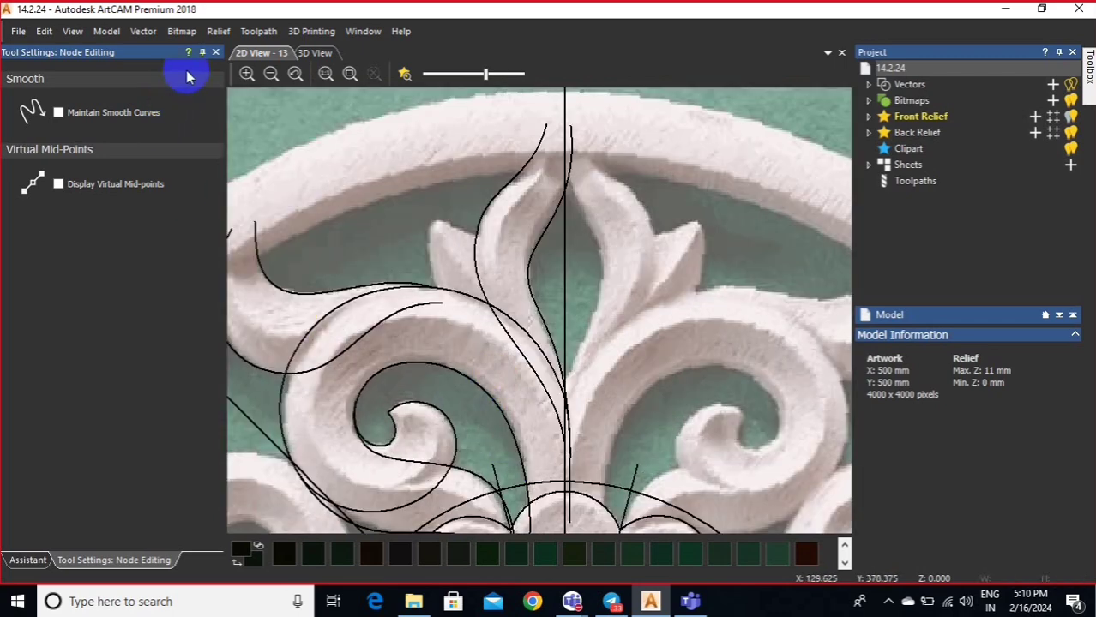
{"action": "left_click", "coordinate": [215, 53]}
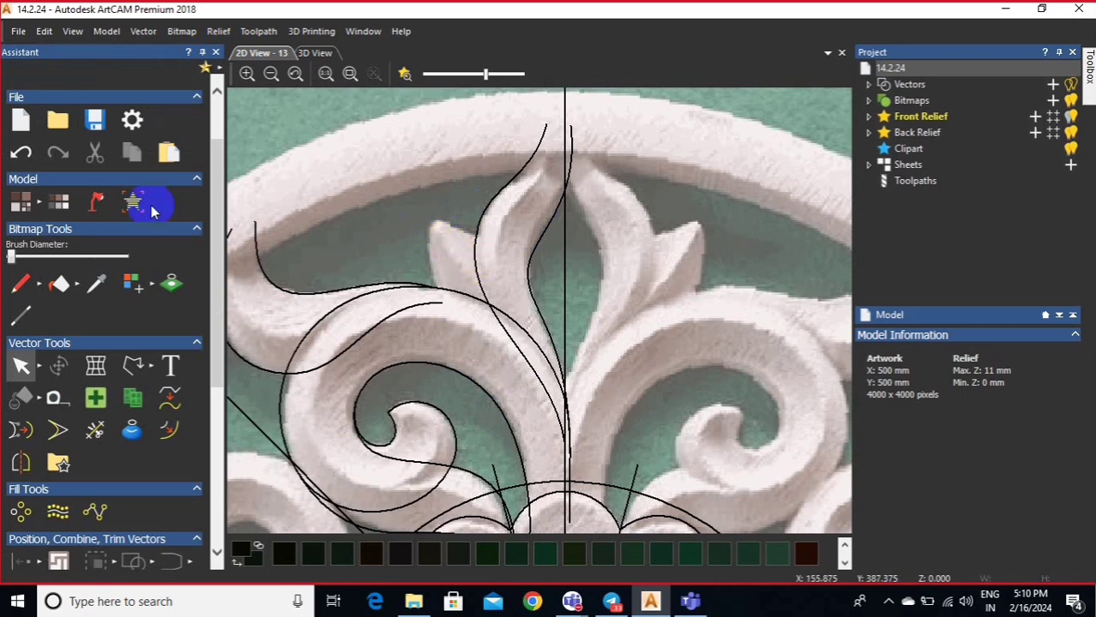
- Draw a three-point polyline about 27 × 36 mm from the small side leaflet's tip down its outer edge to the petal's outer curve
{"action": "left_click", "coordinate": [132, 366]}
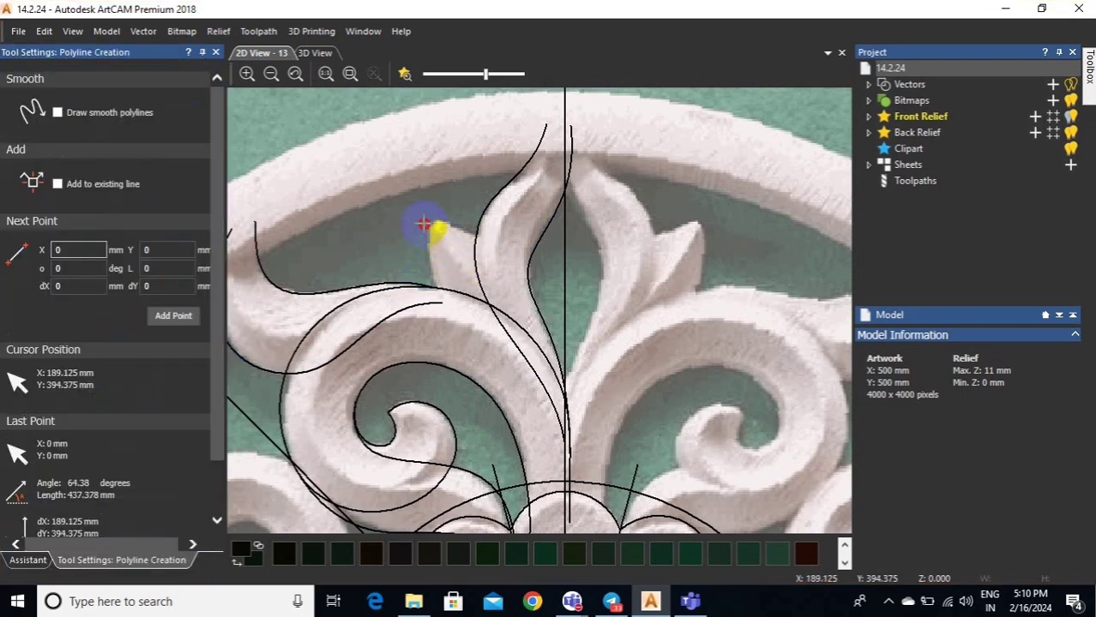
{"action": "left_click", "coordinate": [423, 225]}
{"action": "left_click", "coordinate": [428, 295]}
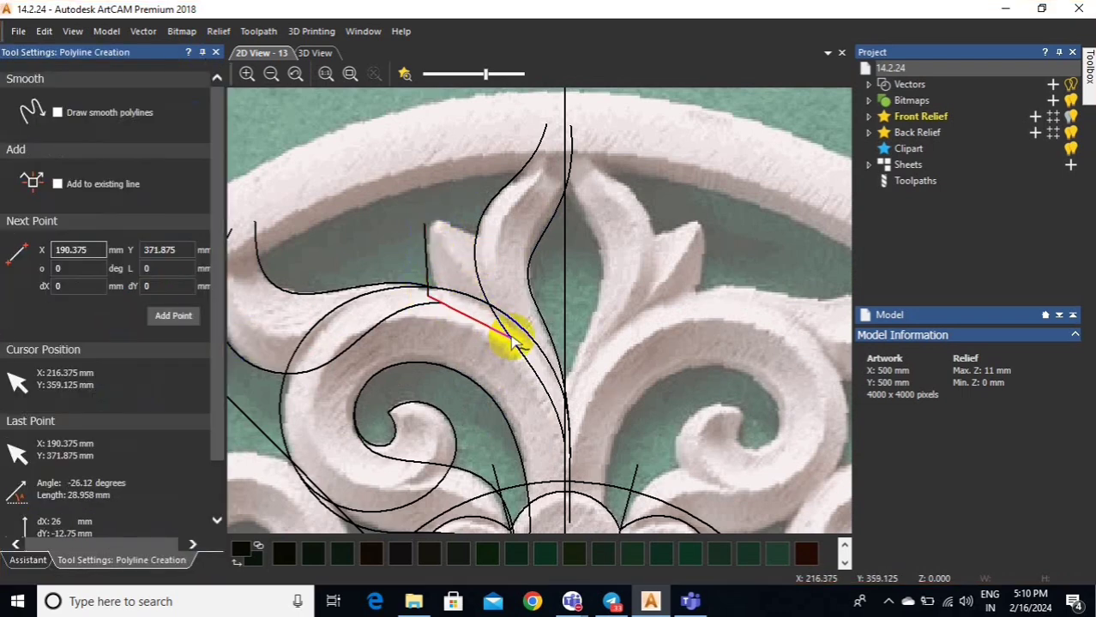
{"action": "left_click", "coordinate": [510, 337]}
{"action": "left_click", "coordinate": [216, 52]}
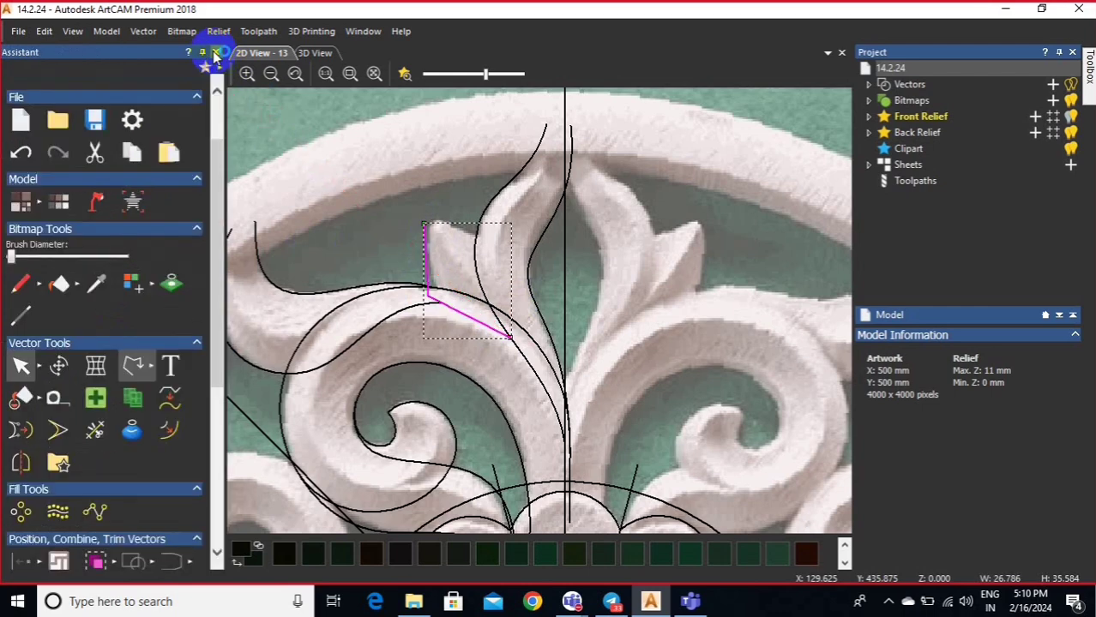
- Smooth the side leaflet's outer-edge polyline at its middle node, moving its upper end to the leaflet tip and adjusting the handles
{"action": "double_click", "coordinate": [433, 286]}
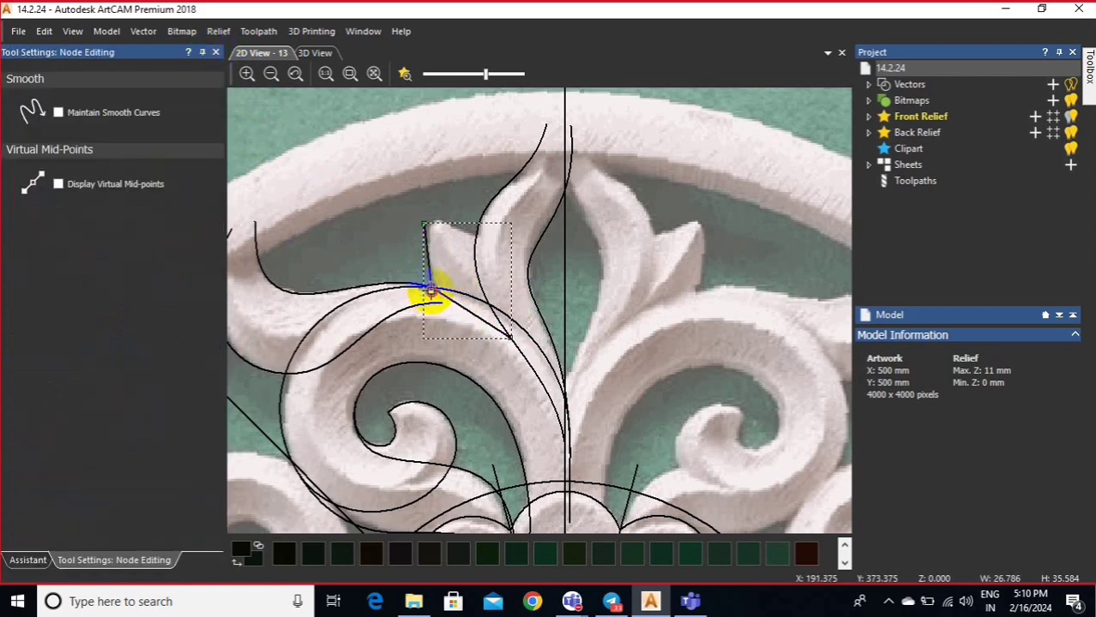
{"action": "left_click", "coordinate": [426, 270]}
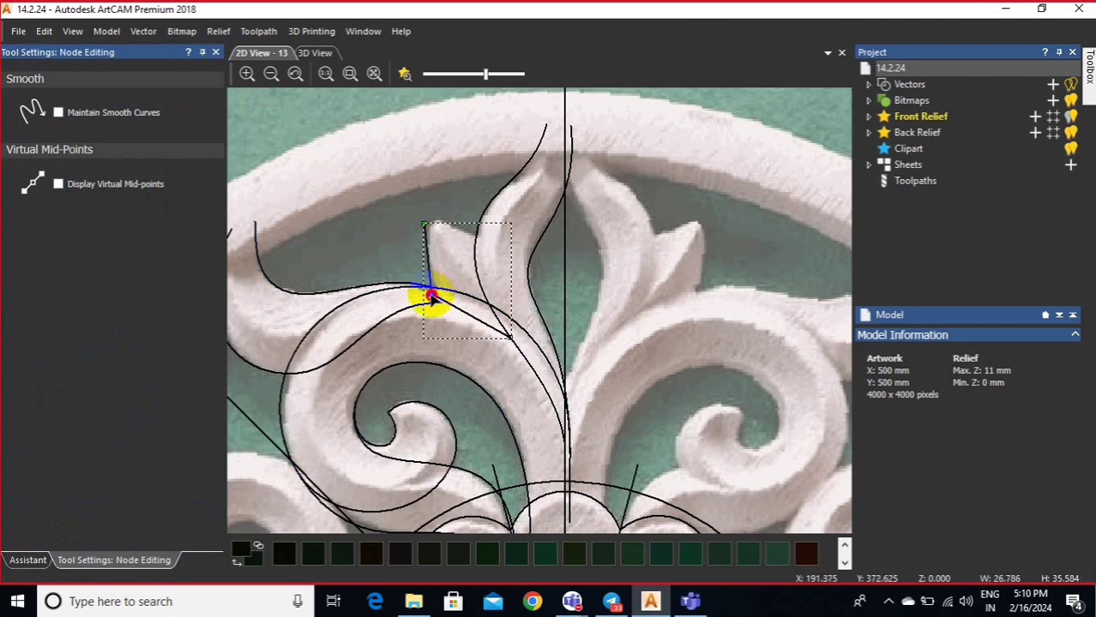
{"action": "scroll", "coordinate": [431, 296], "scroll_direction": "up", "scroll_amount": 2}
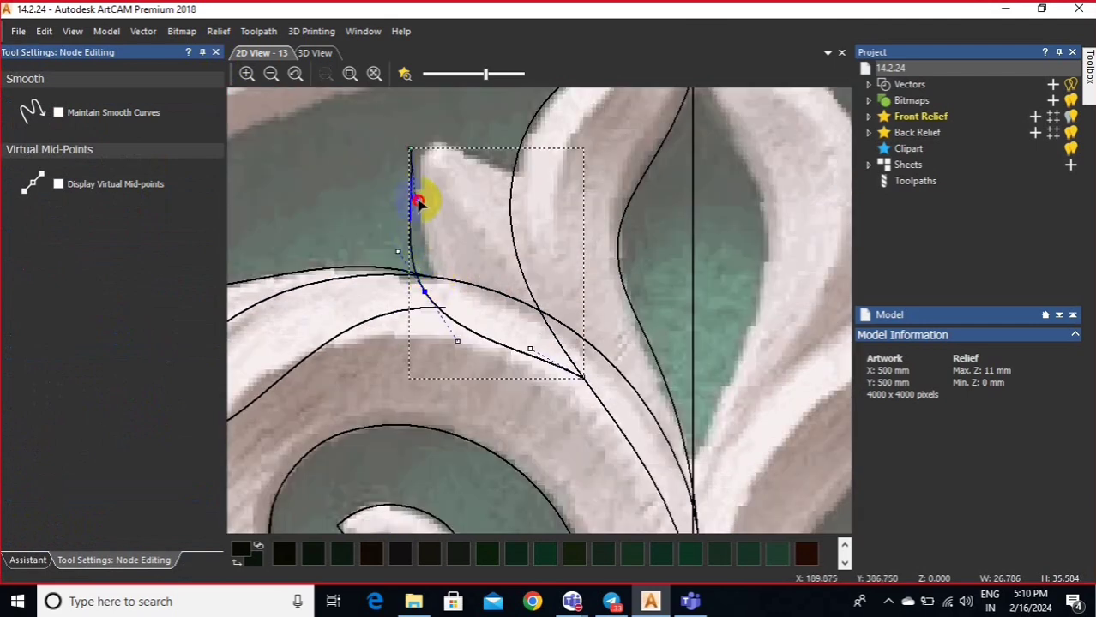
{"action": "left_click_drag", "start_coordinate": [415, 199], "coordinate": [418, 200]}
{"action": "left_click_drag", "start_coordinate": [411, 149], "coordinate": [415, 140]}
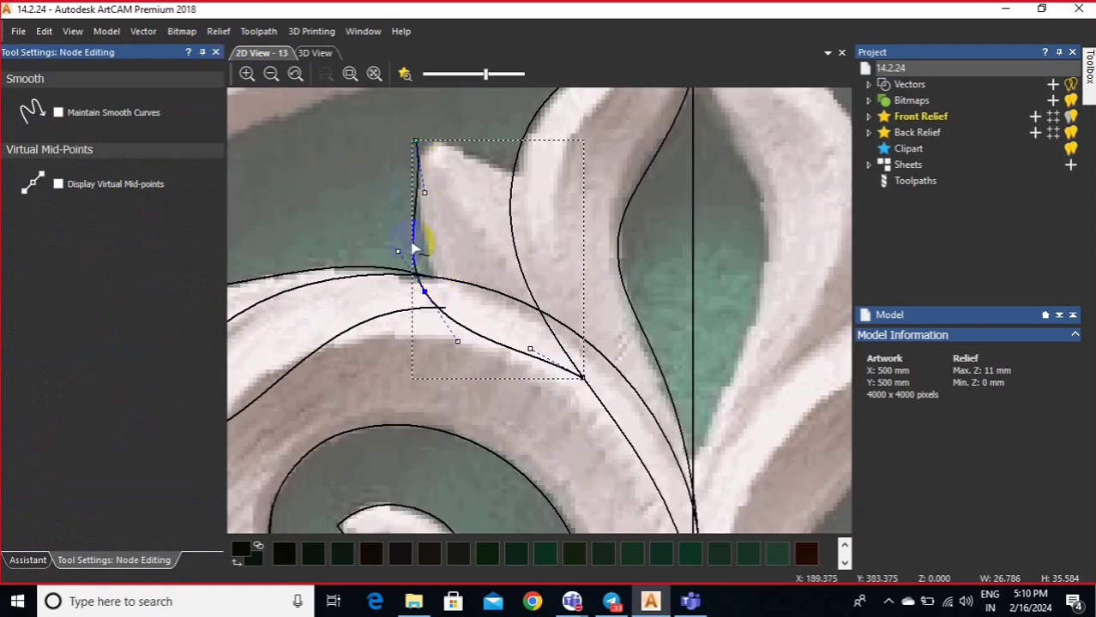
{"action": "left_click_drag", "start_coordinate": [397, 252], "coordinate": [405, 271]}
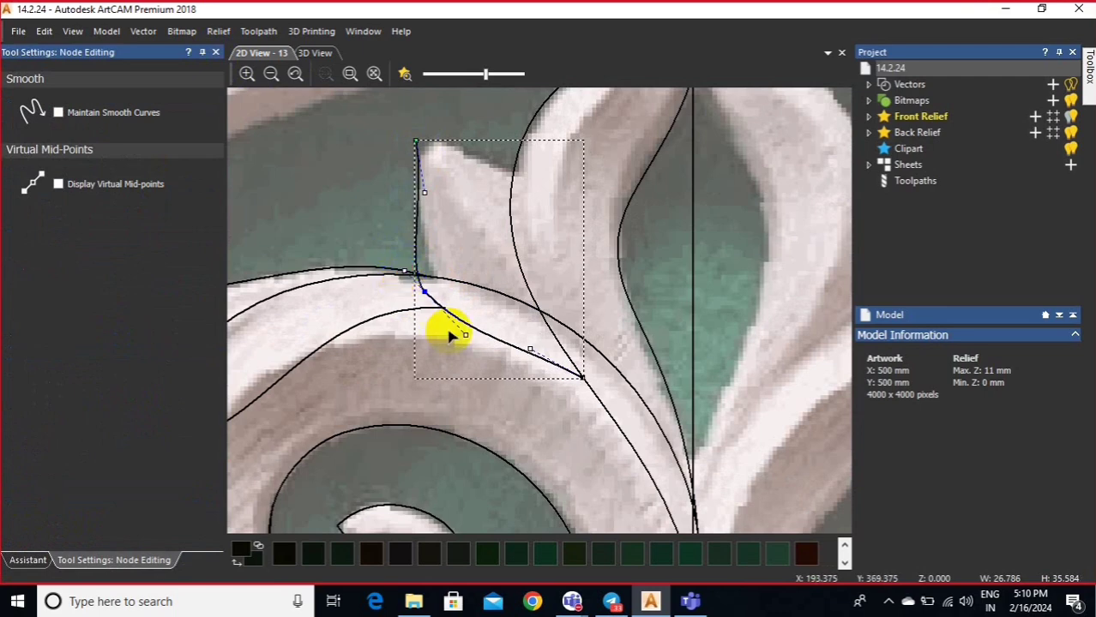
{"action": "left_click_drag", "start_coordinate": [465, 335], "coordinate": [438, 329]}
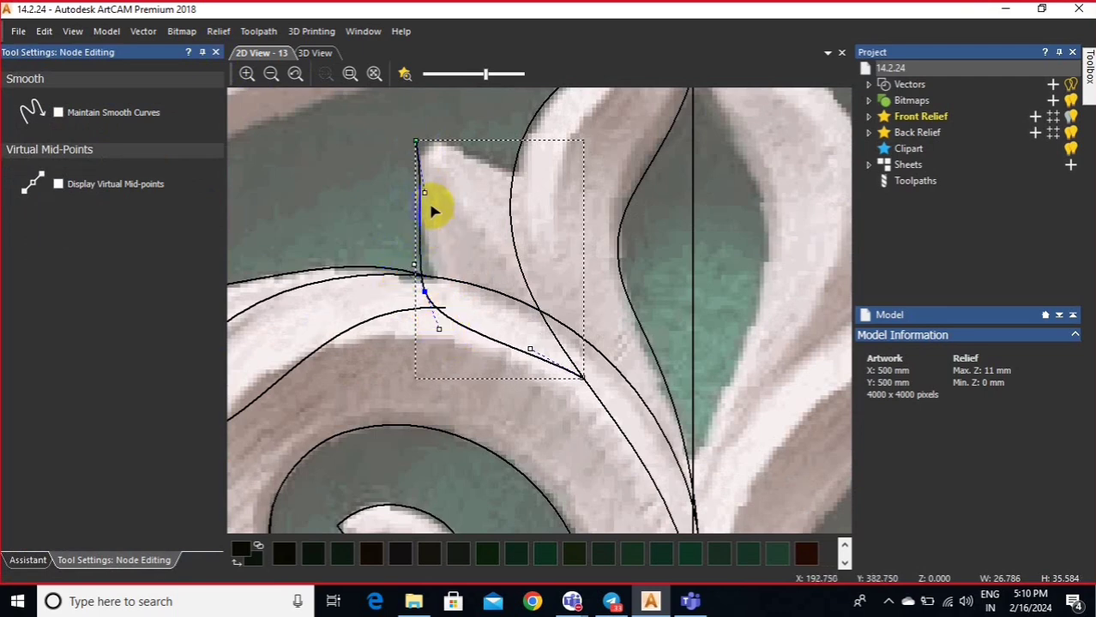
- Bow the leaflet's outer-edge curve outward, reposition its middle node, and align its lower end tangentially with the petal's outer curve
{"action": "left_click_drag", "start_coordinate": [426, 192], "coordinate": [400, 203]}
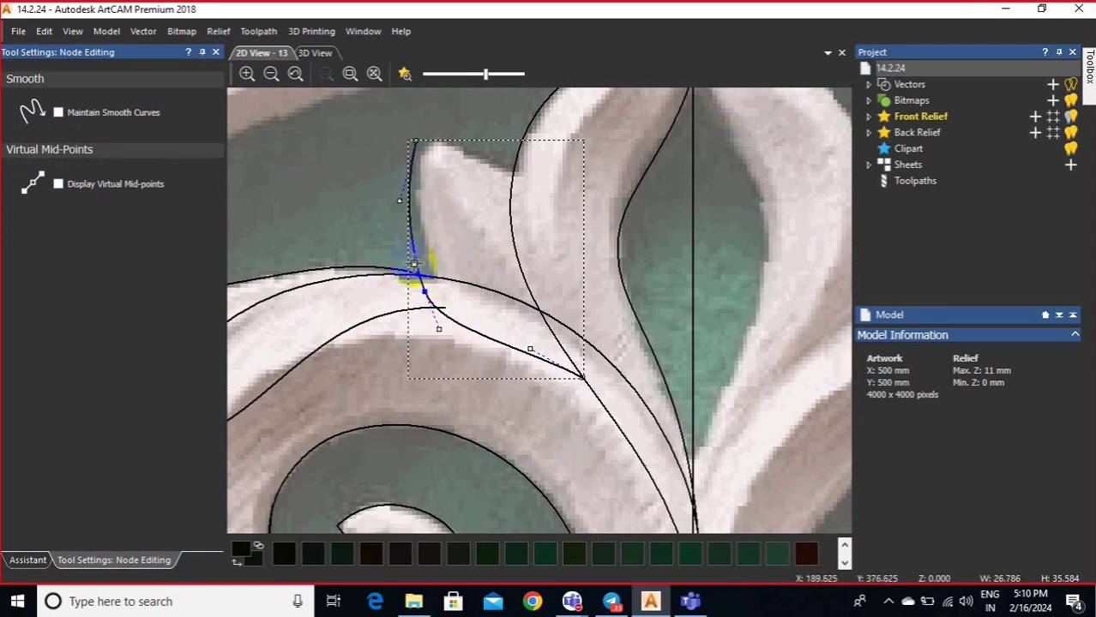
{"action": "left_click_drag", "start_coordinate": [414, 264], "coordinate": [391, 250]}
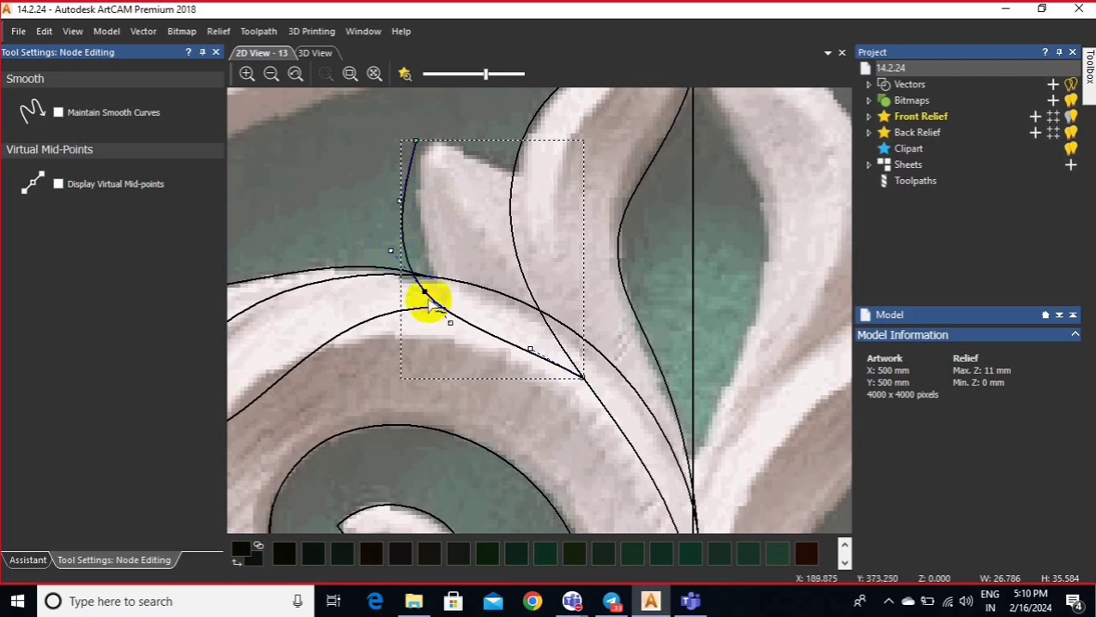
{"action": "left_click_drag", "start_coordinate": [423, 291], "coordinate": [437, 295]}
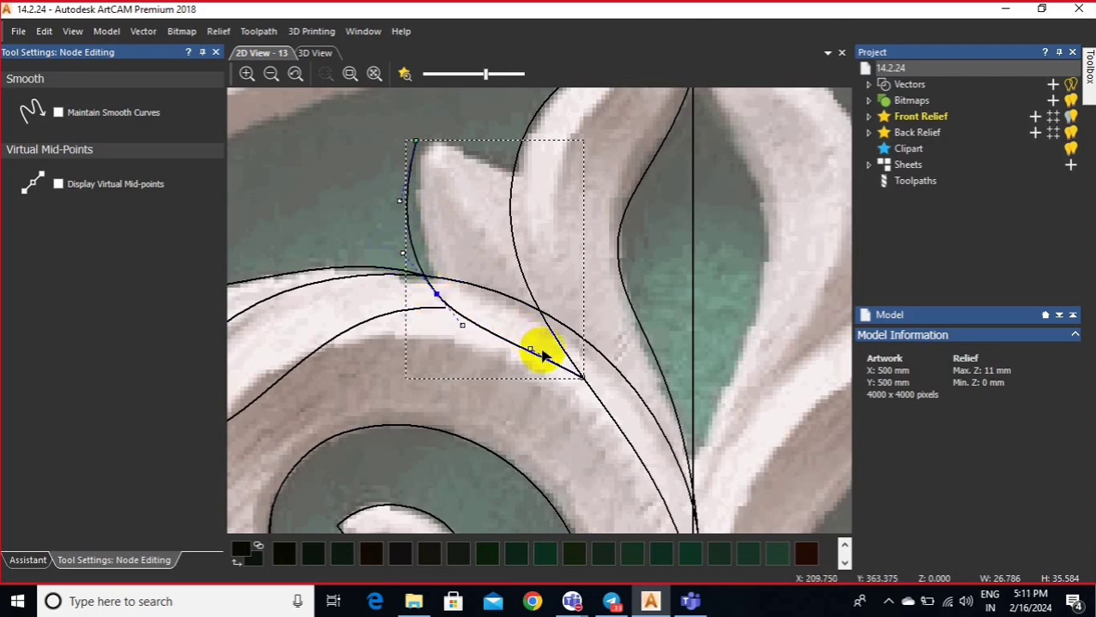
{"action": "left_click_drag", "start_coordinate": [532, 350], "coordinate": [532, 306]}
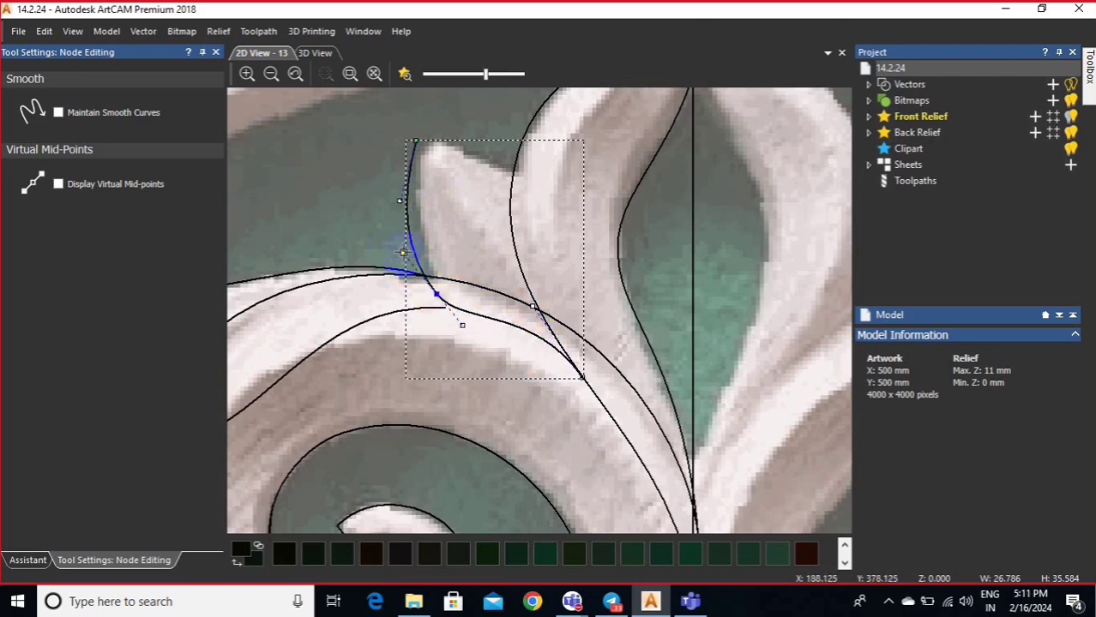
{"action": "left_click_drag", "start_coordinate": [403, 255], "coordinate": [400, 270]}
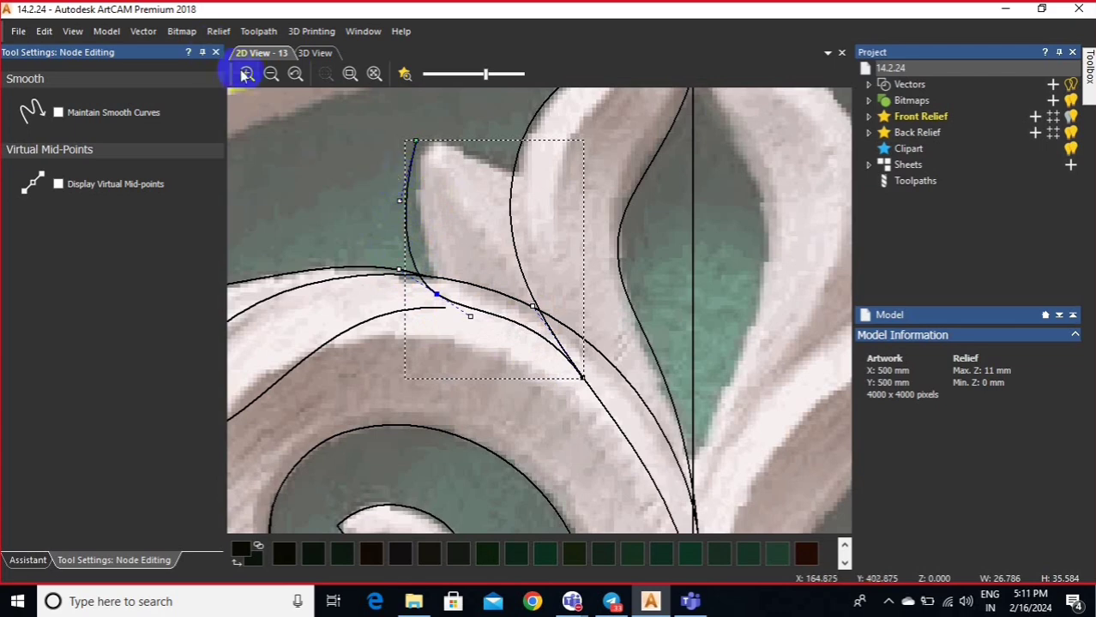
{"action": "left_click", "coordinate": [216, 52]}
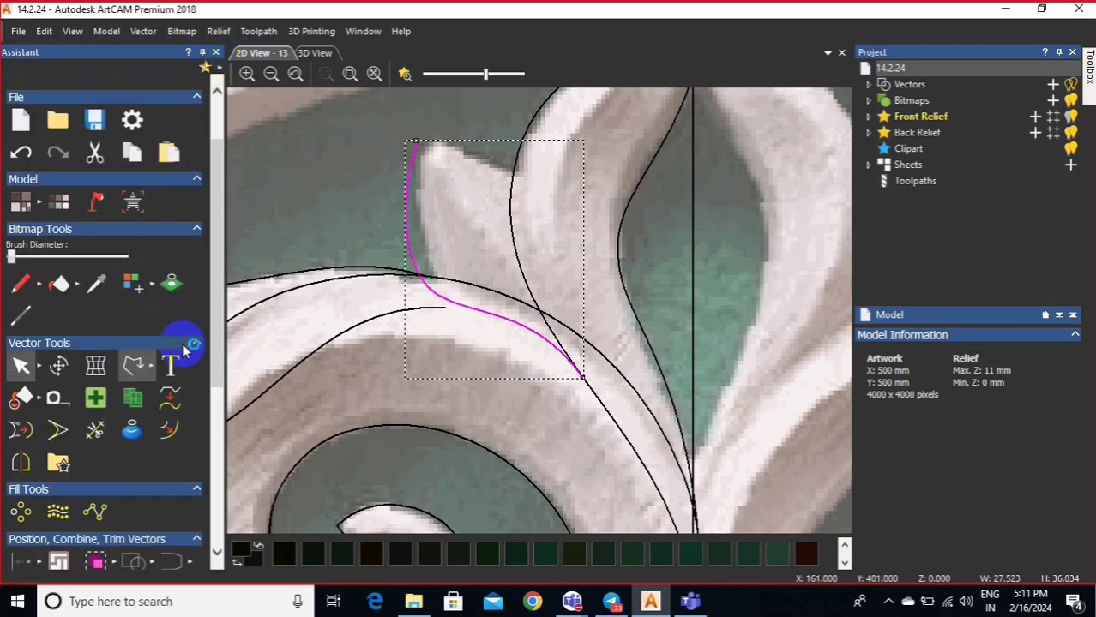
- Draw a three-point polyline about 26 × 35 mm from the side leaflet's tip across its upper edge and down to the outer-edge curve's end
{"action": "left_click", "coordinate": [132, 366]}
{"action": "left_click", "coordinate": [415, 138]}
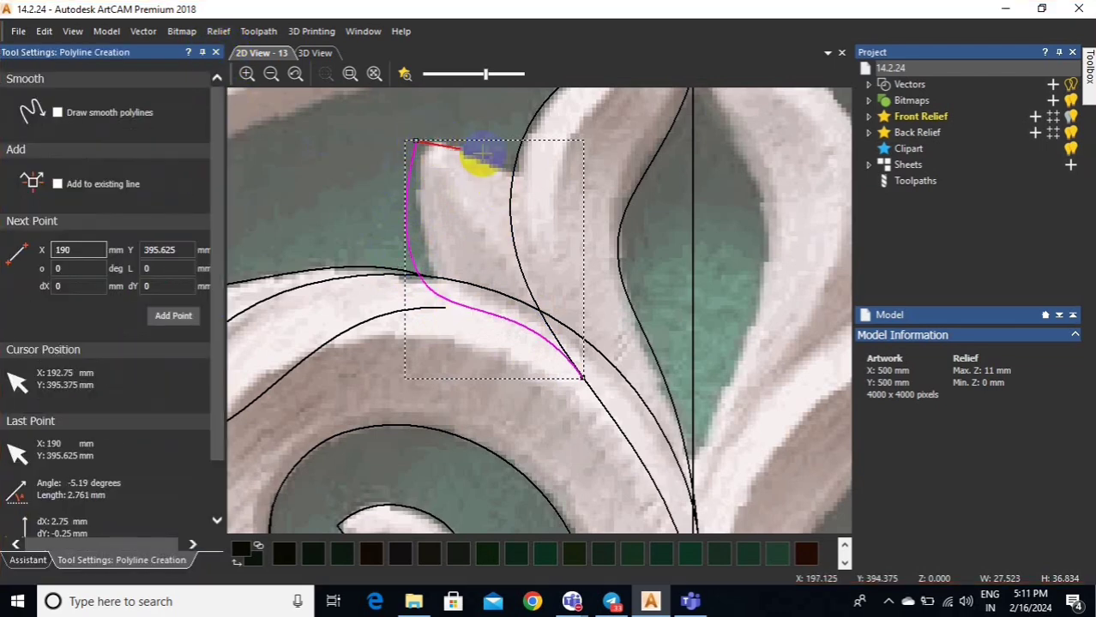
{"action": "left_click", "coordinate": [535, 181]}
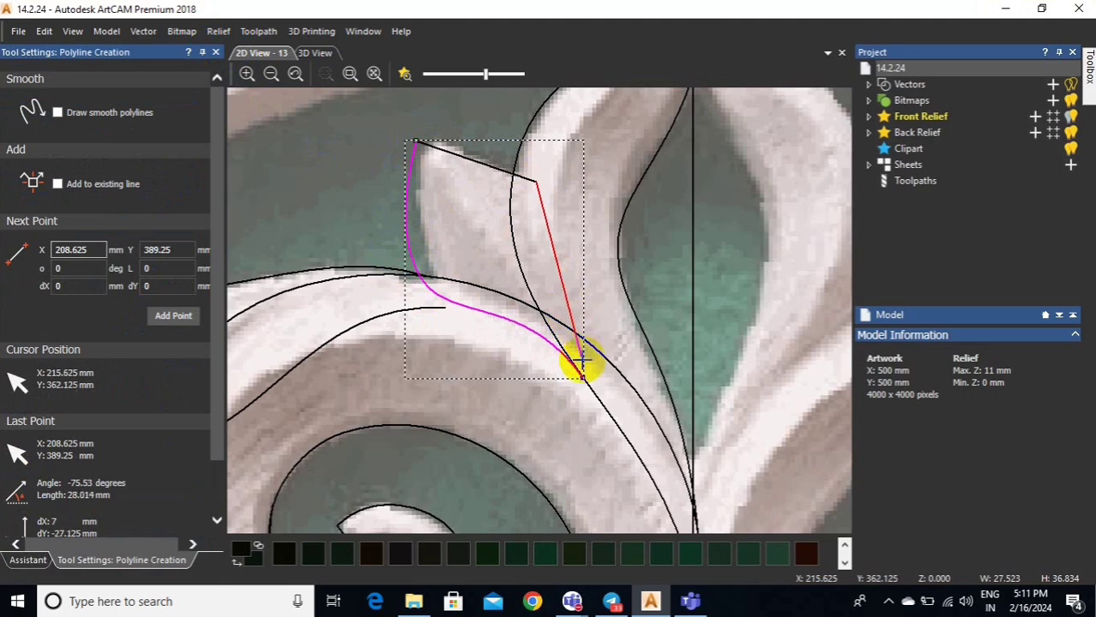
{"action": "left_click", "coordinate": [582, 374]}
{"action": "left_click", "coordinate": [215, 52]}
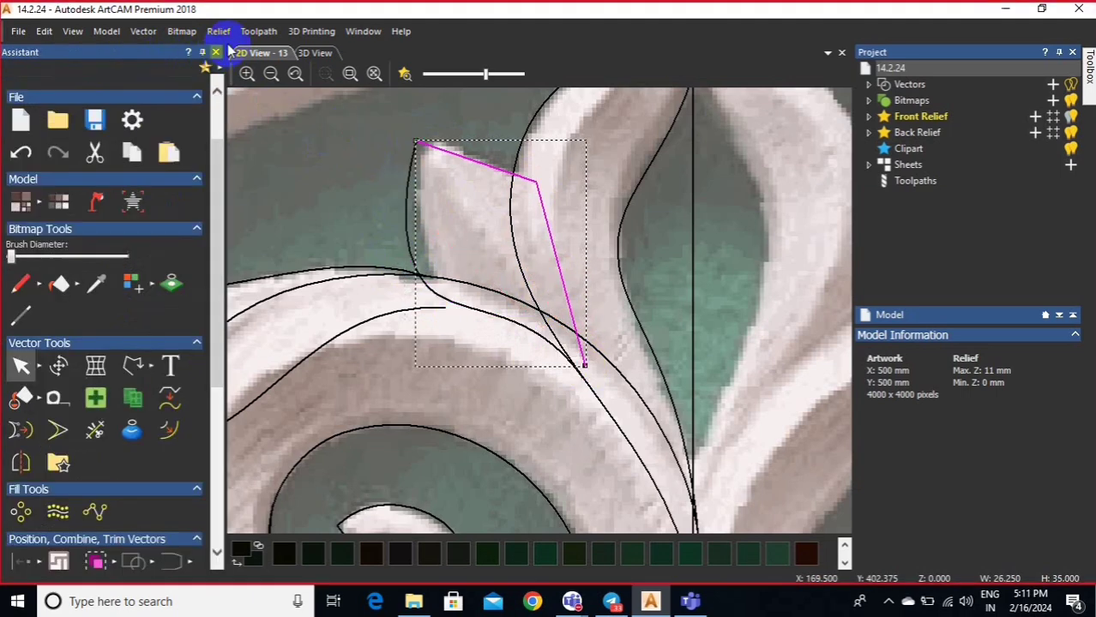
- Smooth the side leaflet's upper-edge polyline at its middle node, adjusting the node position and the curve handles to follow the petal
{"action": "left_click", "coordinate": [453, 166]}
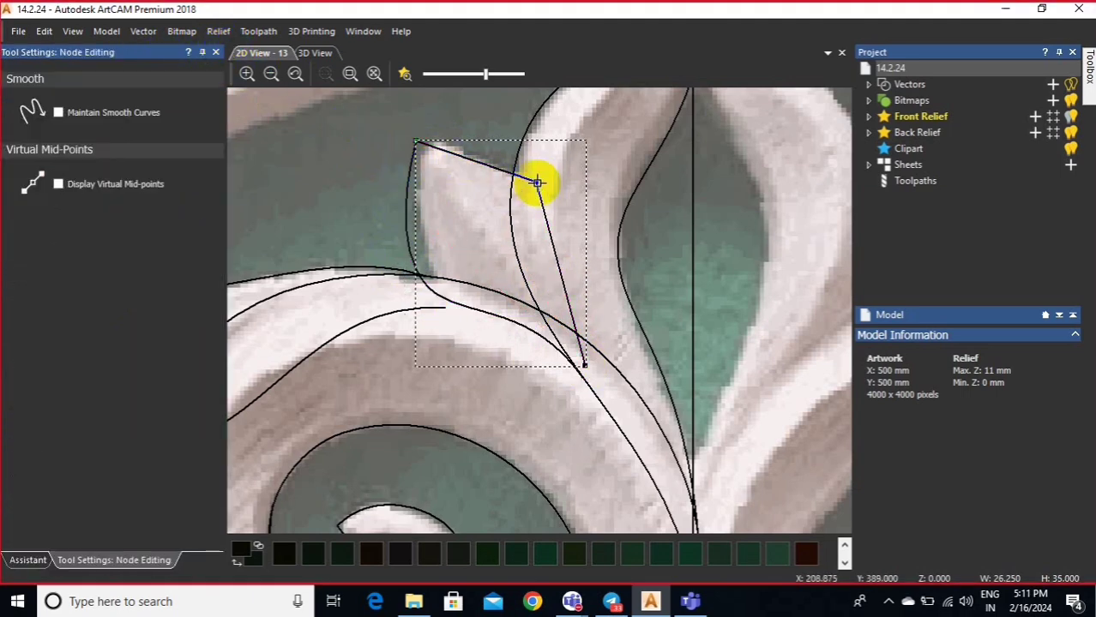
{"action": "key", "text": "s"}
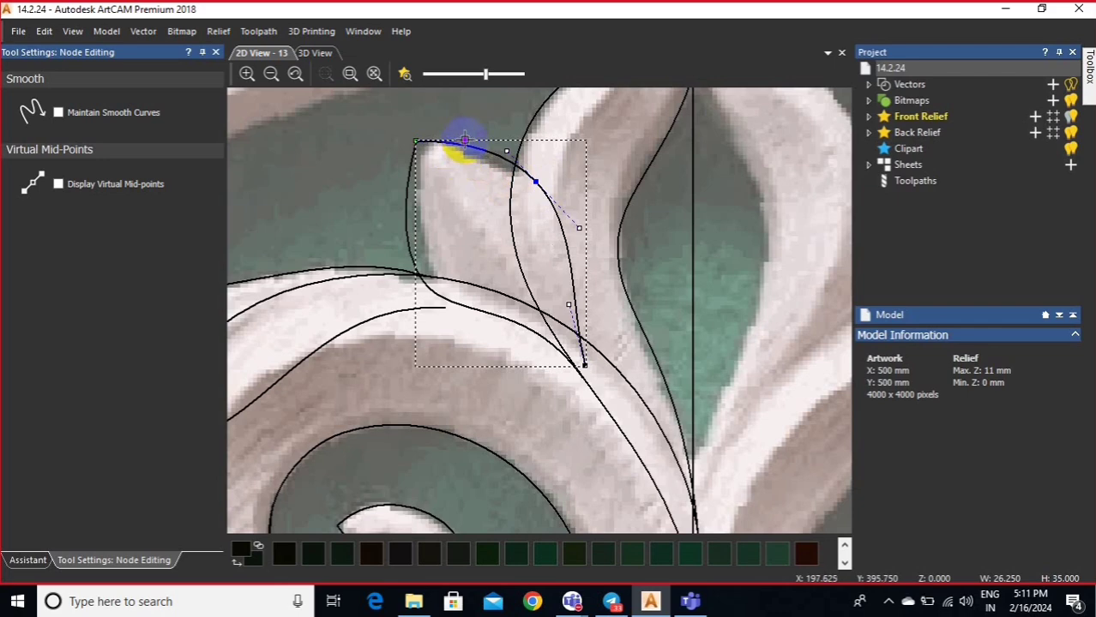
{"action": "left_click_drag", "start_coordinate": [568, 304], "coordinate": [537, 306]}
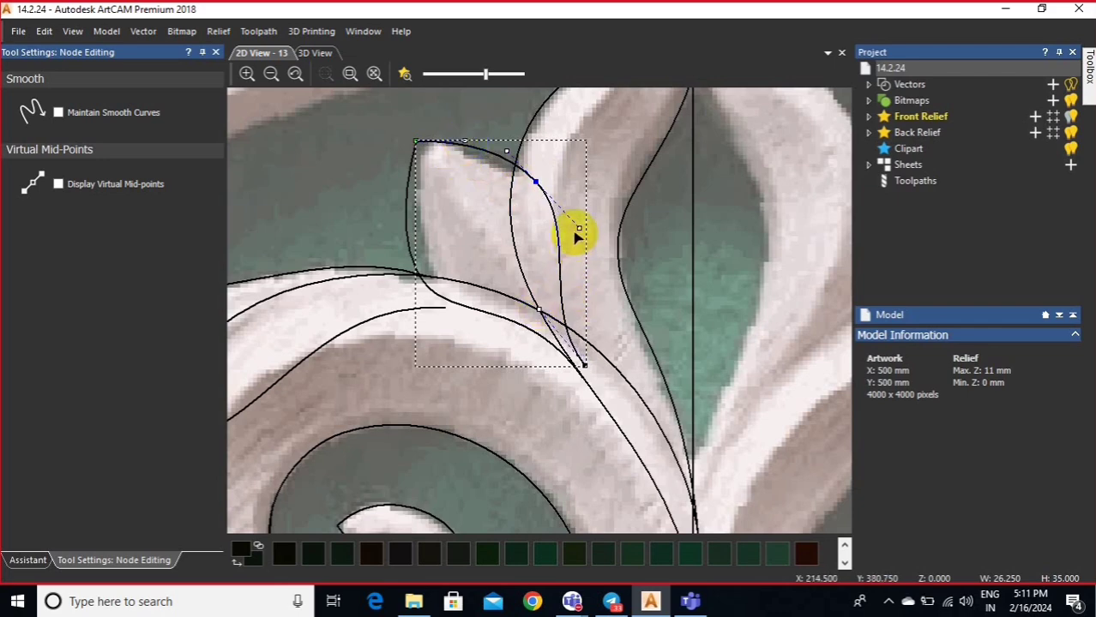
{"action": "left_click_drag", "start_coordinate": [578, 228], "coordinate": [568, 235]}
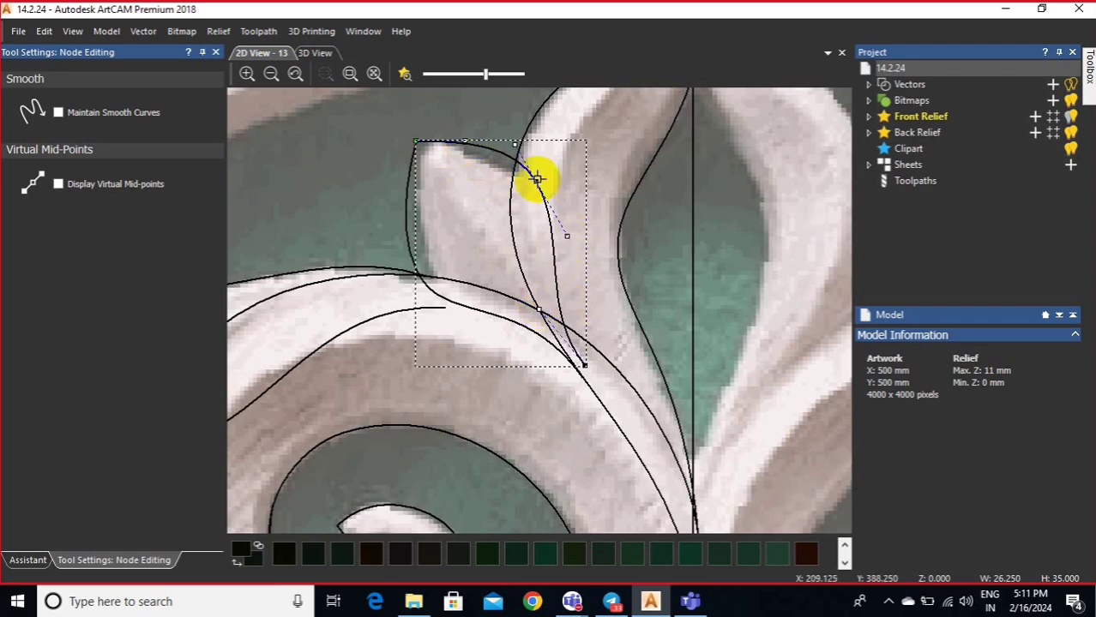
{"action": "left_click_drag", "start_coordinate": [535, 182], "coordinate": [538, 192]}
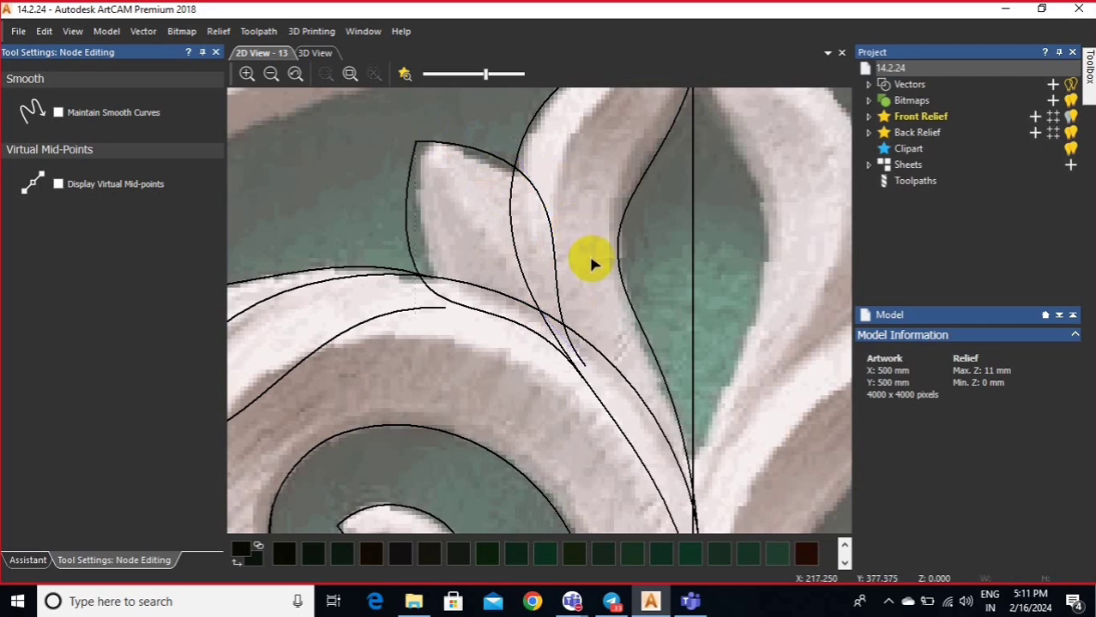
{"action": "scroll", "coordinate": [587, 257], "scroll_direction": "down", "scroll_amount": 3}
{"action": "key", "text": "Escape"}
{"action": "scroll", "coordinate": [501, 375], "scroll_direction": "down", "scroll_amount": 3}
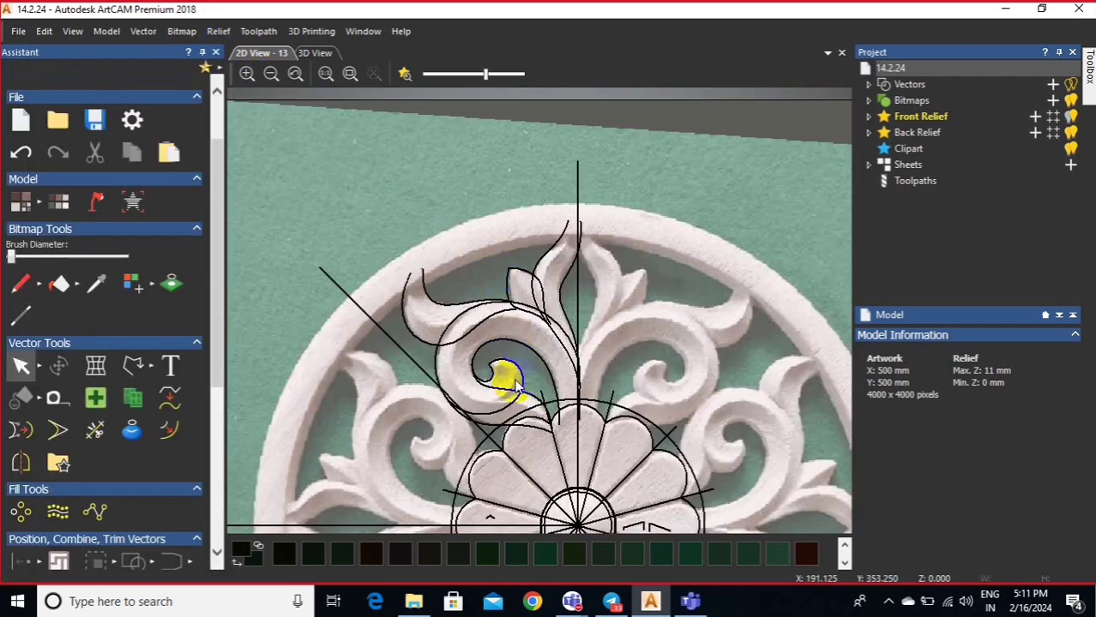
- Draw a three-point peaked polyline about 18 × 12 mm over the upper band of the scroll opposite the traced one
{"action": "scroll", "coordinate": [585, 396], "scroll_direction": "up", "scroll_amount": 3}
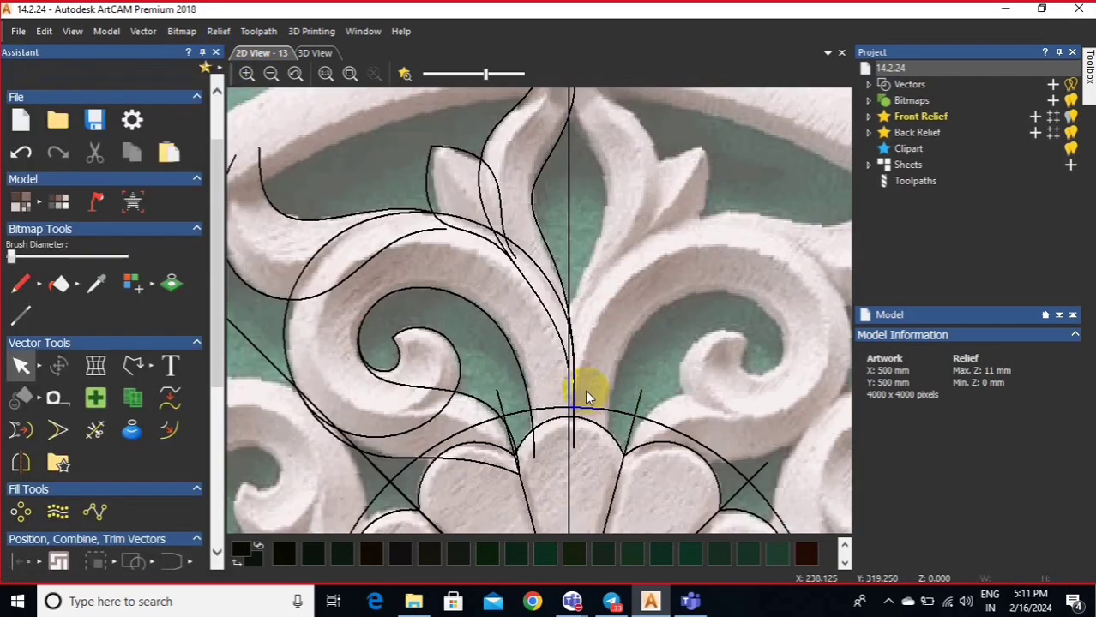
{"action": "left_click", "coordinate": [136, 366]}
{"action": "left_click", "coordinate": [654, 335]}
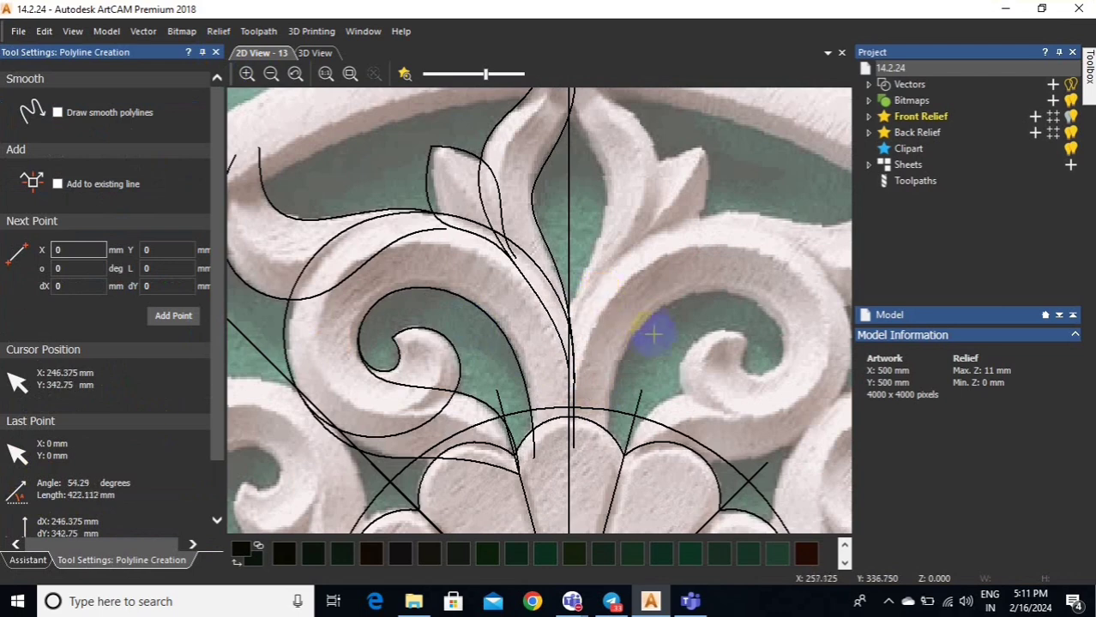
{"action": "left_click", "coordinate": [605, 318]}
{"action": "left_click", "coordinate": [660, 319]}
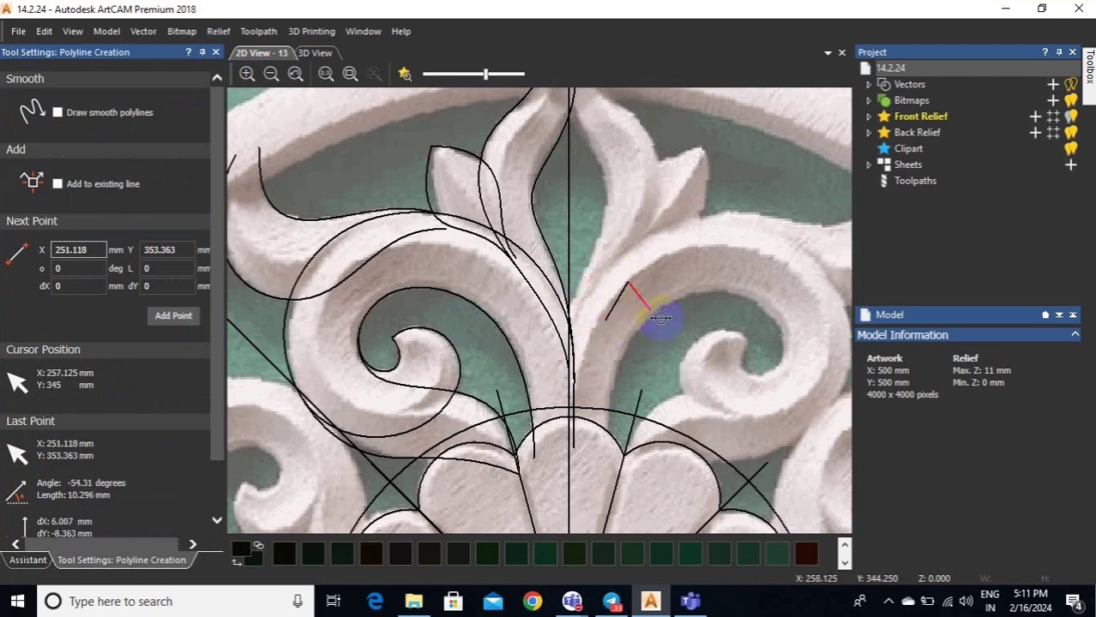
{"action": "left_click", "coordinate": [216, 53]}
- Convert the peaked polyline's spans to Bezier curves, bowing the left span outward and the right span inward
{"action": "double_click", "coordinate": [600, 302]}
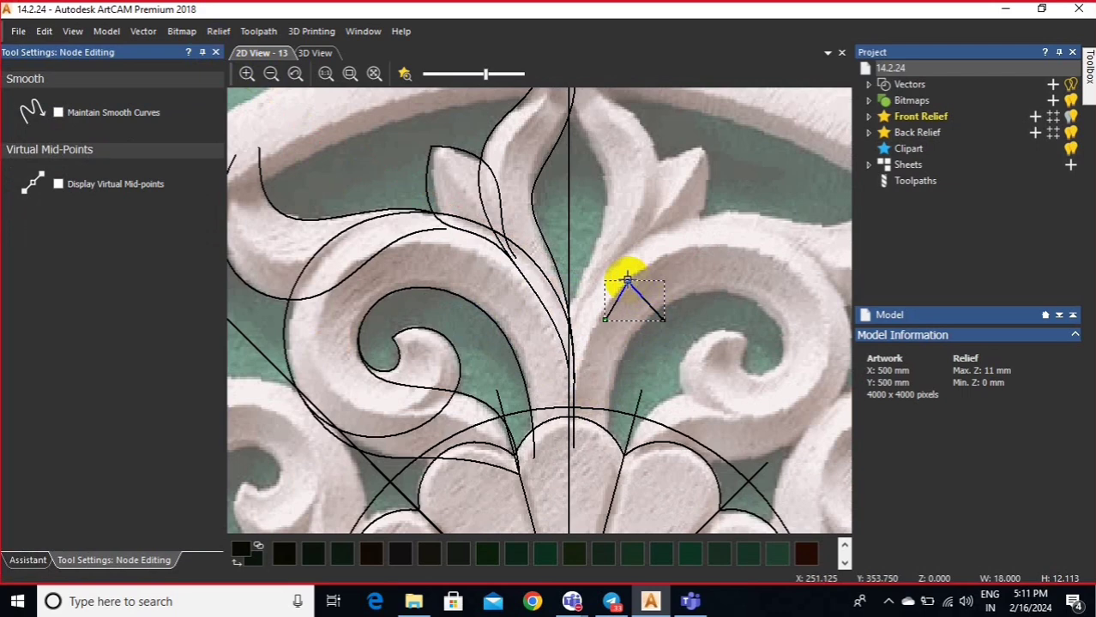
{"action": "key", "text": "b"}
{"action": "scroll", "coordinate": [653, 309], "scroll_direction": "up", "scroll_amount": 2}
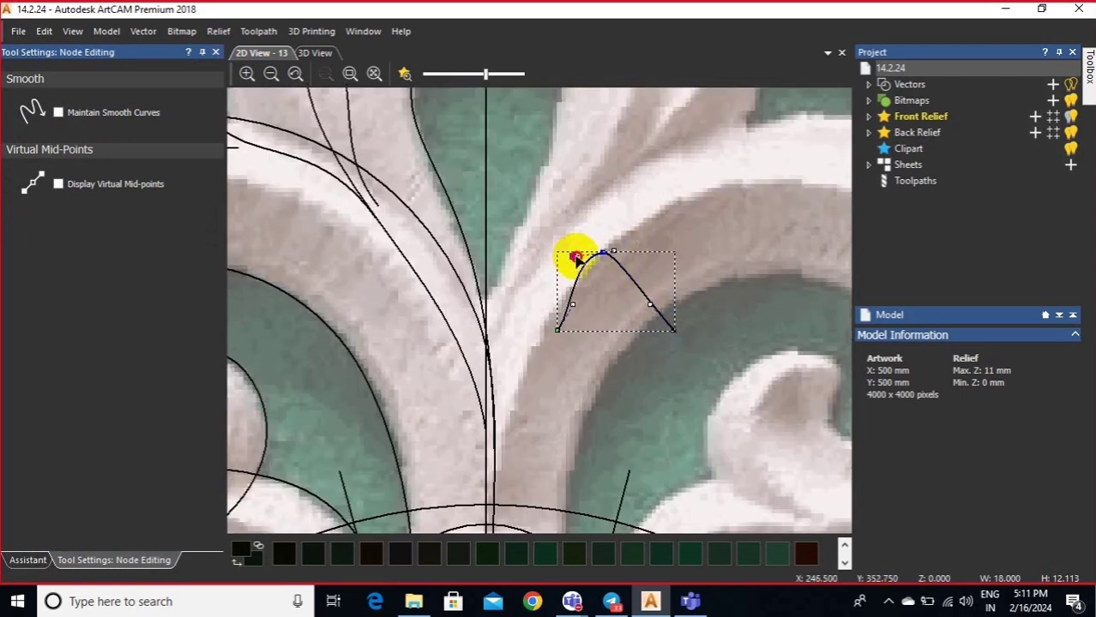
{"action": "left_click_drag", "start_coordinate": [576, 257], "coordinate": [591, 253]}
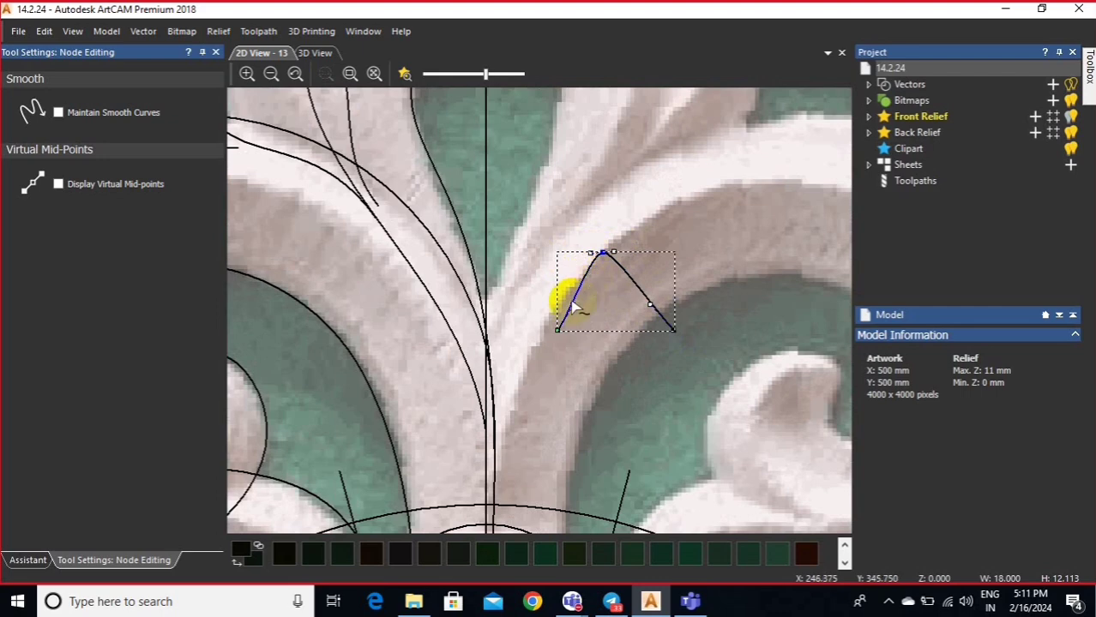
{"action": "left_click_drag", "start_coordinate": [569, 302], "coordinate": [558, 286]}
{"action": "left_click", "coordinate": [605, 302]}
{"action": "left_click", "coordinate": [623, 282]}
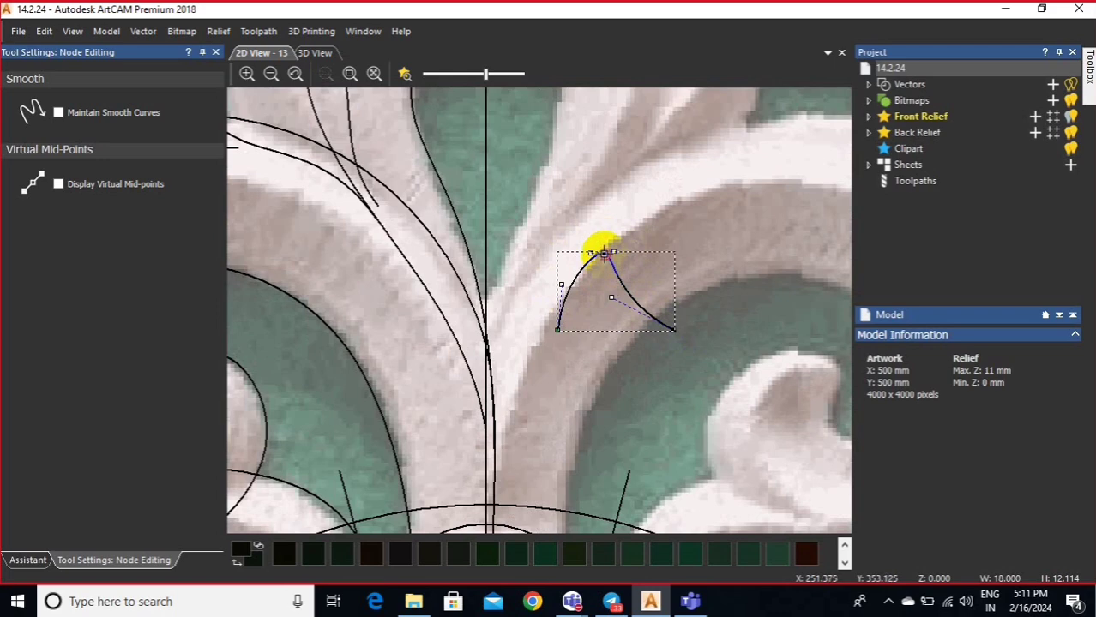
- Reposition the peaked curve's top node and adjust the handles of both spans to refine its shape
{"action": "left_click_drag", "start_coordinate": [604, 254], "coordinate": [606, 272]}
{"action": "scroll", "coordinate": [612, 305], "scroll_direction": "up", "scroll_amount": 1}
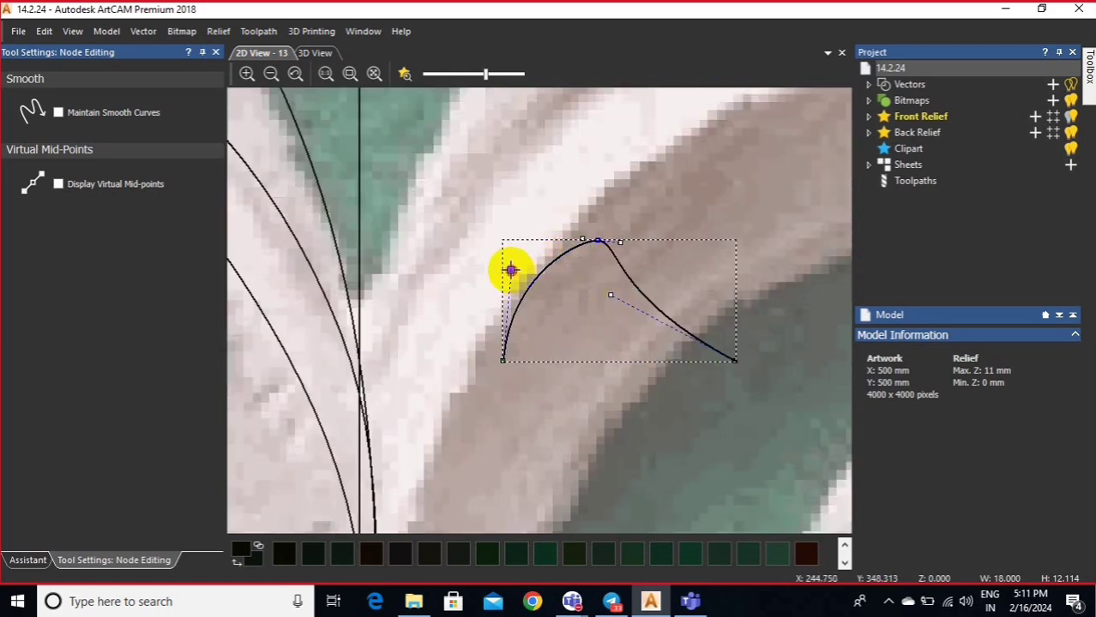
{"action": "left_click_drag", "start_coordinate": [510, 269], "coordinate": [521, 286]}
{"action": "left_click_drag", "start_coordinate": [594, 248], "coordinate": [579, 239]}
{"action": "left_click_drag", "start_coordinate": [609, 297], "coordinate": [586, 298]}
{"action": "left_click_drag", "start_coordinate": [600, 242], "coordinate": [594, 239]}
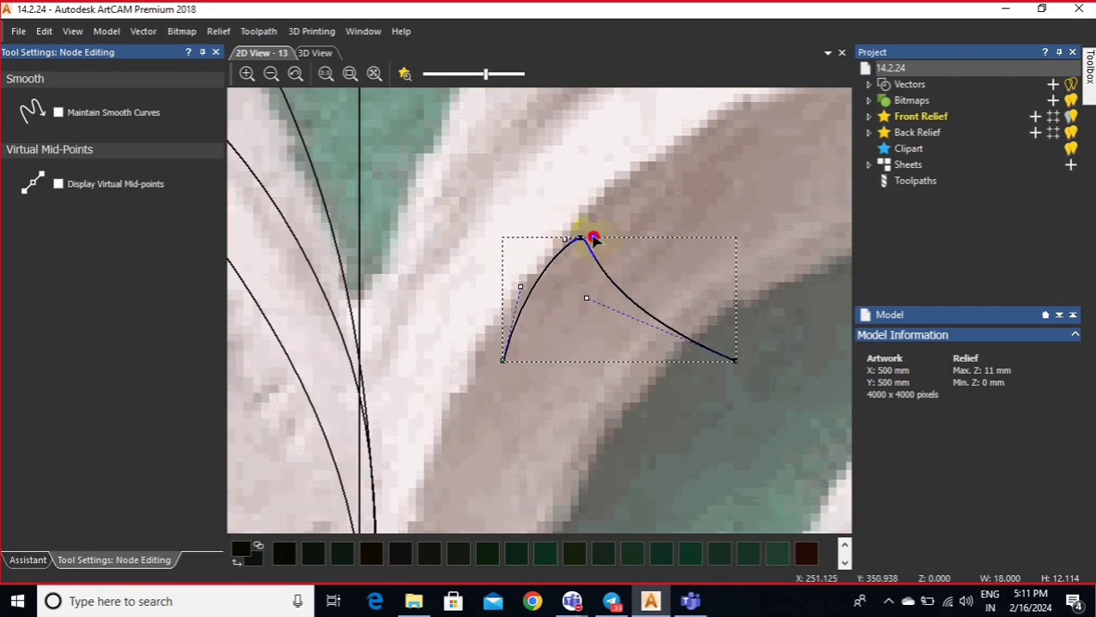
{"action": "left_click_drag", "start_coordinate": [585, 299], "coordinate": [583, 307]}
{"action": "left_click_drag", "start_coordinate": [520, 289], "coordinate": [509, 276]}
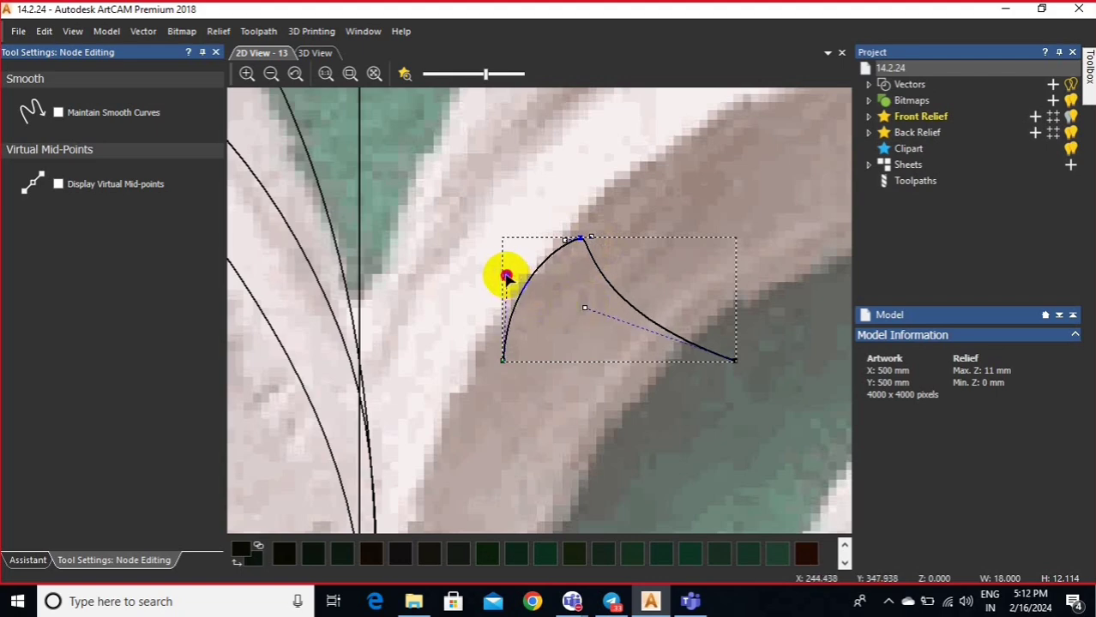
- Move the peaked curve's right end inward and readjust its handles, giving a shape about 14 × 9.6 mm
{"action": "left_click_drag", "start_coordinate": [733, 363], "coordinate": [677, 361]}
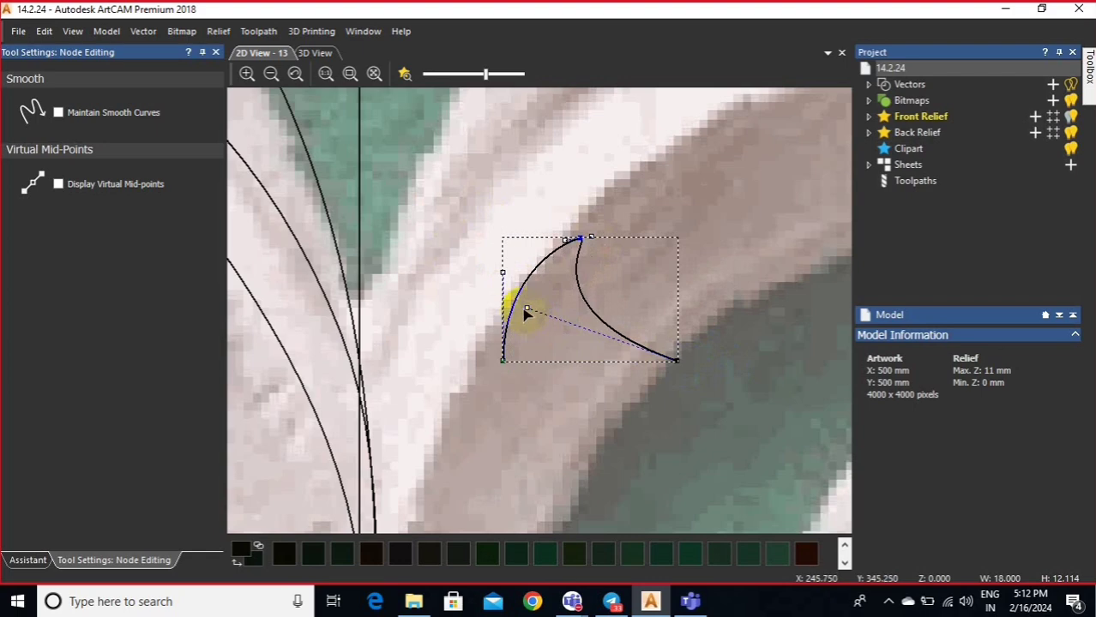
{"action": "left_click_drag", "start_coordinate": [531, 312], "coordinate": [591, 333]}
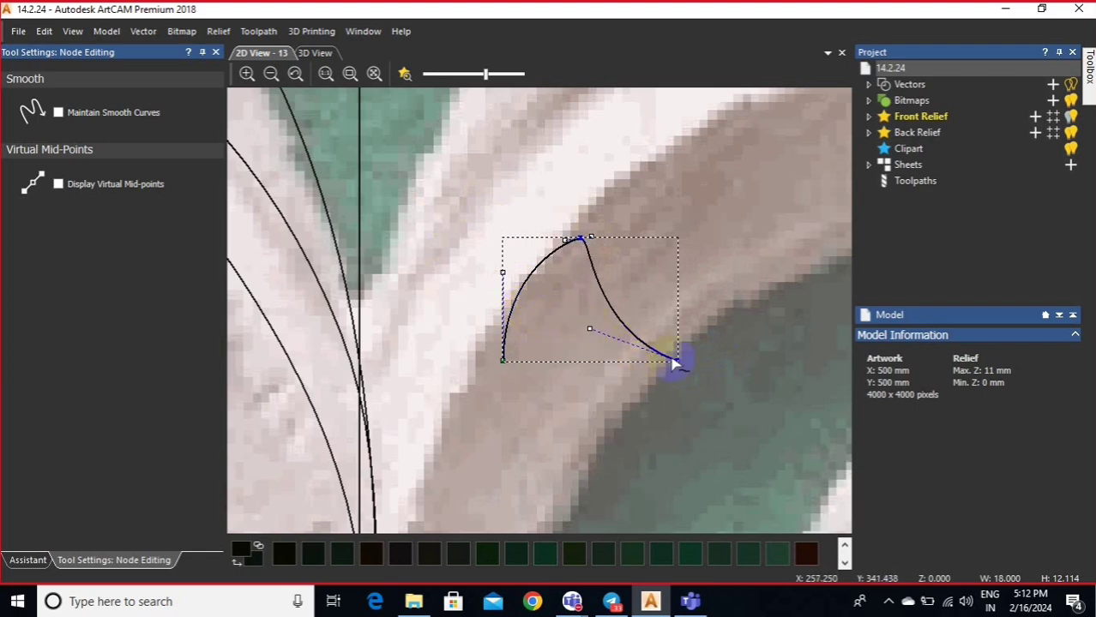
{"action": "left_click_drag", "start_coordinate": [675, 362], "coordinate": [684, 361]}
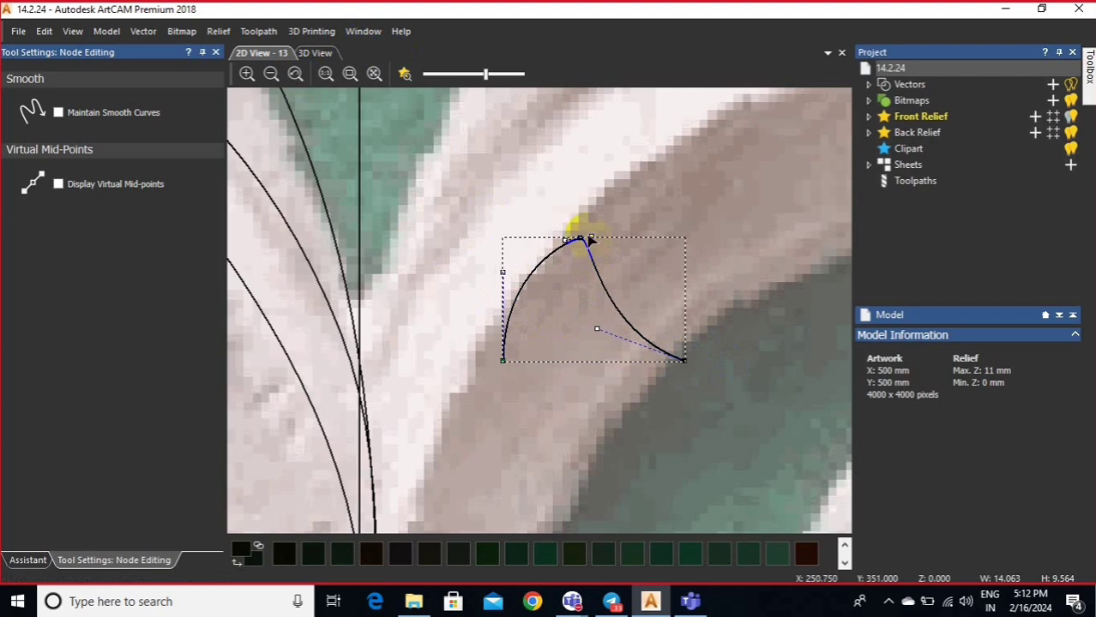
{"action": "left_click_drag", "start_coordinate": [580, 238], "coordinate": [590, 239]}
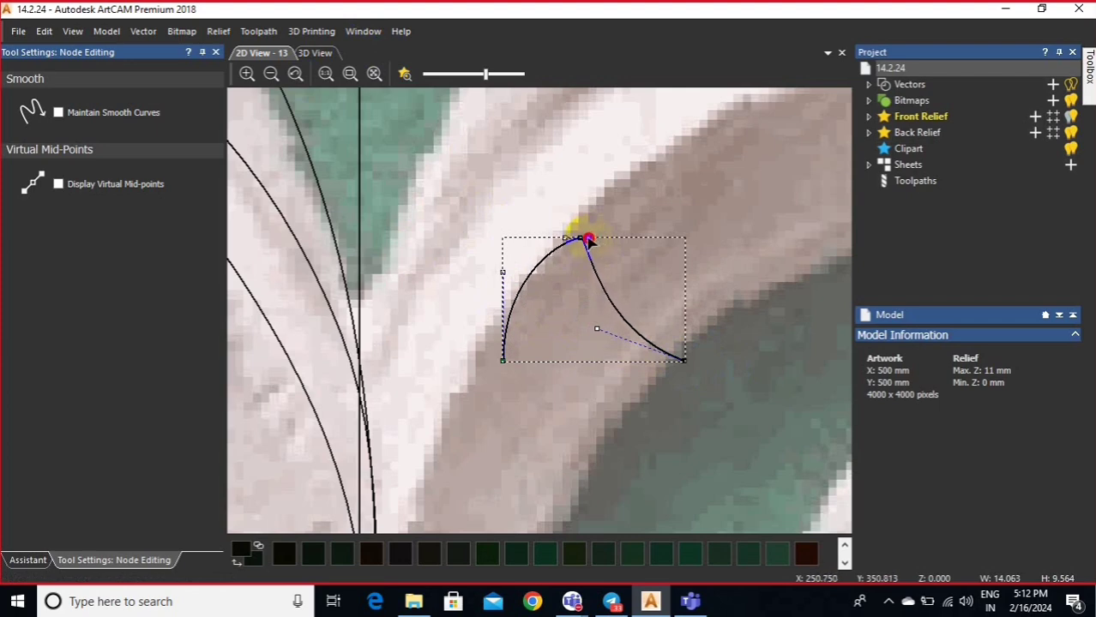
{"action": "left_click", "coordinate": [216, 52]}
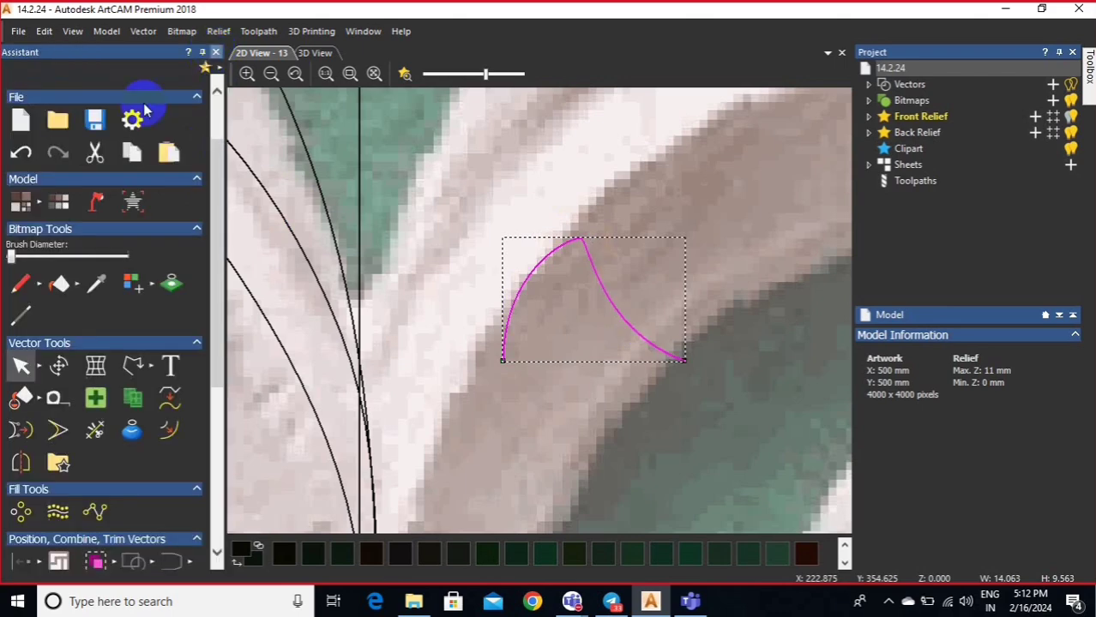
- Mirror a copy of the peaked curve to its right, place it slightly apart, and select both curves
{"action": "left_click", "coordinate": [20, 463]}
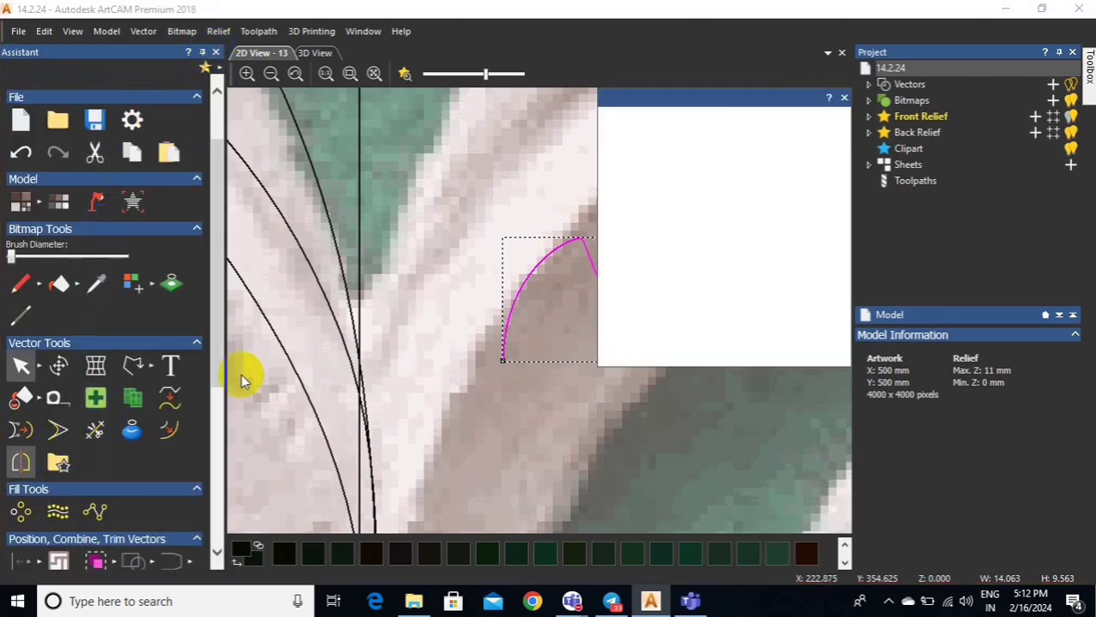
{"action": "scroll", "coordinate": [691, 298], "scroll_direction": "down", "scroll_amount": 1}
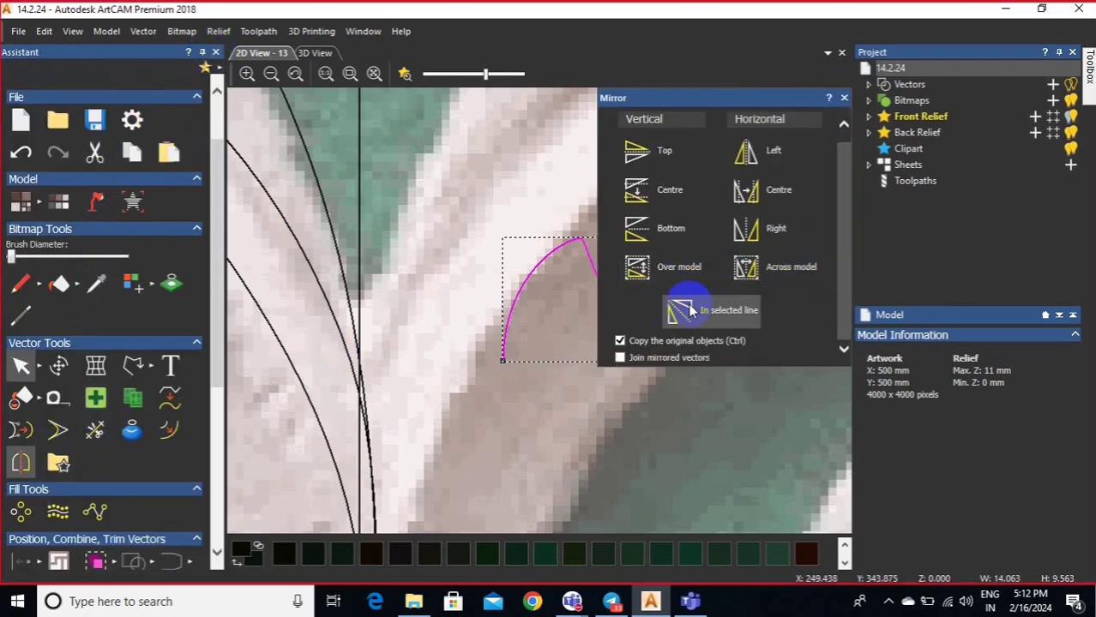
{"action": "left_click", "coordinate": [761, 244]}
{"action": "scroll", "coordinate": [527, 395], "scroll_direction": "down", "scroll_amount": 4}
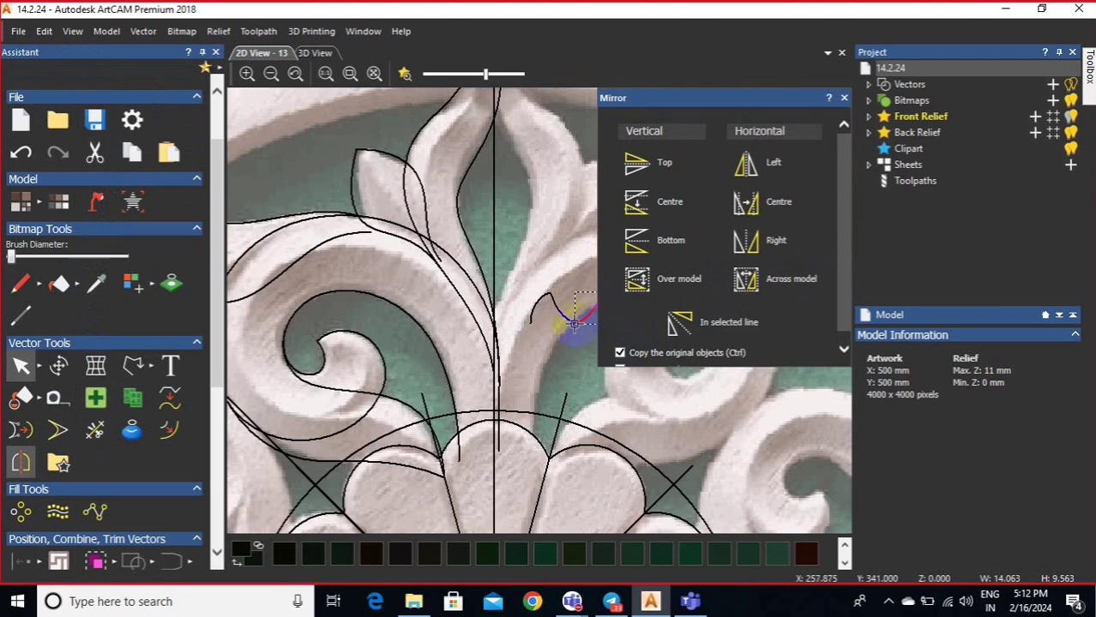
{"action": "left_click", "coordinate": [844, 98]}
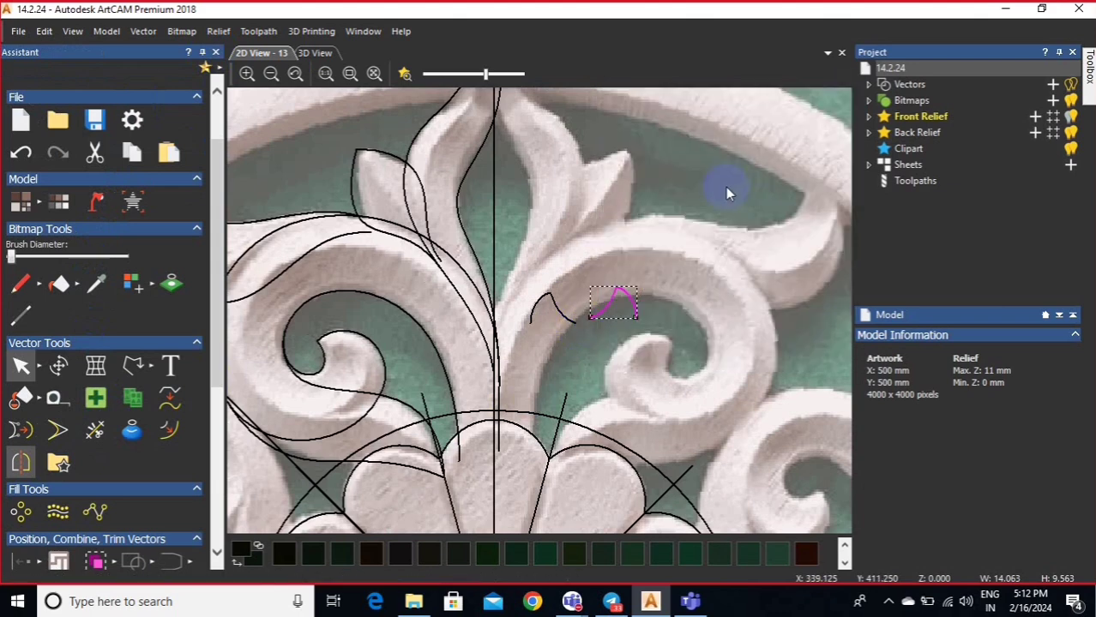
{"action": "left_click_drag", "start_coordinate": [658, 371], "coordinate": [532, 255]}
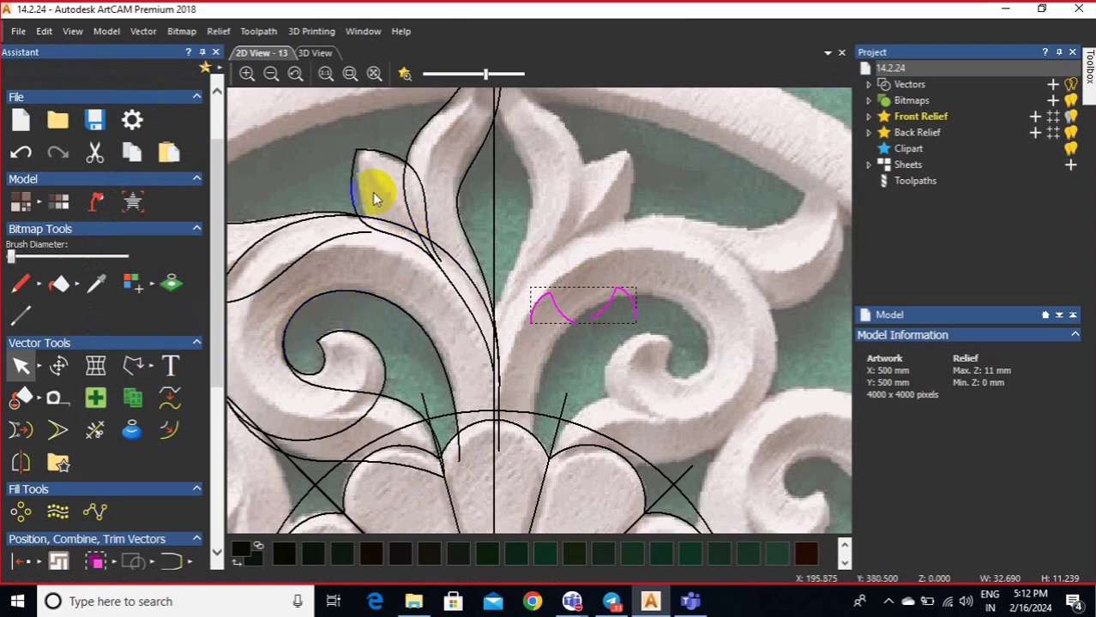
- Draw a start-end-point arc about 9 × 8 mm with a radius of about 14.7 mm across the opposite petal's base
{"action": "left_click", "coordinate": [150, 366]}
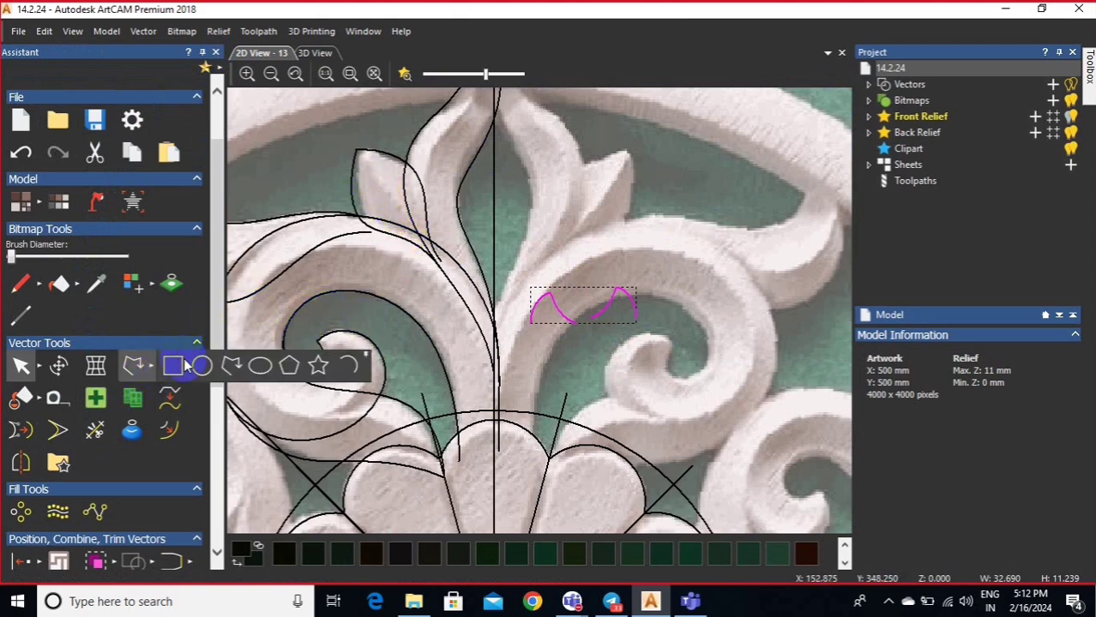
{"action": "left_click", "coordinate": [347, 366]}
{"action": "left_click", "coordinate": [526, 246]}
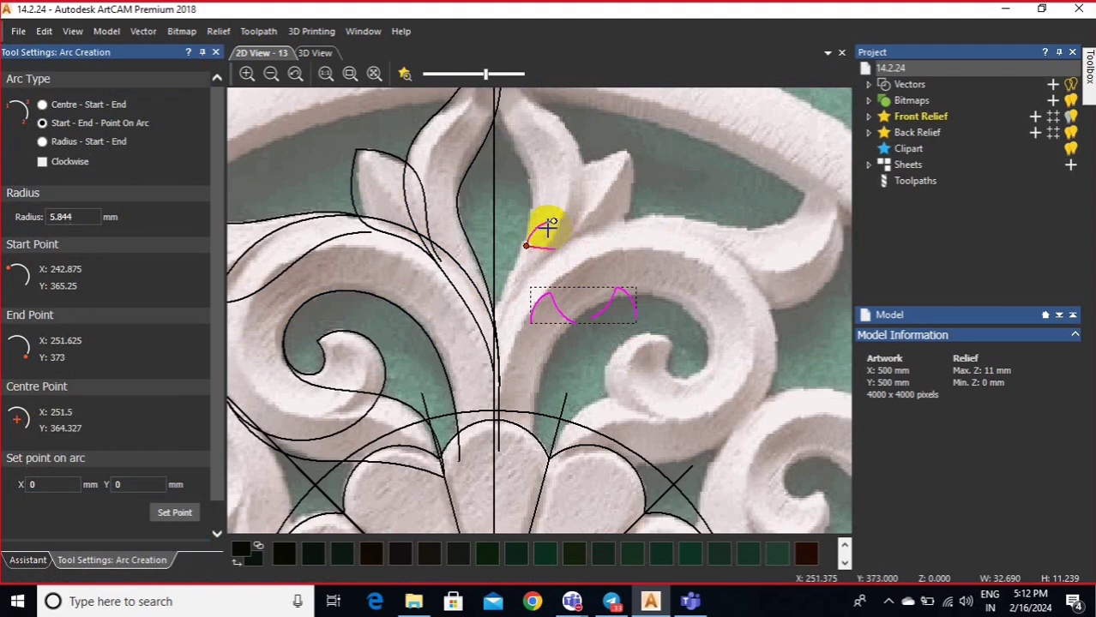
{"action": "left_click", "coordinate": [535, 231]}
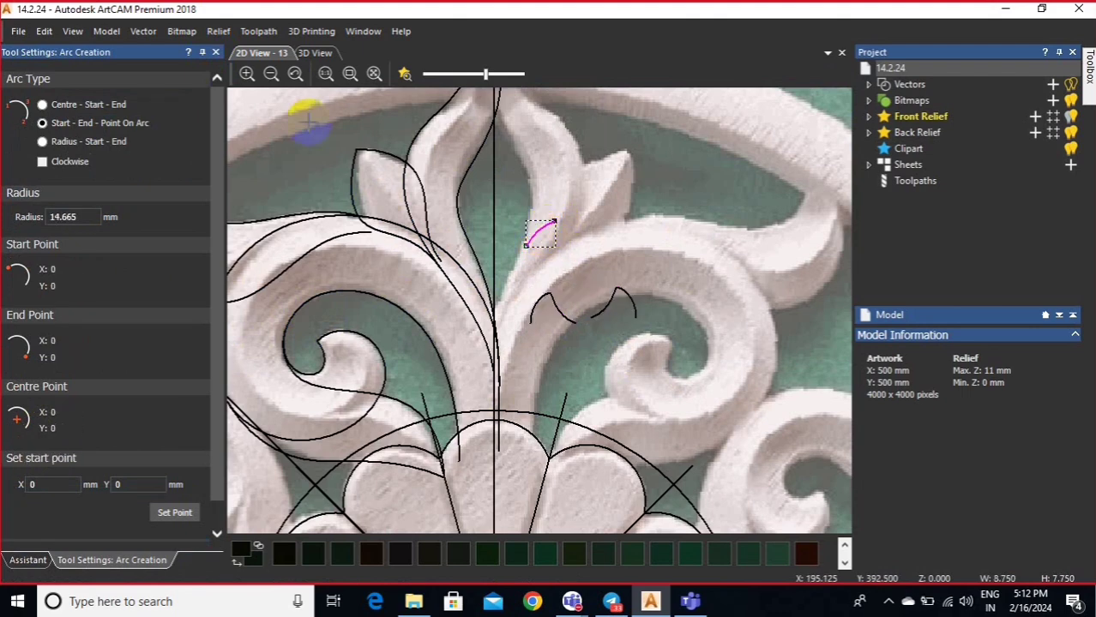
{"action": "left_click", "coordinate": [216, 53]}
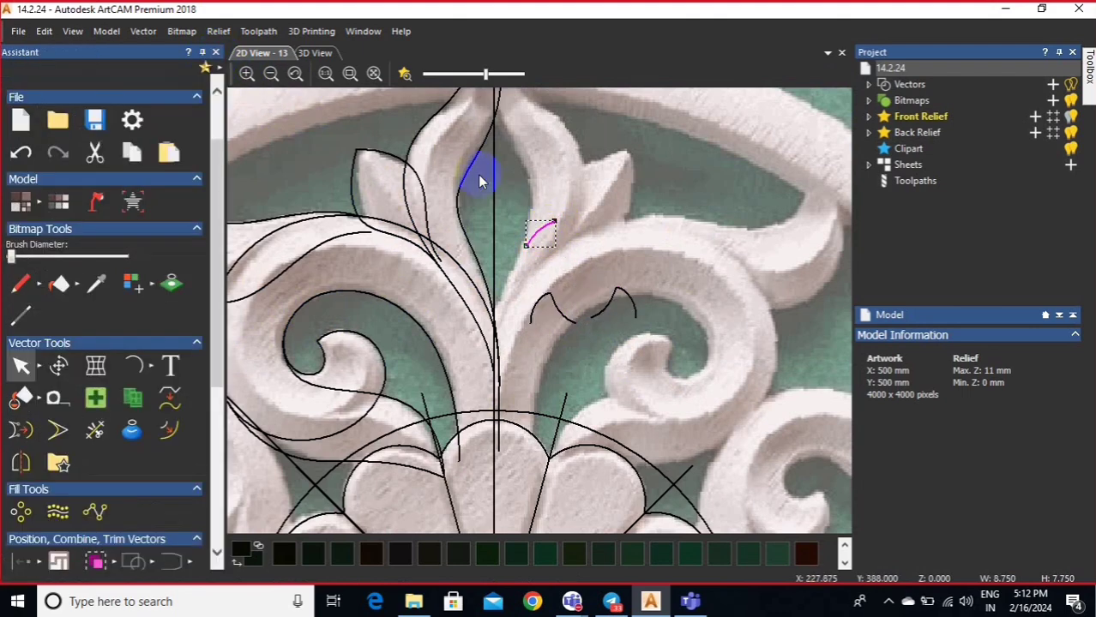
- Mirror a copy of the arc to its right so the two arcs meet in a peak
{"action": "scroll", "coordinate": [480, 221], "scroll_direction": "up", "scroll_amount": 3}
{"action": "left_click", "coordinate": [23, 463]}
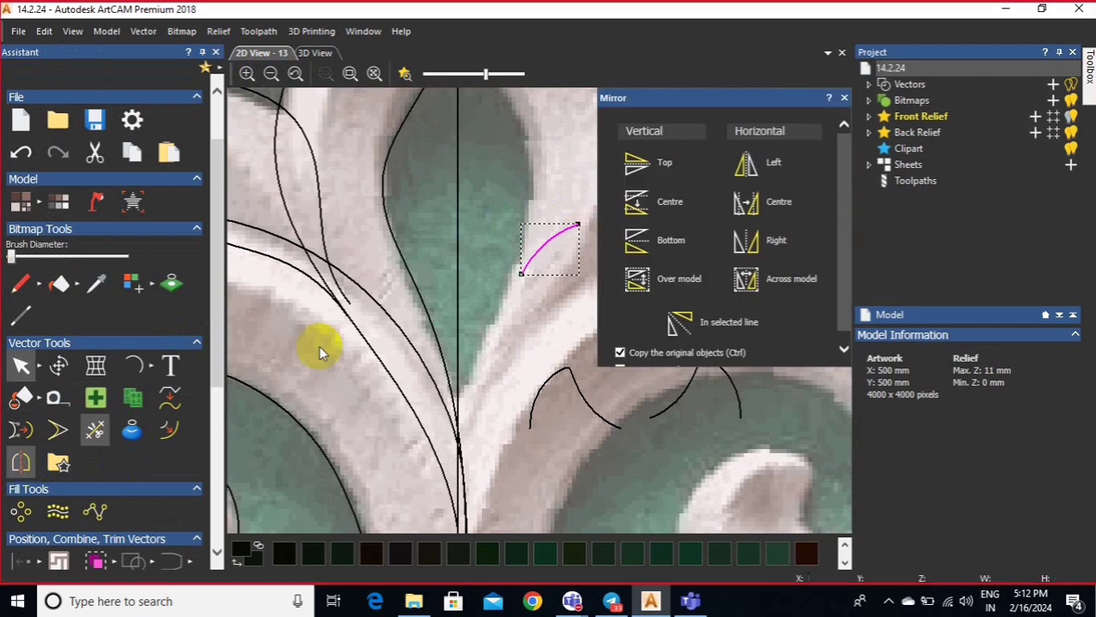
{"action": "scroll", "coordinate": [765, 325], "scroll_direction": "down", "scroll_amount": 1}
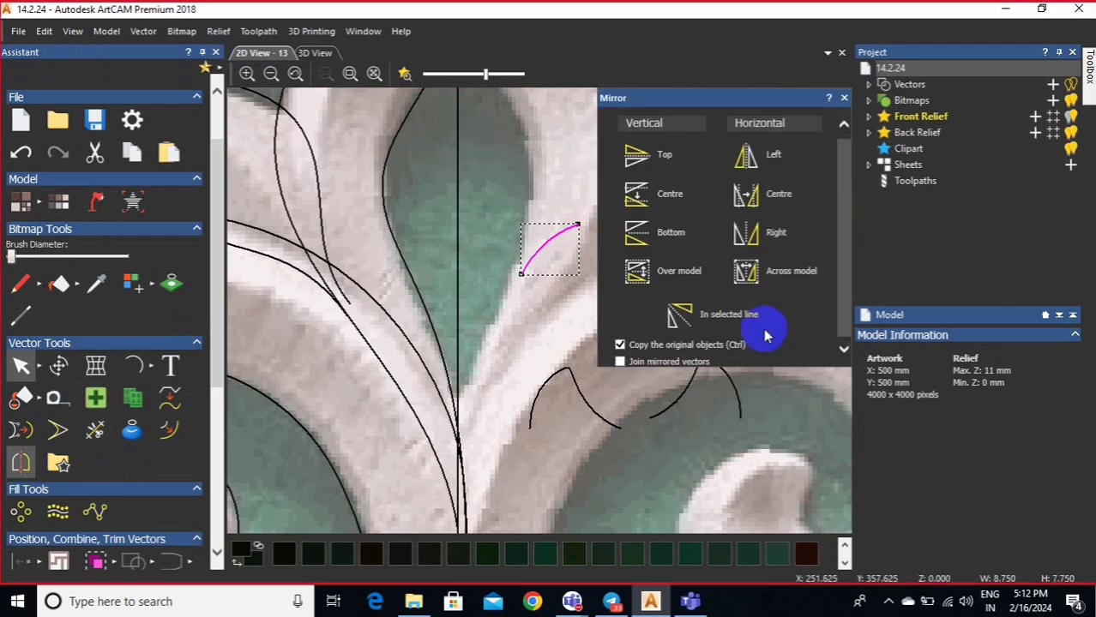
{"action": "left_click", "coordinate": [745, 228]}
{"action": "left_click", "coordinate": [843, 99]}
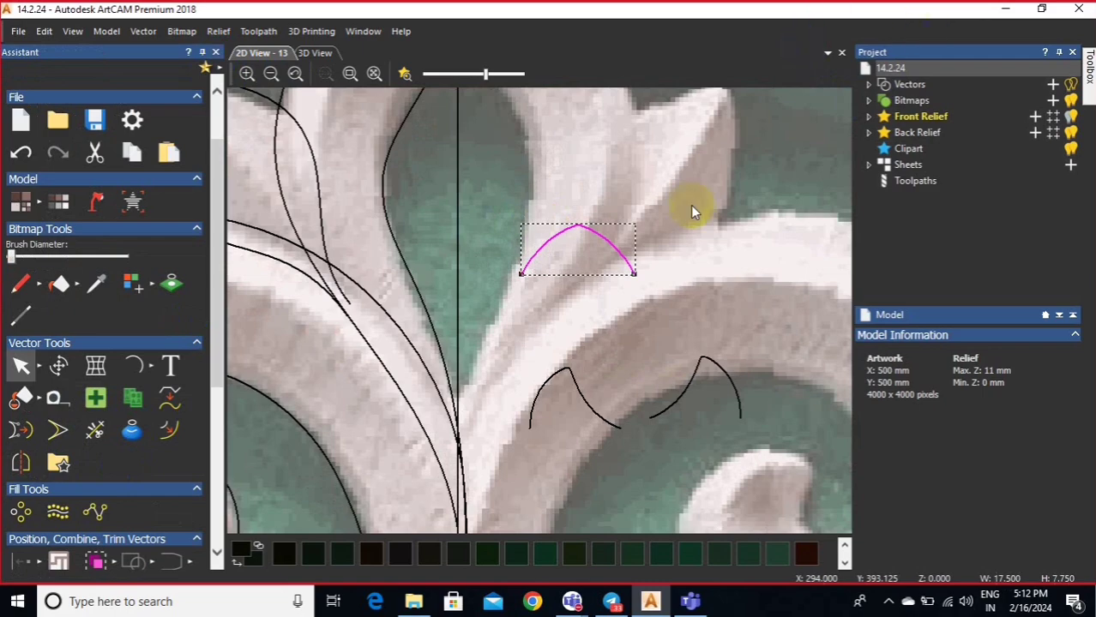
- Select the inner outline curve of the upper scroll and leave node editing
{"action": "scroll", "coordinate": [694, 211], "scroll_direction": "down", "scroll_amount": 5}
{"action": "scroll", "coordinate": [495, 324], "scroll_direction": "up", "scroll_amount": 2}
{"action": "scroll", "coordinate": [495, 319], "scroll_direction": "up", "scroll_amount": 2}
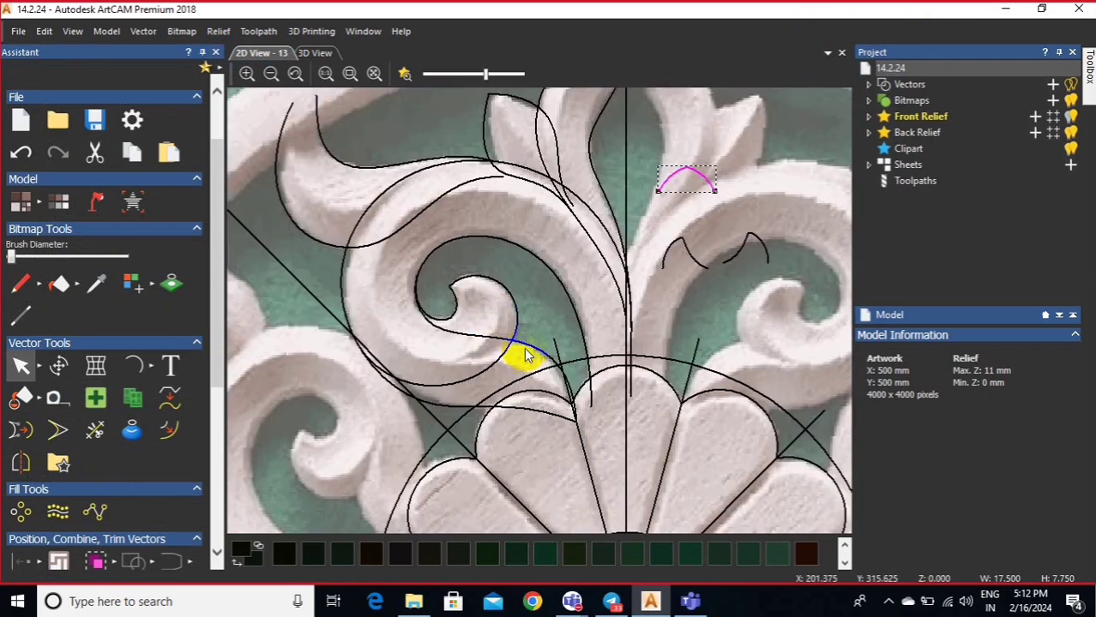
{"action": "left_click", "coordinate": [521, 355]}
{"action": "double_click", "coordinate": [531, 386]}
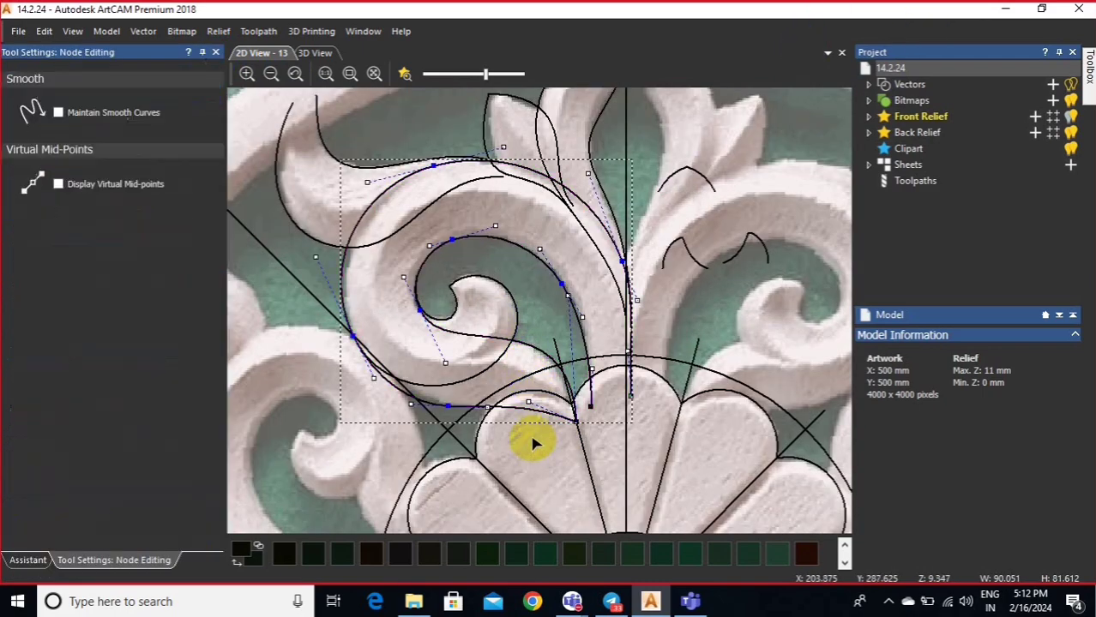
{"action": "left_click", "coordinate": [215, 52]}
- Add a new relief layer to the Front Relief and make it the active layer
{"action": "left_click", "coordinate": [1029, 121]}
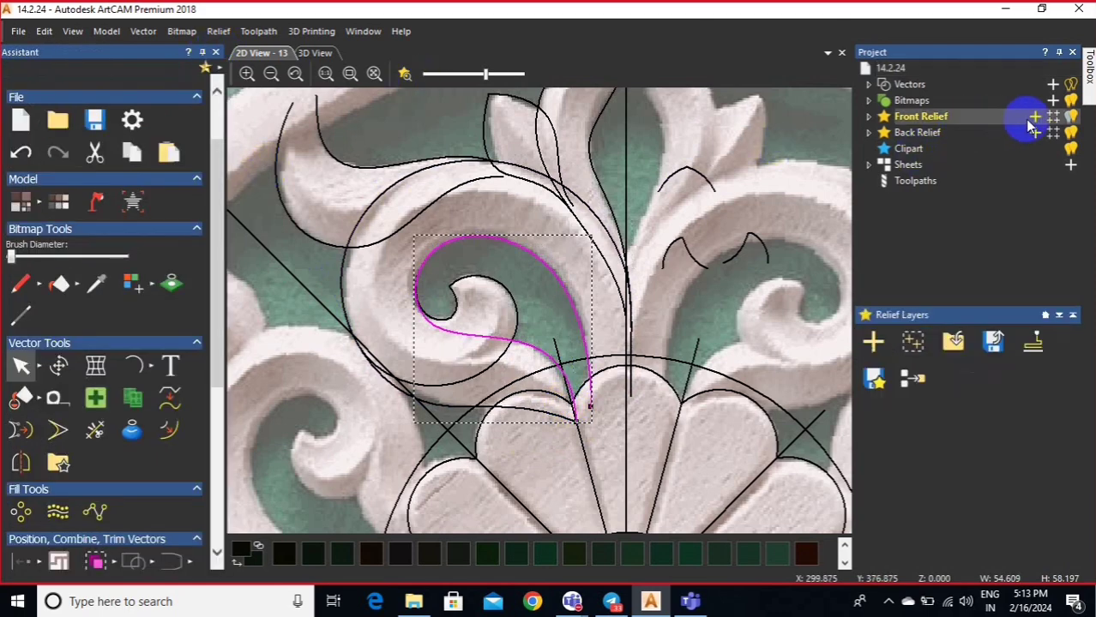
{"action": "left_click", "coordinate": [1031, 122]}
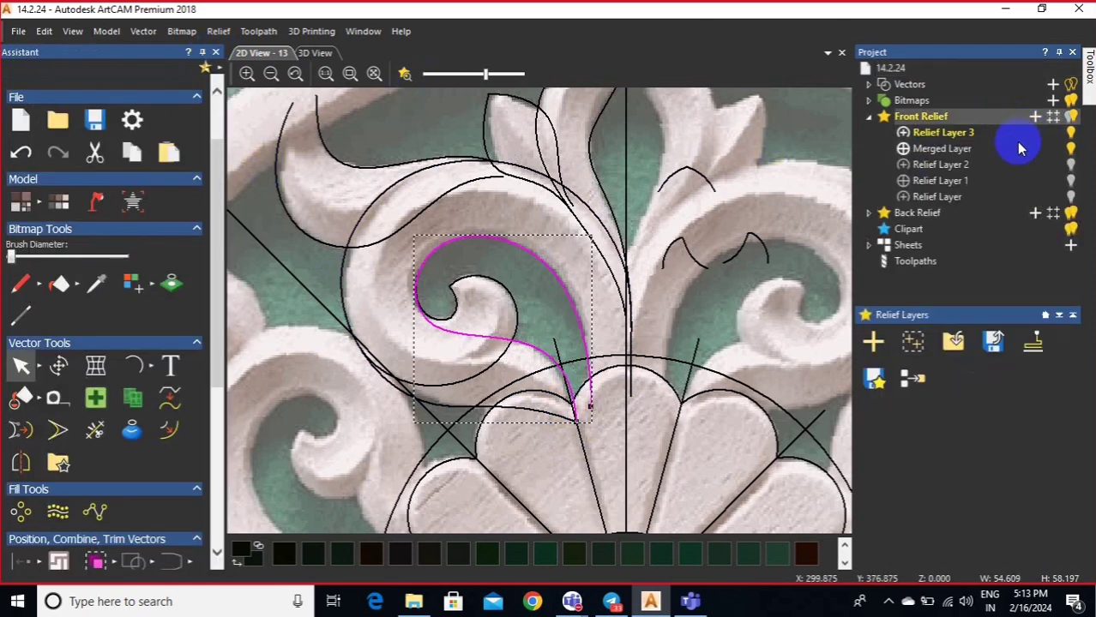
{"action": "left_click", "coordinate": [1017, 144]}
{"action": "left_click", "coordinate": [1018, 133]}
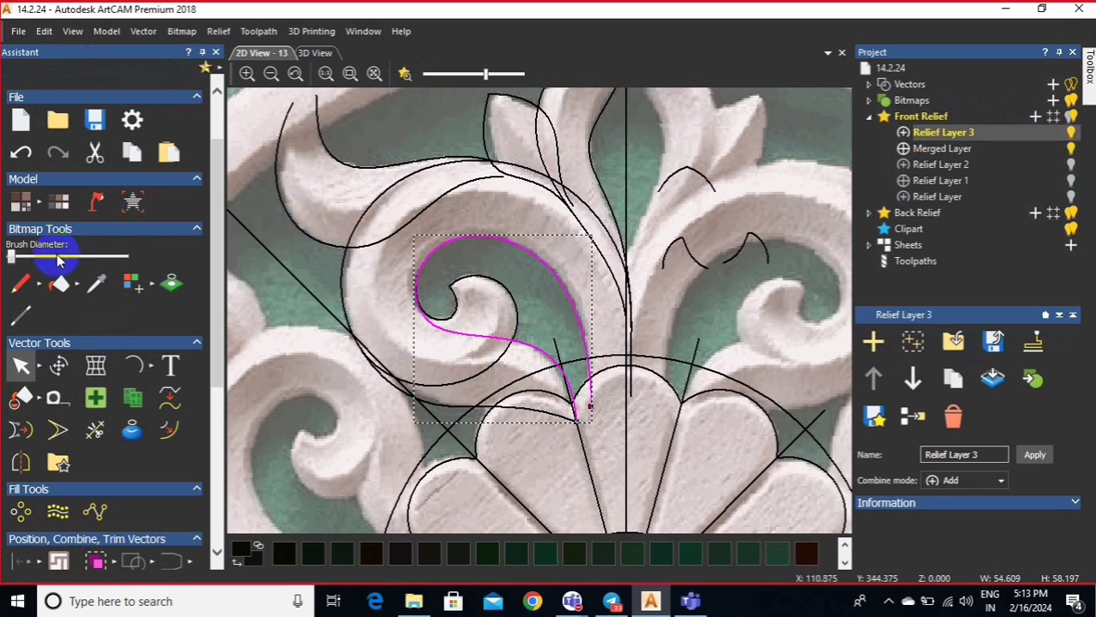
- Adjust the model resolution to the highest value offered and accept that the change cannot be undone
{"action": "left_click", "coordinate": [132, 201]}
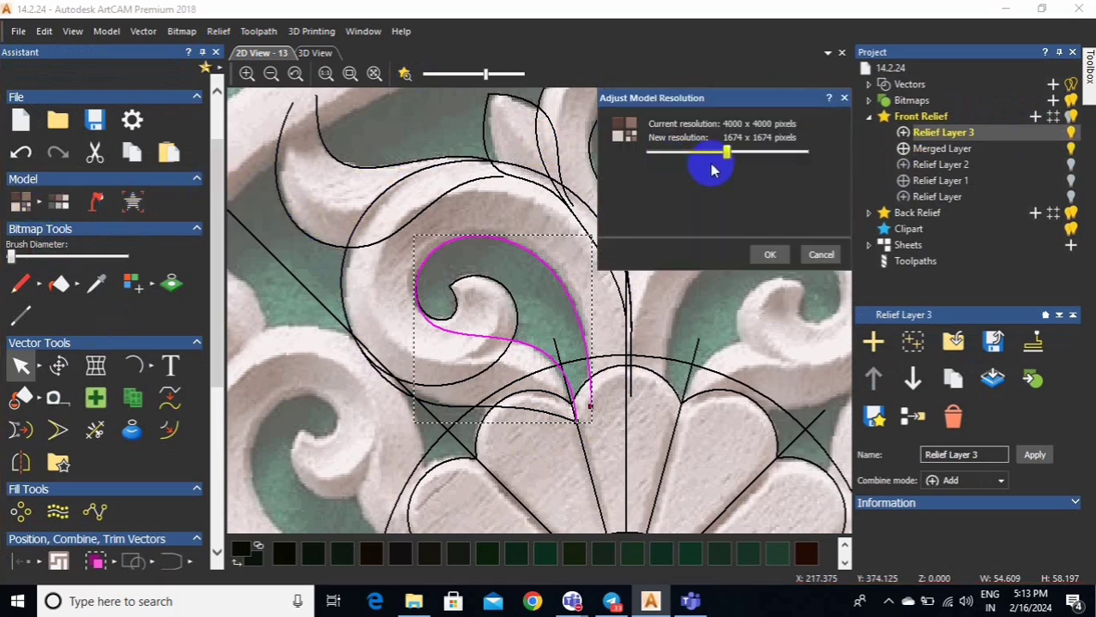
{"action": "left_click_drag", "start_coordinate": [711, 170], "coordinate": [810, 159]}
{"action": "left_click", "coordinate": [769, 255]}
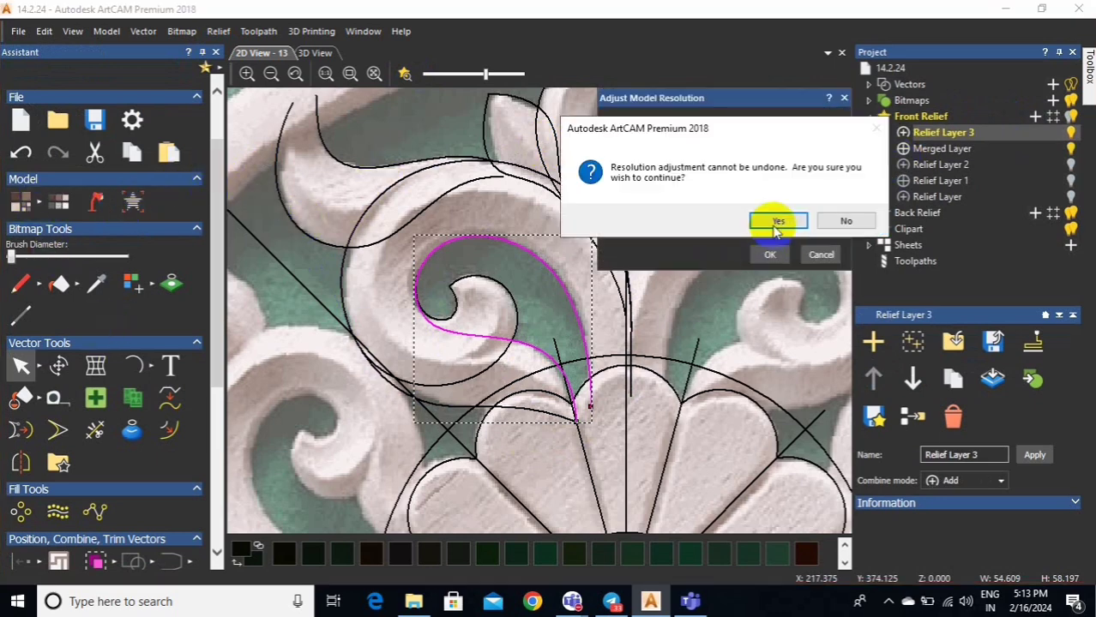
{"action": "left_click", "coordinate": [776, 222]}
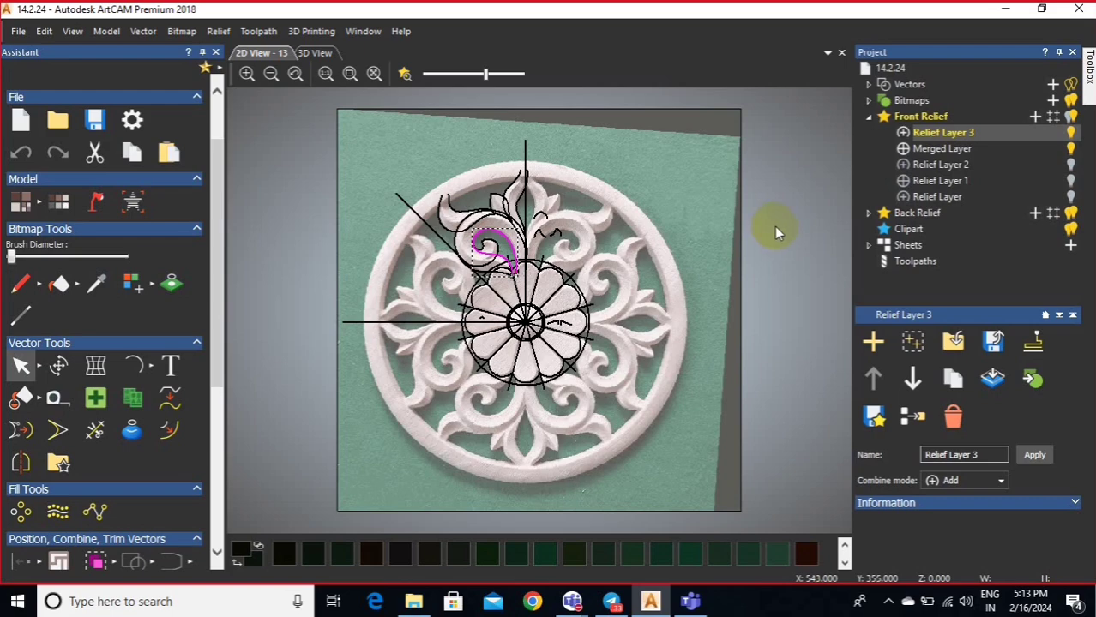
- Add the scroll's outer outline curve to the selection and display the vectors over the relief in the 3D view
{"action": "scroll", "coordinate": [463, 208], "scroll_direction": "up", "scroll_amount": 3}
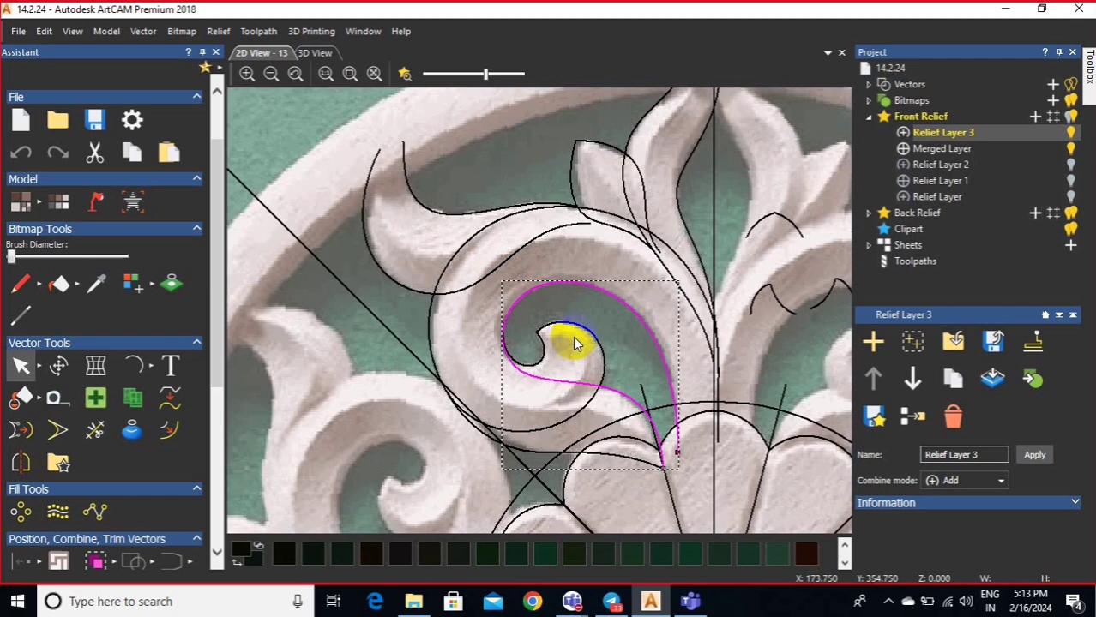
{"action": "left_click", "coordinate": [618, 460], "text": "shift"}
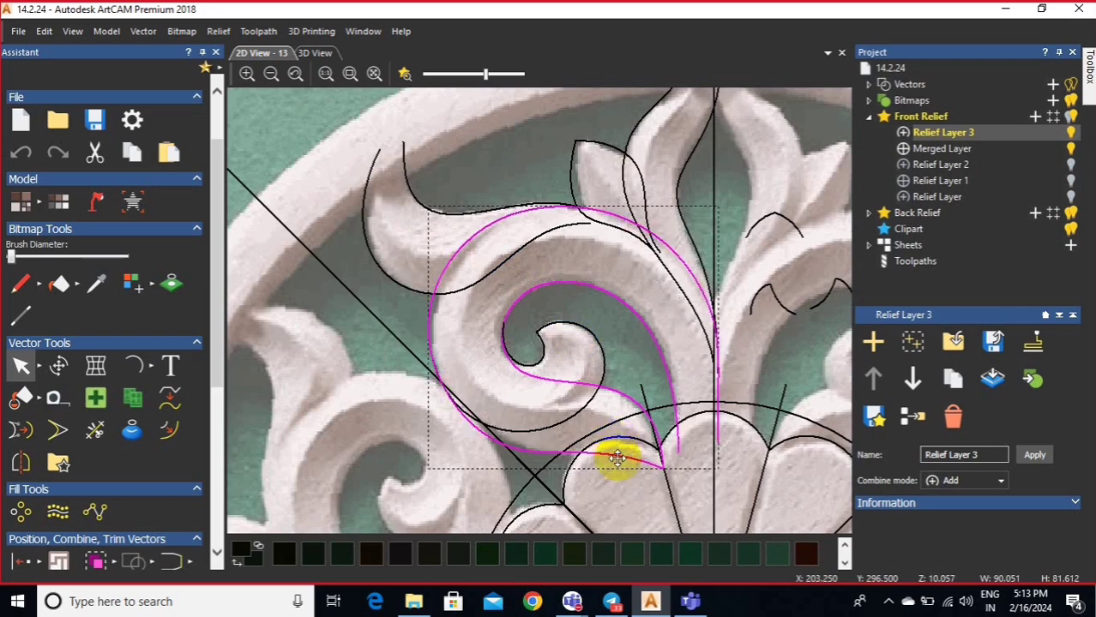
{"action": "scroll", "coordinate": [587, 412], "scroll_direction": "up", "scroll_amount": 2}
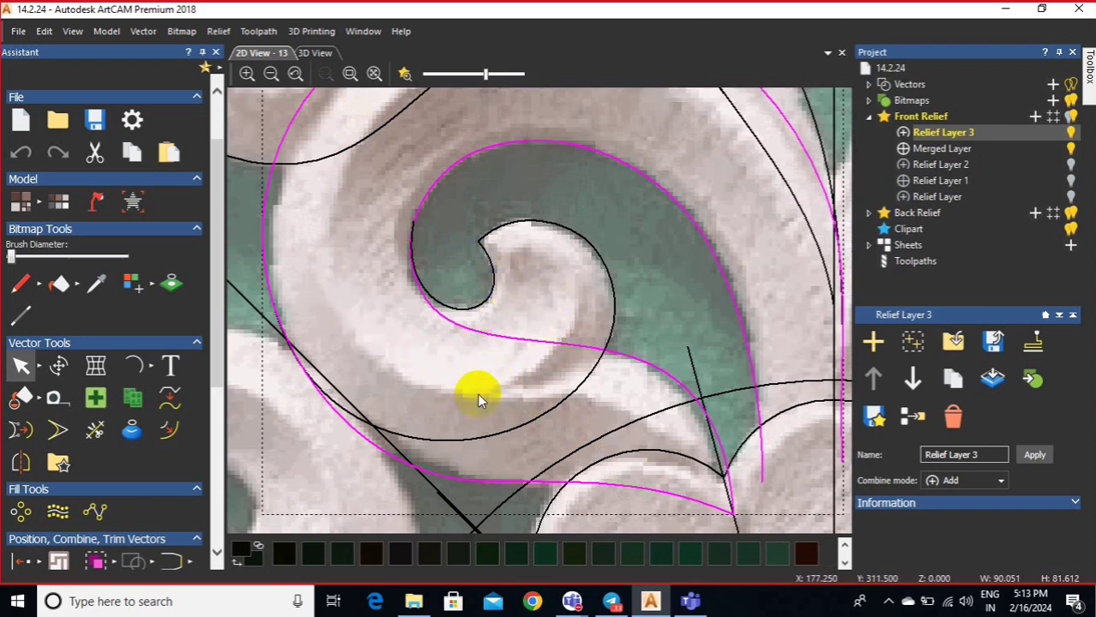
{"action": "left_click", "coordinate": [315, 53]}
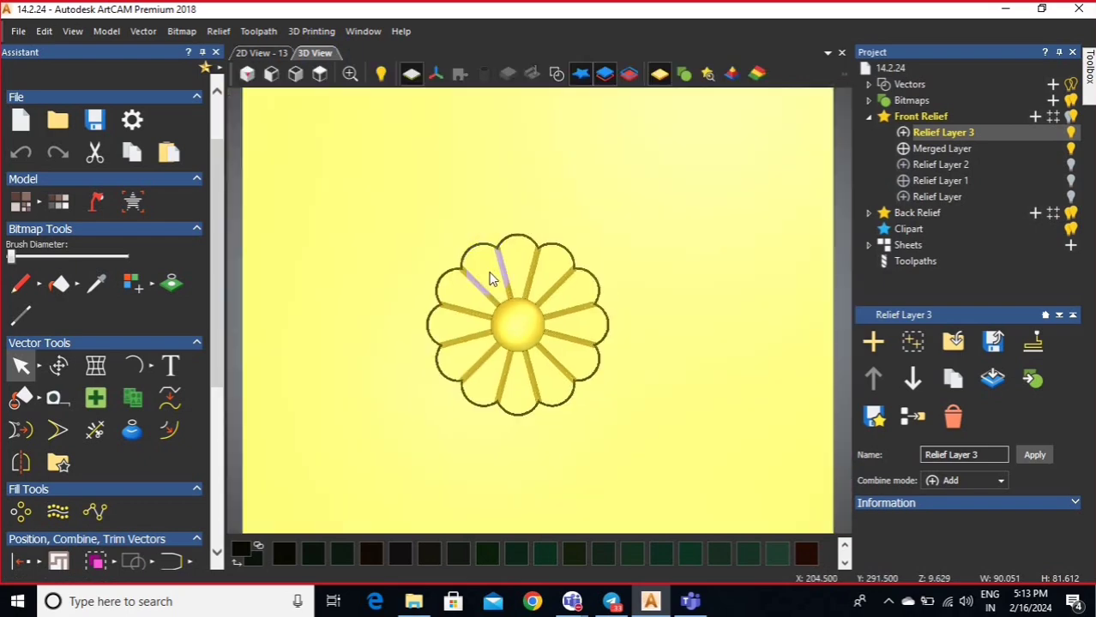
{"action": "left_click", "coordinate": [556, 73]}
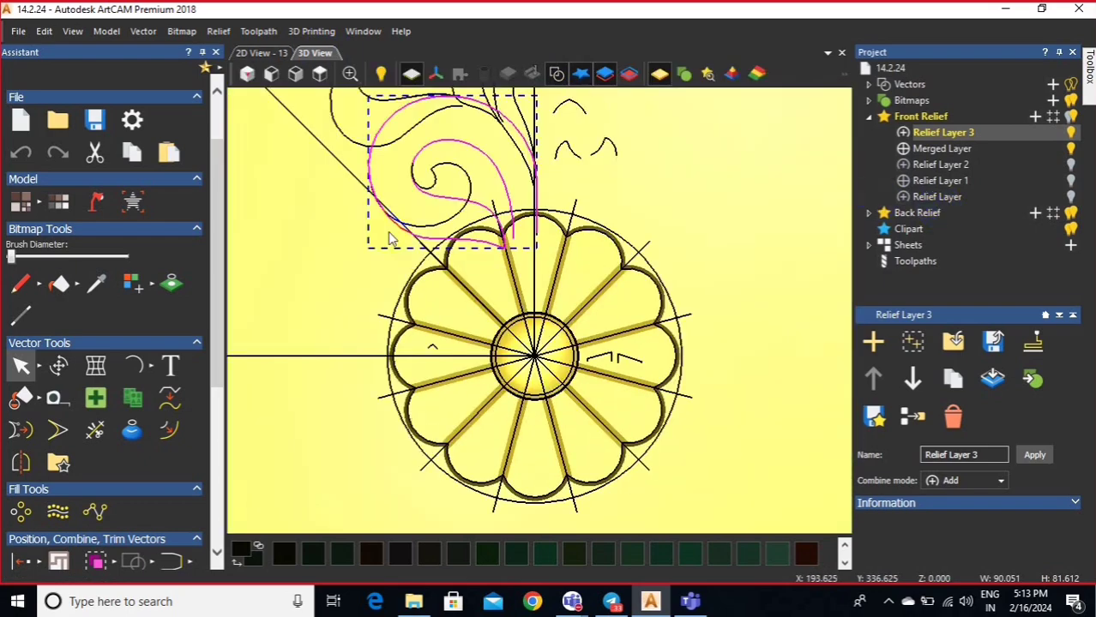
{"action": "scroll", "coordinate": [103, 420], "scroll_direction": "down", "scroll_amount": 3}
{"action": "left_click", "coordinate": [56, 496]}
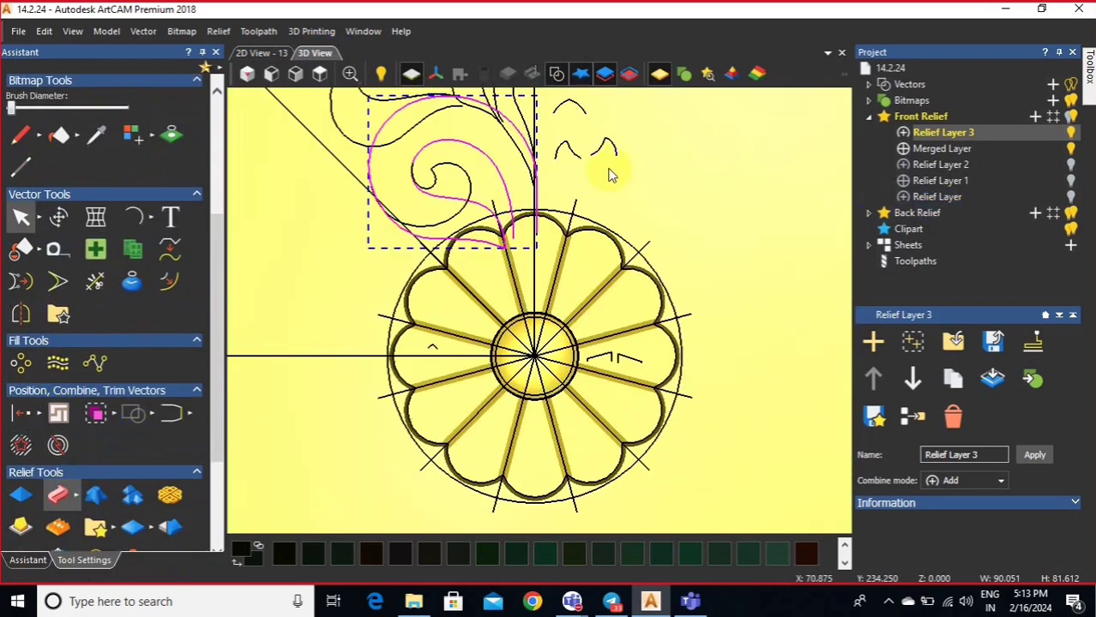
{"action": "left_click", "coordinate": [216, 53]}
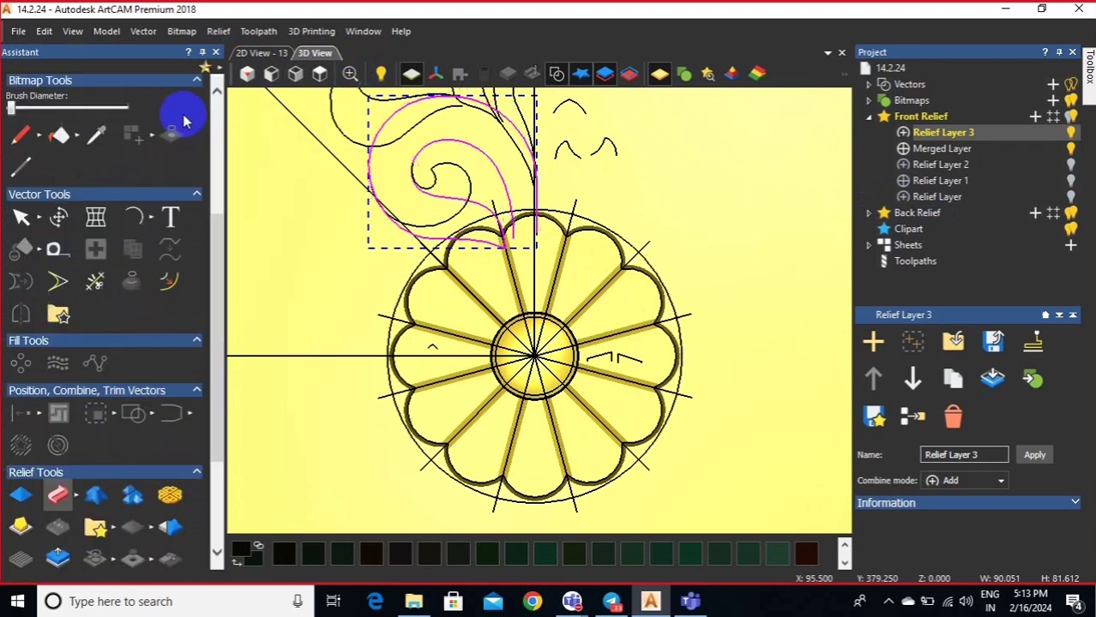
- Draw a small open three-segment polyline about 6 × 3 mm inside the scroll's inner curl
{"action": "left_click", "coordinate": [152, 219]}
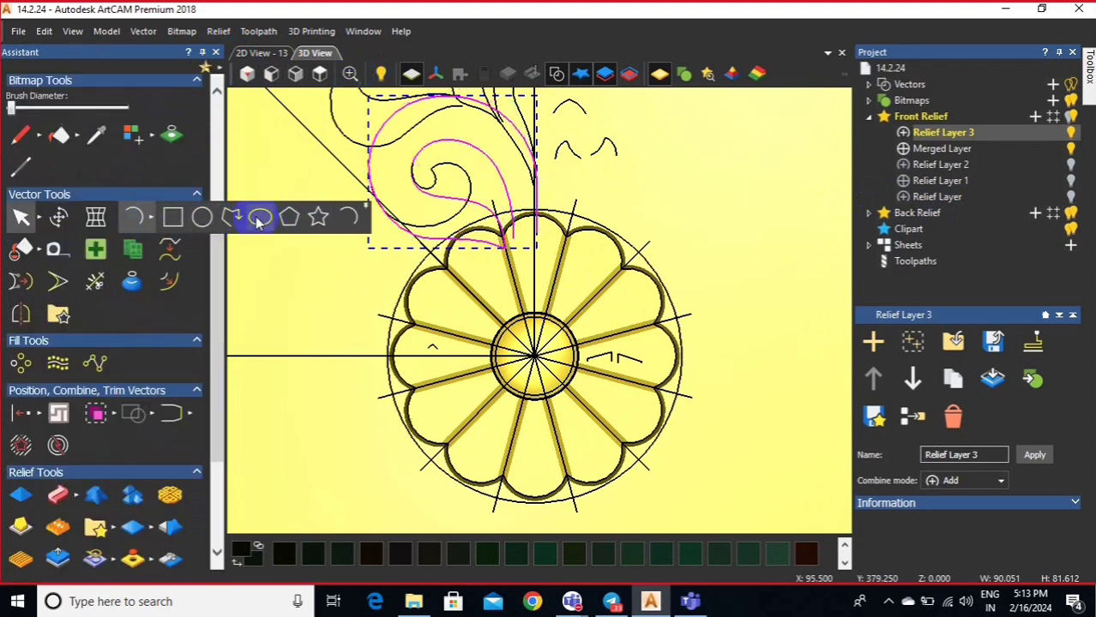
{"action": "left_click", "coordinate": [259, 220]}
{"action": "scroll", "coordinate": [447, 201], "scroll_direction": "up", "scroll_amount": 2}
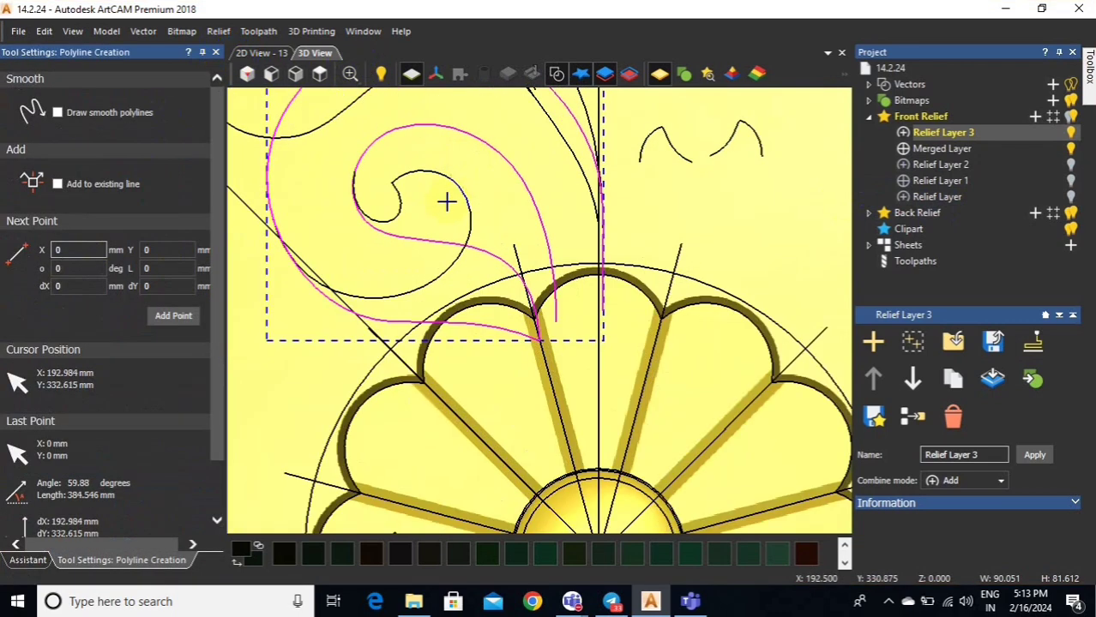
{"action": "scroll", "coordinate": [446, 201], "scroll_direction": "up", "scroll_amount": 1}
{"action": "left_click", "coordinate": [295, 190]}
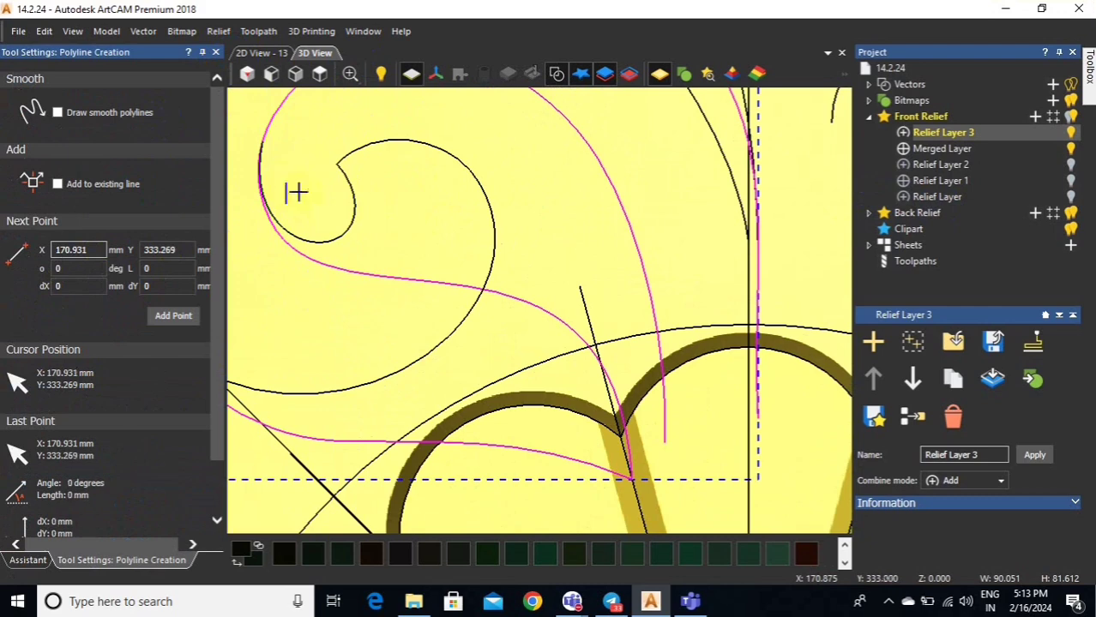
{"action": "left_click", "coordinate": [330, 198]}
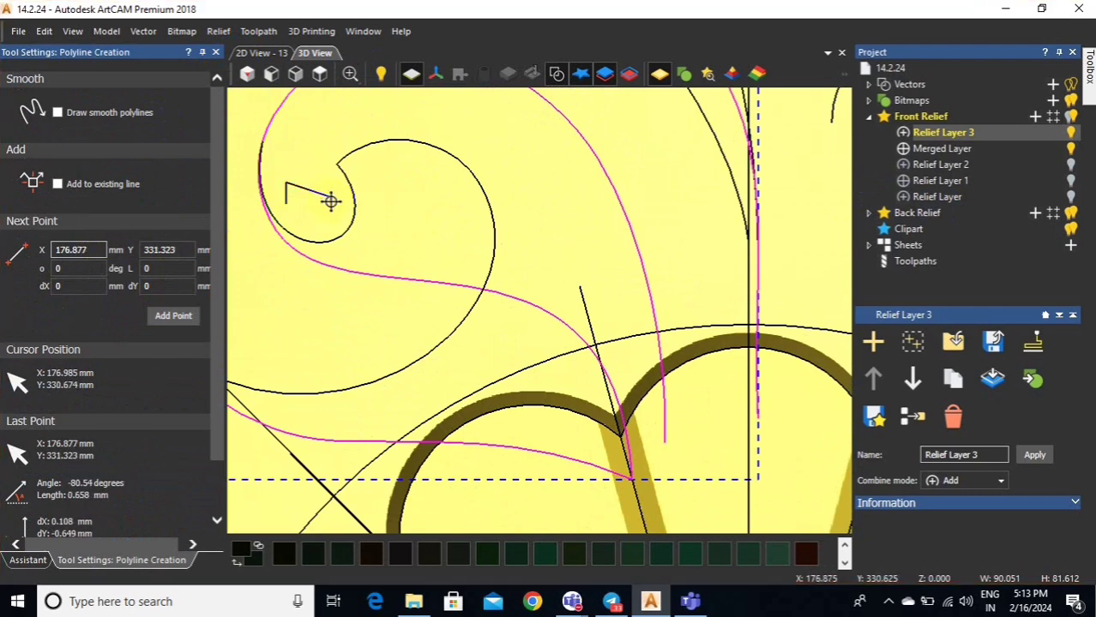
{"action": "left_click", "coordinate": [330, 201]}
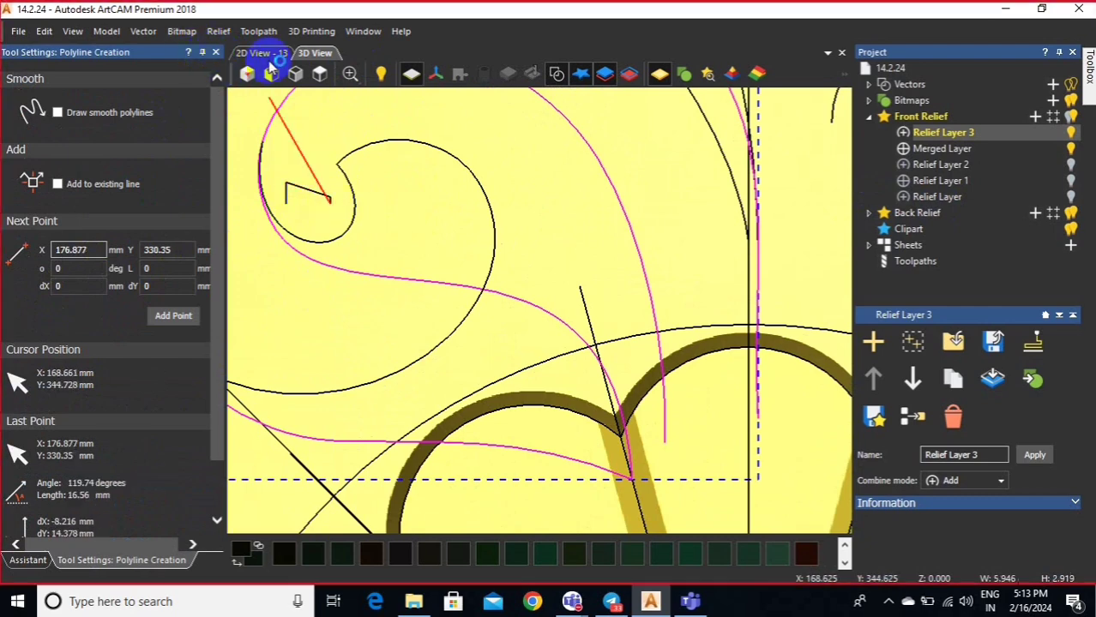
{"action": "right_click", "coordinate": [269, 92]}
- Set up a Two Rail Sweep along the scroll's two outline curves, reversing the second rail and using the original peaked curve as cross section
{"action": "scroll", "coordinate": [437, 245], "scroll_direction": "down", "scroll_amount": 1}
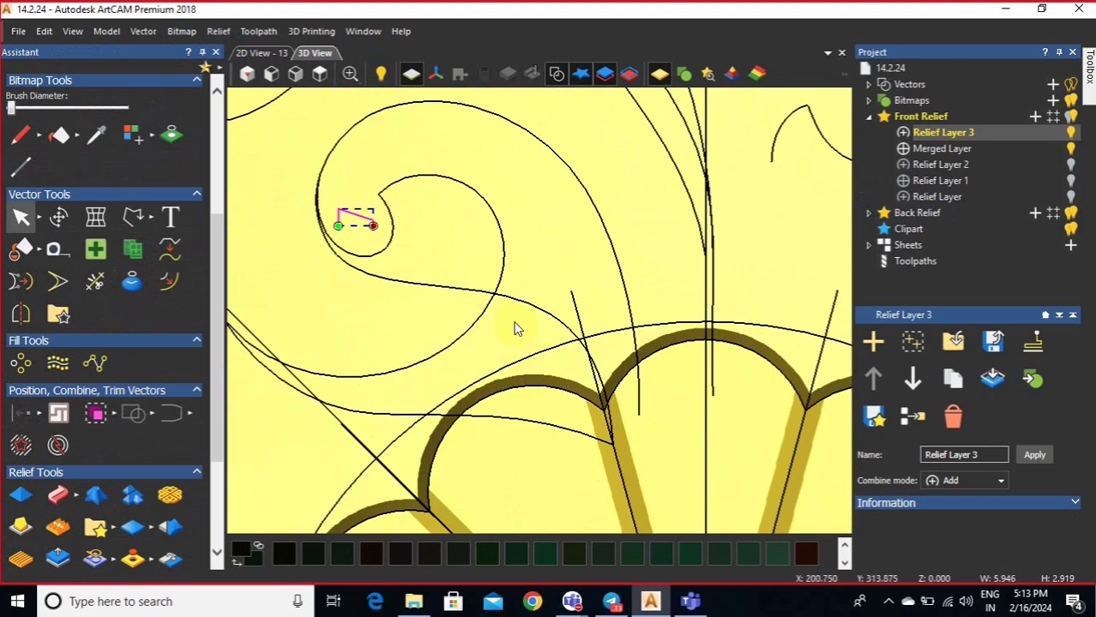
{"action": "scroll", "coordinate": [515, 329], "scroll_direction": "down", "scroll_amount": 1}
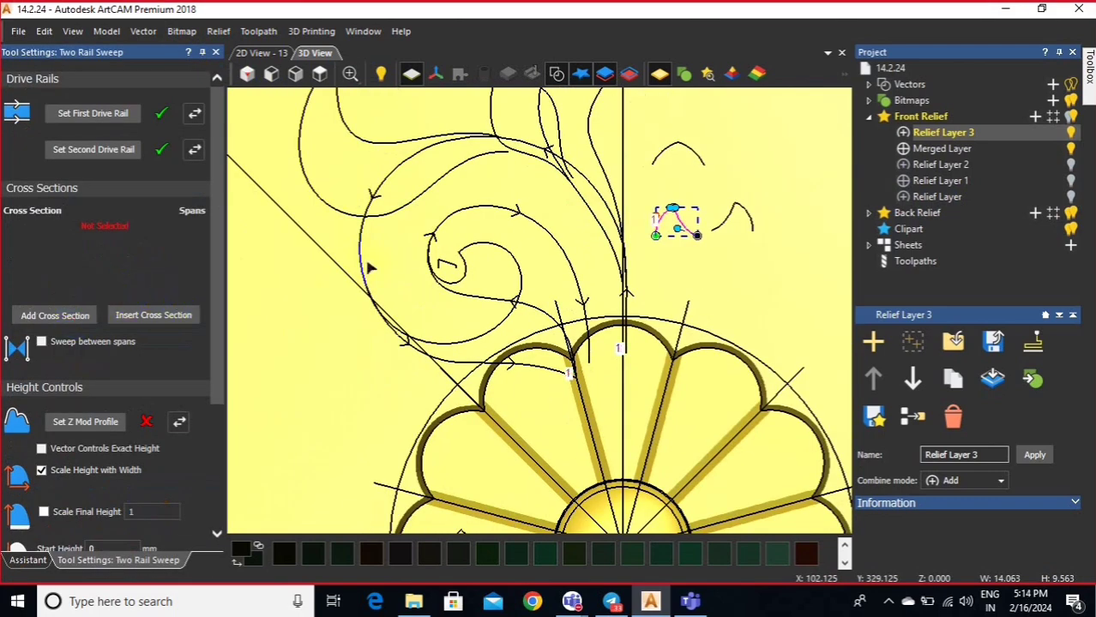
{"action": "left_click", "coordinate": [369, 268]}
{"action": "left_click", "coordinate": [195, 152]}
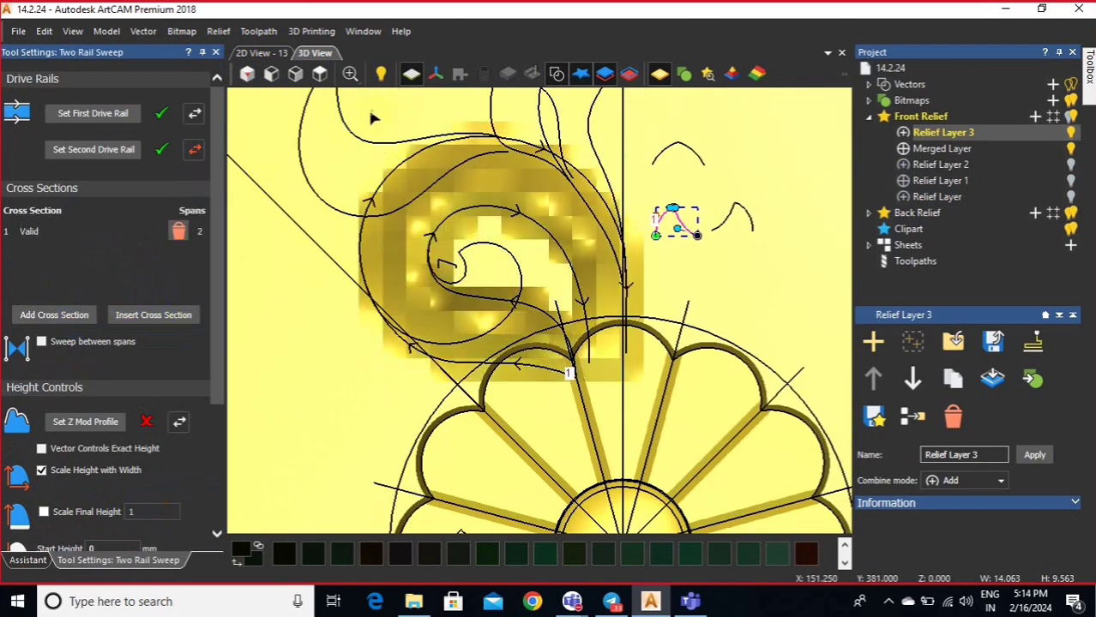
{"action": "scroll", "coordinate": [501, 318], "scroll_direction": "up", "scroll_amount": 2}
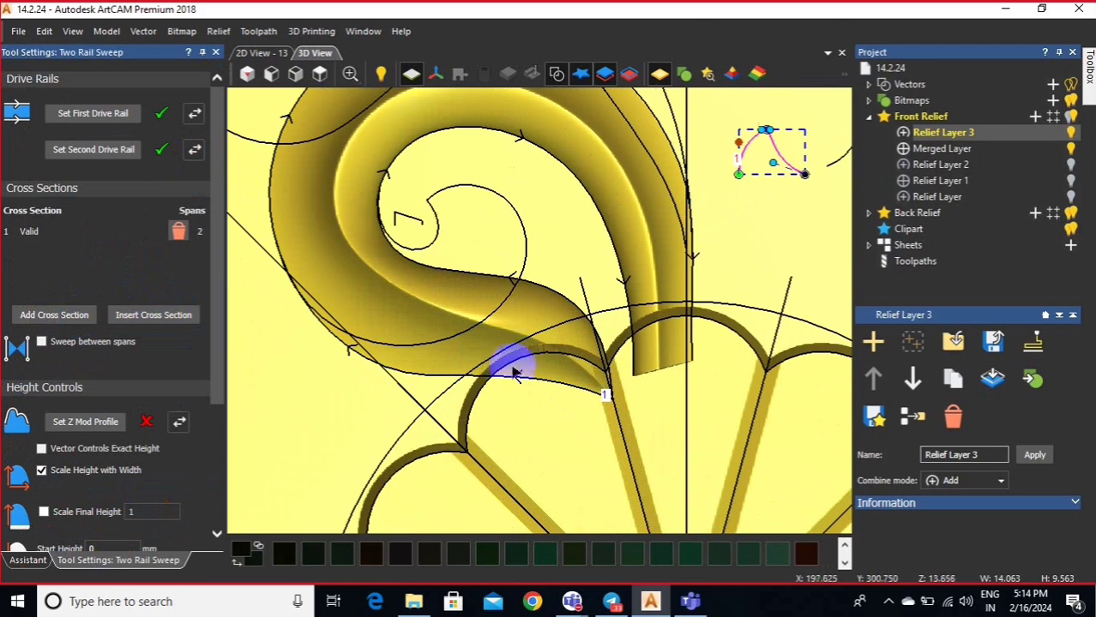
{"action": "scroll", "coordinate": [504, 320], "scroll_direction": "down", "scroll_amount": 2}
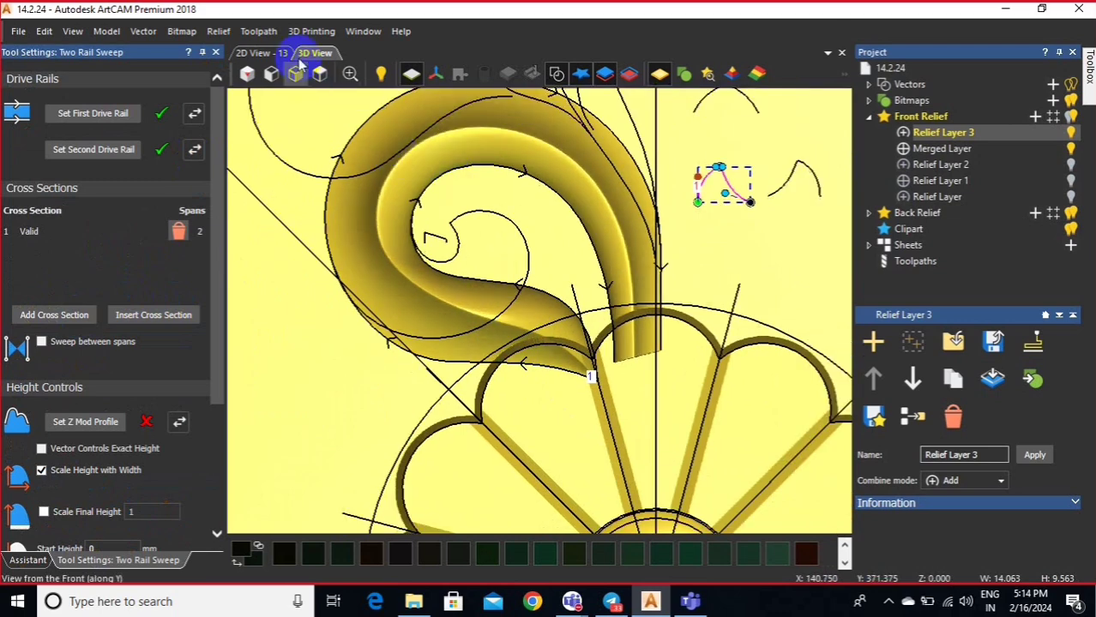
- Add the mirrored peaked curve as the sweep's end cross section and insert it again midway along the rails at the scroll's outer bend
{"action": "left_click", "coordinate": [273, 52]}
{"action": "scroll", "coordinate": [614, 411], "scroll_direction": "down", "scroll_amount": 2}
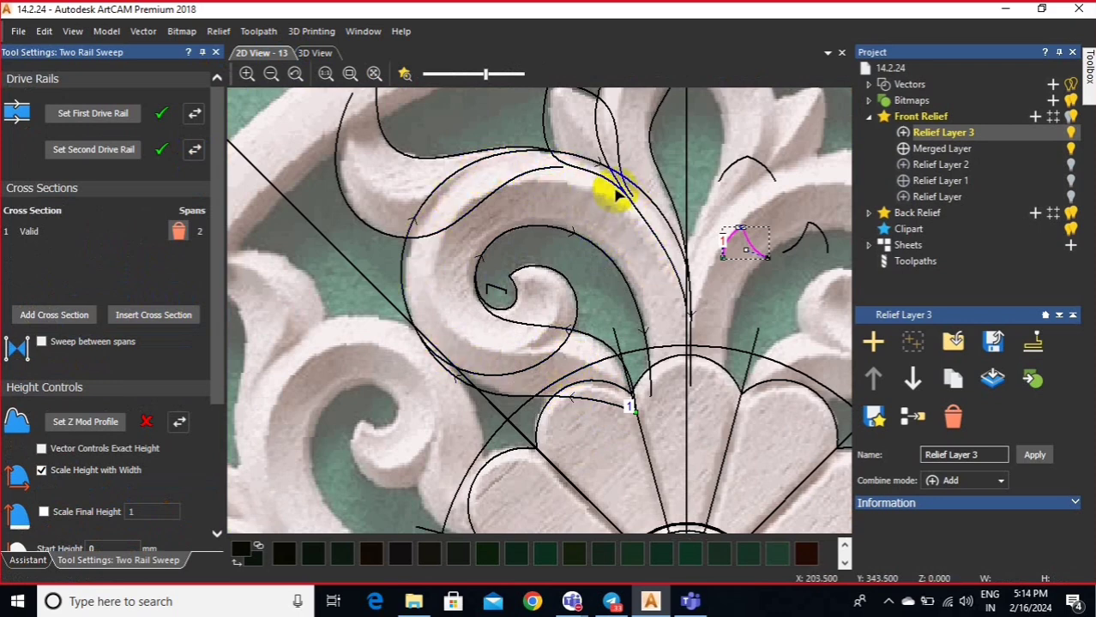
{"action": "left_click", "coordinate": [314, 52]}
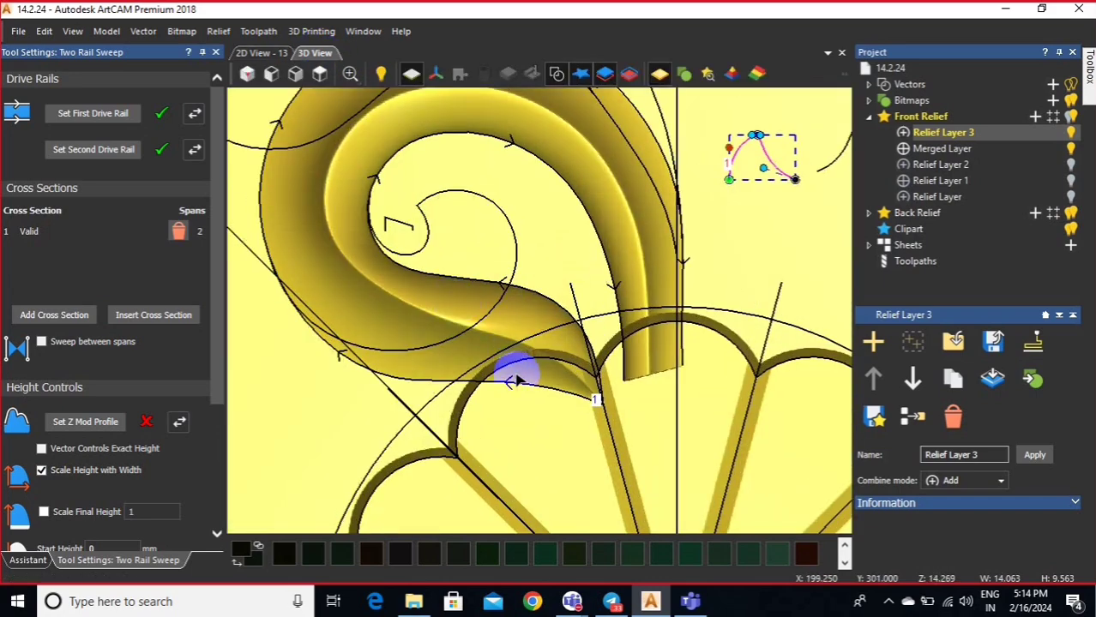
{"action": "scroll", "coordinate": [549, 326], "scroll_direction": "down", "scroll_amount": 1}
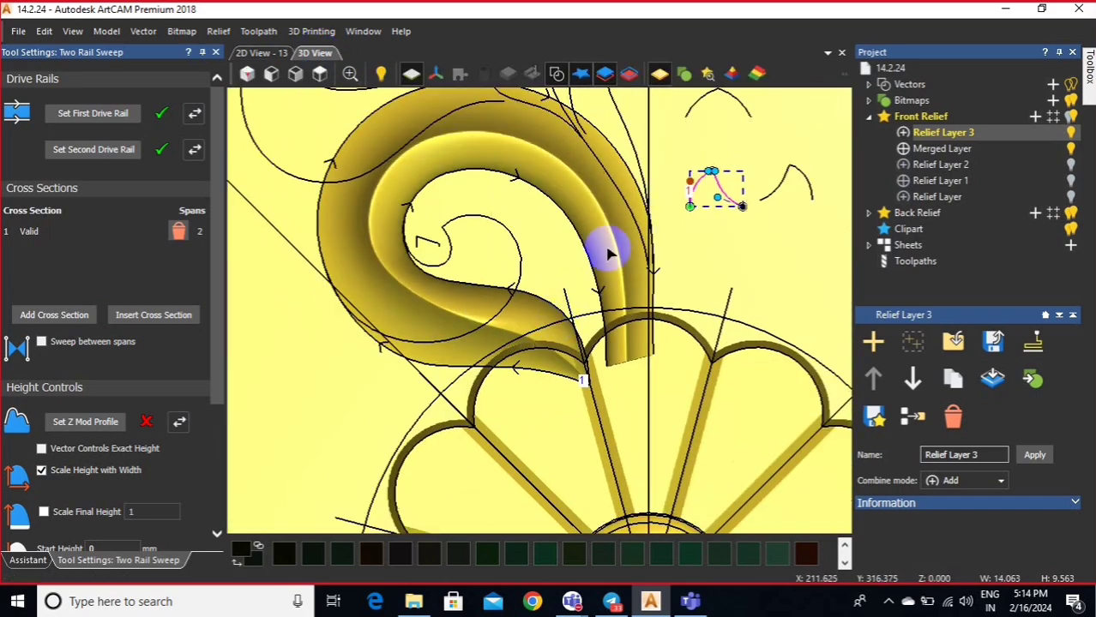
{"action": "left_click", "coordinate": [784, 204]}
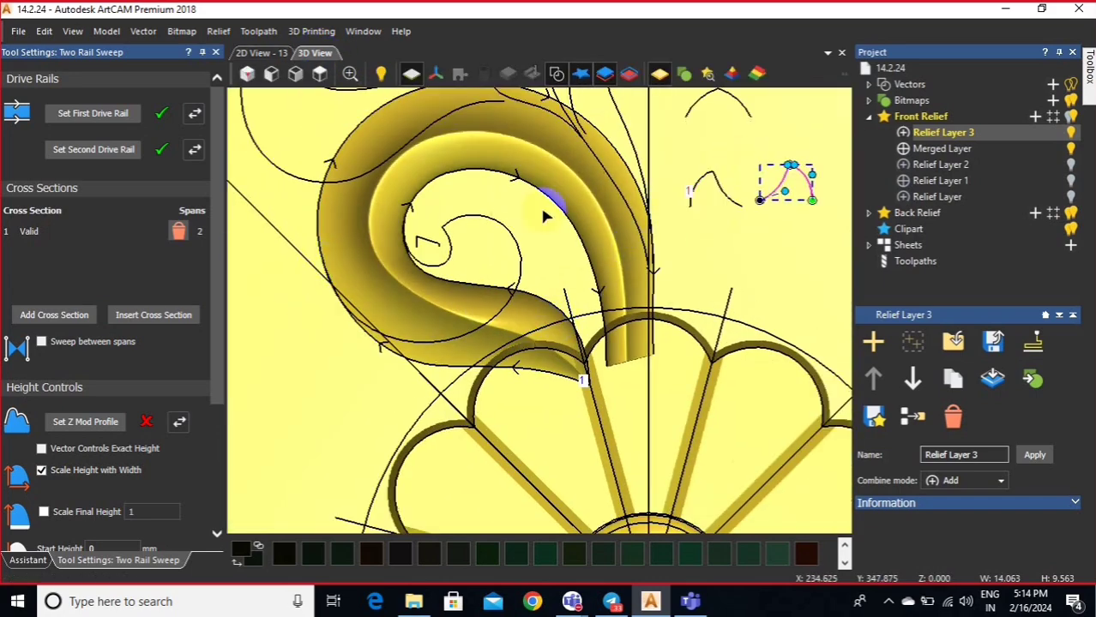
{"action": "left_click", "coordinate": [57, 317]}
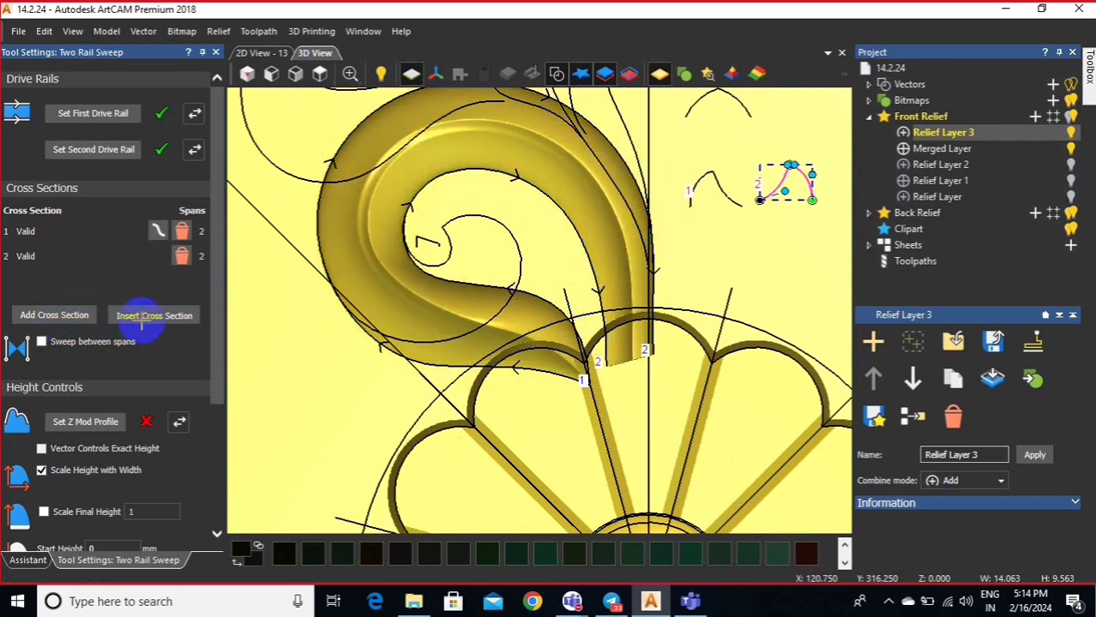
{"action": "left_click", "coordinate": [141, 319]}
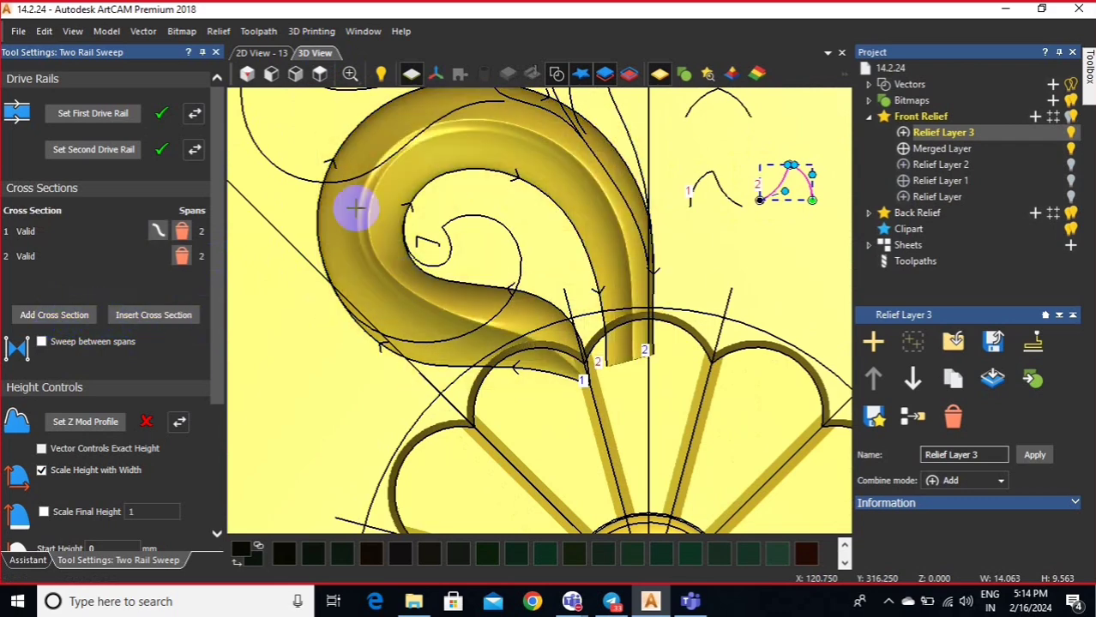
{"action": "left_click", "coordinate": [329, 273]}
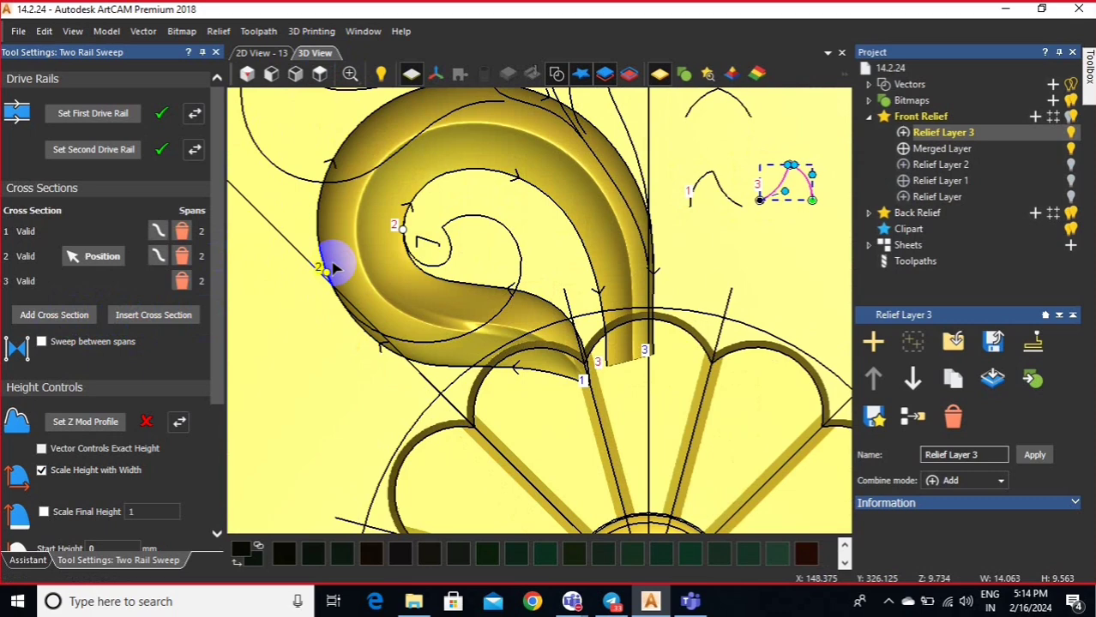
- Examine the two profile curves and the swept surface where the first two cross sections blend near the flower petals
{"action": "left_click", "coordinate": [699, 214]}
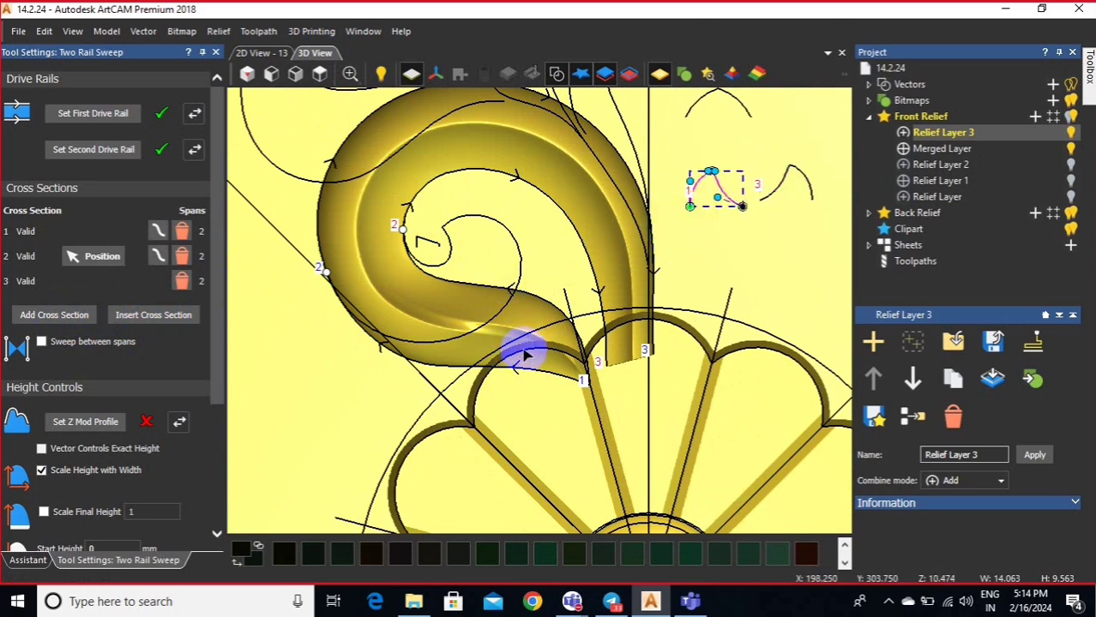
{"action": "left_click", "coordinate": [759, 180]}
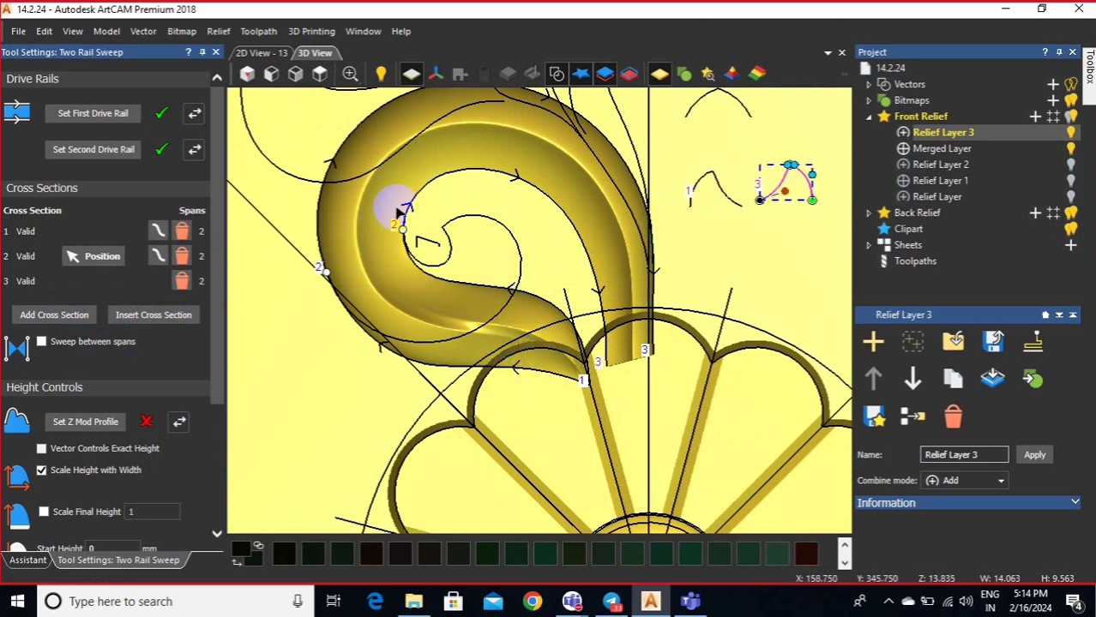
{"action": "scroll", "coordinate": [483, 341], "scroll_direction": "up", "scroll_amount": 3}
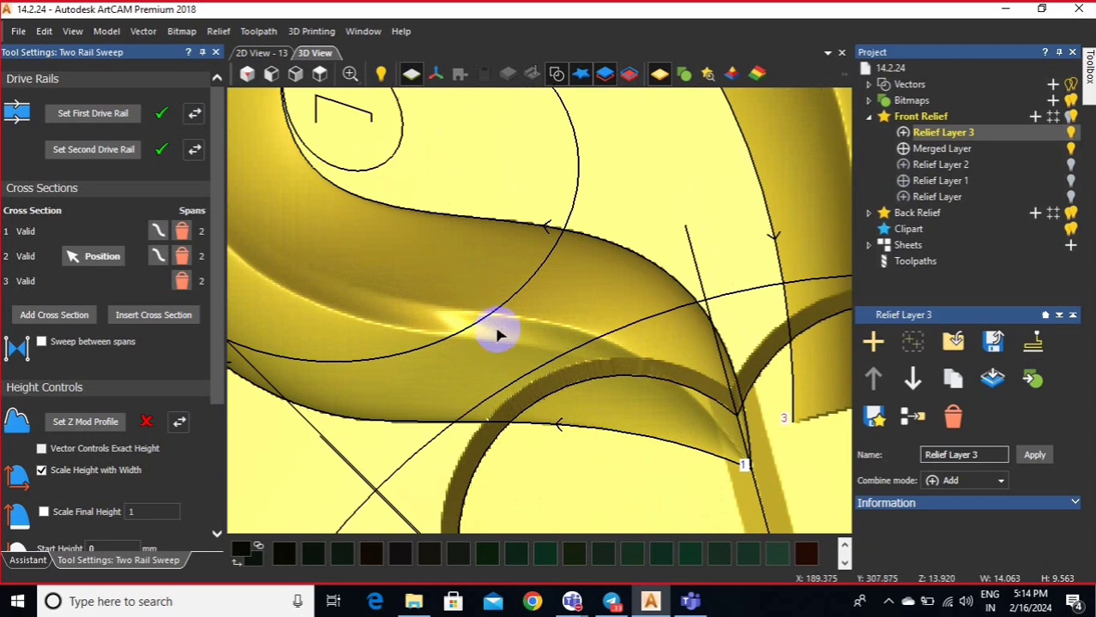
- Enable Sweep between spans and remove all three cross sections from the Two Rail Sweep
{"action": "scroll", "coordinate": [490, 341], "scroll_direction": "down", "scroll_amount": 4}
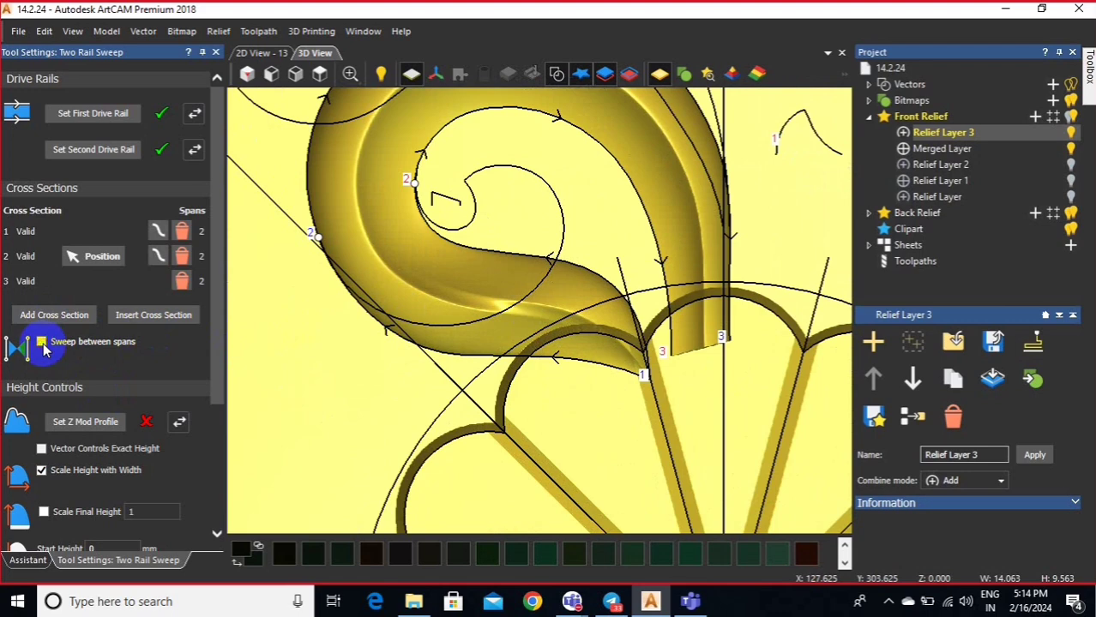
{"action": "left_click", "coordinate": [41, 342]}
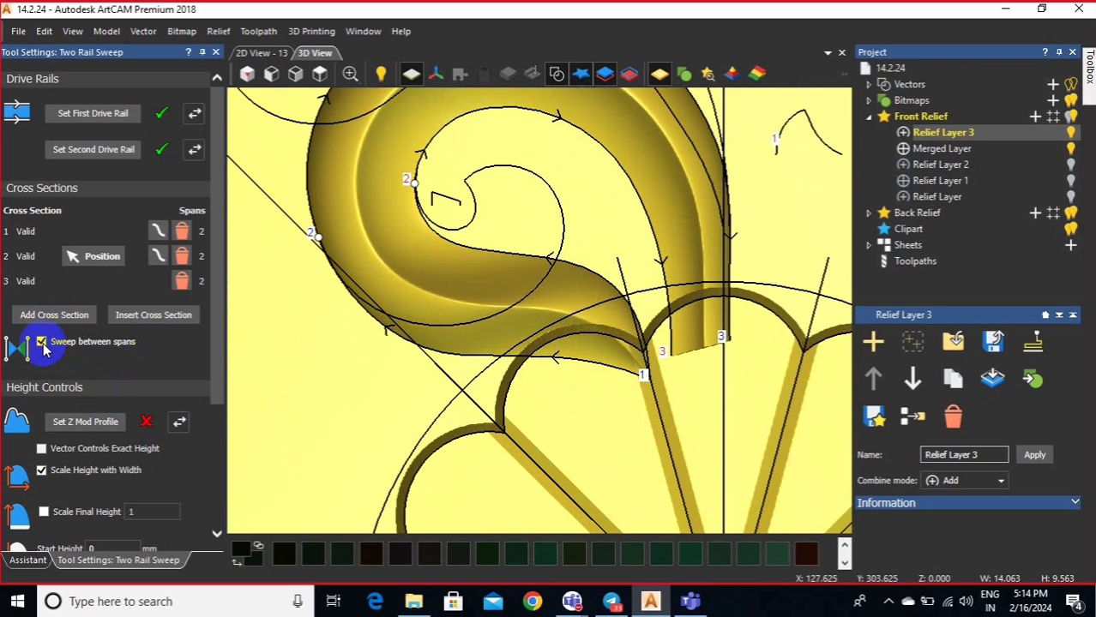
{"action": "left_click", "coordinate": [183, 282]}
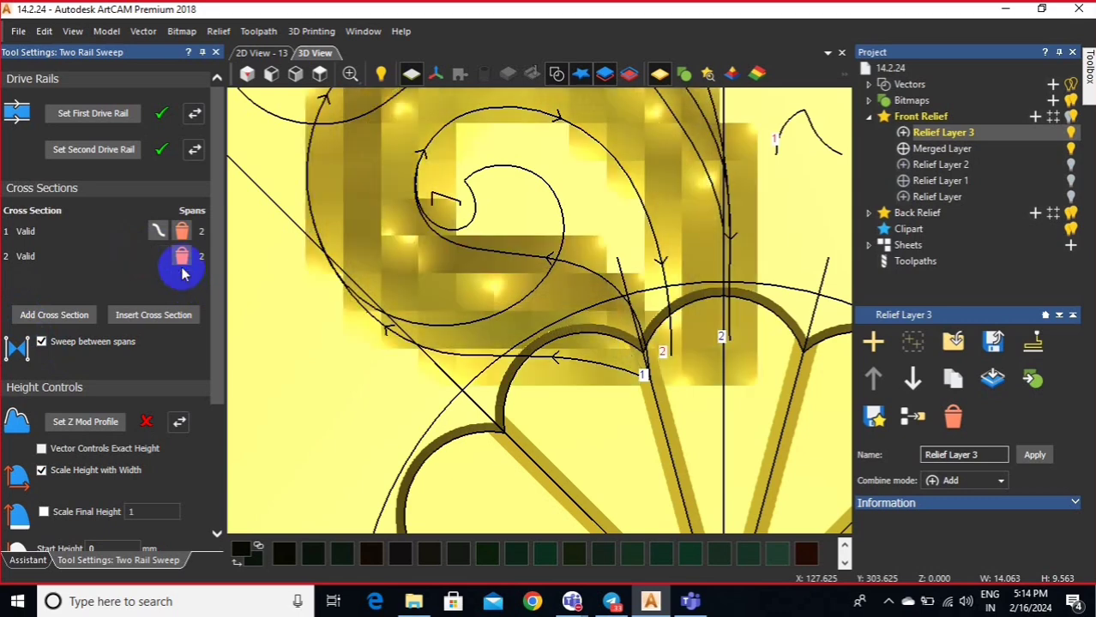
{"action": "left_click", "coordinate": [182, 256]}
{"action": "left_click", "coordinate": [181, 232]}
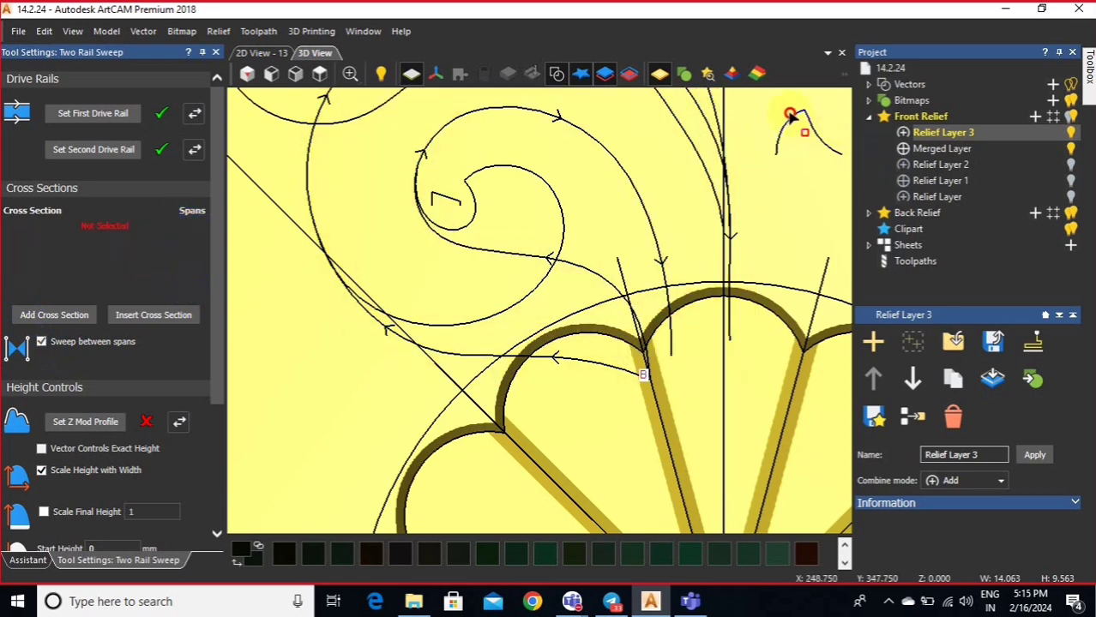
- Add the original peaked curve as start cross section and the mirrored one as end, inserting the mirrored curve again midway along the rails
{"action": "left_click", "coordinate": [790, 115]}
{"action": "left_click", "coordinate": [44, 315]}
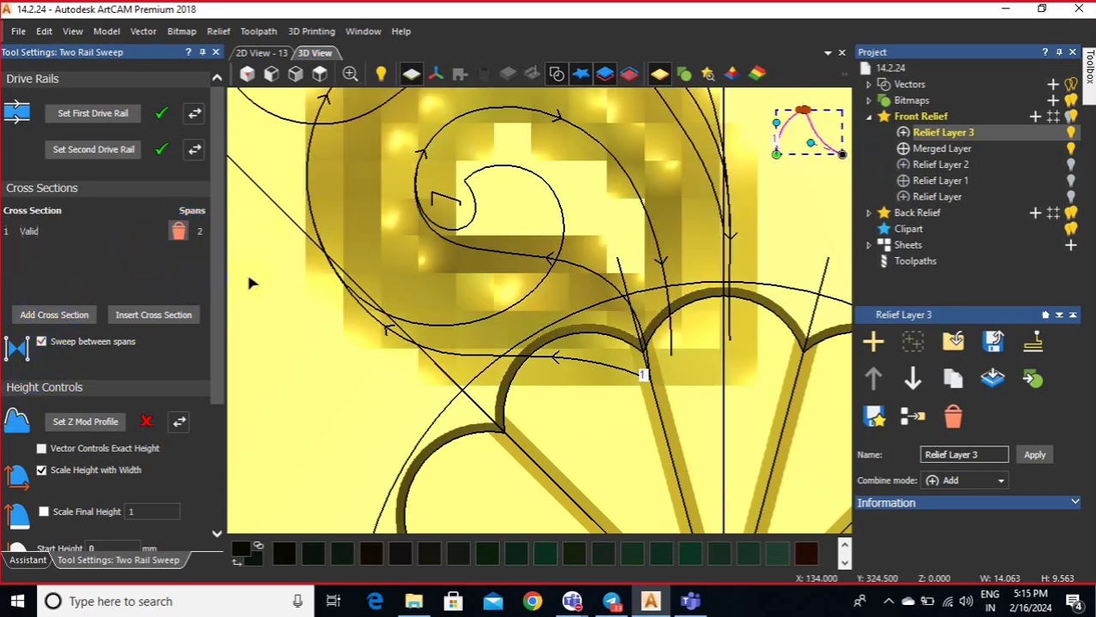
{"action": "scroll", "coordinate": [570, 306], "scroll_direction": "down", "scroll_amount": 2}
{"action": "left_click", "coordinate": [755, 172]}
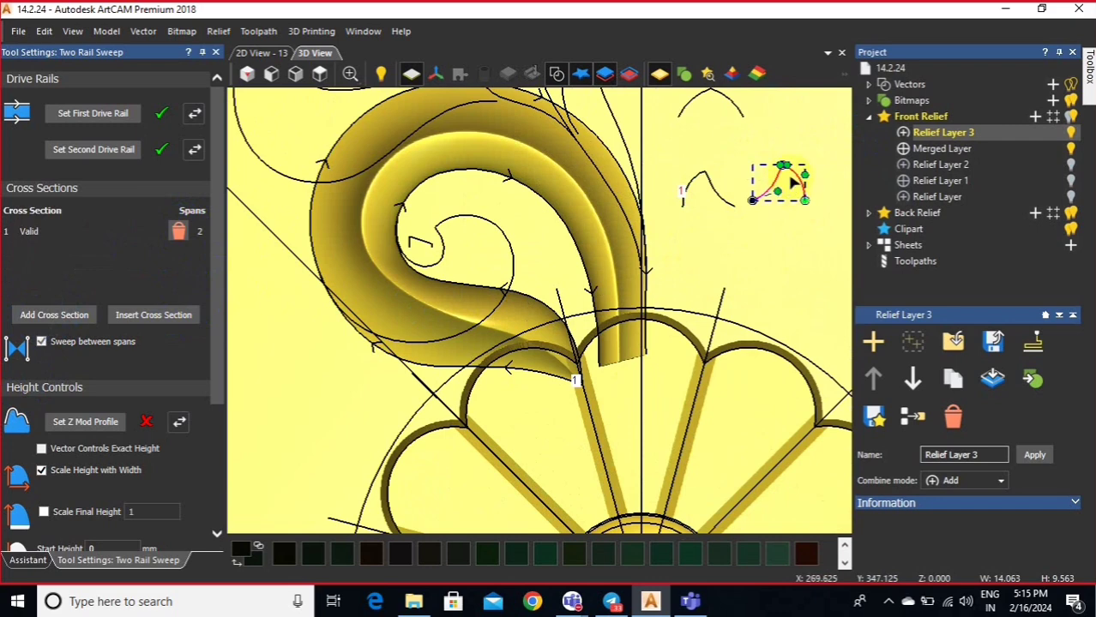
{"action": "left_click", "coordinate": [68, 313]}
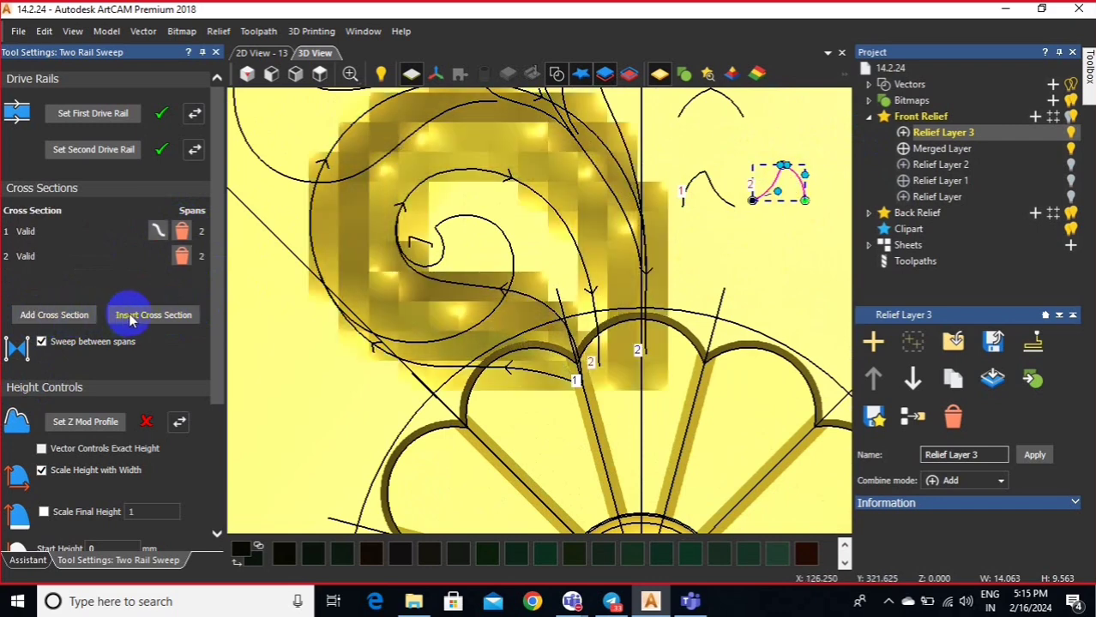
{"action": "left_click", "coordinate": [128, 316]}
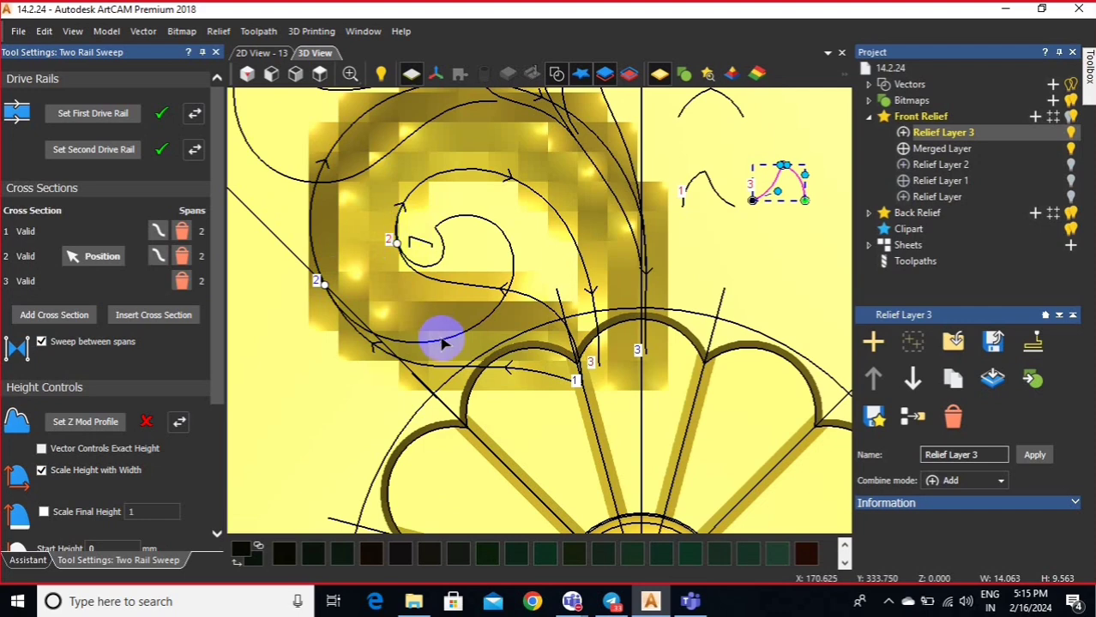
{"action": "scroll", "coordinate": [435, 263], "scroll_direction": "up", "scroll_amount": 1}
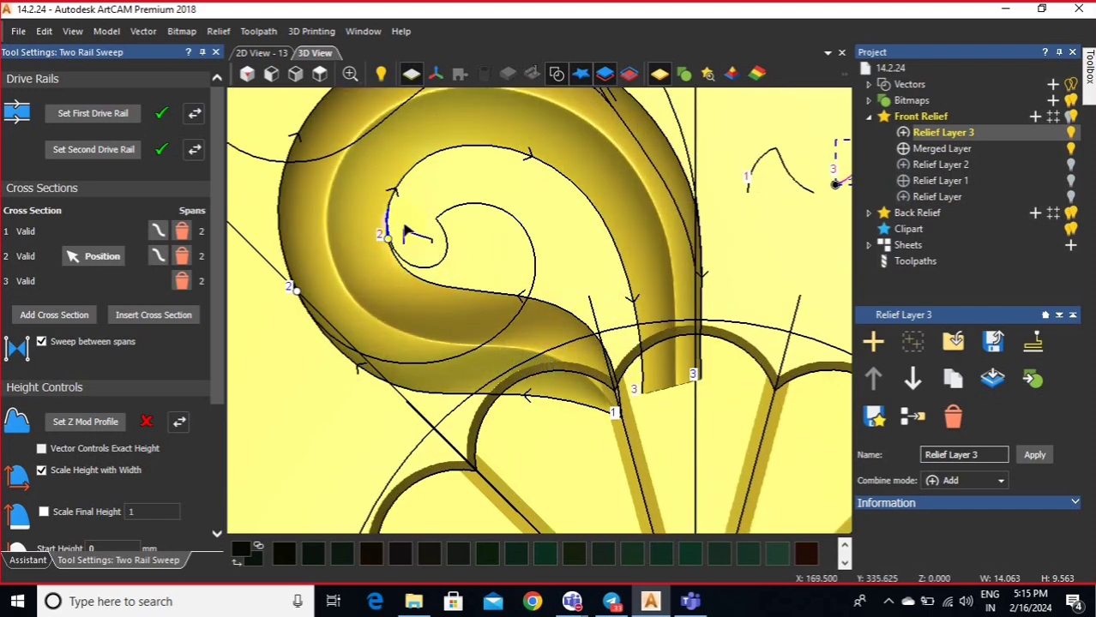
- Compare the blend near the flower petals with Sweep between spans off and on, leaving the option on
{"action": "left_click", "coordinate": [40, 345]}
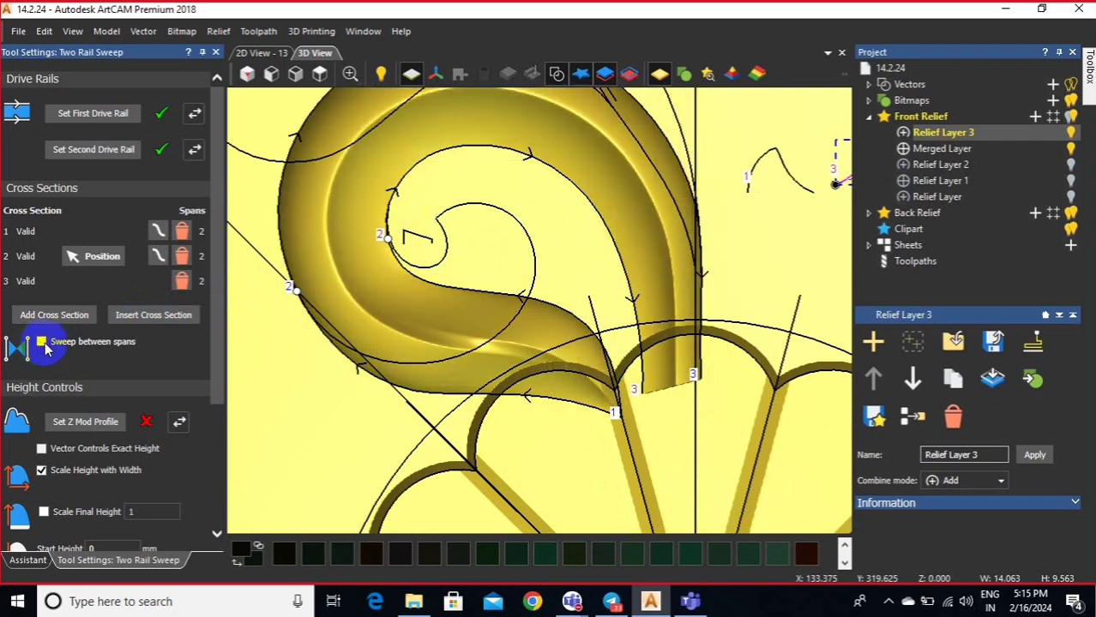
{"action": "left_click", "coordinate": [40, 343]}
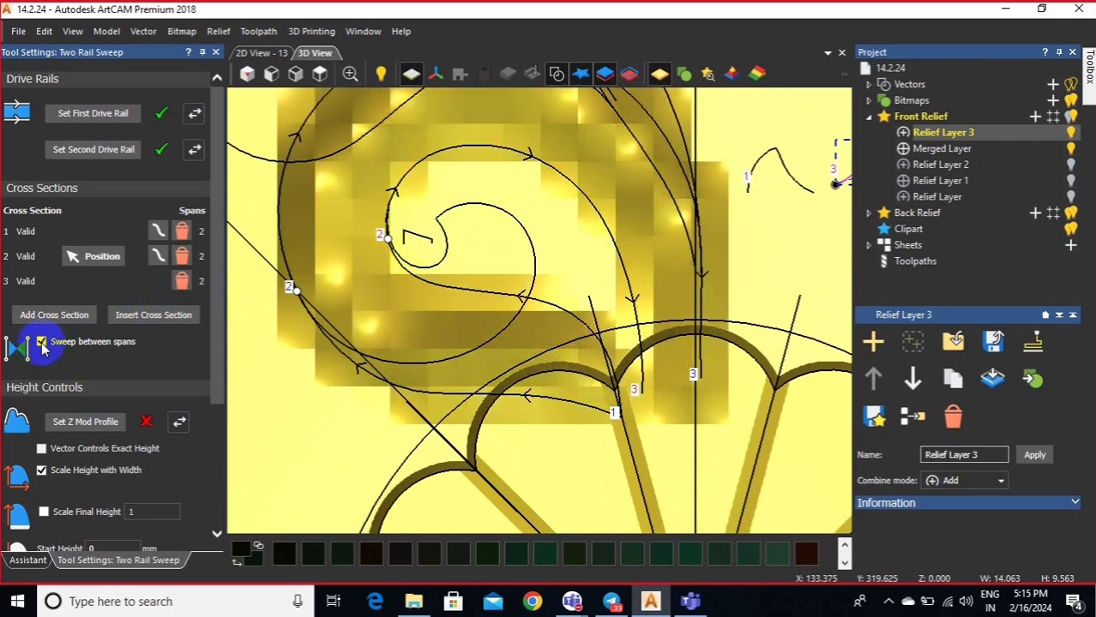
{"action": "scroll", "coordinate": [462, 343], "scroll_direction": "up", "scroll_amount": 2}
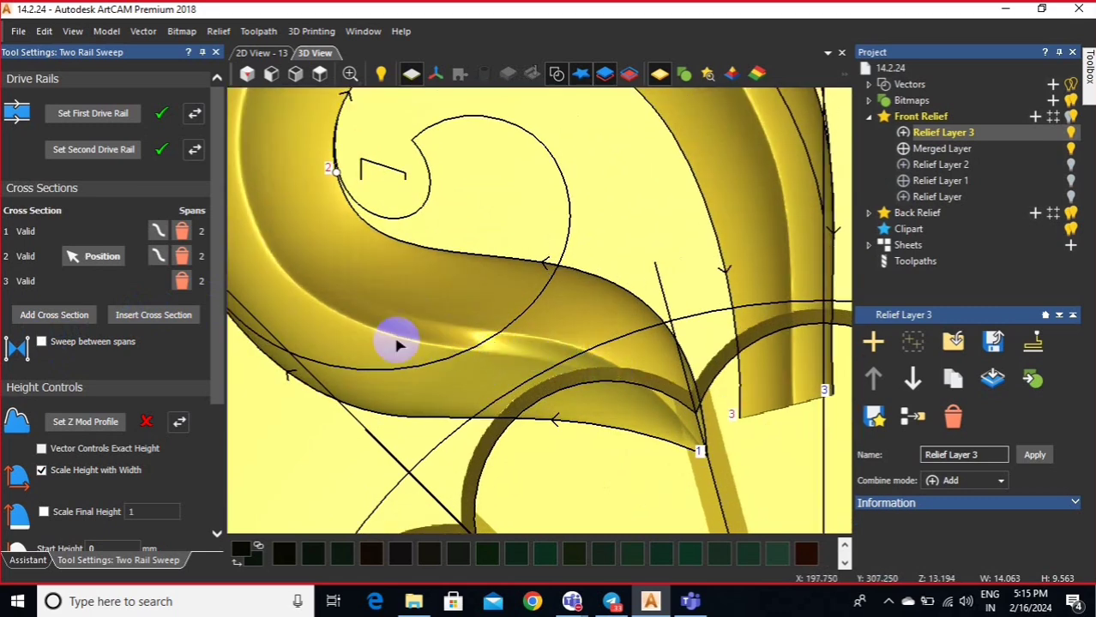
{"action": "left_click", "coordinate": [41, 343]}
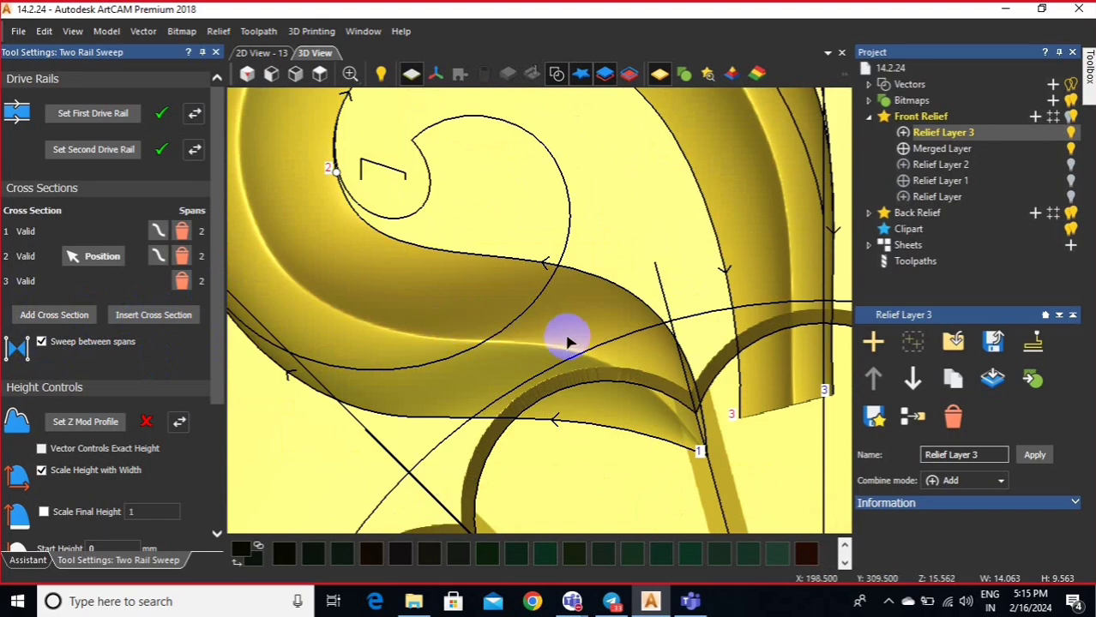
- Slide the middle cross section's positions on both rails from the scroll's outer bend towards the flower petals
{"action": "scroll", "coordinate": [549, 317], "scroll_direction": "down", "scroll_amount": 2}
{"action": "scroll", "coordinate": [485, 224], "scroll_direction": "up", "scroll_amount": 1}
{"action": "scroll", "coordinate": [579, 309], "scroll_direction": "down", "scroll_amount": 1}
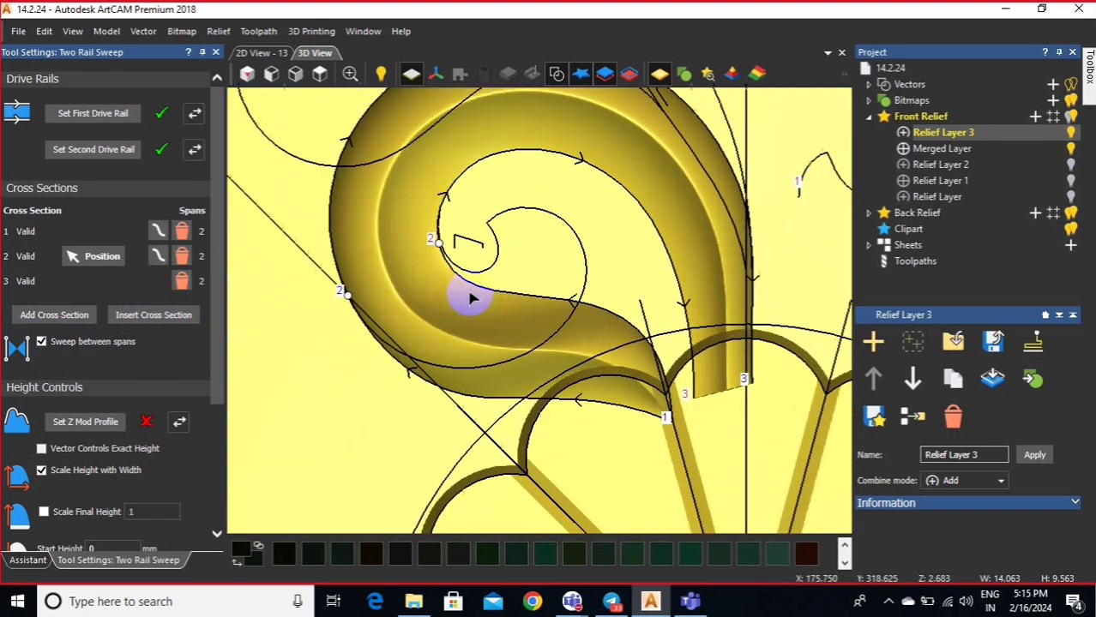
{"action": "mouse_move", "coordinate": [347, 295]}
{"action": "left_mouse_down"}
{"action": "mouse_move", "coordinate": [354, 313]}
{"action": "mouse_move", "coordinate": [416, 322]}
{"action": "left_mouse_up"}
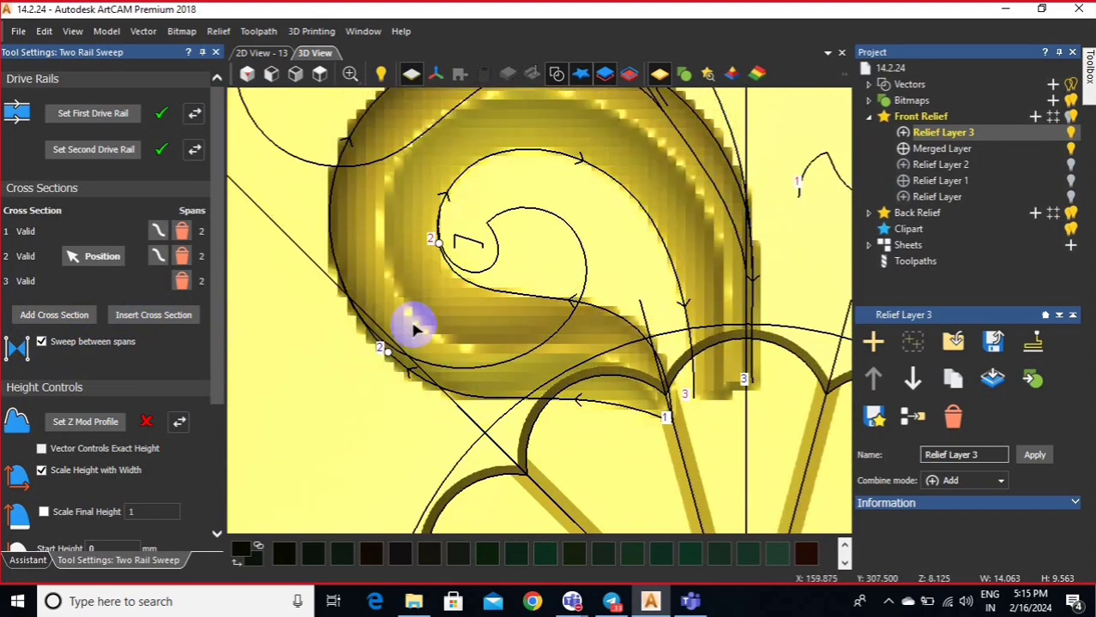
{"action": "mouse_move", "coordinate": [439, 248]}
{"action": "left_mouse_down"}
{"action": "mouse_move", "coordinate": [452, 281]}
{"action": "mouse_move", "coordinate": [518, 336]}
{"action": "left_mouse_up"}
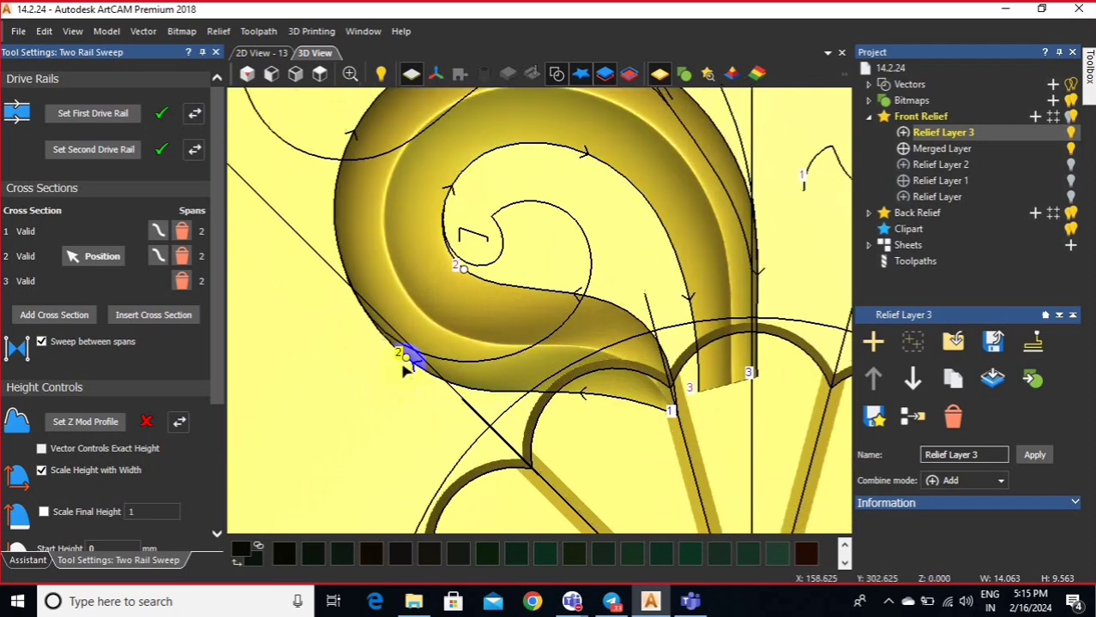
{"action": "left_click_drag", "start_coordinate": [414, 366], "coordinate": [447, 369]}
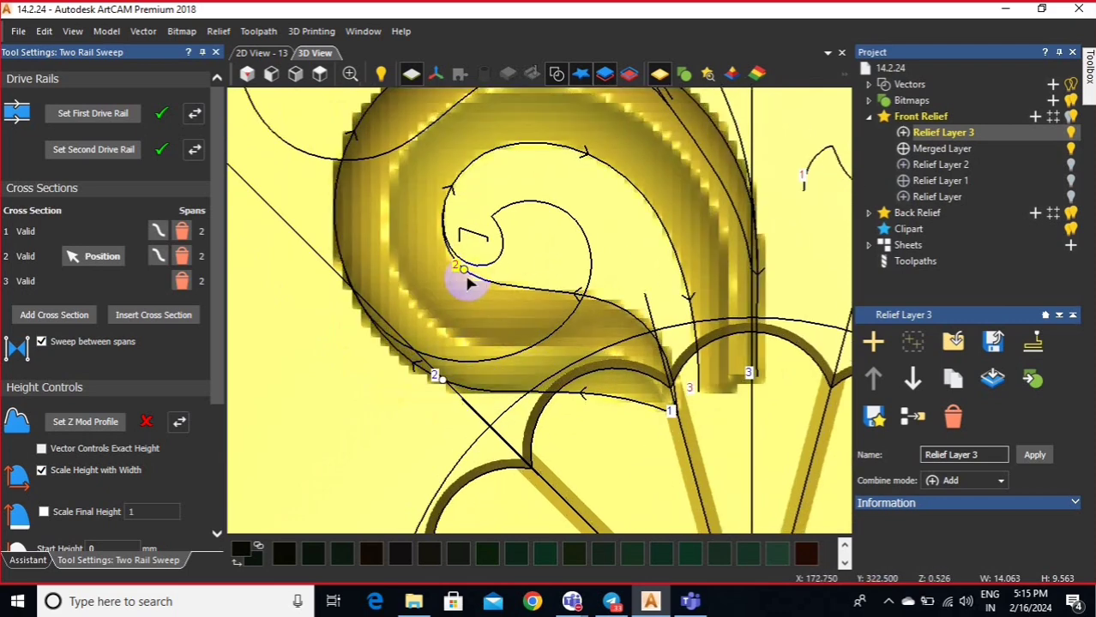
{"action": "left_click_drag", "start_coordinate": [465, 273], "coordinate": [477, 281]}
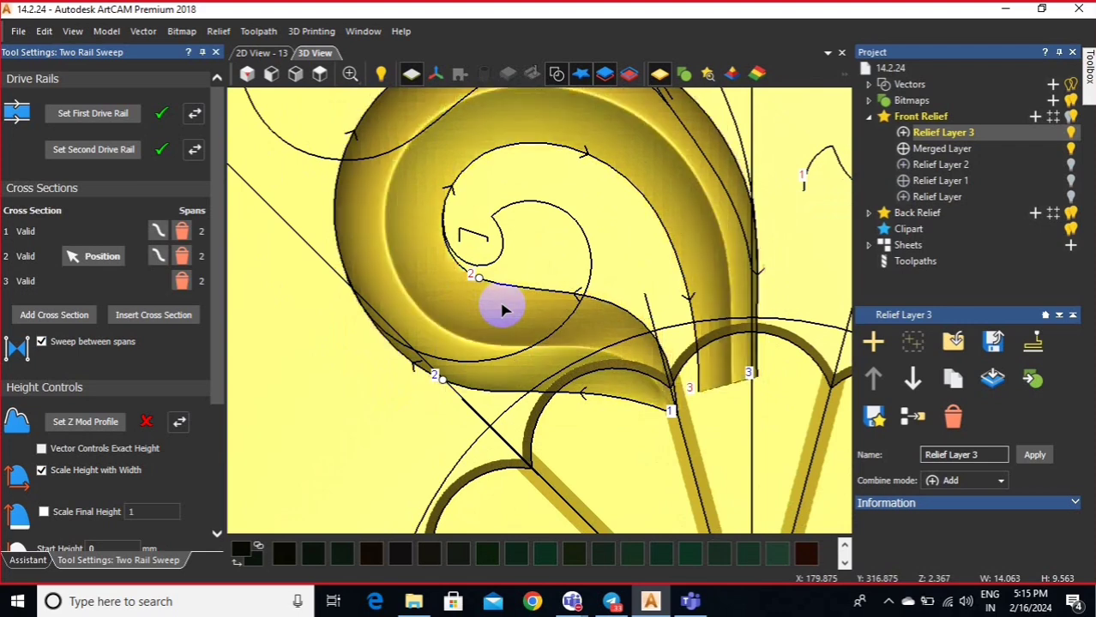
{"action": "scroll", "coordinate": [554, 287], "scroll_direction": "down", "scroll_amount": 3}
{"action": "scroll", "coordinate": [543, 269], "scroll_direction": "up", "scroll_amount": 1}
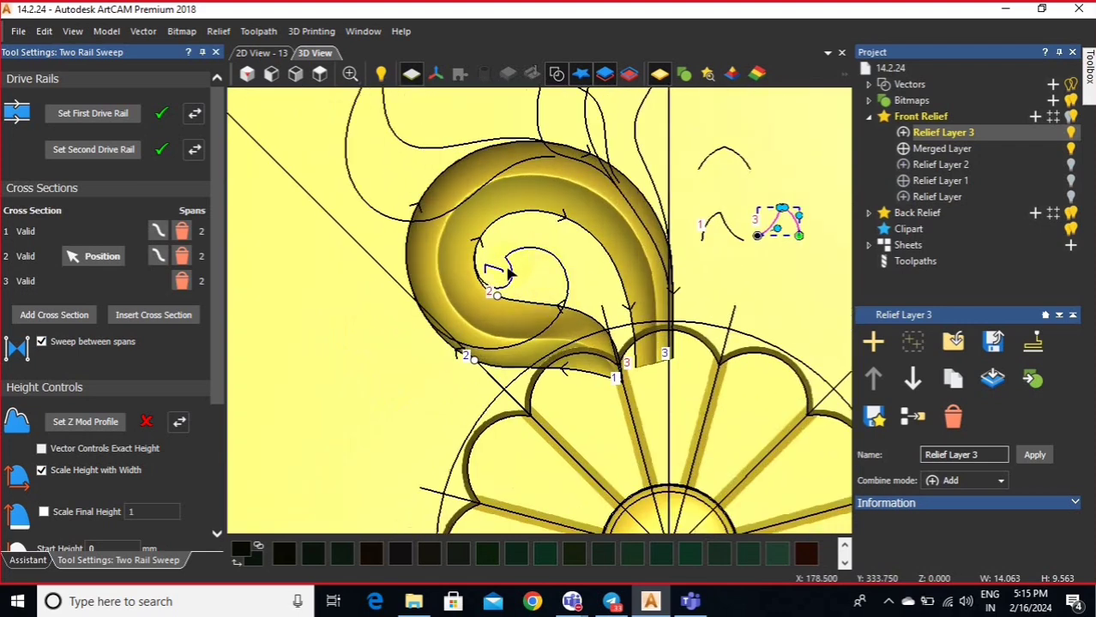
- Lower the outer rail's end node level with the inner rail's end and check the outline against the reference picture
{"action": "scroll", "coordinate": [673, 336], "scroll_direction": "up", "scroll_amount": 1}
{"action": "left_click", "coordinate": [673, 358]}
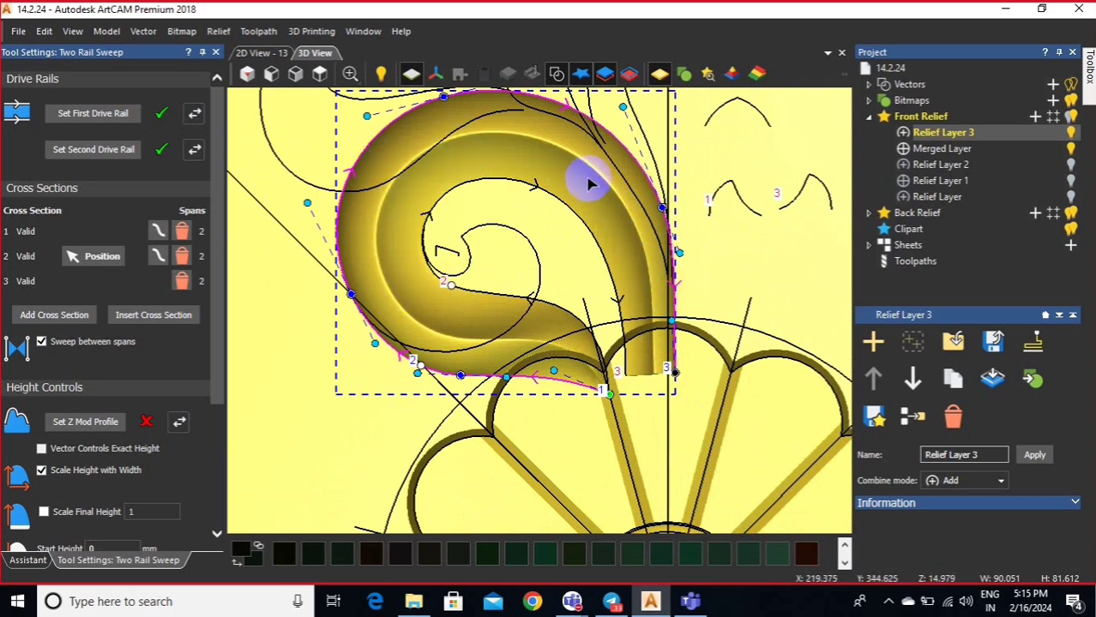
{"action": "left_click", "coordinate": [267, 54]}
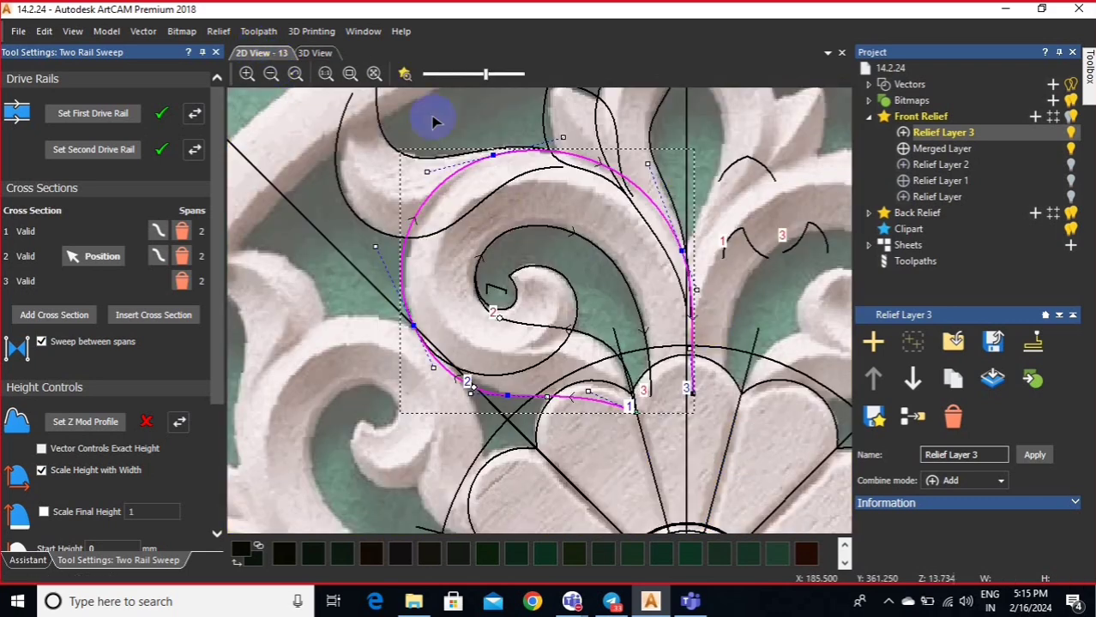
{"action": "left_click", "coordinate": [315, 53]}
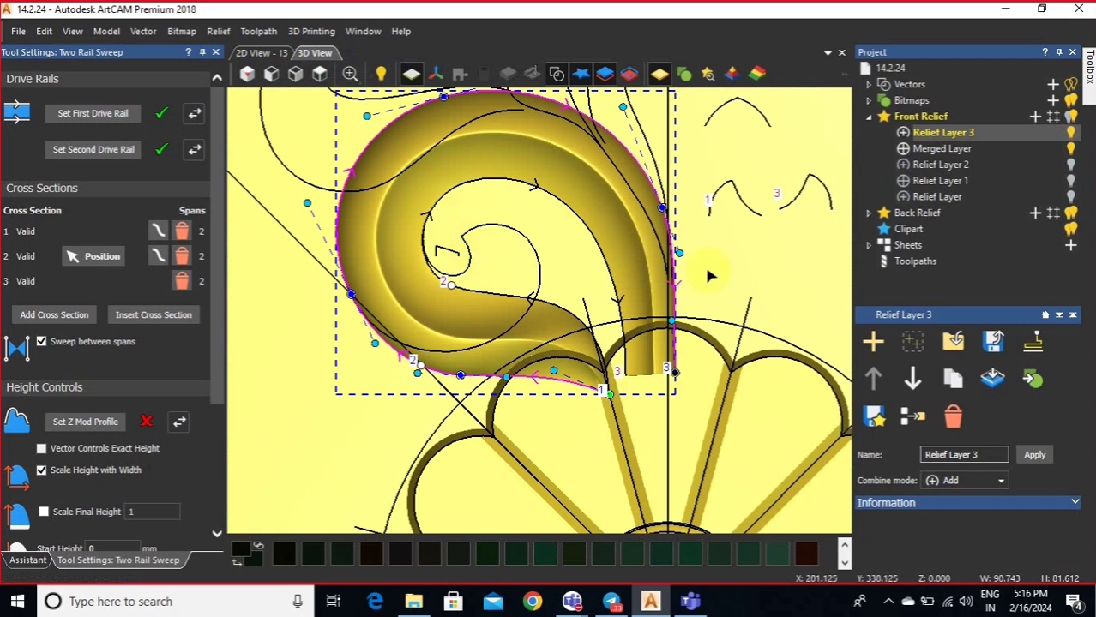
- Move the inner rail's end node and the node above it towards the outer rail, adjusting the curve handle to narrow the scroll's tail
{"action": "left_click", "coordinate": [625, 375]}
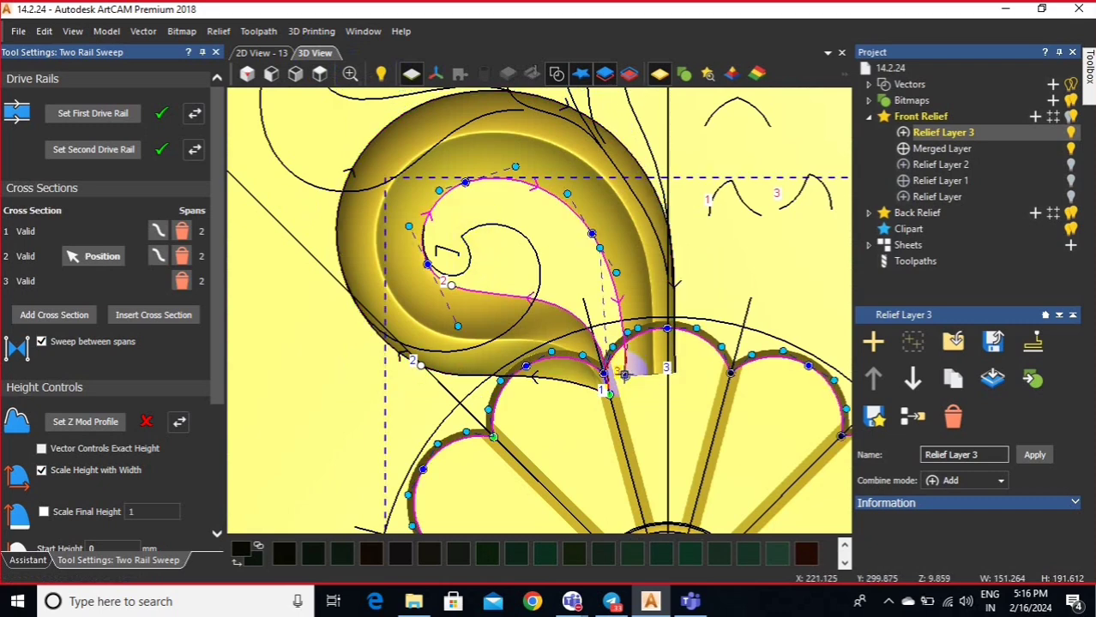
{"action": "left_click", "coordinate": [624, 375]}
{"action": "left_click_drag", "start_coordinate": [625, 375], "coordinate": [639, 378]}
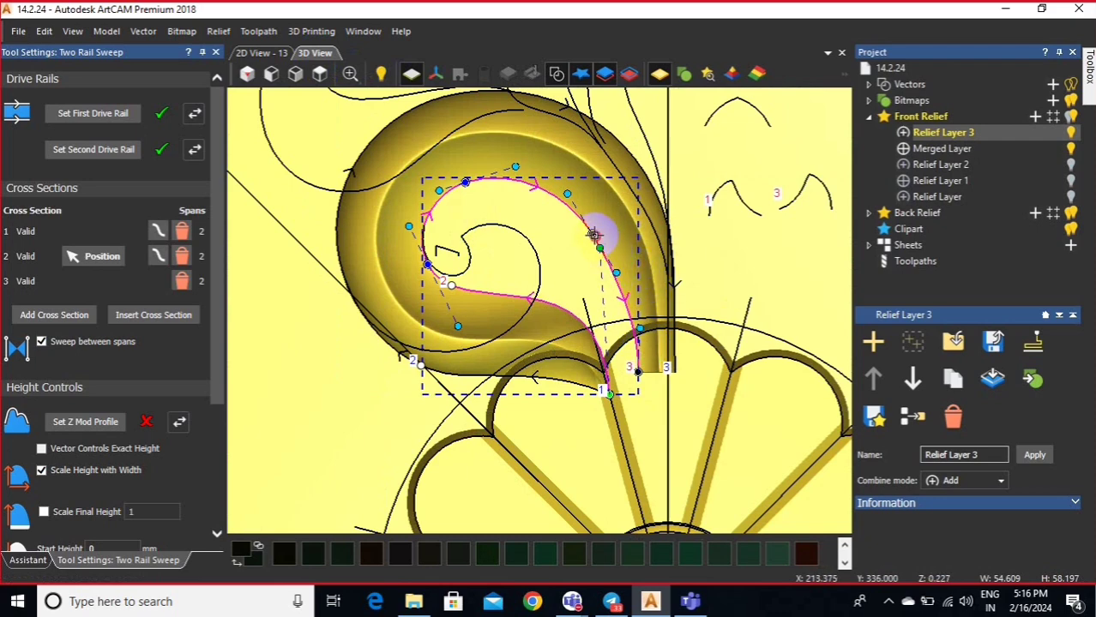
{"action": "left_click_drag", "start_coordinate": [592, 234], "coordinate": [602, 232]}
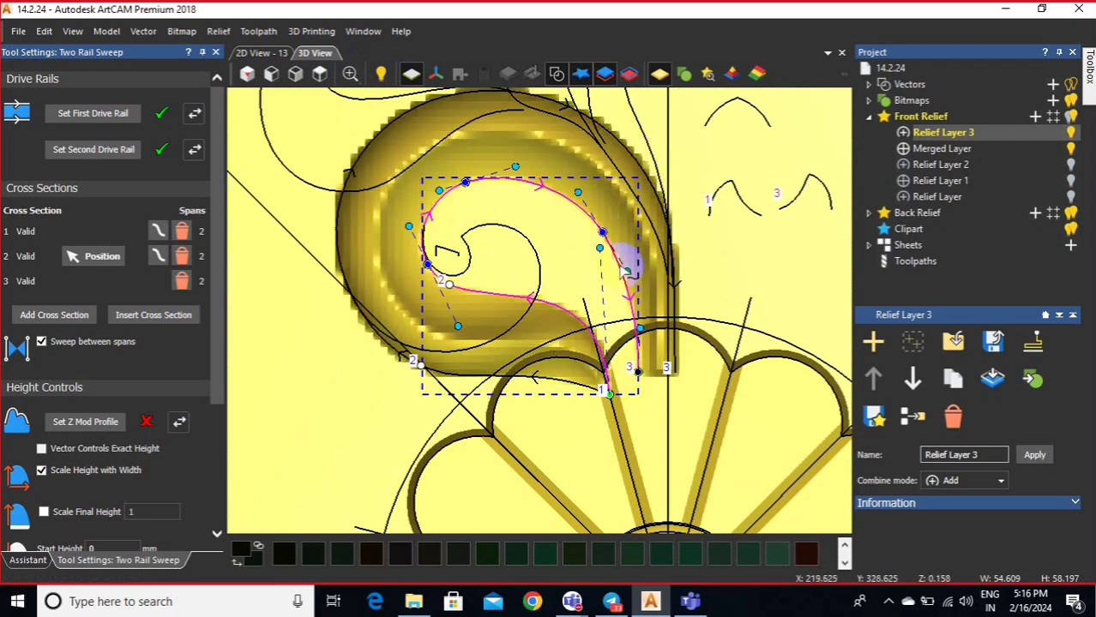
{"action": "left_click_drag", "start_coordinate": [627, 272], "coordinate": [630, 266]}
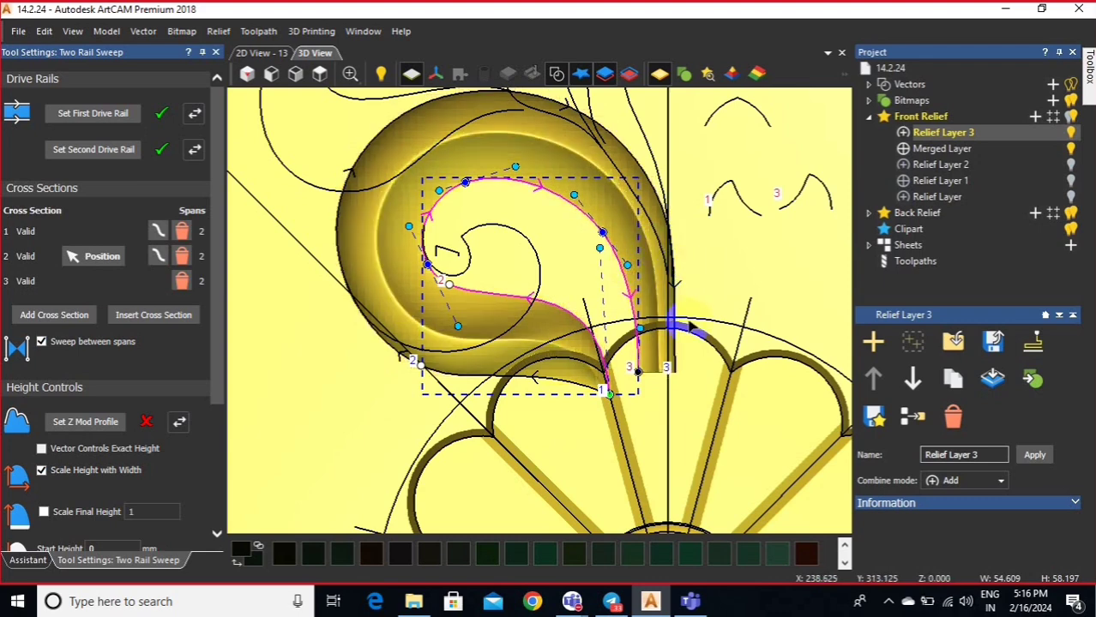
{"action": "scroll", "coordinate": [688, 323], "scroll_direction": "down", "scroll_amount": 1}
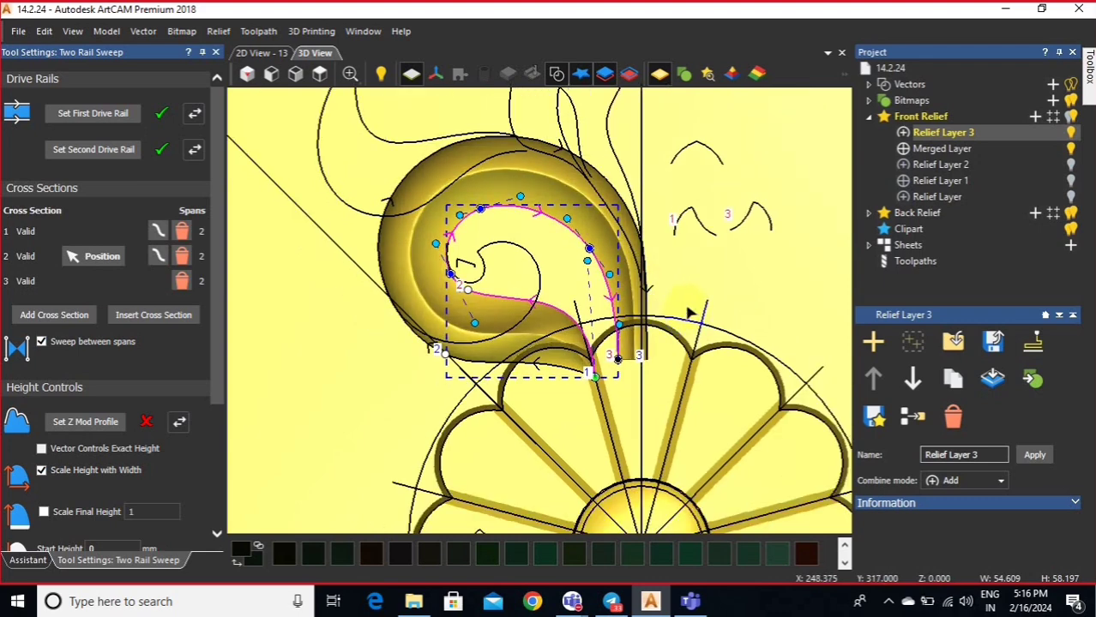
{"action": "scroll", "coordinate": [60, 401], "scroll_direction": "down", "scroll_amount": 1}
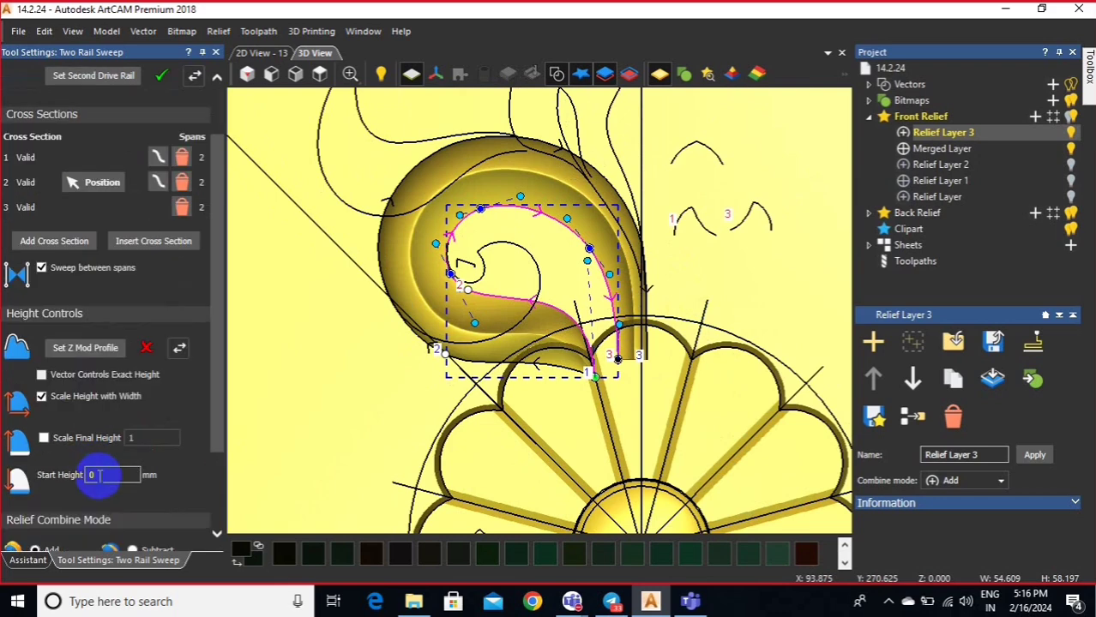
- Set the sweep's start height to 1 mm and scale final height to 10, apply the relief, and close the Two Rail Sweep settings
{"action": "left_click_drag", "start_coordinate": [100, 475], "coordinate": [45, 476]}
{"action": "type", "text": "1"}
{"action": "left_click", "coordinate": [44, 438]}
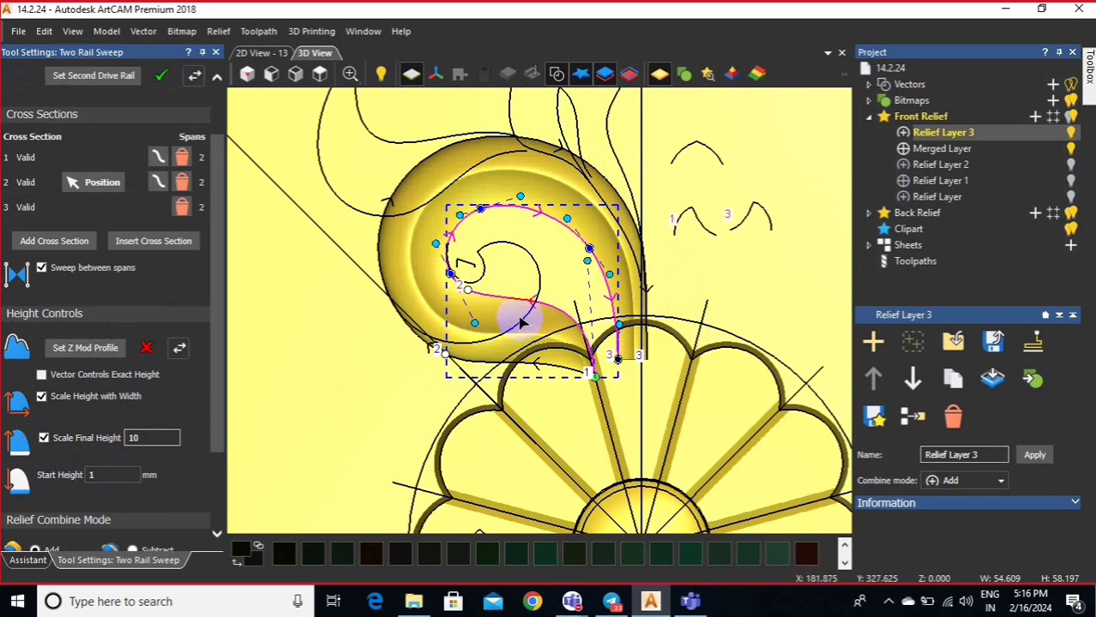
{"action": "scroll", "coordinate": [122, 429], "scroll_direction": "down", "scroll_amount": 3}
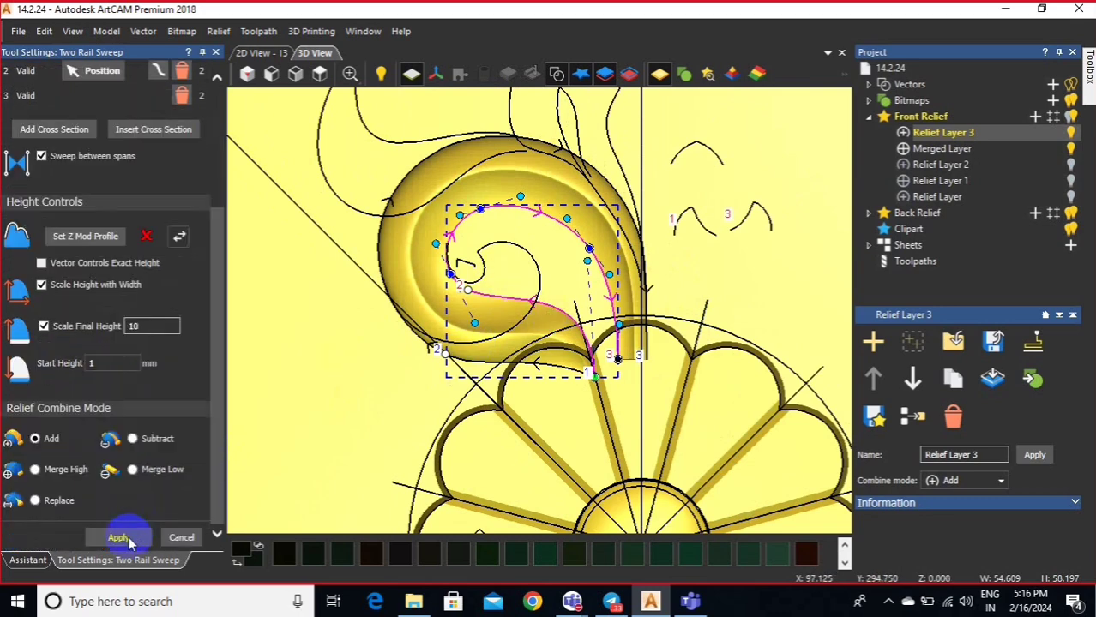
{"action": "left_click", "coordinate": [118, 539]}
{"action": "left_click", "coordinate": [178, 536]}
- Start a Two Rail Sweep on the two inner spiral curves and add the peaked profile beneath the arch profile as its cross section
{"action": "scroll", "coordinate": [531, 272], "scroll_direction": "up", "scroll_amount": 2}
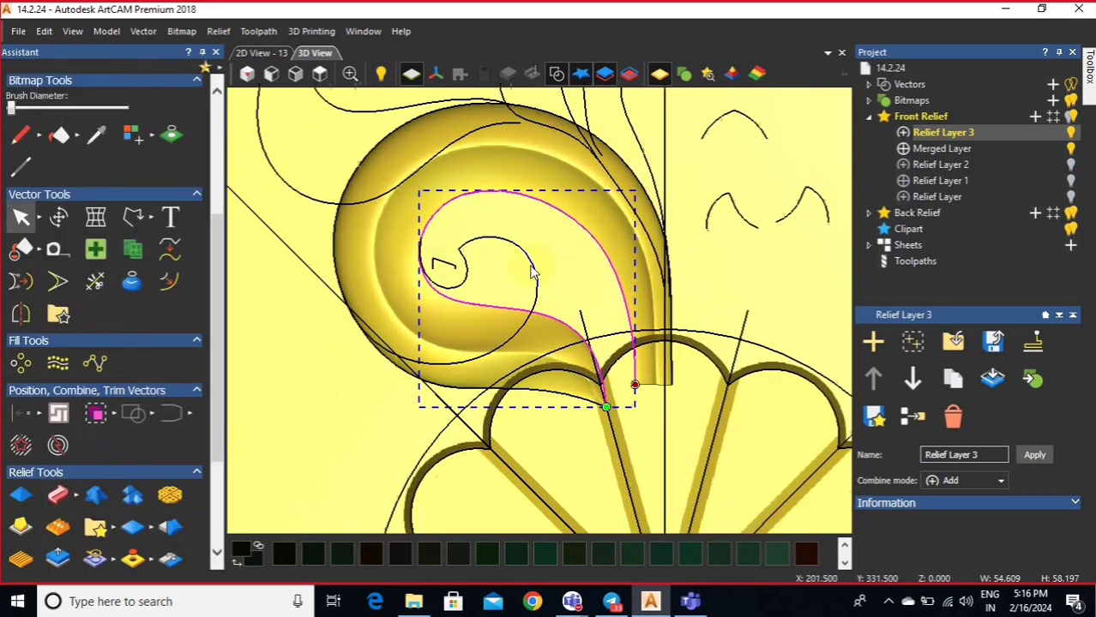
{"action": "left_click", "coordinate": [493, 245]}
{"action": "left_click_drag", "start_coordinate": [488, 265], "coordinate": [459, 243]}
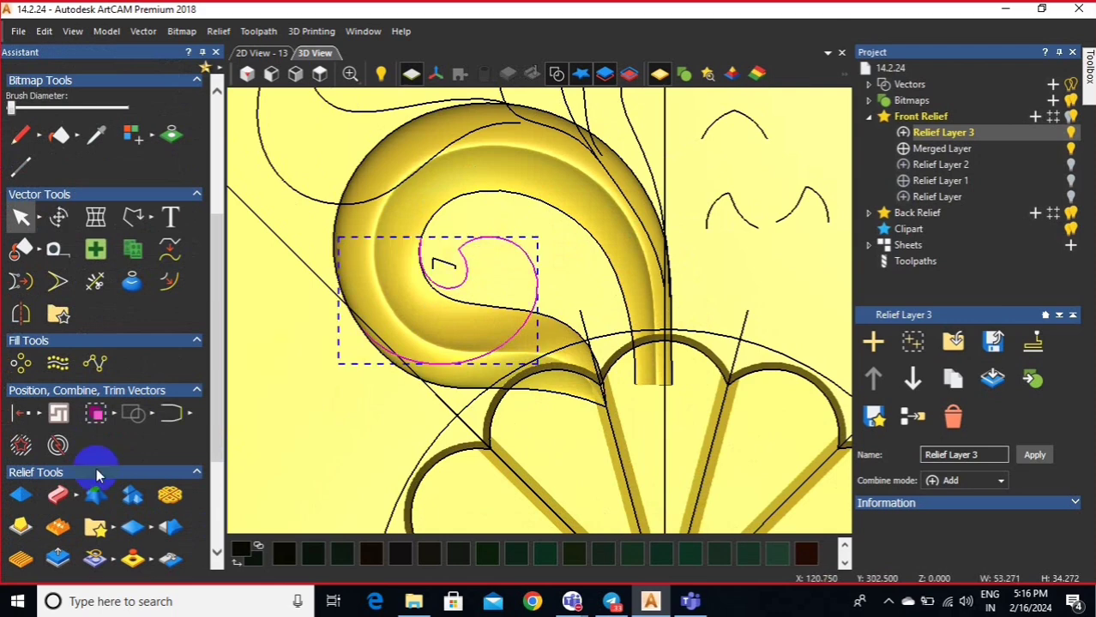
{"action": "left_click", "coordinate": [54, 494]}
{"action": "left_click", "coordinate": [708, 204]}
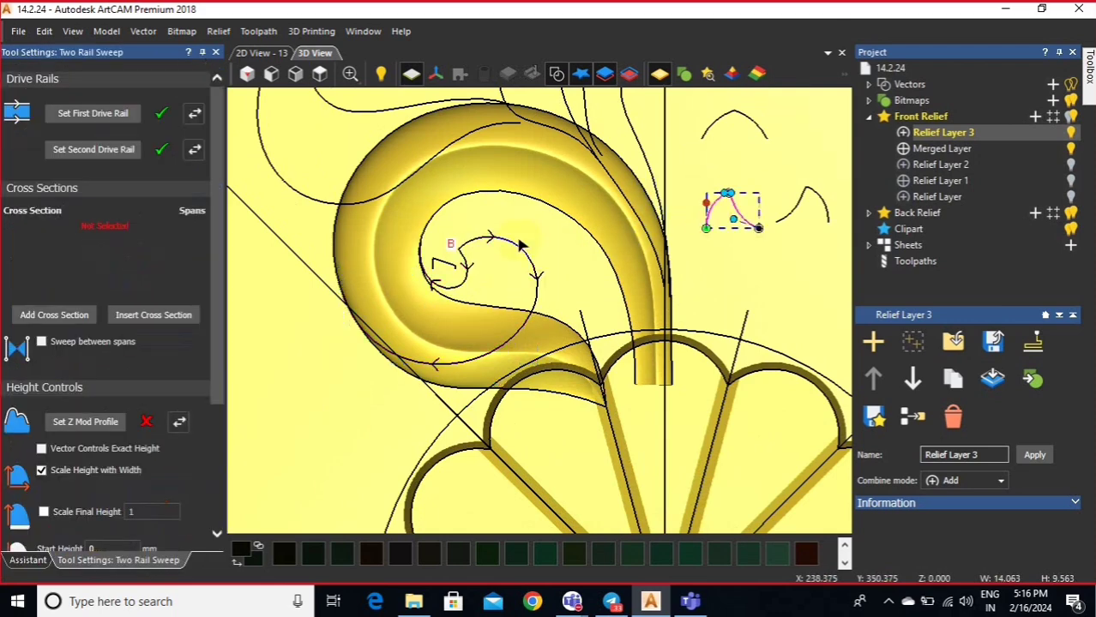
{"action": "left_click", "coordinate": [60, 318]}
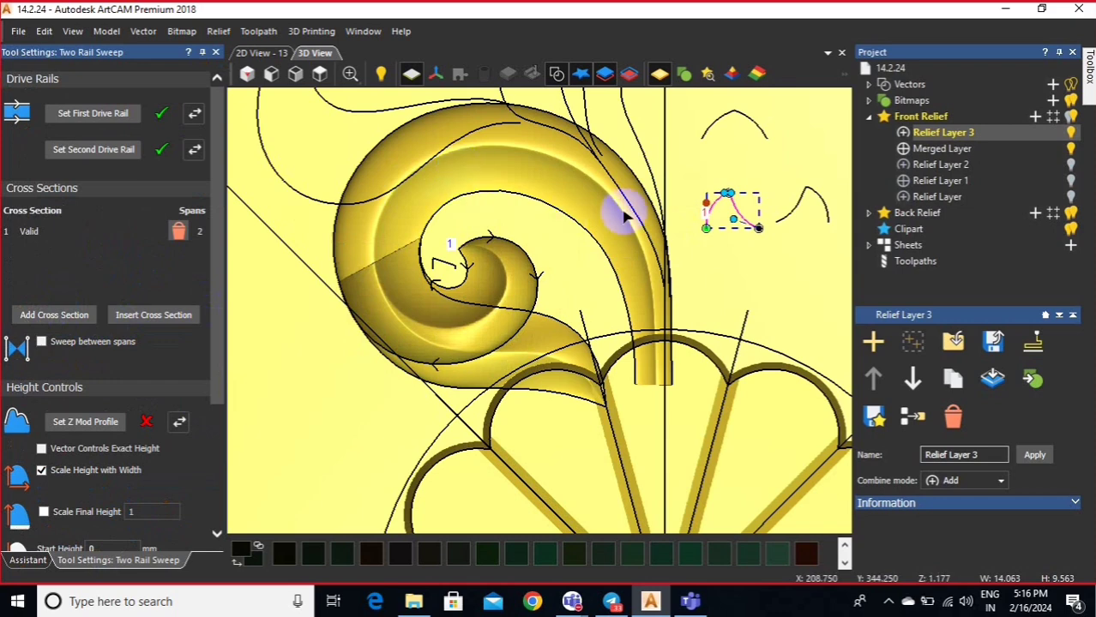
- Add a new layer to the front relief and set its combine mode to Merge High
{"action": "scroll", "coordinate": [710, 211], "scroll_direction": "up", "scroll_amount": 5}
{"action": "scroll", "coordinate": [710, 211], "scroll_direction": "down", "scroll_amount": 7}
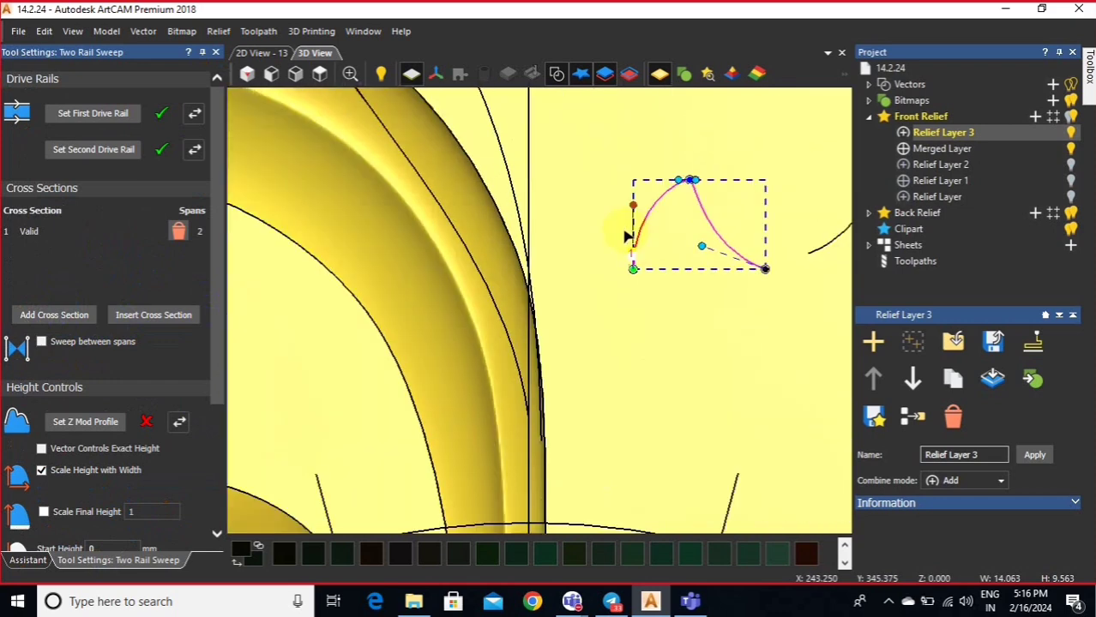
{"action": "left_click", "coordinate": [1035, 116]}
{"action": "left_click", "coordinate": [1017, 136]}
{"action": "right_click", "coordinate": [1018, 137]}
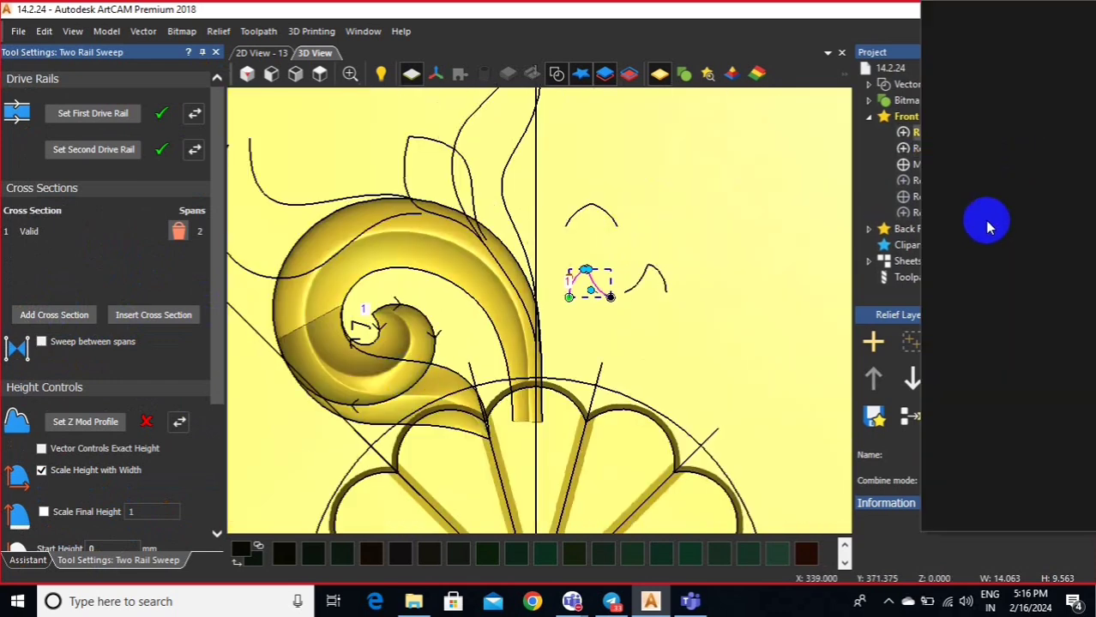
{"action": "left_click", "coordinate": [1002, 254]}
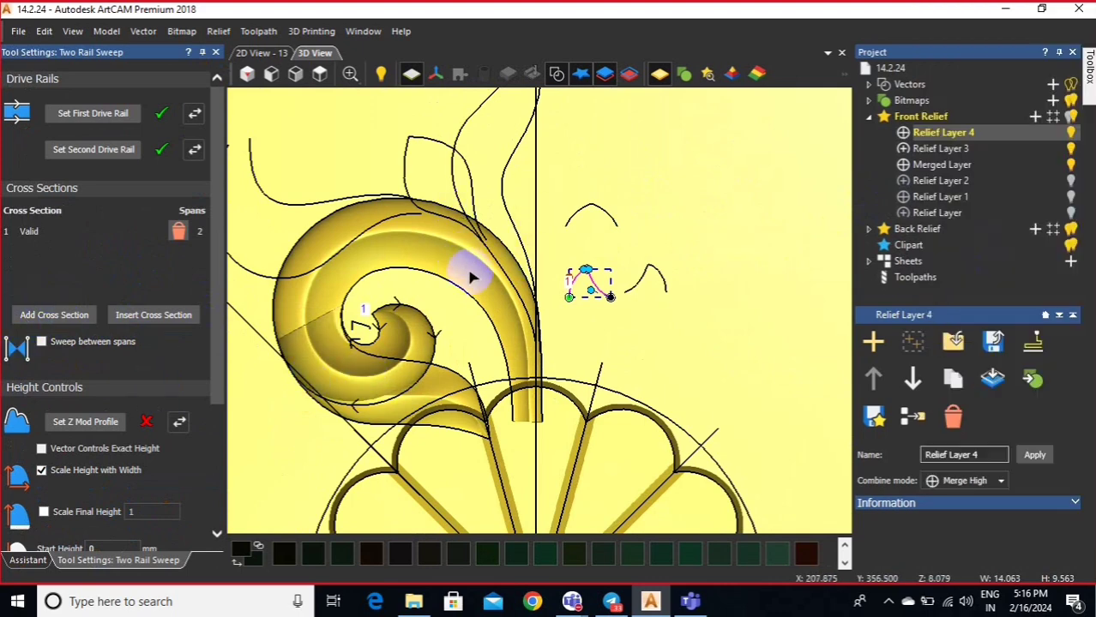
- Set the inner spiral sweep's start height to 1 mm and enable scale final height with a value of 10
{"action": "scroll", "coordinate": [472, 276], "scroll_direction": "down", "scroll_amount": 1}
{"action": "scroll", "coordinate": [83, 441], "scroll_direction": "down", "scroll_amount": 1}
{"action": "double_click", "coordinate": [103, 474]}
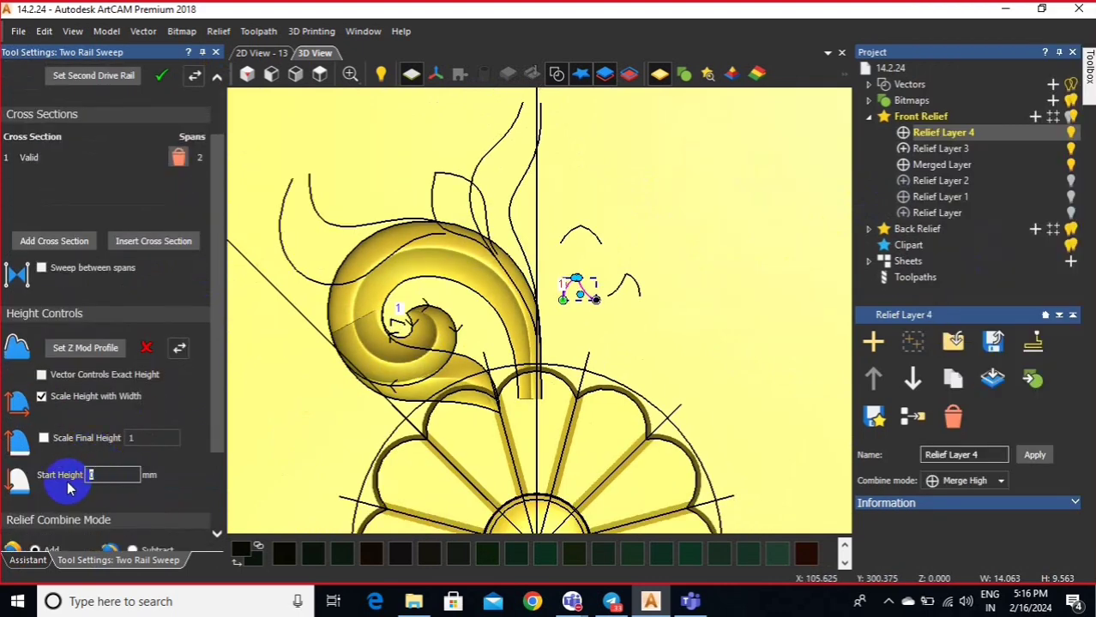
{"action": "type", "text": "1"}
{"action": "left_click", "coordinate": [44, 439]}
{"action": "left_click", "coordinate": [148, 438]}
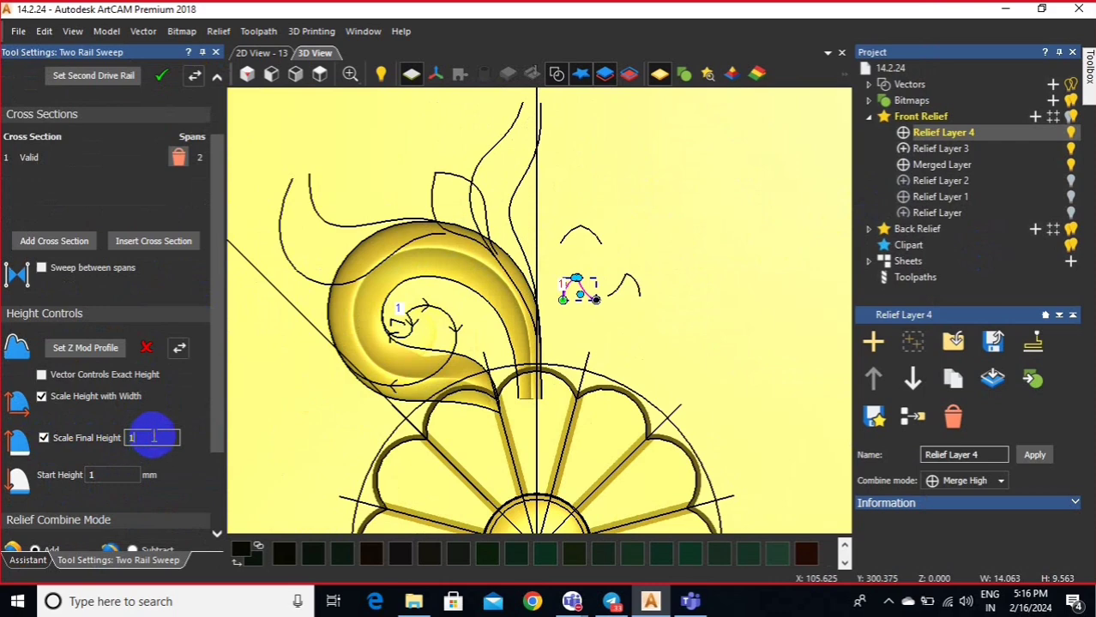
{"action": "type", "text": "0"}
- Check the spiral relief without vectors, then assign the small sloped vector at the spiral's centre as the Z modulation profile
{"action": "scroll", "coordinate": [420, 268], "scroll_direction": "up", "scroll_amount": 2}
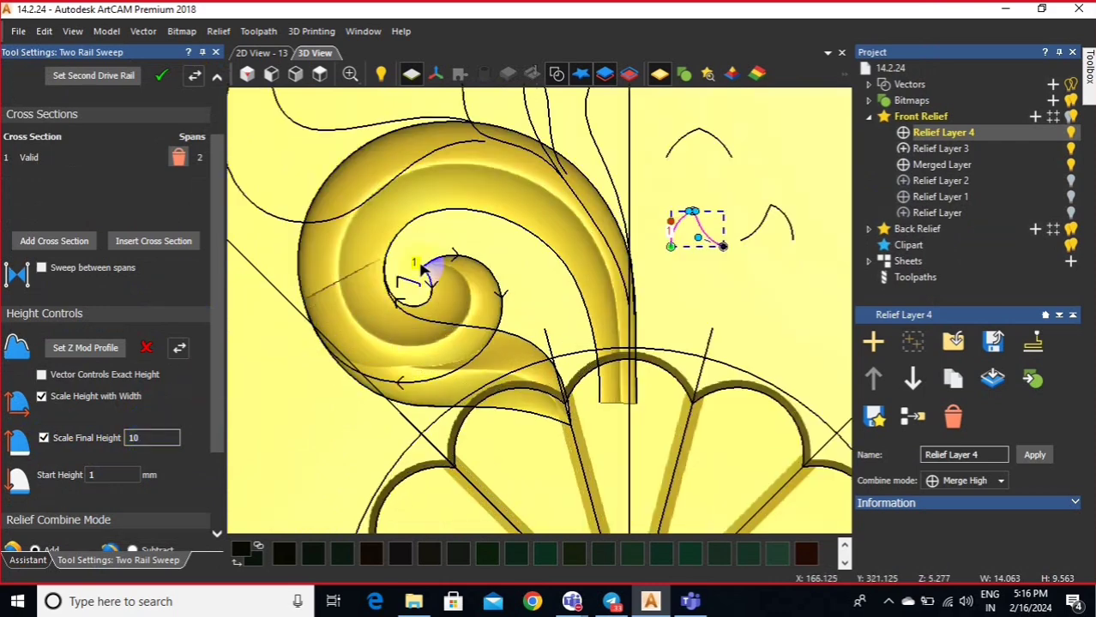
{"action": "scroll", "coordinate": [420, 268], "scroll_direction": "up", "scroll_amount": 4}
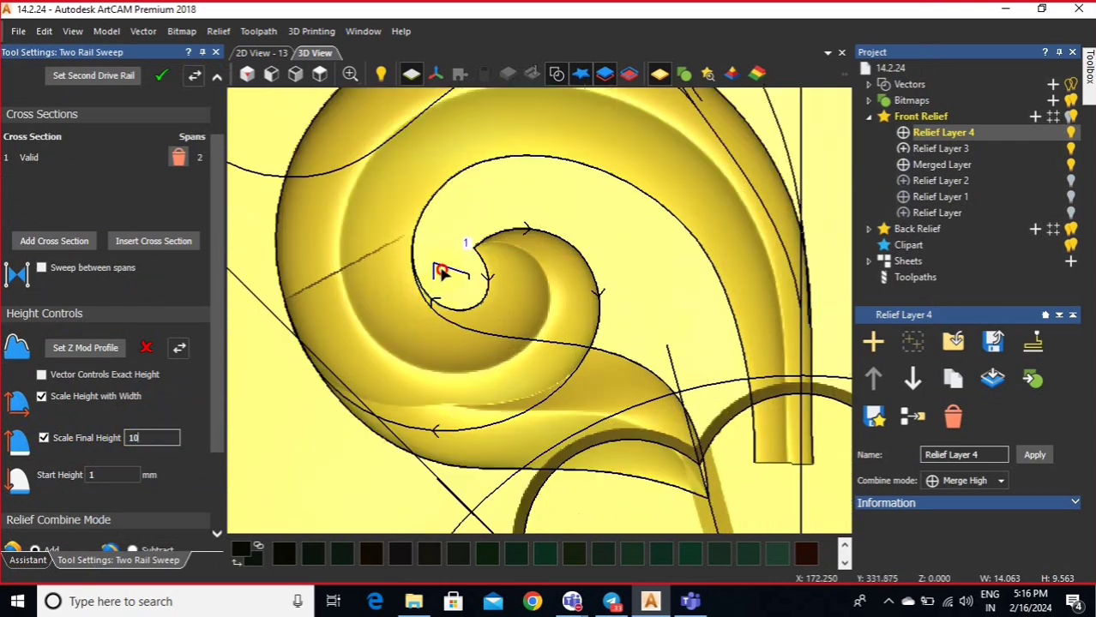
{"action": "left_click", "coordinate": [544, 74]}
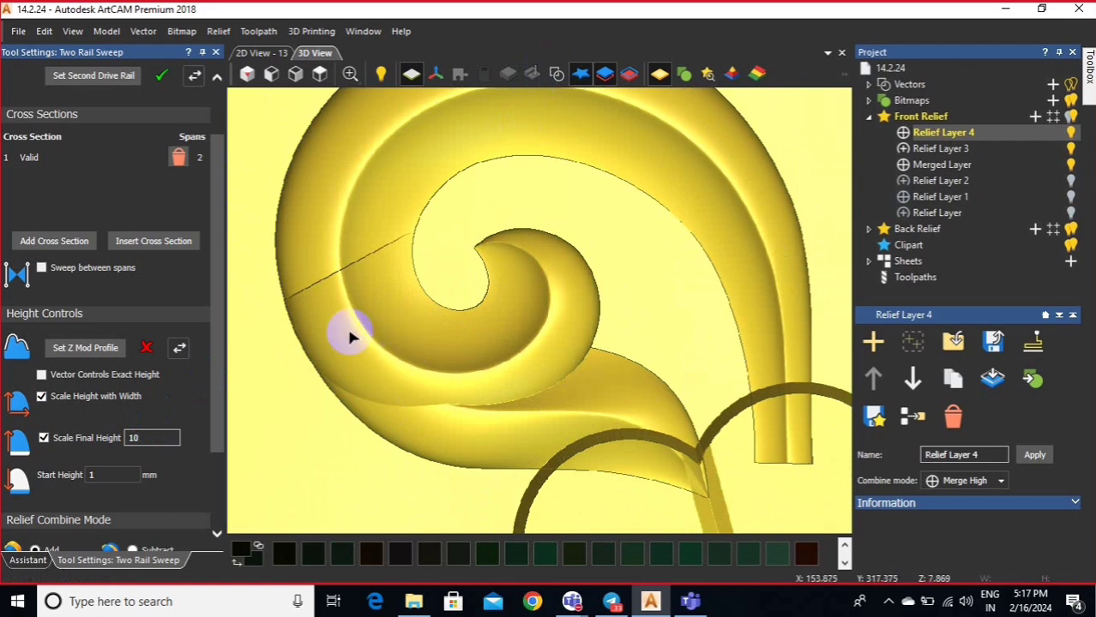
{"action": "left_click", "coordinate": [557, 74]}
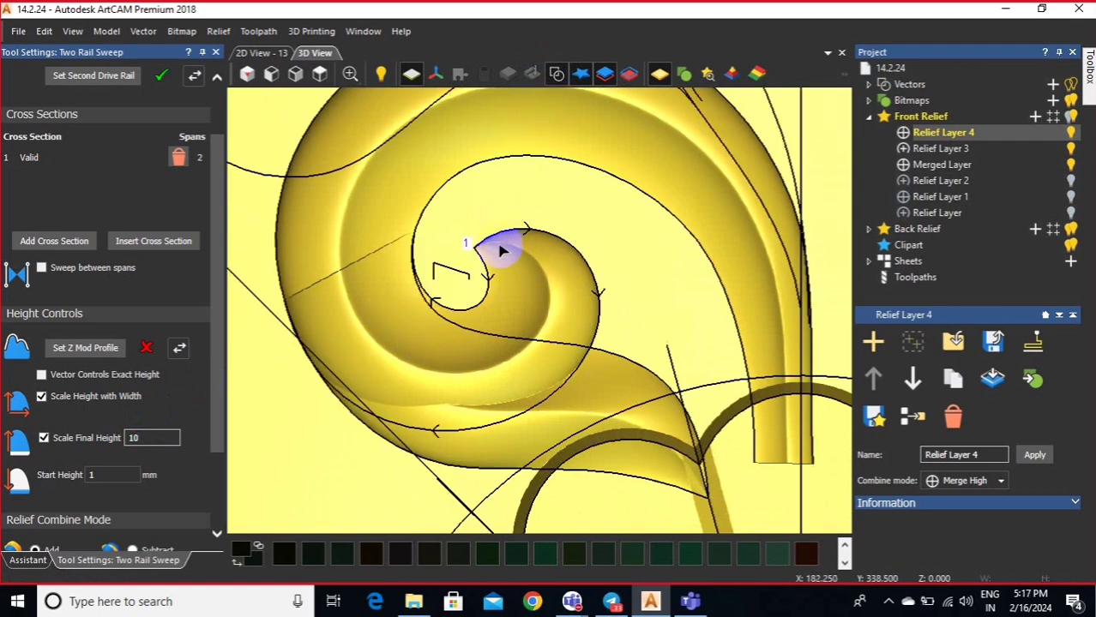
{"action": "left_click", "coordinate": [454, 274]}
{"action": "left_click", "coordinate": [102, 350]}
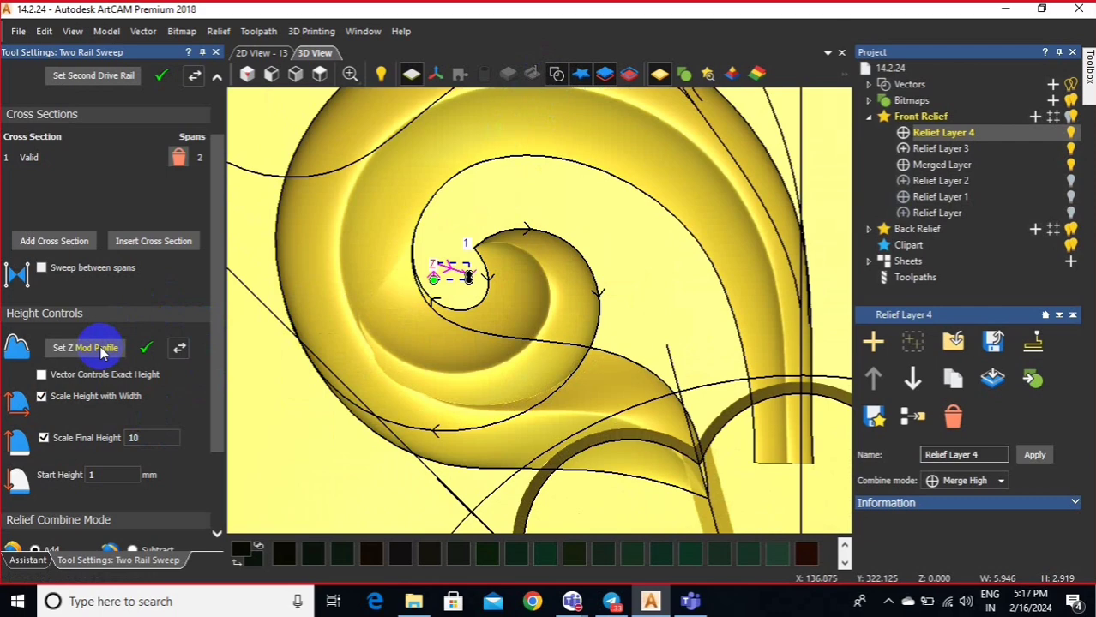
- Move the outer spiral rail's end node further along the scroll's outer edge and pull its control handle outward to reshape the curve
{"action": "scroll", "coordinate": [454, 266], "scroll_direction": "up", "scroll_amount": 2}
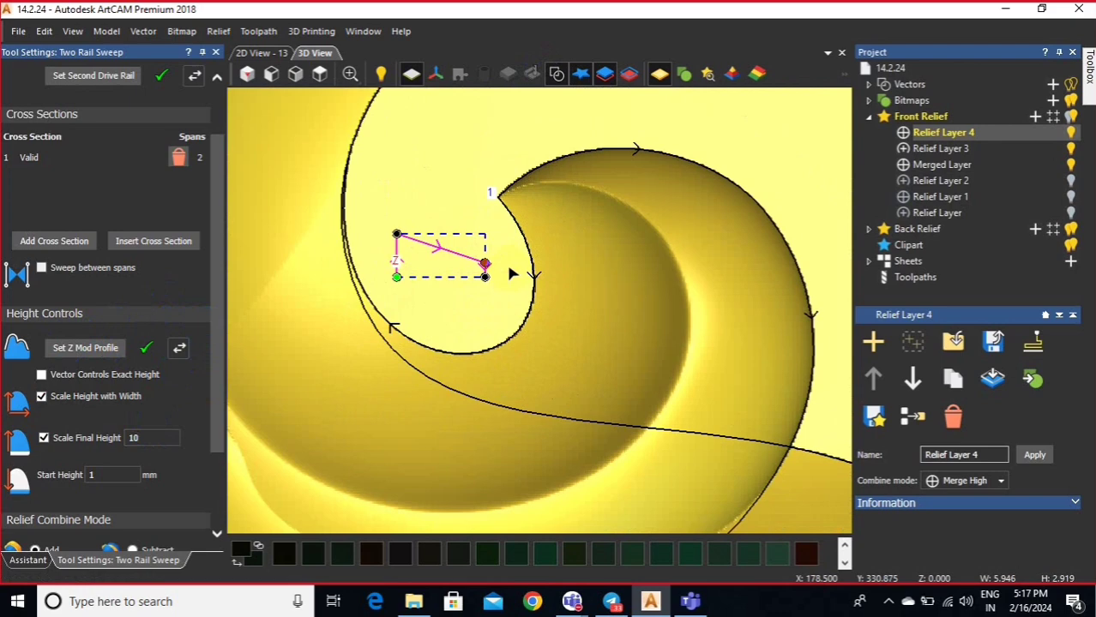
{"action": "scroll", "coordinate": [545, 178], "scroll_direction": "down", "scroll_amount": 2}
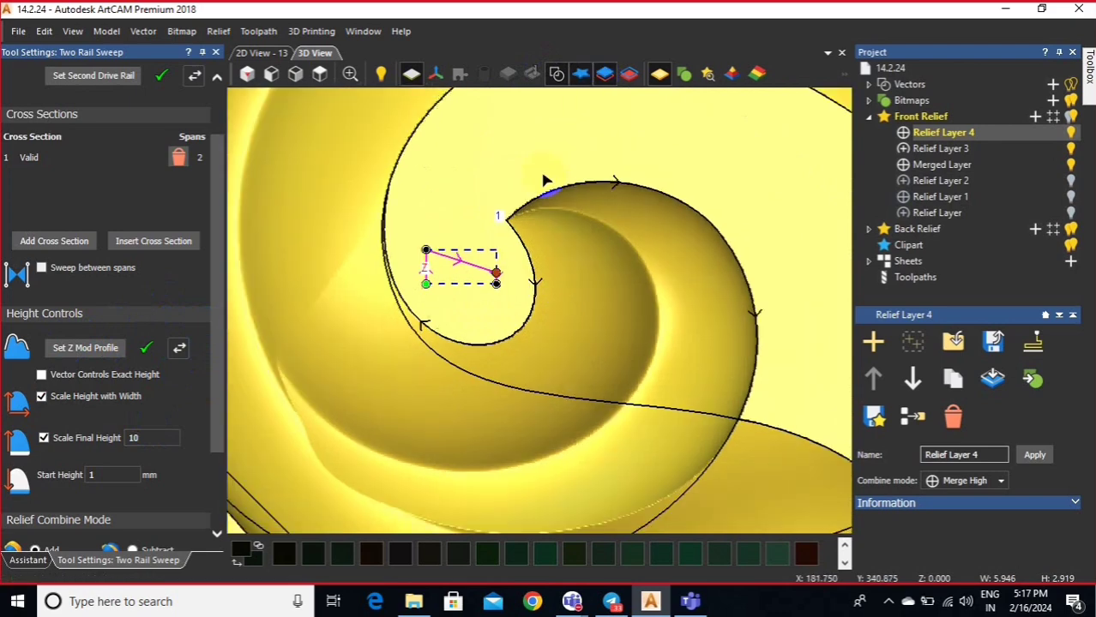
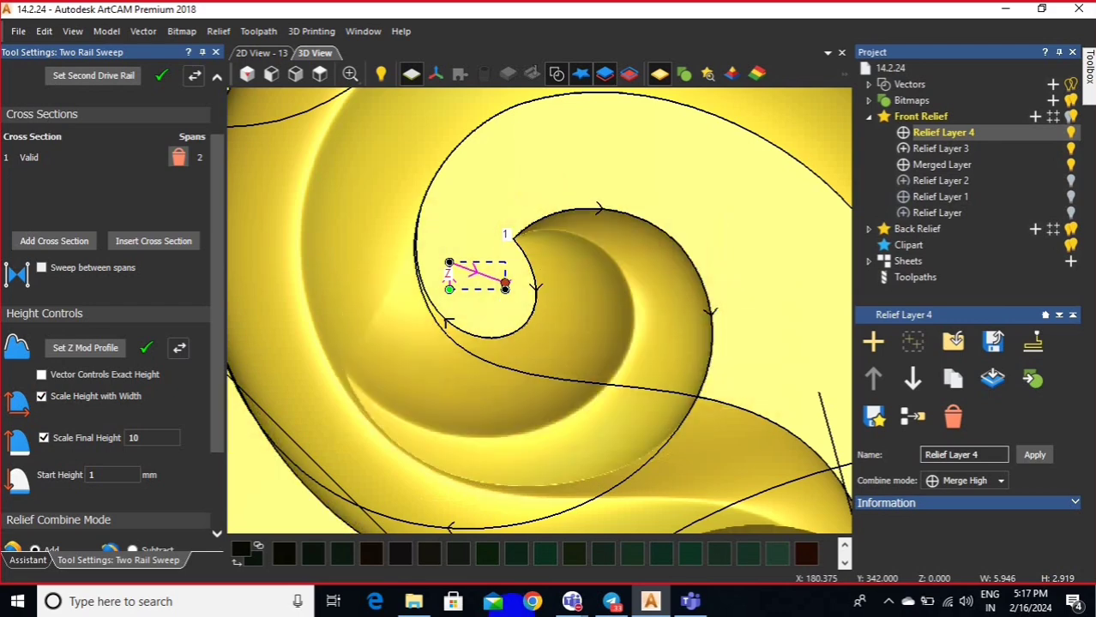
{"action": "scroll", "coordinate": [439, 310], "scroll_direction": "down", "scroll_amount": 1}
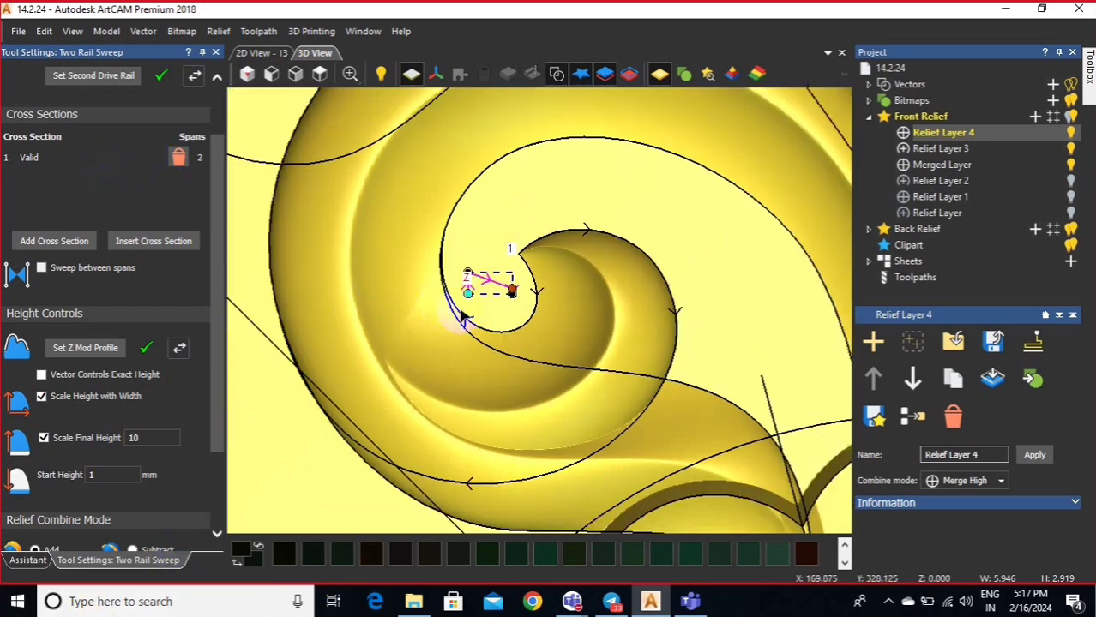
{"action": "left_click", "coordinate": [461, 321]}
{"action": "left_click", "coordinate": [385, 467]}
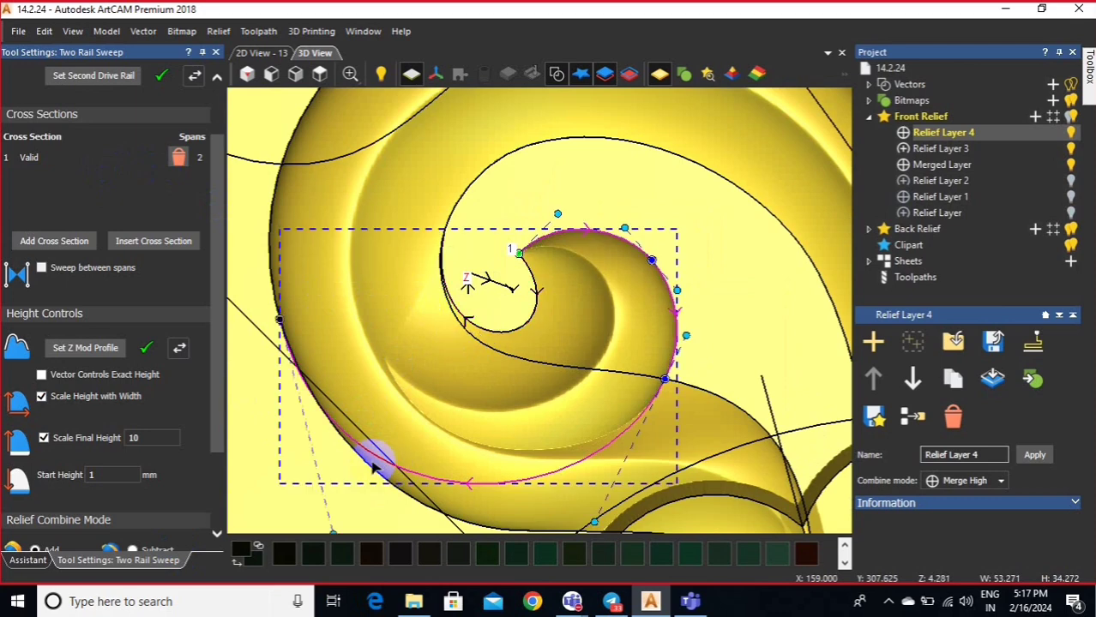
{"action": "left_click_drag", "start_coordinate": [279, 322], "coordinate": [270, 276]}
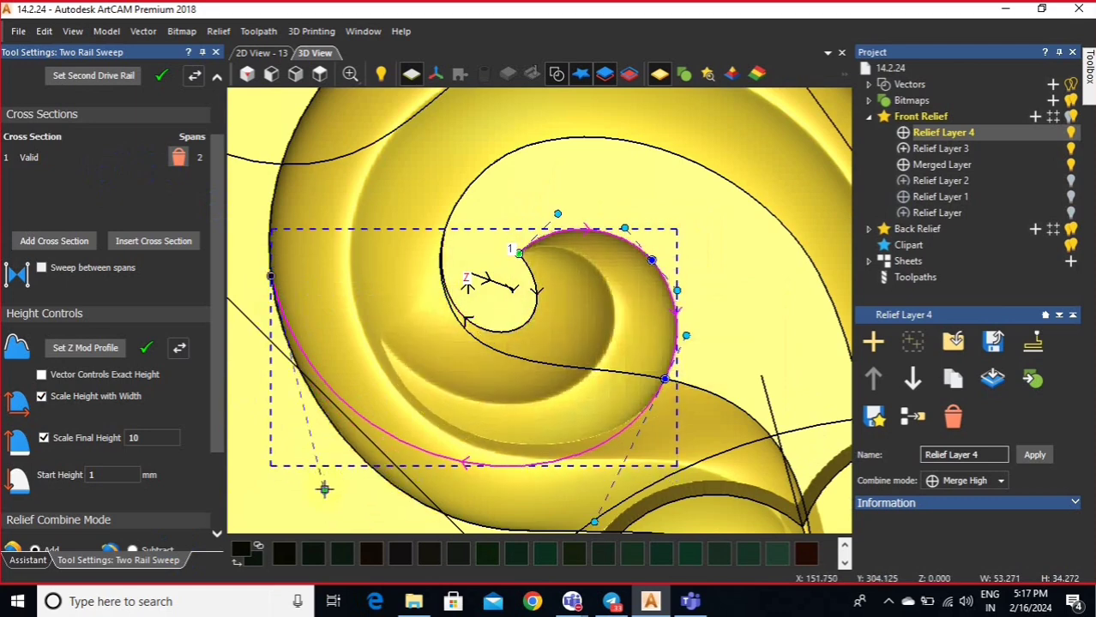
{"action": "left_click_drag", "start_coordinate": [324, 490], "coordinate": [281, 540]}
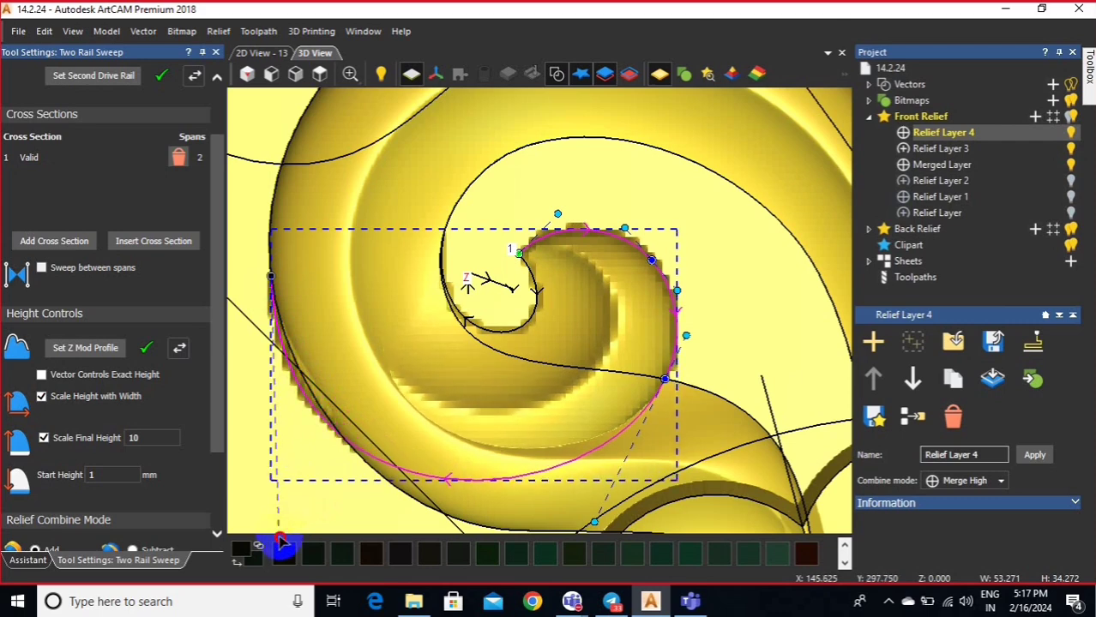
{"action": "scroll", "coordinate": [588, 394], "scroll_direction": "down", "scroll_amount": 1}
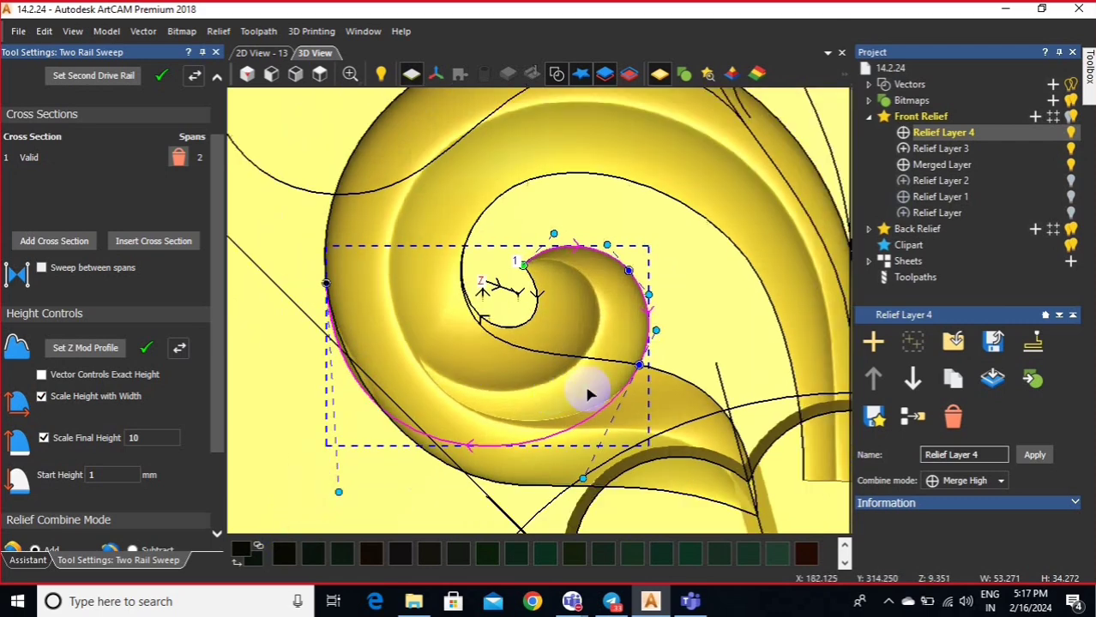
- Readjust the outer spiral rail's end handle so the curve follows the scroll's outer edge more closely
{"action": "scroll", "coordinate": [588, 394], "scroll_direction": "up", "scroll_amount": 1}
{"action": "left_click", "coordinate": [482, 261]}
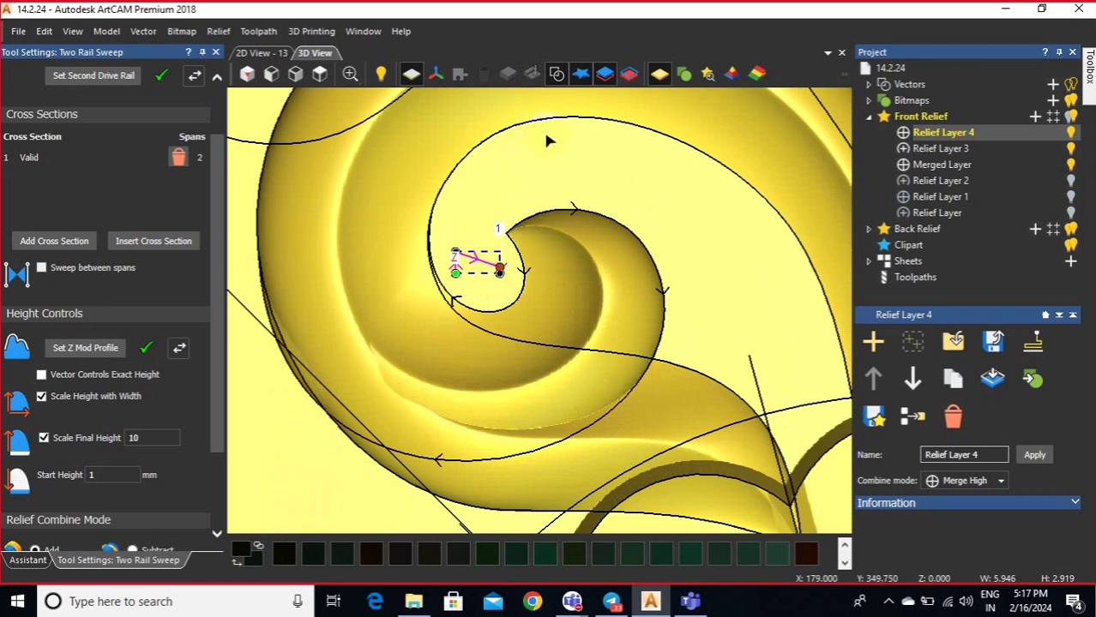
{"action": "left_click", "coordinate": [408, 452]}
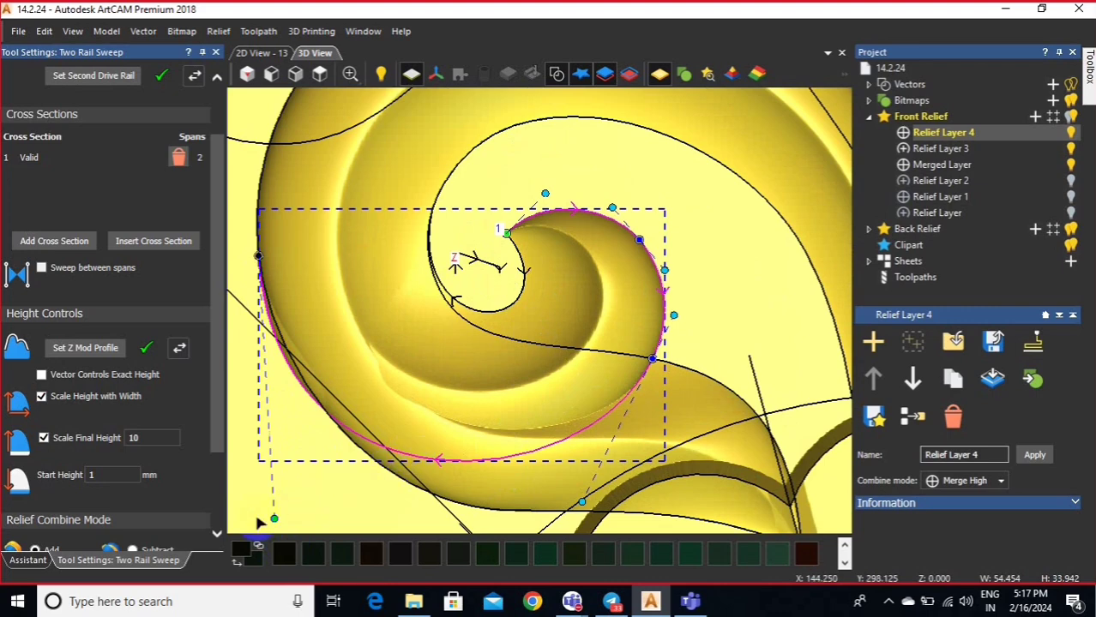
{"action": "left_click_drag", "start_coordinate": [274, 518], "coordinate": [315, 537]}
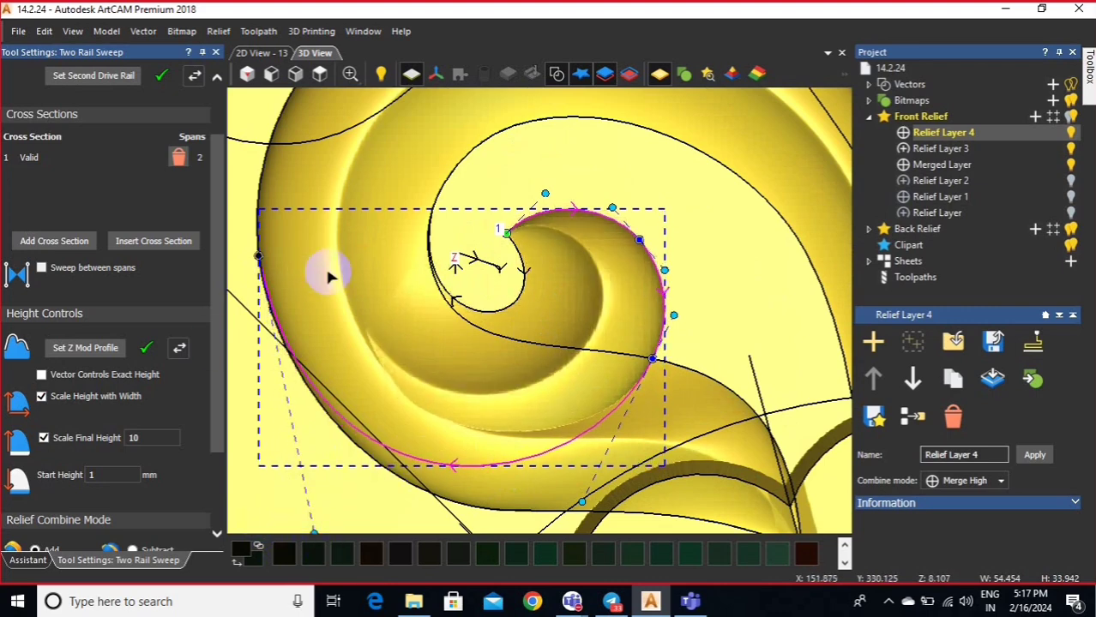
{"action": "mouse_move", "coordinate": [325, 274]}
{"action": "left_mouse_down"}
{"action": "mouse_move", "coordinate": [480, 301]}
{"action": "mouse_move", "coordinate": [529, 443]}
{"action": "mouse_move", "coordinate": [459, 426]}
{"action": "left_mouse_up"}
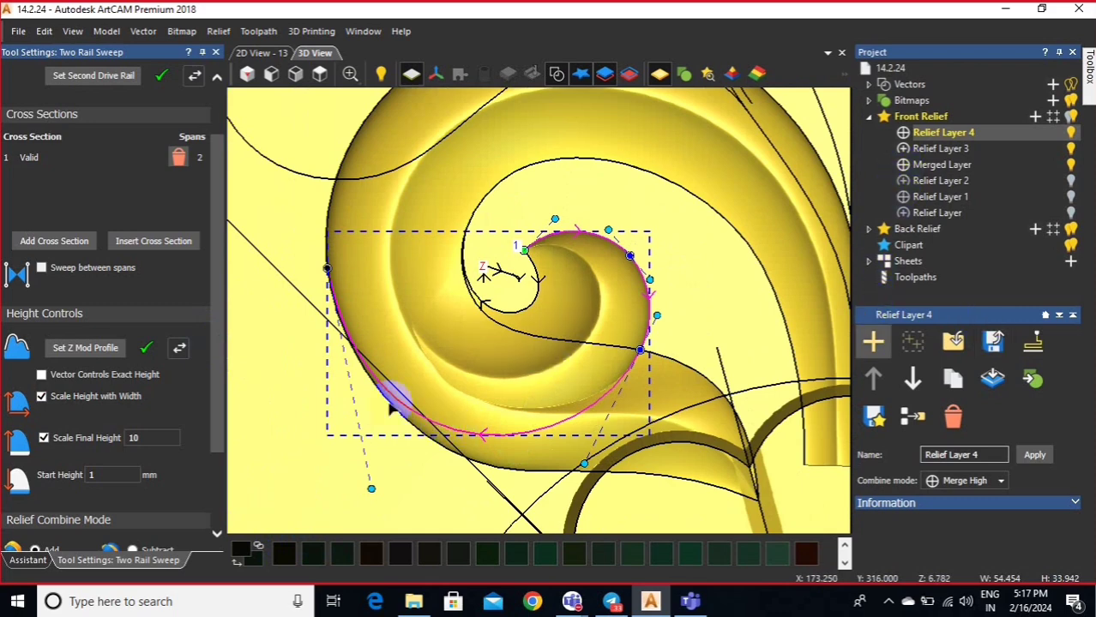
- Reshape the end of the inner spiral rail with its control handle so it follows the scroll's inner edge, and reselect the Z profile
{"action": "scroll", "coordinate": [489, 385], "scroll_direction": "up", "scroll_amount": 2}
{"action": "left_click_drag", "start_coordinate": [522, 300], "coordinate": [463, 281]}
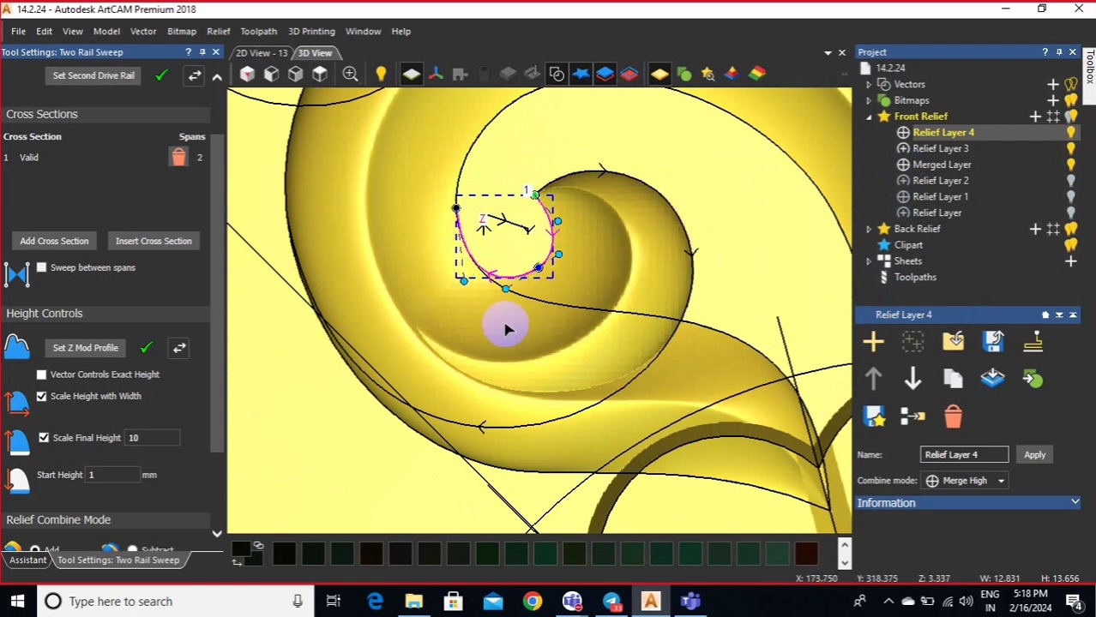
{"action": "left_click_drag", "start_coordinate": [518, 349], "coordinate": [532, 199]}
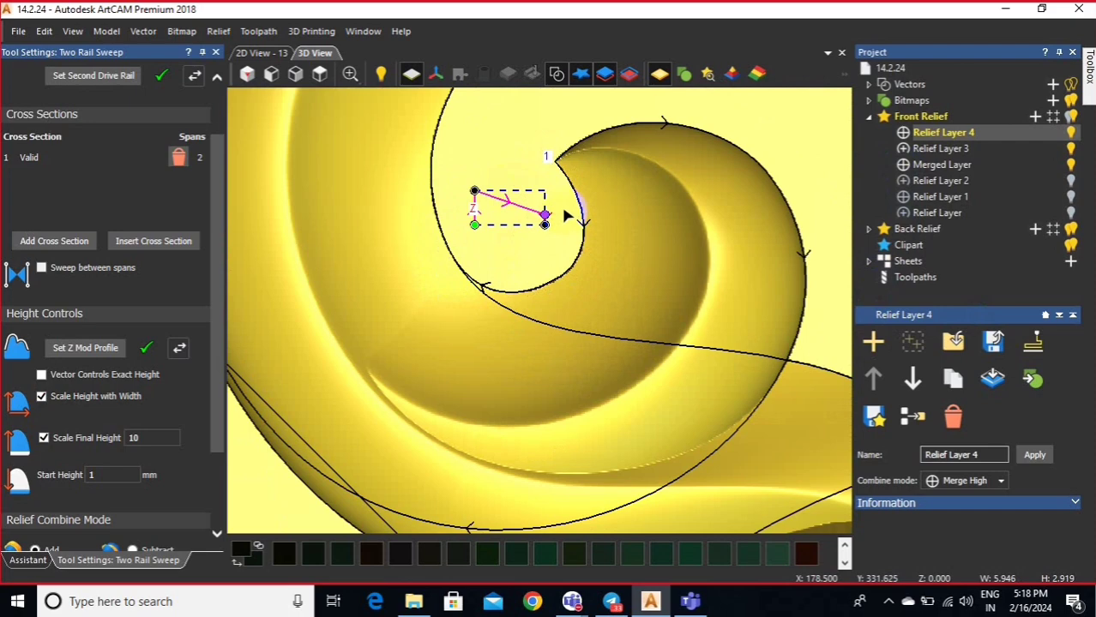
{"action": "left_click_drag", "start_coordinate": [567, 214], "coordinate": [568, 213]}
{"action": "scroll", "coordinate": [600, 343], "scroll_direction": "down", "scroll_amount": 2}
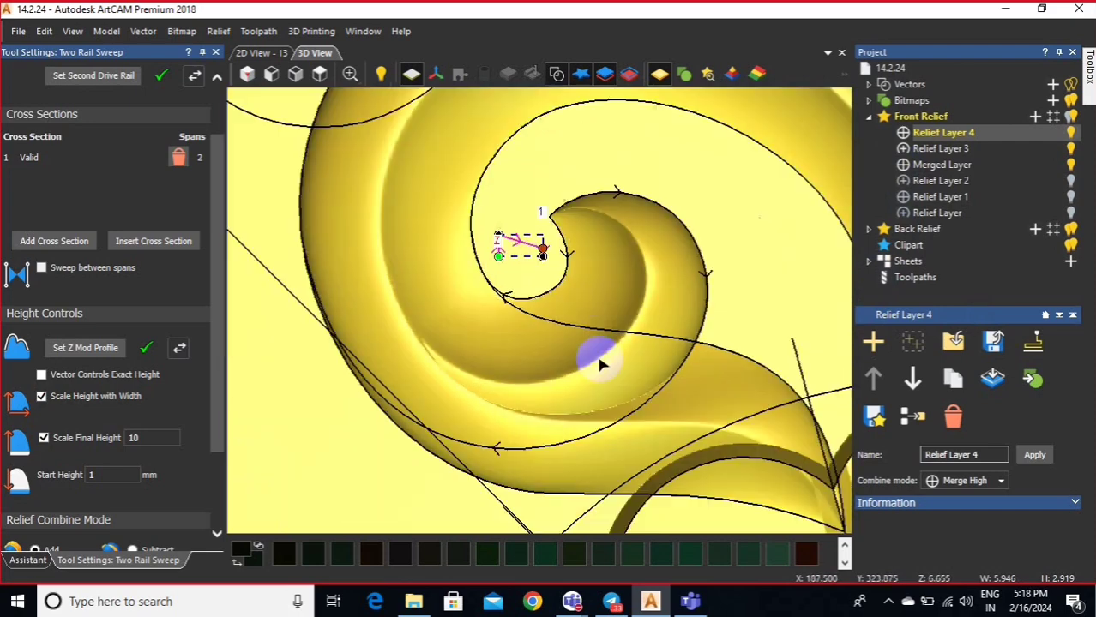
- Nudge the outer spiral rail's end node slightly back along the scroll's outer edge and reselect the Z profile vector
{"action": "left_click_drag", "start_coordinate": [550, 421], "coordinate": [527, 358]}
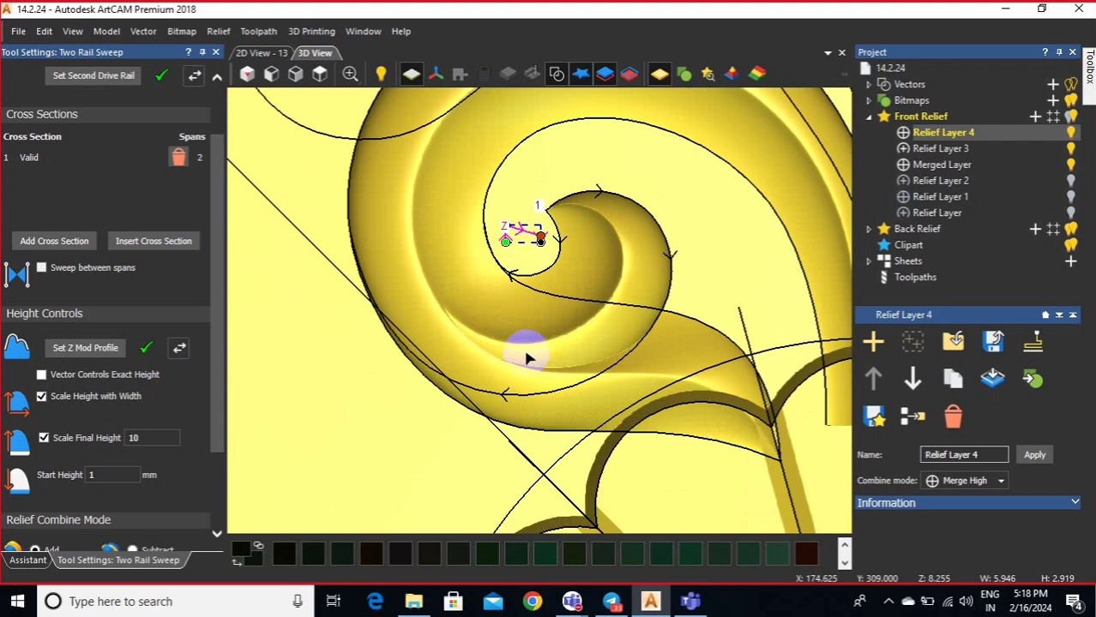
{"action": "left_click", "coordinate": [422, 366]}
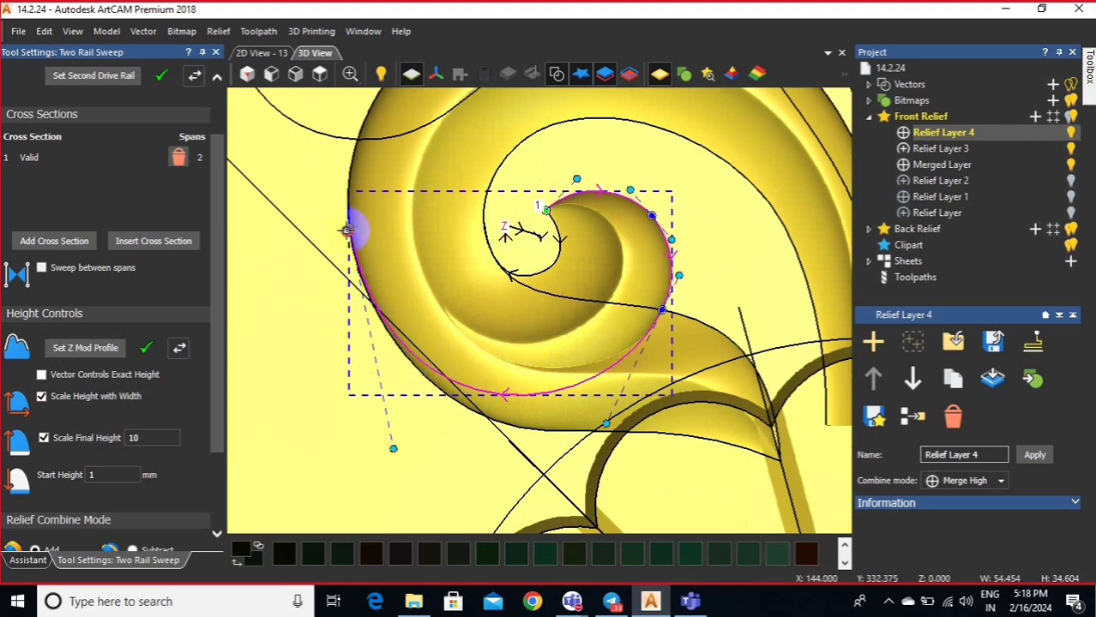
{"action": "left_click_drag", "start_coordinate": [347, 230], "coordinate": [349, 240]}
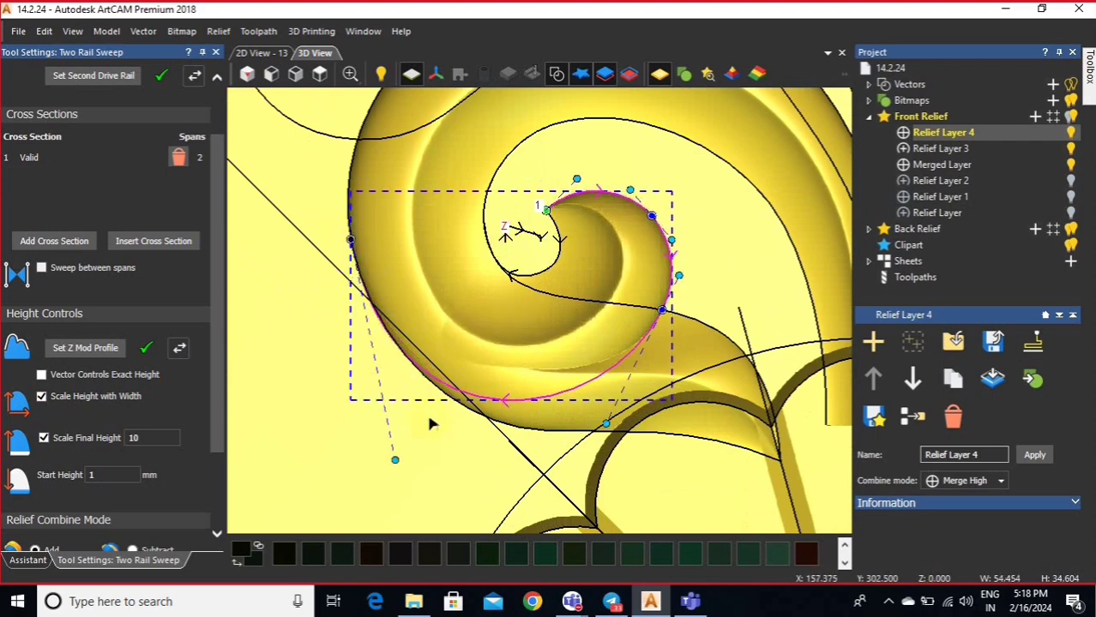
{"action": "left_click", "coordinate": [533, 234]}
{"action": "scroll", "coordinate": [535, 234], "scroll_direction": "up", "scroll_amount": 2}
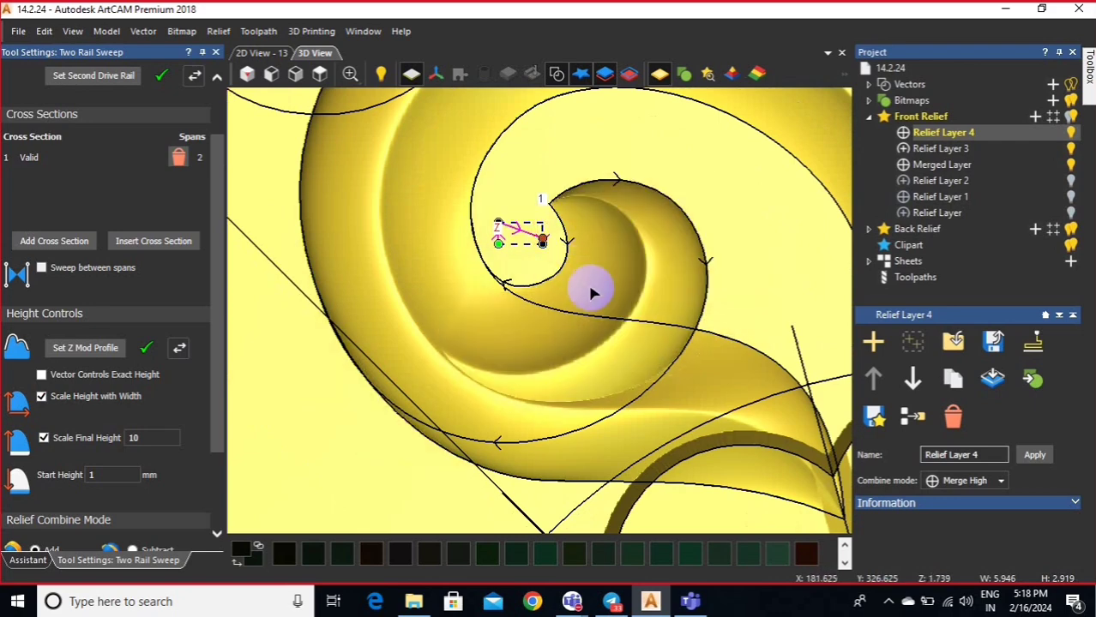
- Reselect the outer spiral rail and pull its end node's control handle outward to bow the curve beyond the scroll's outer edge
{"action": "left_click", "coordinate": [423, 411]}
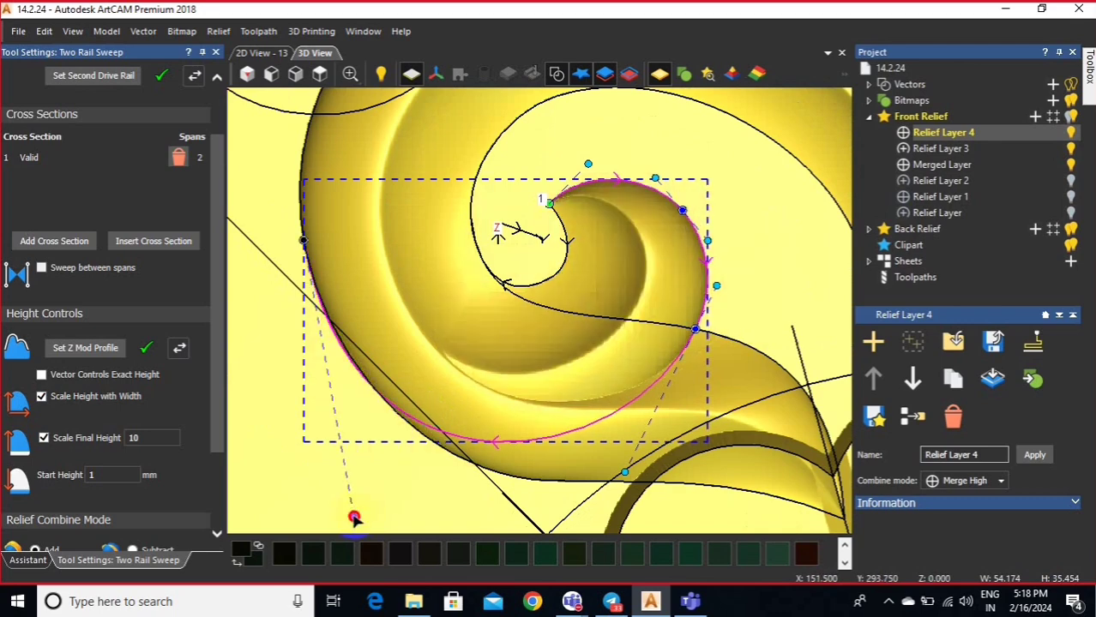
{"action": "left_click_drag", "start_coordinate": [337, 496], "coordinate": [330, 523]}
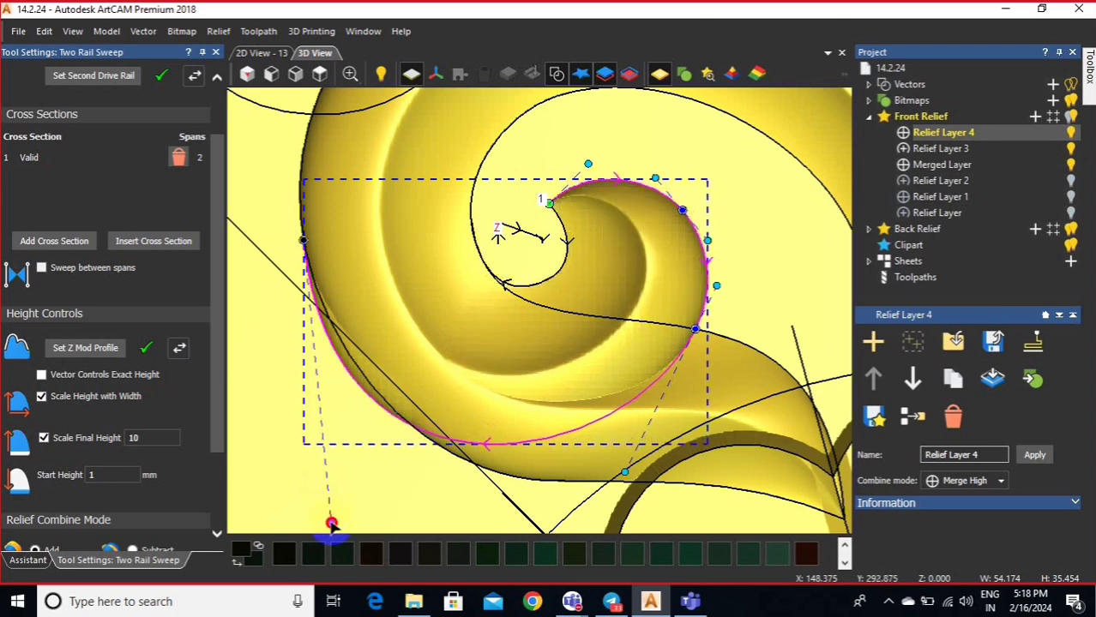
{"action": "scroll", "coordinate": [587, 330], "scroll_direction": "down", "scroll_amount": 2}
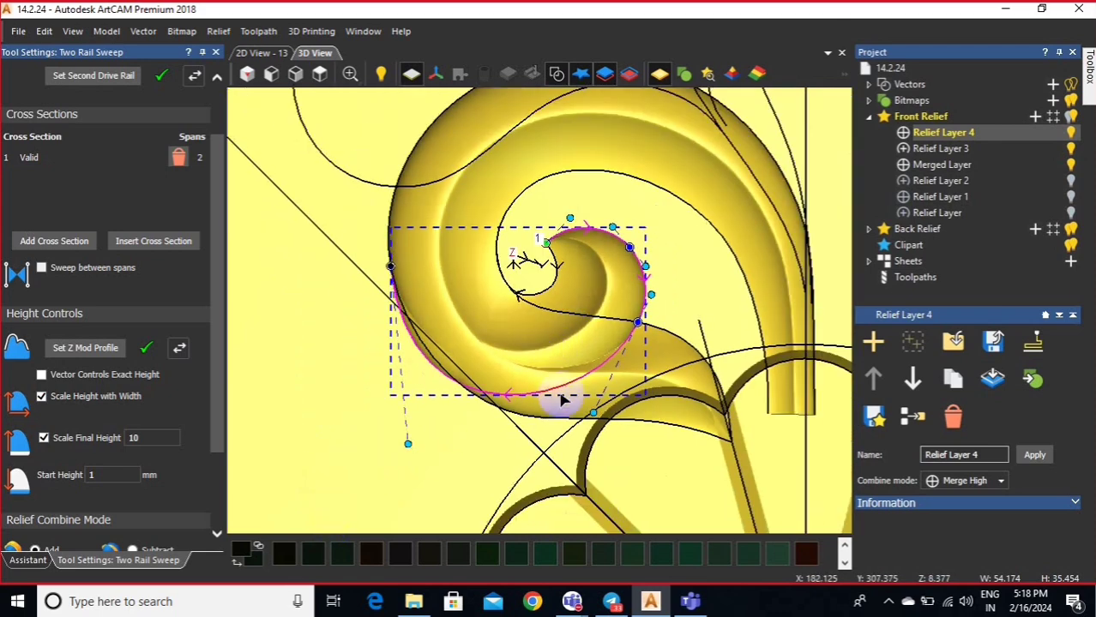
{"action": "mouse_move", "coordinate": [408, 443]}
{"action": "left_mouse_down"}
{"action": "mouse_move", "coordinate": [454, 461]}
{"action": "mouse_move", "coordinate": [411, 446]}
{"action": "left_mouse_up"}
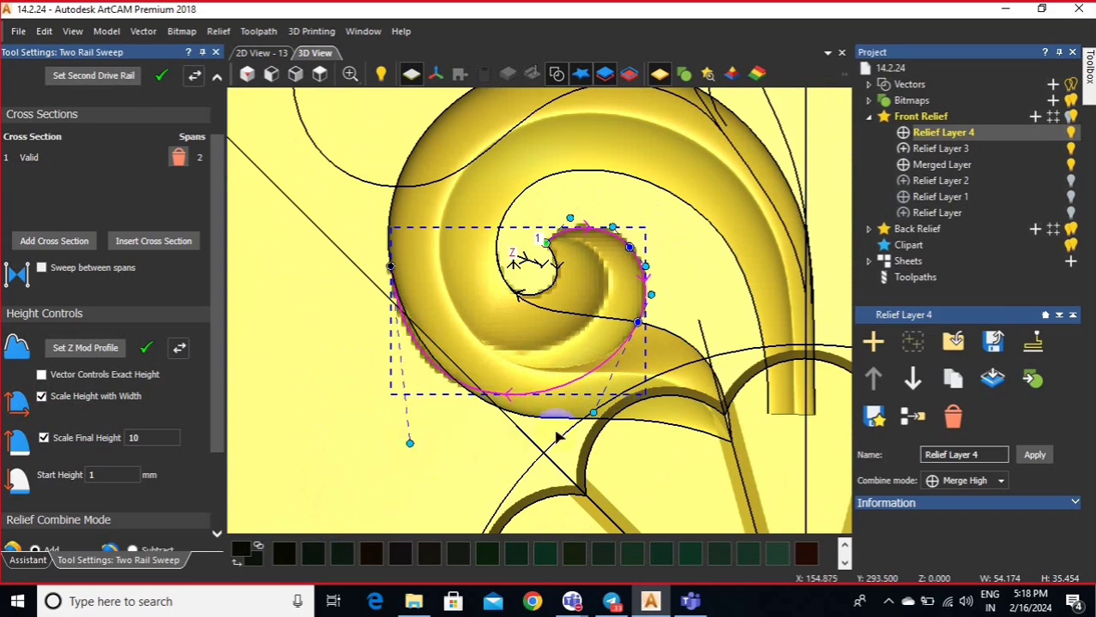
- Fine-tune the outer rail's end handle to widen the curve's bulge around the scroll's lower outer edge
{"action": "scroll", "coordinate": [533, 314], "scroll_direction": "down", "scroll_amount": 2}
{"action": "scroll", "coordinate": [477, 383], "scroll_direction": "up", "scroll_amount": 4}
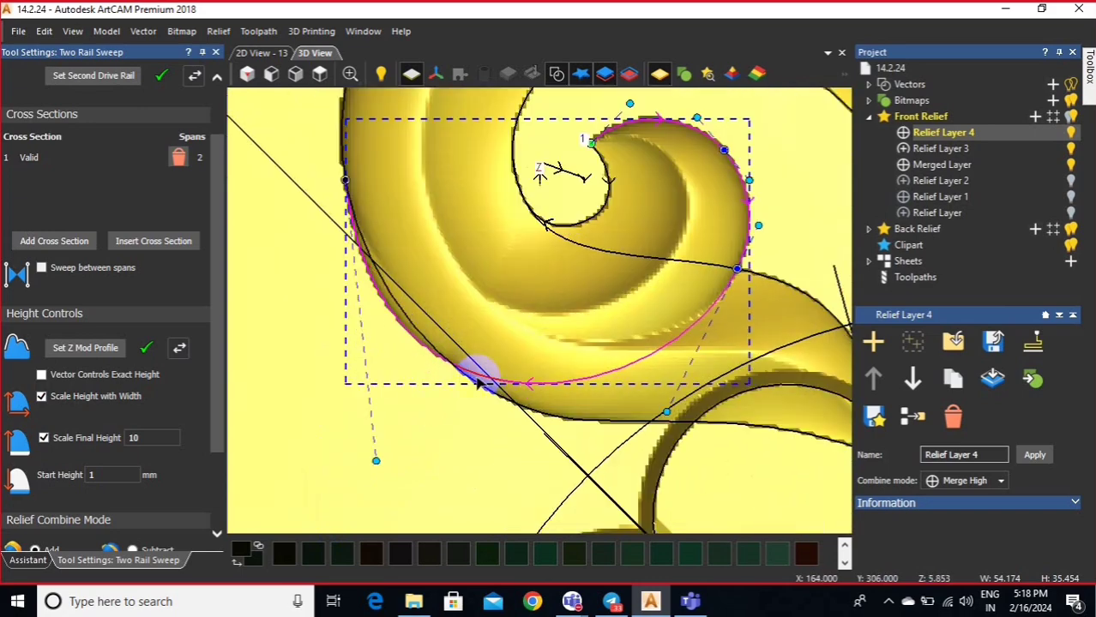
{"action": "scroll", "coordinate": [477, 383], "scroll_direction": "up", "scroll_amount": 2}
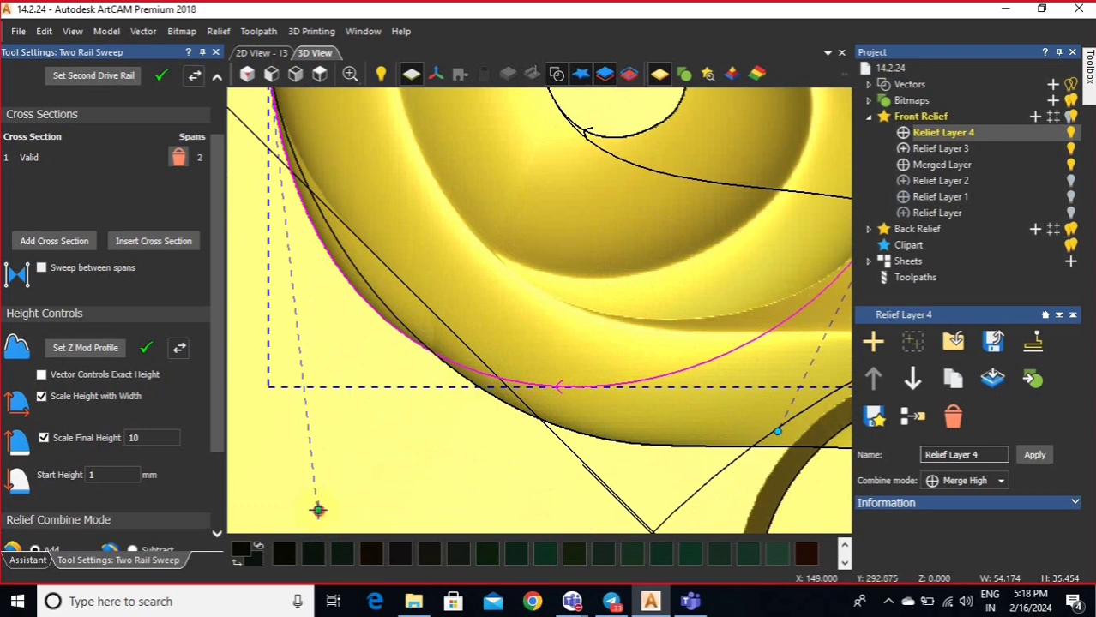
{"action": "left_click_drag", "start_coordinate": [317, 510], "coordinate": [290, 503]}
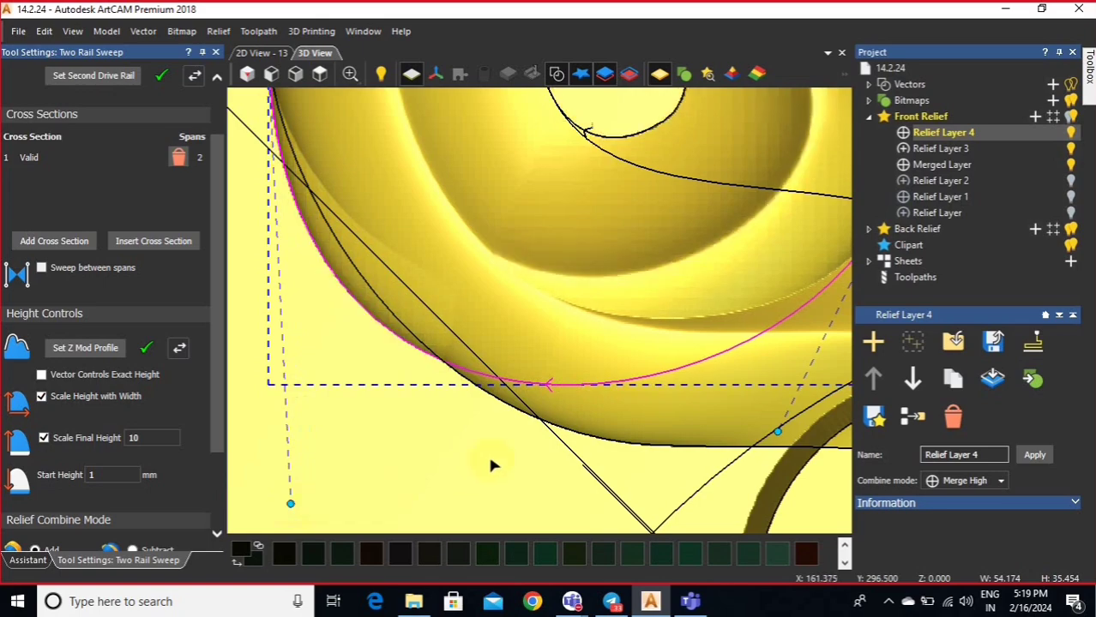
- Move the outer rail's lower control handle near the flower petals to bring the curve's bottom closer to the scroll's outer edge
{"action": "scroll", "coordinate": [540, 413], "scroll_direction": "down", "scroll_amount": 4}
{"action": "scroll", "coordinate": [548, 330], "scroll_direction": "up", "scroll_amount": 1}
{"action": "left_click_drag", "start_coordinate": [567, 238], "coordinate": [574, 267]}
{"action": "scroll", "coordinate": [579, 306], "scroll_direction": "down", "scroll_amount": 5}
{"action": "scroll", "coordinate": [579, 306], "scroll_direction": "up", "scroll_amount": 4}
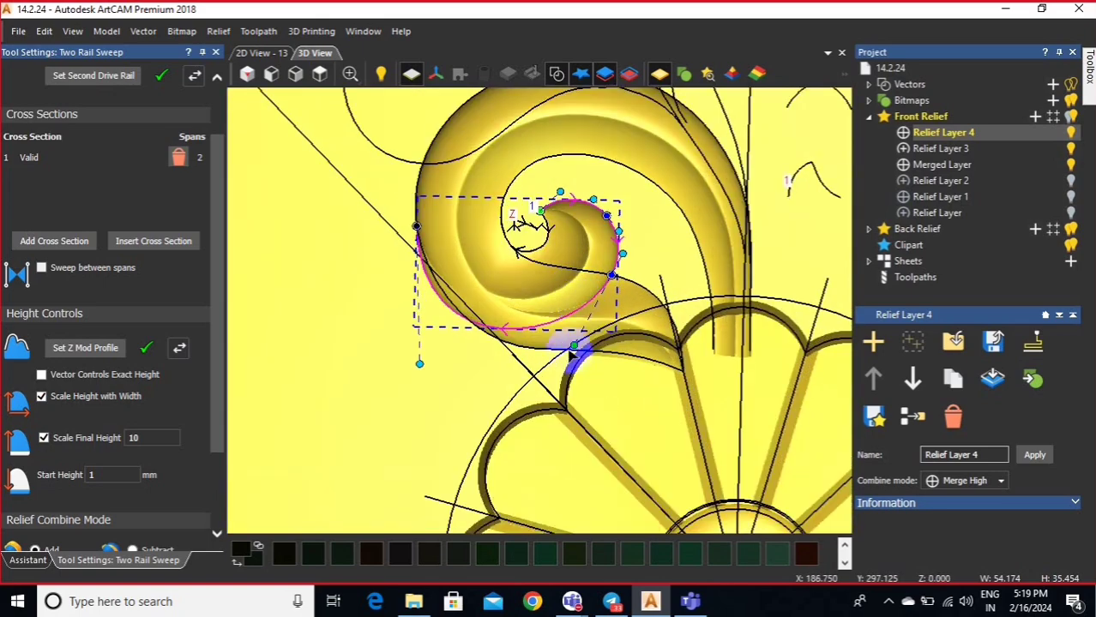
{"action": "left_click_drag", "start_coordinate": [572, 346], "coordinate": [586, 361]}
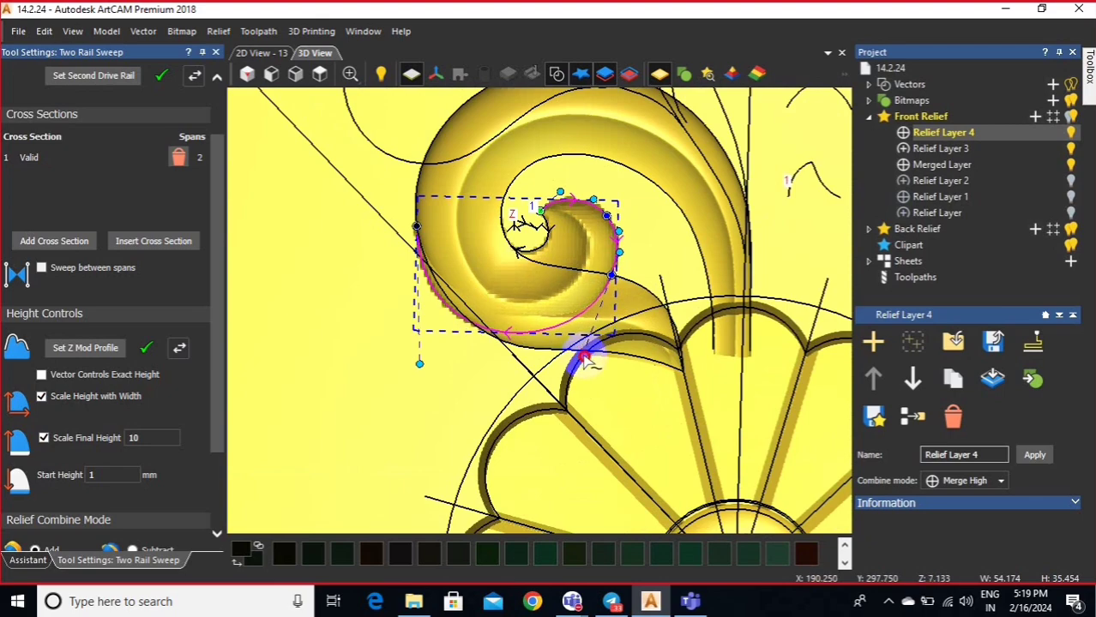
{"action": "scroll", "coordinate": [506, 282], "scroll_direction": "up", "scroll_amount": 3}
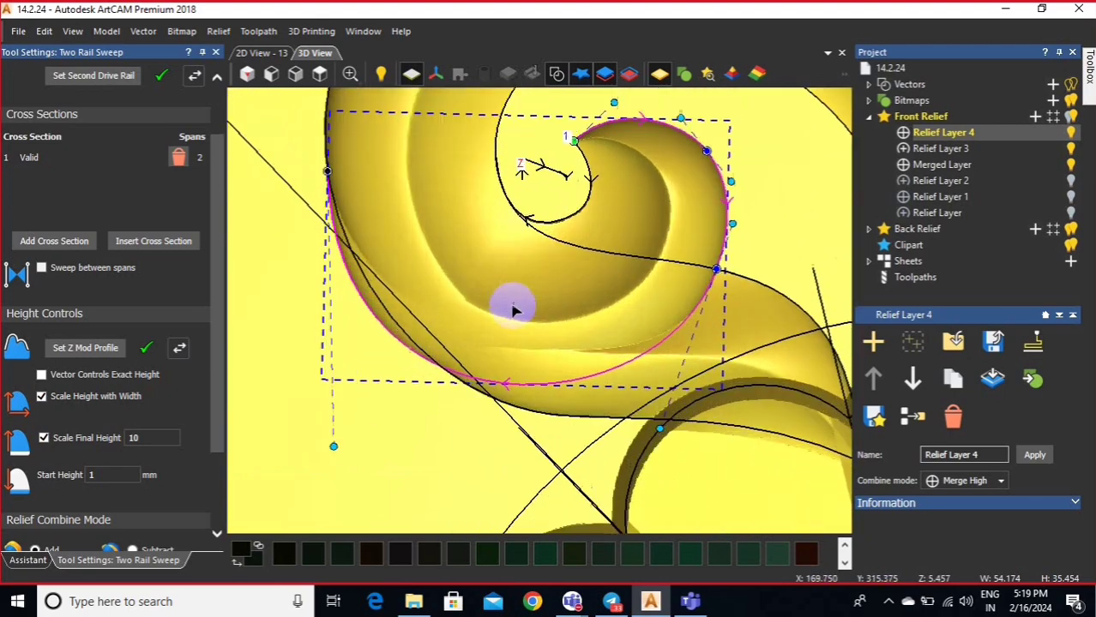
{"action": "left_click_drag", "start_coordinate": [517, 275], "coordinate": [536, 352]}
{"action": "scroll", "coordinate": [541, 230], "scroll_direction": "down", "scroll_amount": 3}
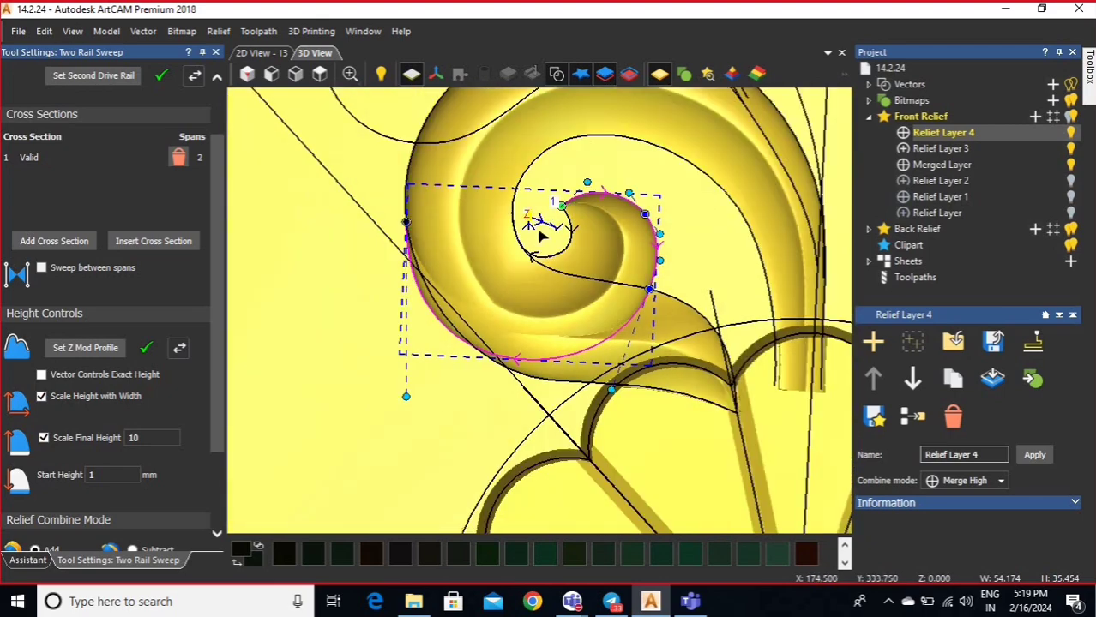
- Reselect the Z profile, return to the outer spiral rail and shift its end handle further outward from the scroll
{"action": "scroll", "coordinate": [547, 230], "scroll_direction": "up", "scroll_amount": 3}
{"action": "scroll", "coordinate": [550, 233], "scroll_direction": "up", "scroll_amount": 2}
{"action": "left_click", "coordinate": [565, 203]}
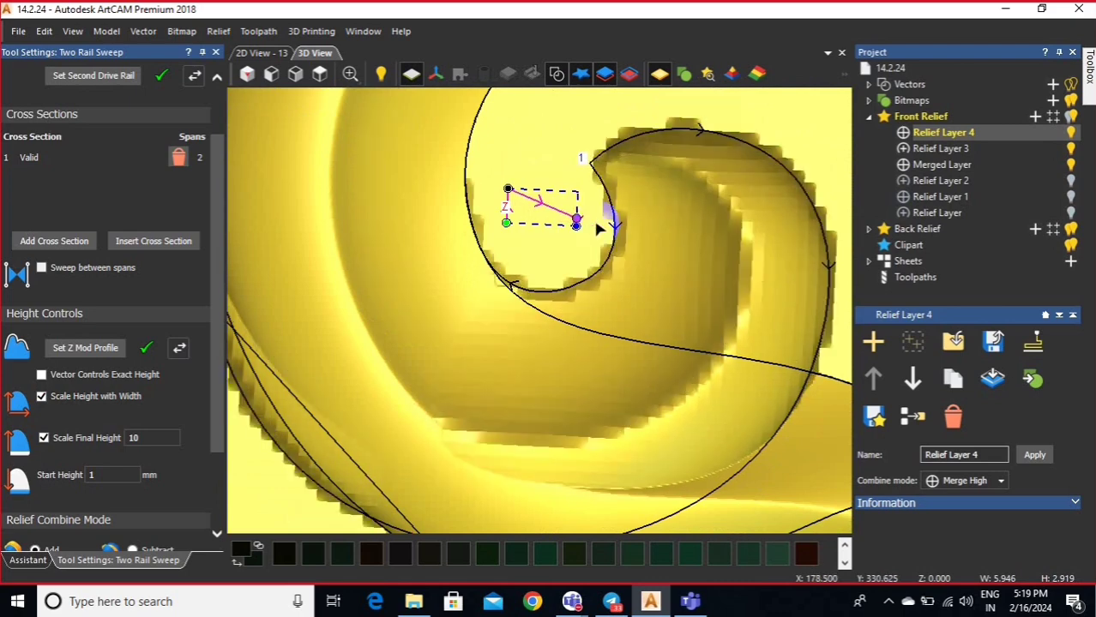
{"action": "left_click_drag", "start_coordinate": [598, 228], "coordinate": [494, 463]}
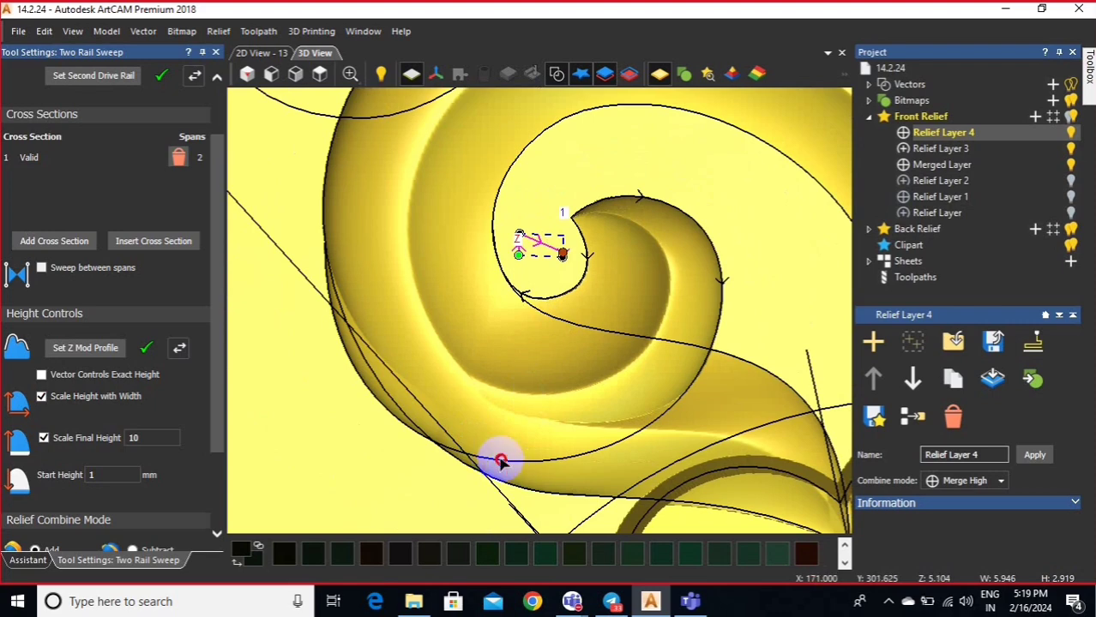
{"action": "left_click", "coordinate": [500, 461]}
{"action": "mouse_move", "coordinate": [324, 519]}
{"action": "left_mouse_down"}
{"action": "mouse_move", "coordinate": [350, 523]}
{"action": "mouse_move", "coordinate": [300, 507]}
{"action": "left_mouse_up"}
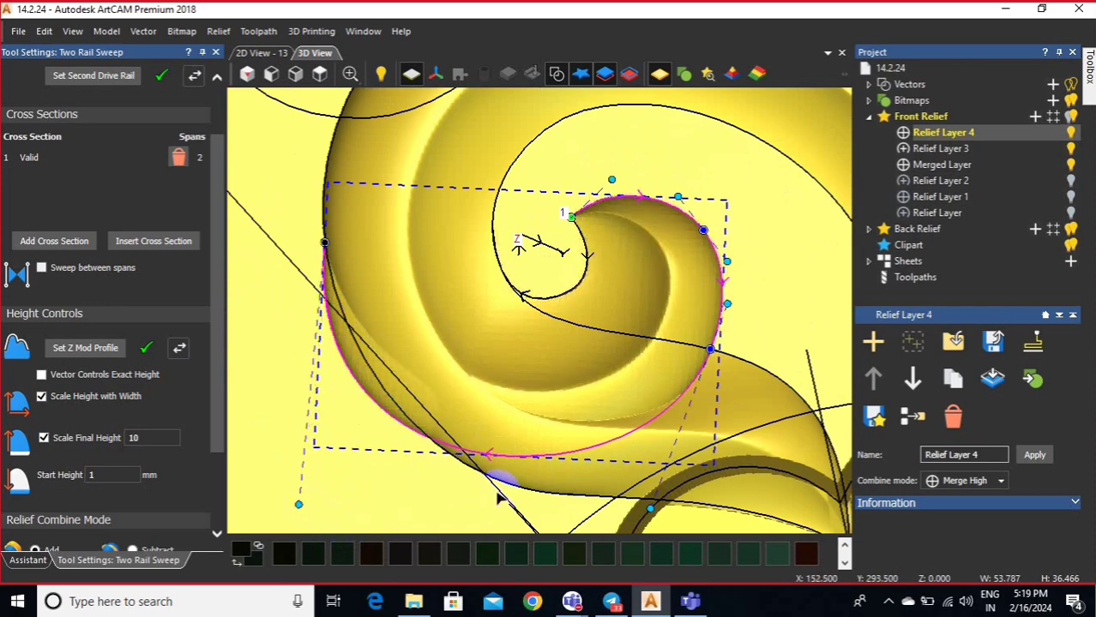
- Apply the Two Rail Sweep in Add mode on Relief Layer 4 and close the tool
{"action": "scroll", "coordinate": [540, 428], "scroll_direction": "down", "scroll_amount": 2}
{"action": "middle_click_drag", "start_coordinate": [542, 403], "coordinate": [559, 345]}
{"action": "scroll", "coordinate": [107, 463], "scroll_direction": "down", "scroll_amount": 4}
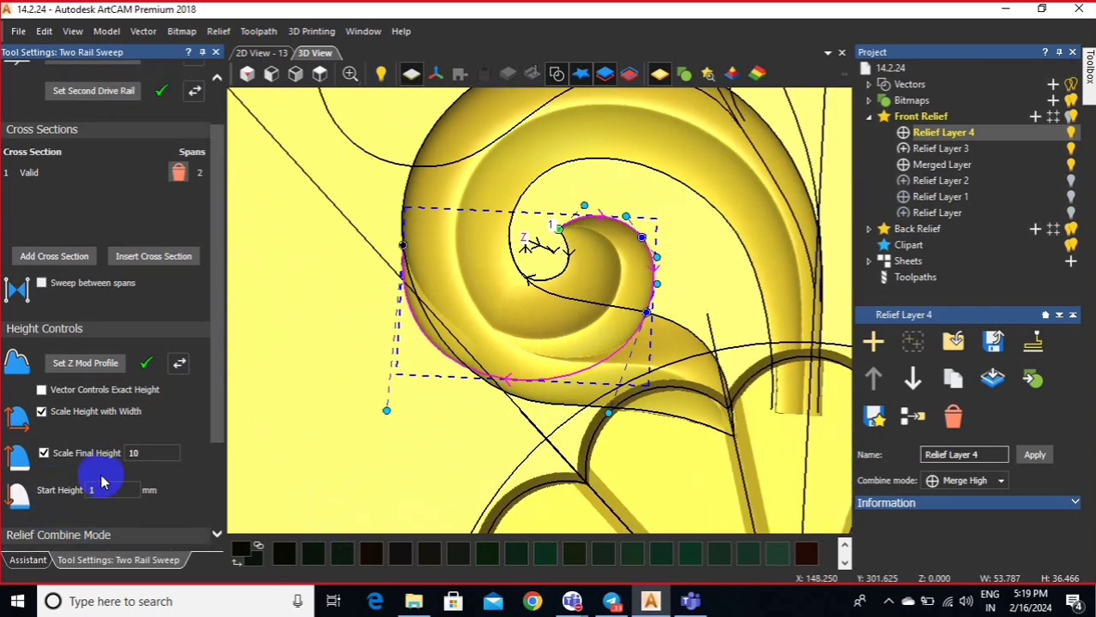
{"action": "left_click", "coordinate": [141, 540]}
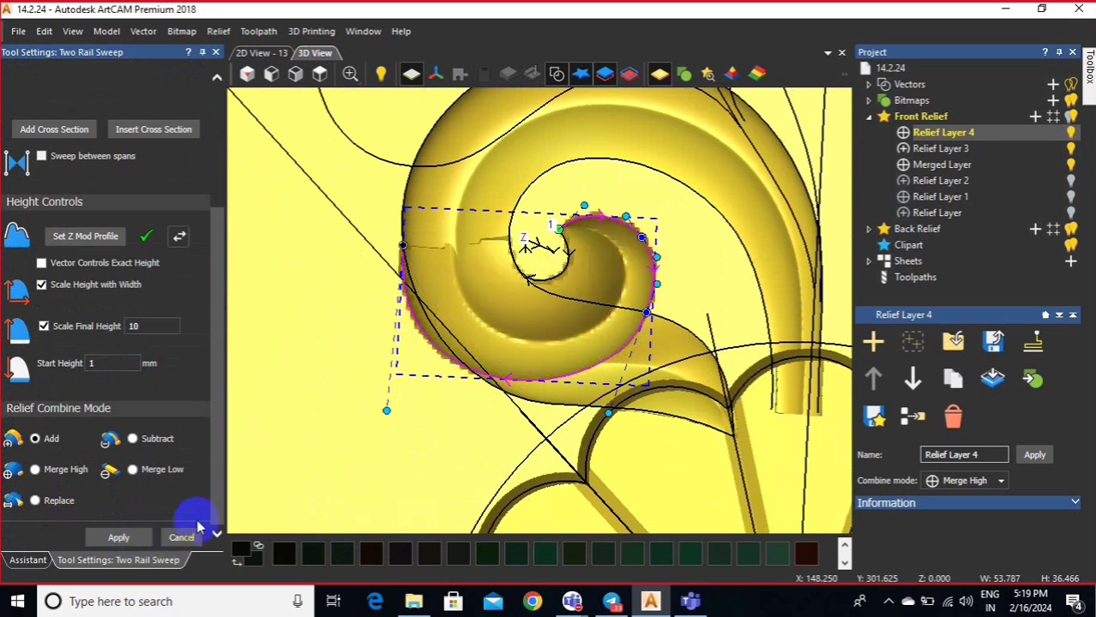
{"action": "scroll", "coordinate": [436, 356], "scroll_direction": "up", "scroll_amount": 3}
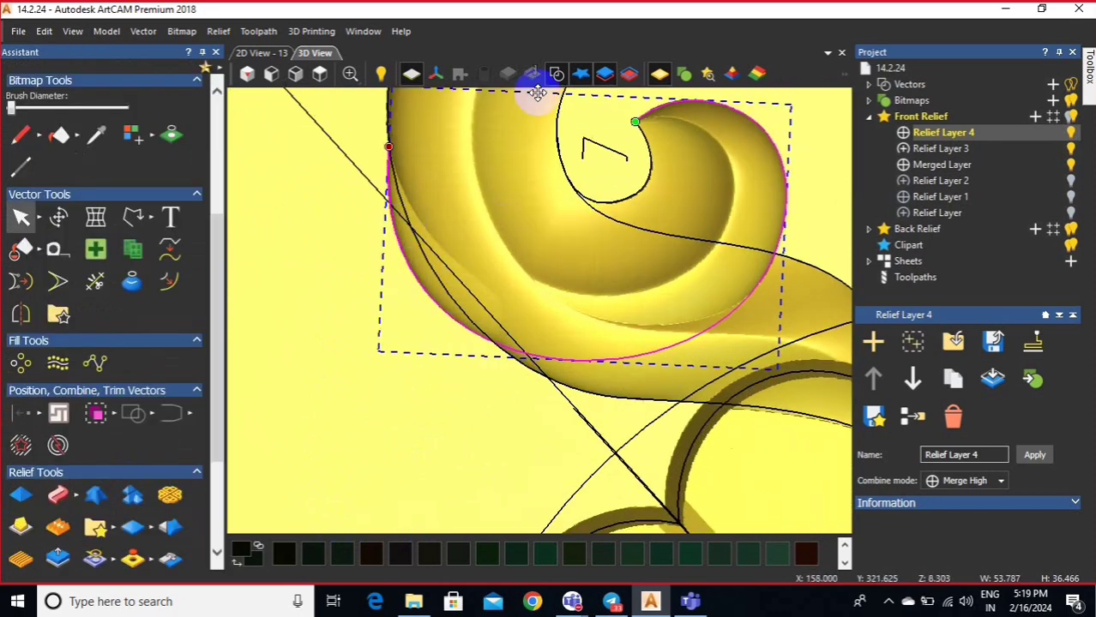
- Hide the vectors and use the sculpting Eraser to remove the swept relief bulging past the scroll's lower outer edge
{"action": "left_click", "coordinate": [558, 74]}
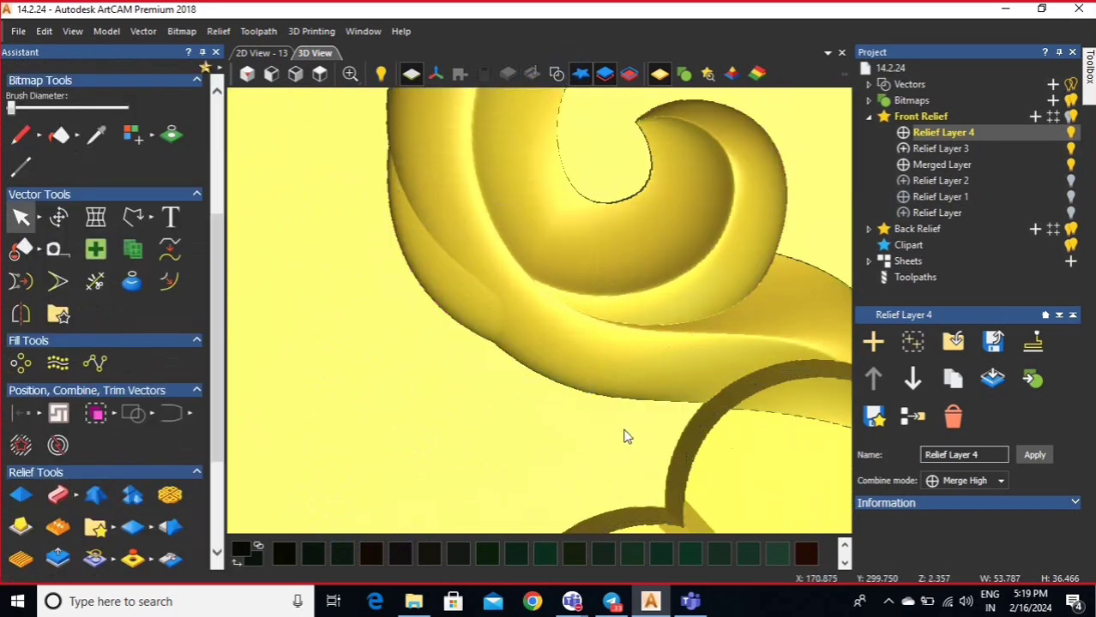
{"action": "left_click", "coordinate": [218, 30]}
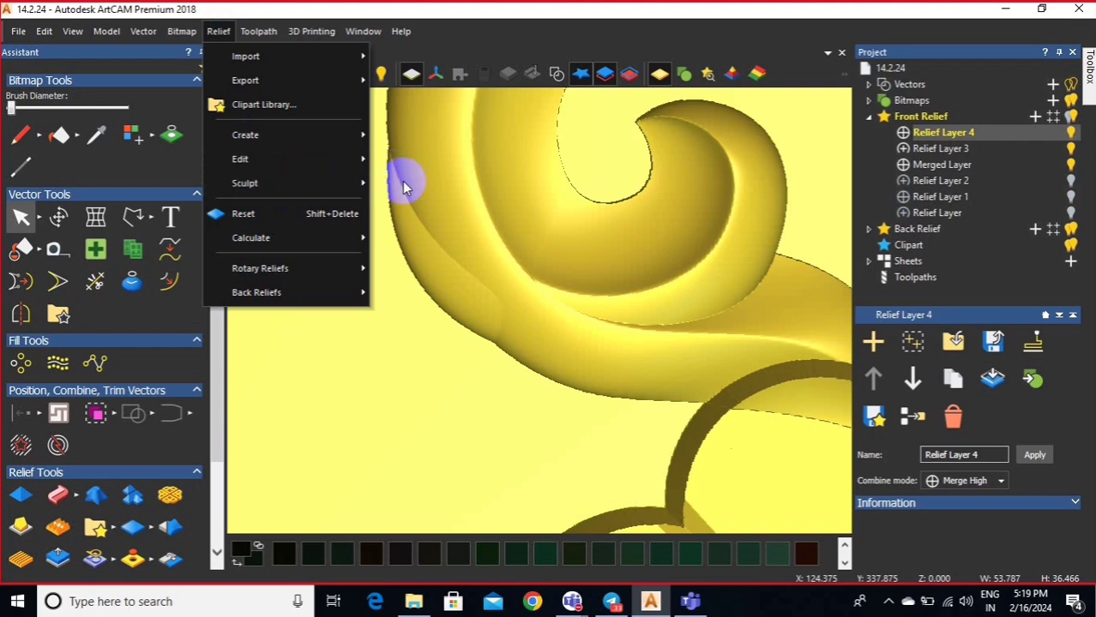
{"action": "mouse_move", "coordinate": [342, 186]}
{"action": "left_click", "coordinate": [418, 283]}
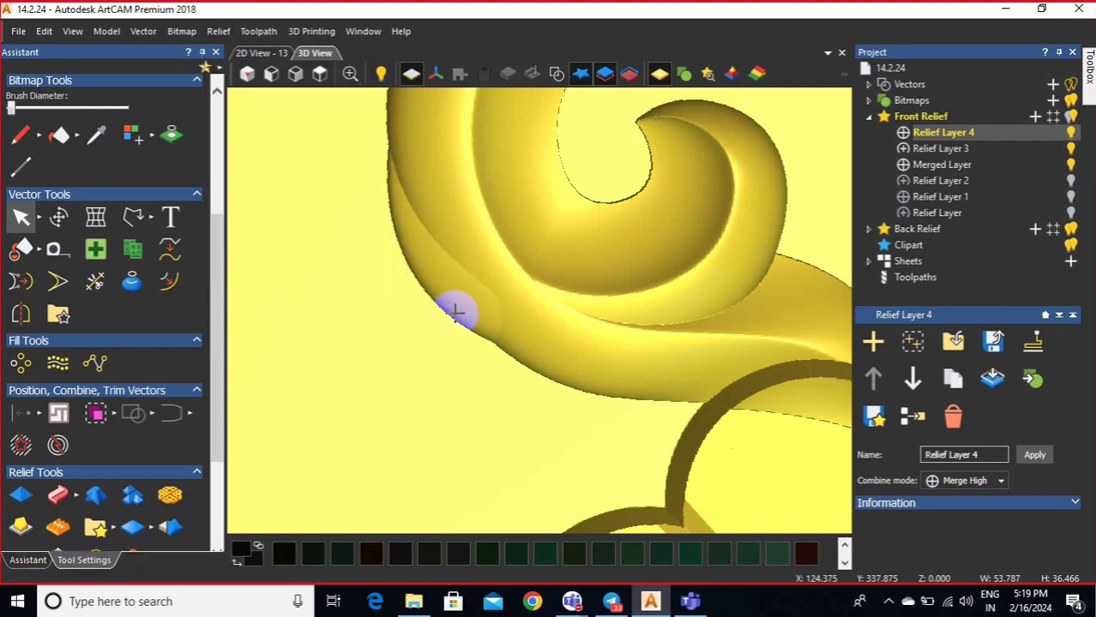
{"action": "left_click", "coordinate": [479, 330]}
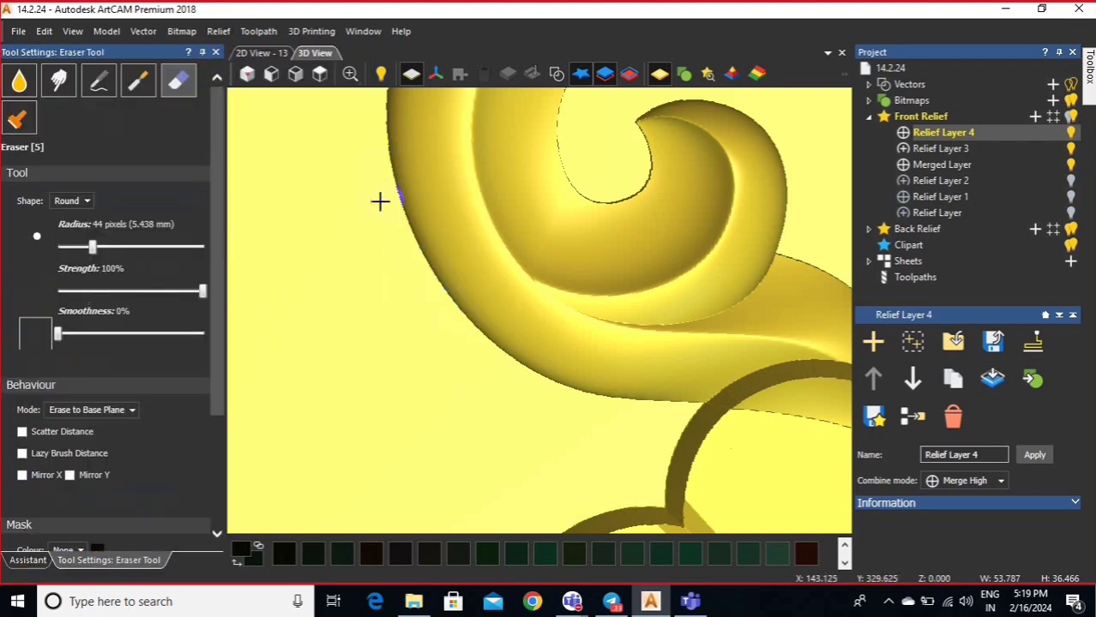
{"action": "scroll", "coordinate": [380, 202], "scroll_direction": "down", "scroll_amount": 5}
{"action": "left_click", "coordinate": [535, 369]}
{"action": "mouse_move", "coordinate": [536, 370]}
{"action": "middle_mouse_down"}
{"action": "mouse_move", "coordinate": [611, 347]}
{"action": "mouse_move", "coordinate": [562, 306]}
{"action": "mouse_move", "coordinate": [560, 290]}
{"action": "middle_mouse_up"}
{"action": "scroll", "coordinate": [560, 290], "scroll_direction": "down", "scroll_amount": 2}
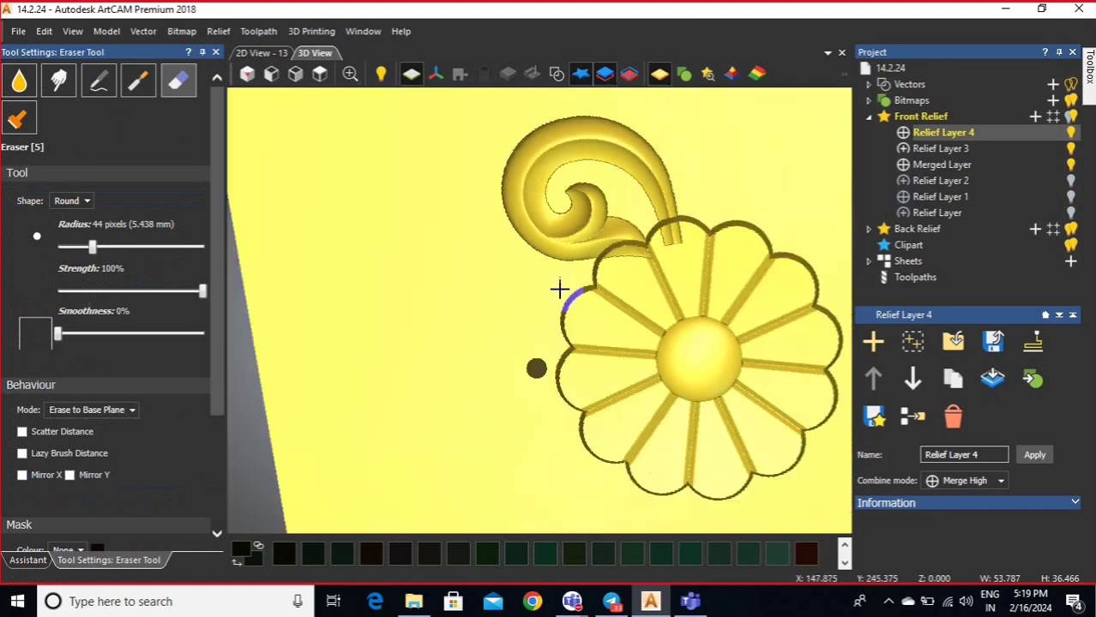
{"action": "scroll", "coordinate": [560, 290], "scroll_direction": "down", "scroll_amount": 1}
{"action": "scroll", "coordinate": [538, 276], "scroll_direction": "up", "scroll_amount": 4}
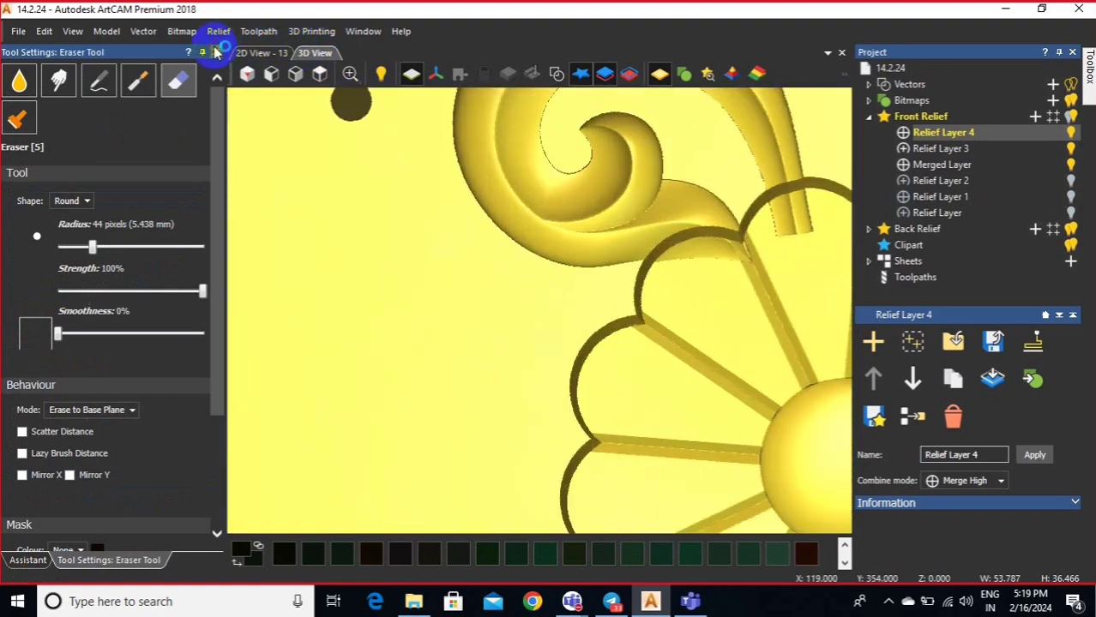
{"action": "left_click", "coordinate": [216, 53]}
- Inspect the scroll and flower relief up close, as a whole, from tilted angles and from directly above
{"action": "left_click", "coordinate": [634, 247]}
{"action": "scroll", "coordinate": [636, 257], "scroll_direction": "down", "scroll_amount": 5}
{"action": "left_click_drag", "start_coordinate": [637, 268], "coordinate": [602, 216]}
{"action": "scroll", "coordinate": [602, 217], "scroll_direction": "up", "scroll_amount": 2}
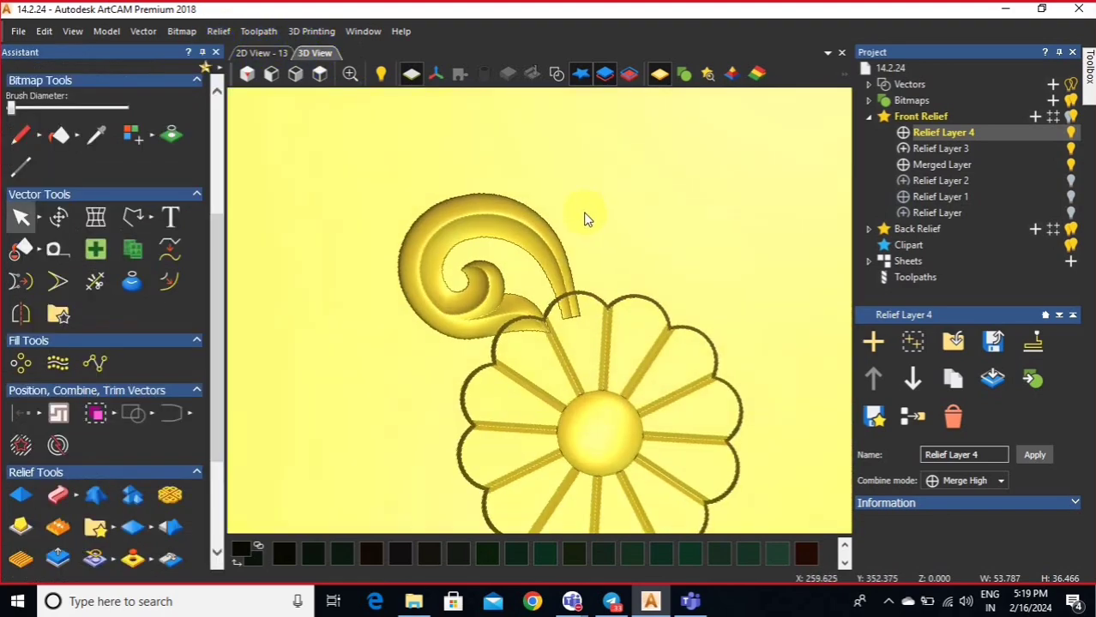
{"action": "scroll", "coordinate": [586, 257], "scroll_direction": "down", "scroll_amount": 1}
{"action": "scroll", "coordinate": [490, 409], "scroll_direction": "up", "scroll_amount": 3}
{"action": "left_click_drag", "start_coordinate": [474, 352], "coordinate": [508, 314]}
{"action": "scroll", "coordinate": [510, 314], "scroll_direction": "down", "scroll_amount": 5}
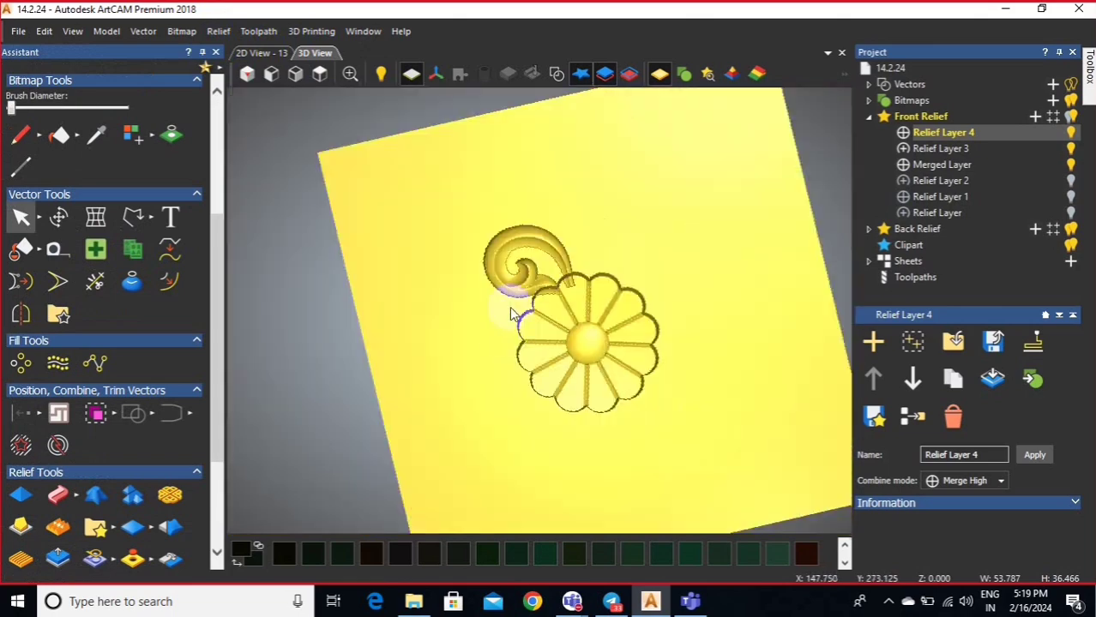
{"action": "scroll", "coordinate": [512, 314], "scroll_direction": "up", "scroll_amount": 5}
{"action": "scroll", "coordinate": [497, 276], "scroll_direction": "up", "scroll_amount": 2}
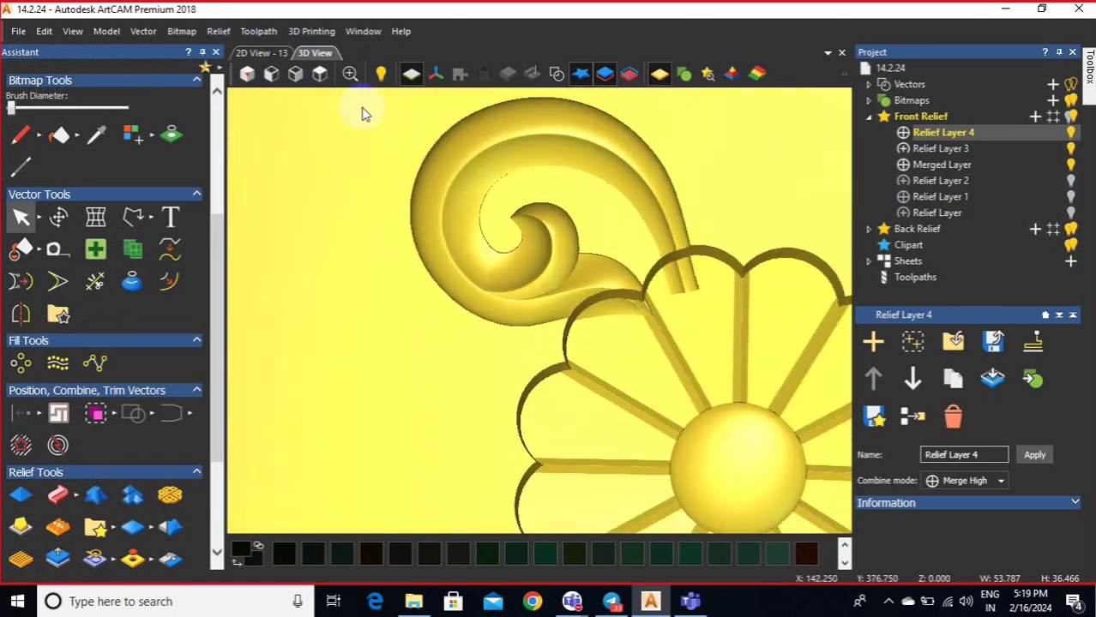
{"action": "left_click", "coordinate": [320, 76]}
{"action": "scroll", "coordinate": [525, 244], "scroll_direction": "up", "scroll_amount": 2}
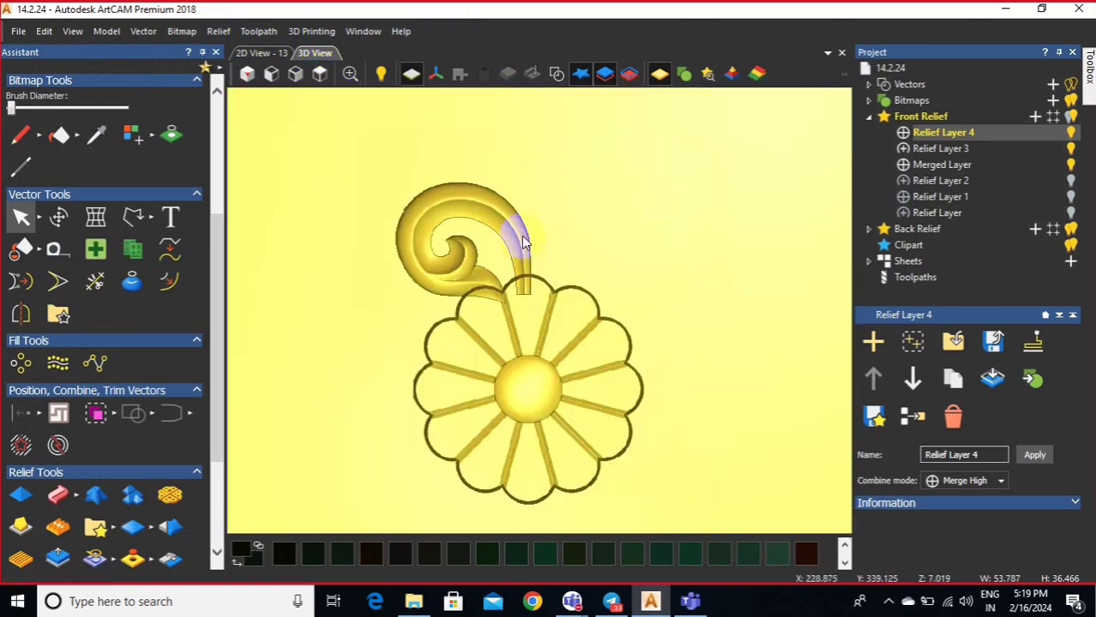
{"action": "scroll", "coordinate": [436, 289], "scroll_direction": "up", "scroll_amount": 4}
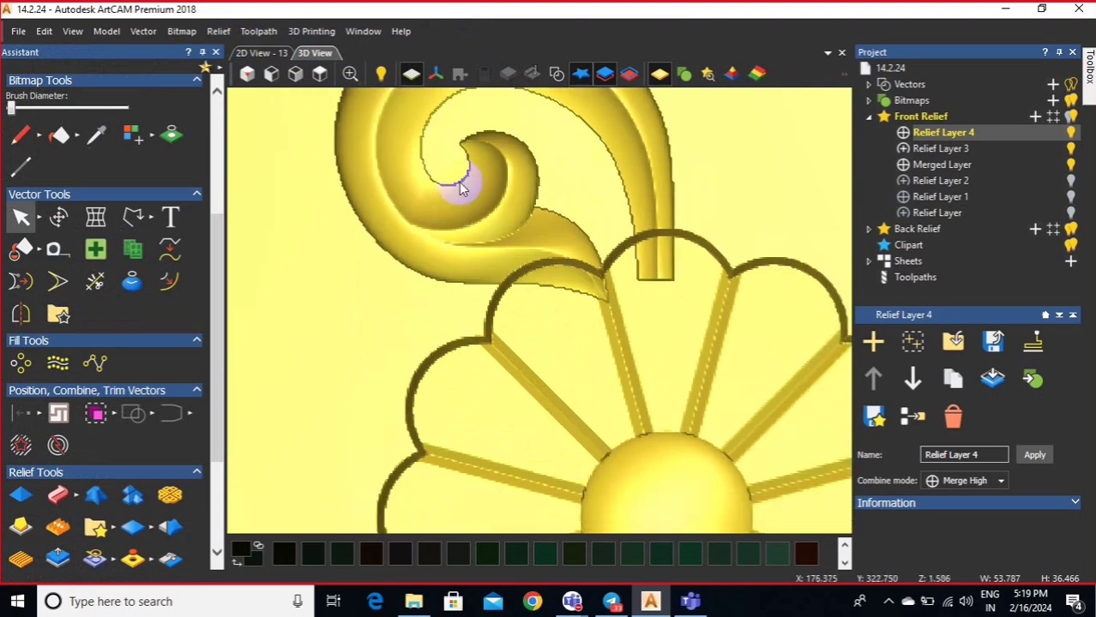
{"action": "middle_click_drag", "start_coordinate": [464, 196], "coordinate": [483, 229]}
{"action": "scroll", "coordinate": [484, 234], "scroll_direction": "down", "scroll_amount": 2}
{"action": "left_click_drag", "start_coordinate": [484, 234], "coordinate": [487, 262]}
{"action": "scroll", "coordinate": [454, 227], "scroll_direction": "down", "scroll_amount": 2}
{"action": "left_click", "coordinate": [318, 75]}
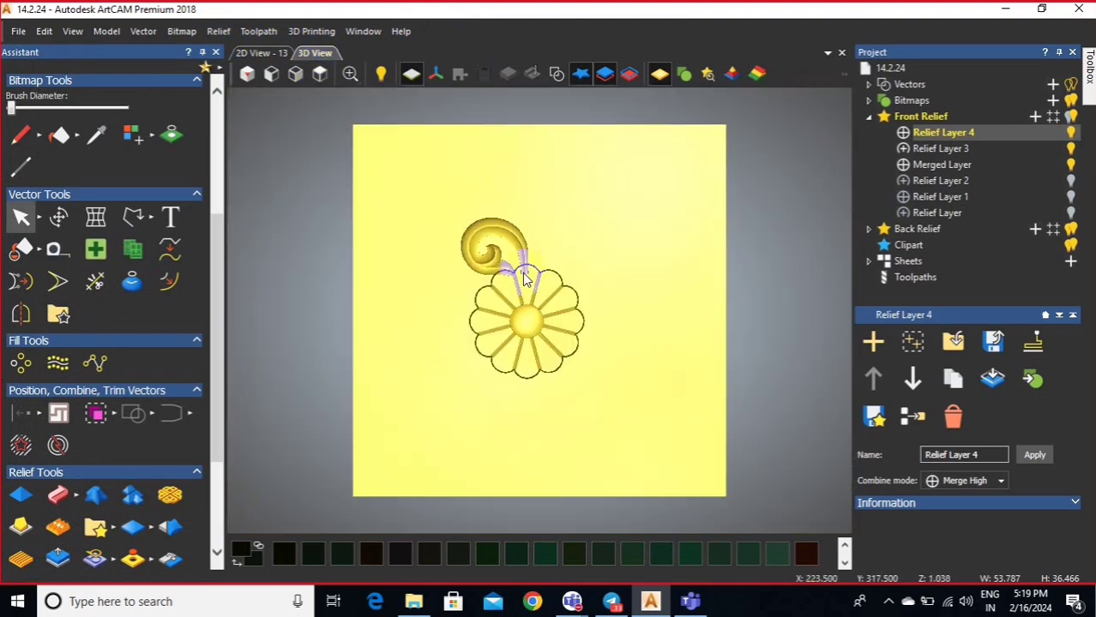
{"action": "scroll", "coordinate": [497, 261], "scroll_direction": "up", "scroll_amount": 4}
- Add a new front relief layer above Relief Layer 4 and view the model from above
{"action": "left_click", "coordinate": [1035, 116]}
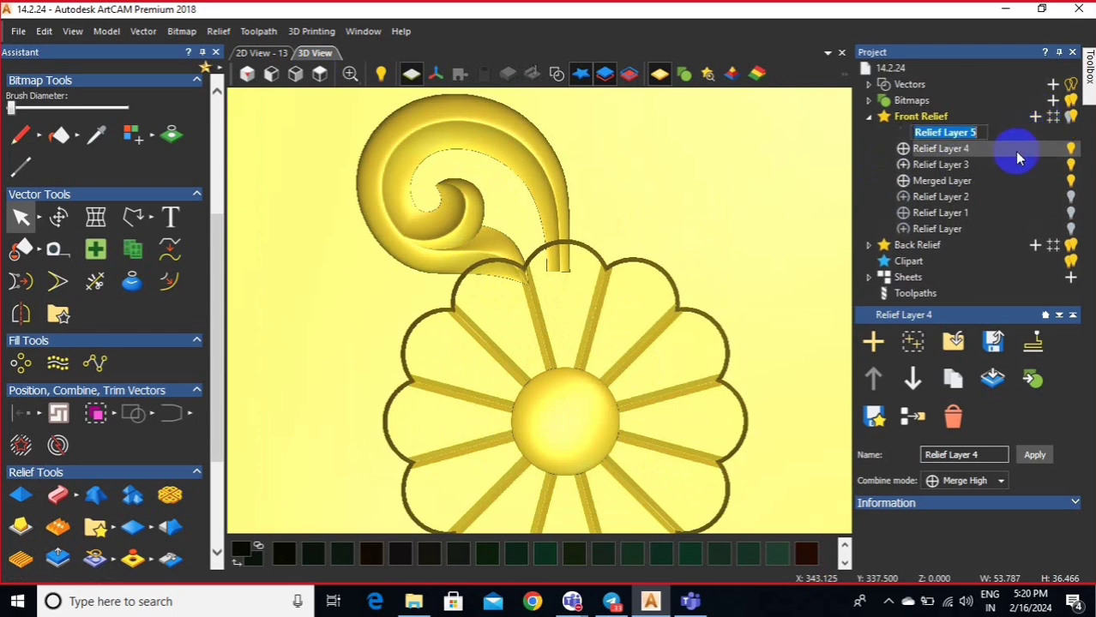
{"action": "left_click", "coordinate": [320, 74]}
{"action": "scroll", "coordinate": [504, 255], "scroll_direction": "up", "scroll_amount": 4}
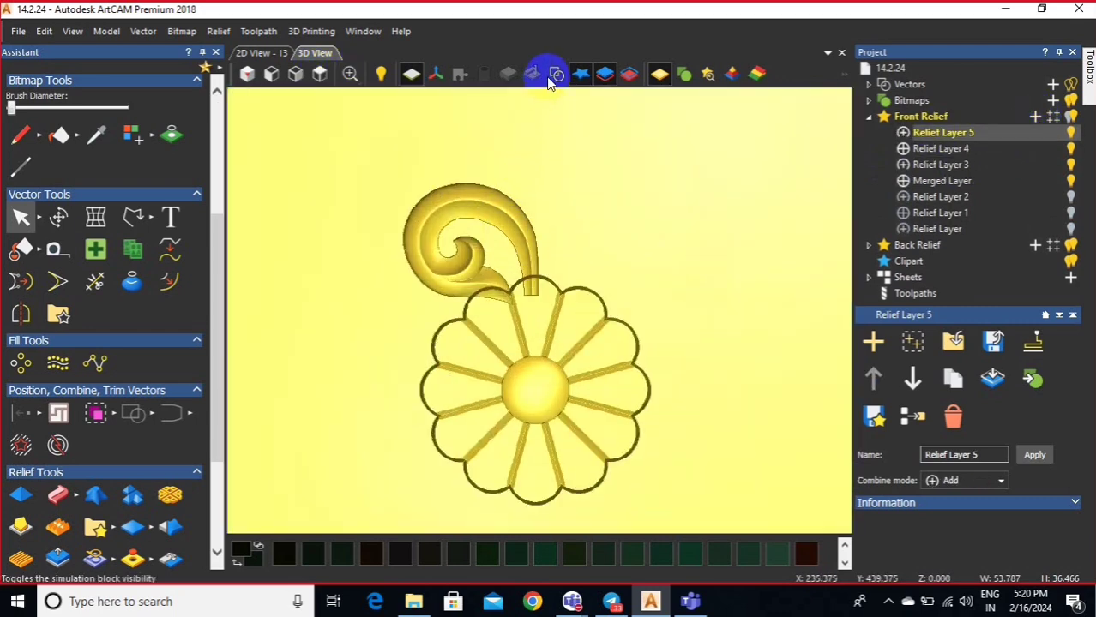
- Check the combine mode of Relief Layer 4 and tilt the model to examine how the scroll meets the flower
{"action": "left_click", "coordinate": [991, 148]}
{"action": "right_click", "coordinate": [991, 149]}
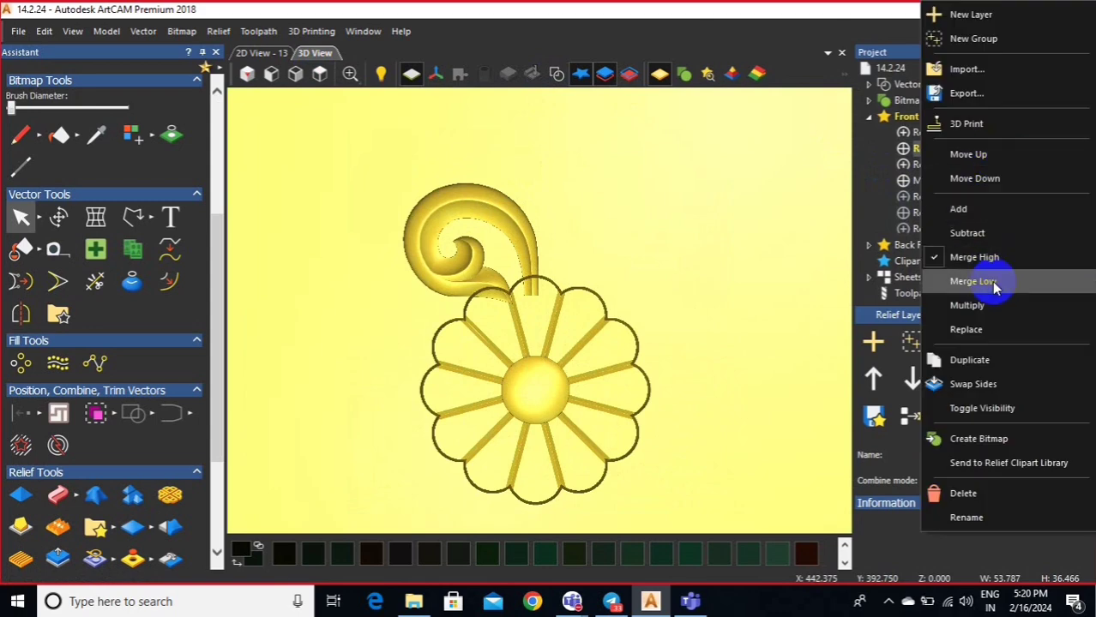
{"action": "left_click_drag", "start_coordinate": [598, 274], "coordinate": [605, 265]}
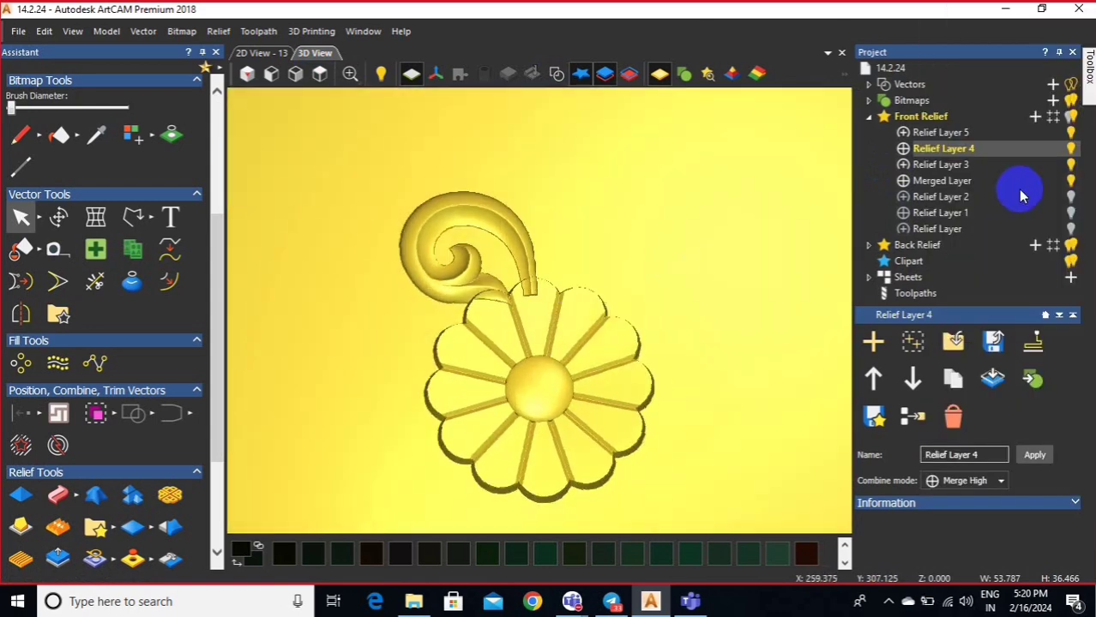
- Set the combine mode of Relief Layer 3 to Merge High and tilt the model to examine the blend
{"action": "left_click", "coordinate": [1069, 150]}
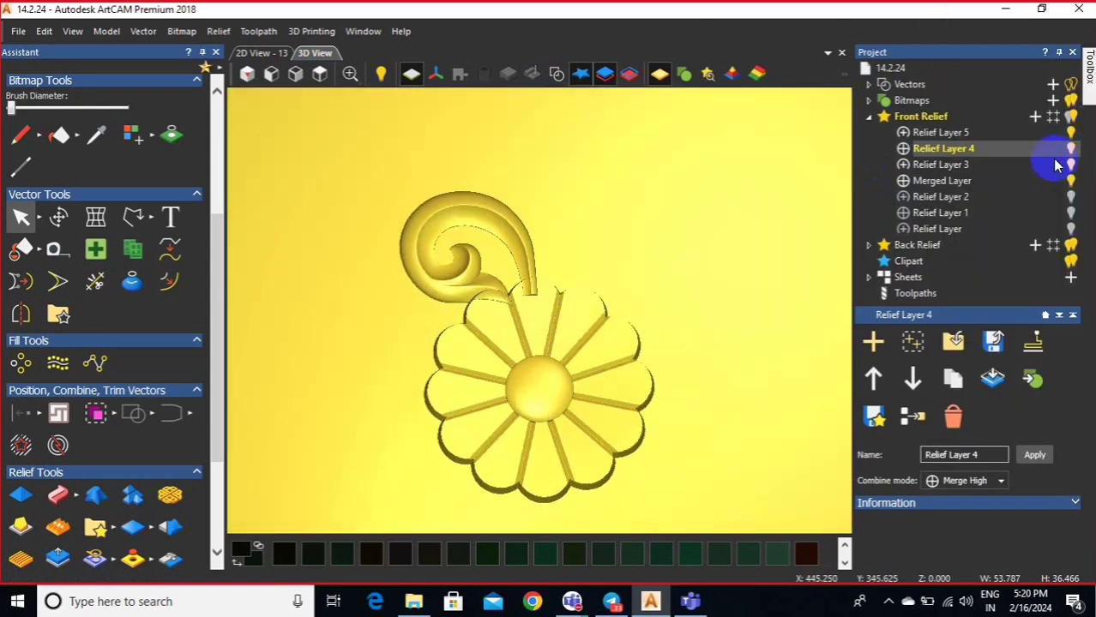
{"action": "left_click", "coordinate": [1057, 164]}
{"action": "right_click", "coordinate": [1060, 165]}
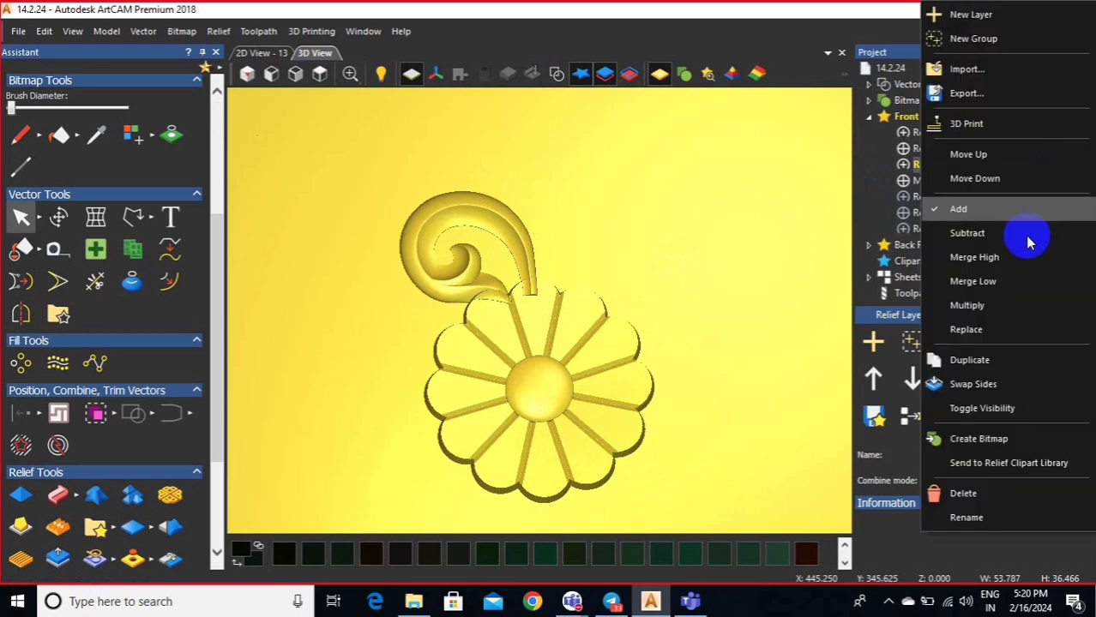
{"action": "left_click", "coordinate": [1014, 257]}
{"action": "left_click_drag", "start_coordinate": [579, 358], "coordinate": [582, 289]}
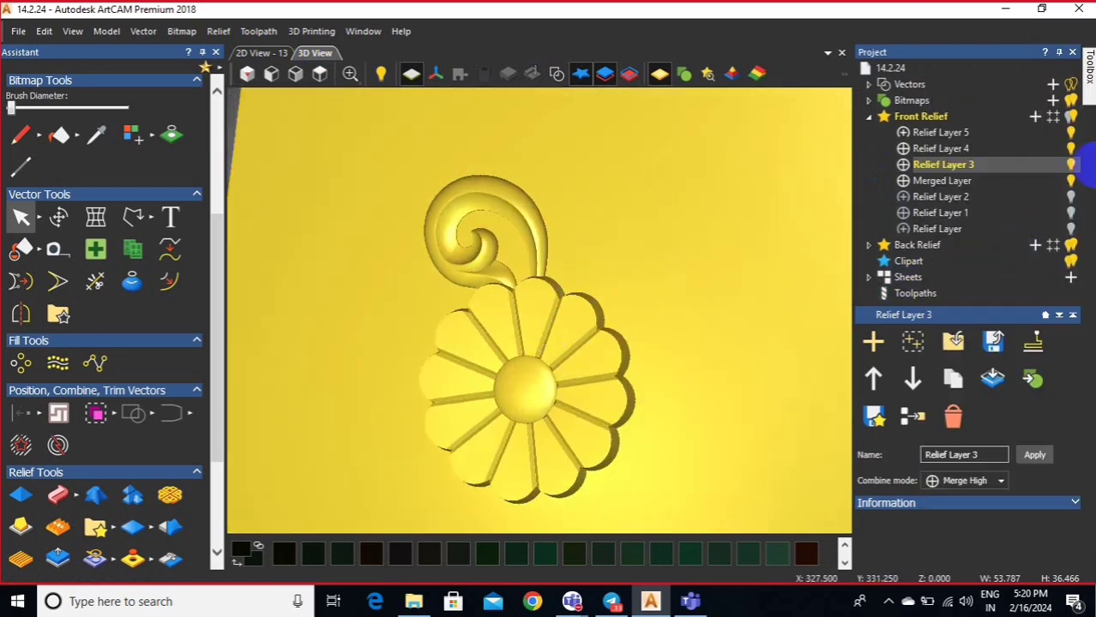
- Make Relief Layer 5 active and display the vectors over the model viewed from directly above
{"action": "left_click", "coordinate": [1034, 144]}
{"action": "left_click", "coordinate": [1035, 133]}
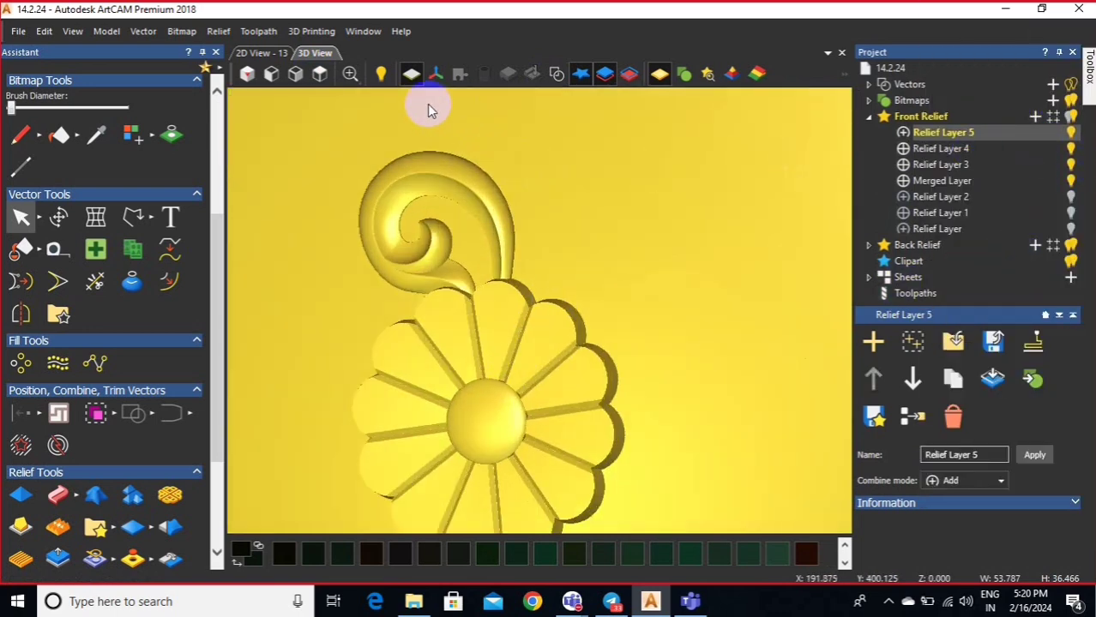
{"action": "left_click", "coordinate": [319, 74]}
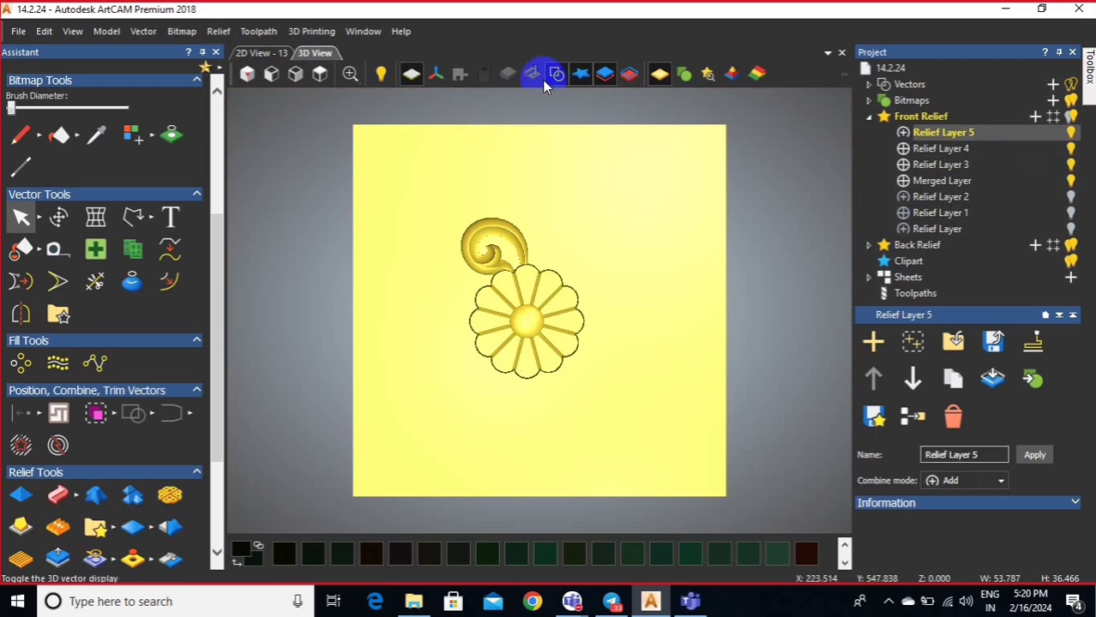
{"action": "left_click", "coordinate": [543, 84]}
{"action": "scroll", "coordinate": [597, 225], "scroll_direction": "up", "scroll_amount": 5}
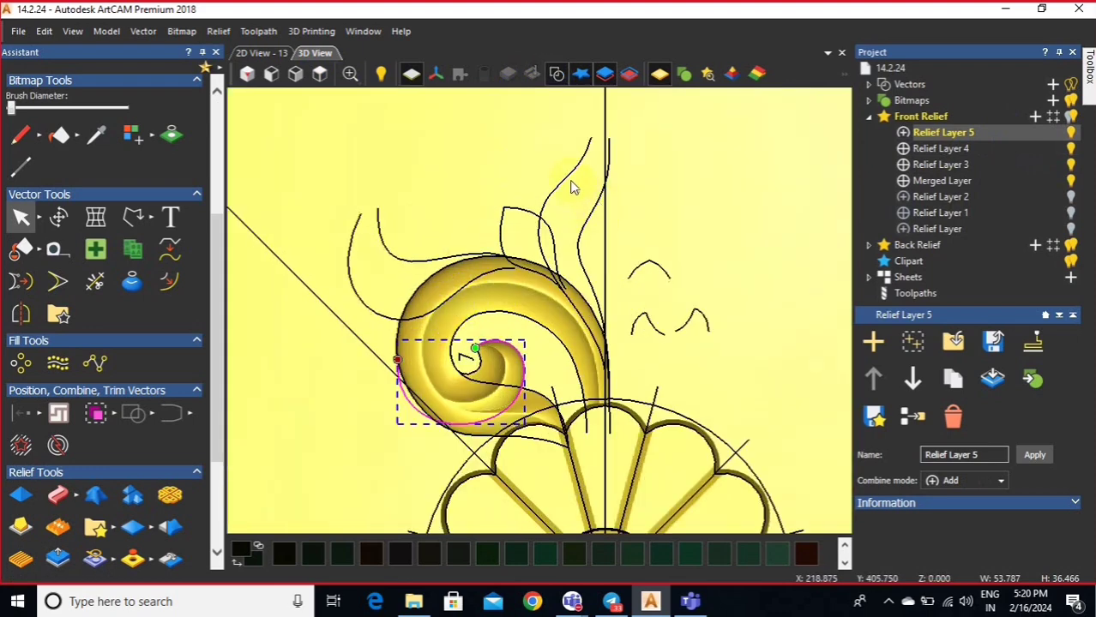
- Set up a two-rail sweep along the tall upper leaf's curves, using the left small asymmetric profile as its cross section
{"action": "left_click", "coordinate": [570, 177]}
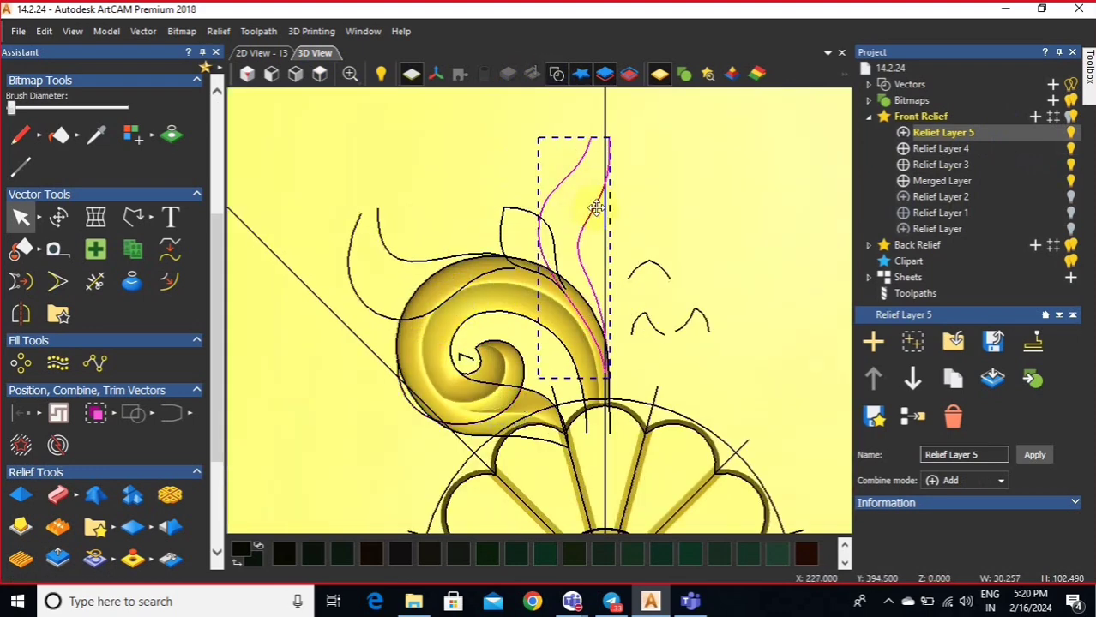
{"action": "left_click", "coordinate": [95, 495]}
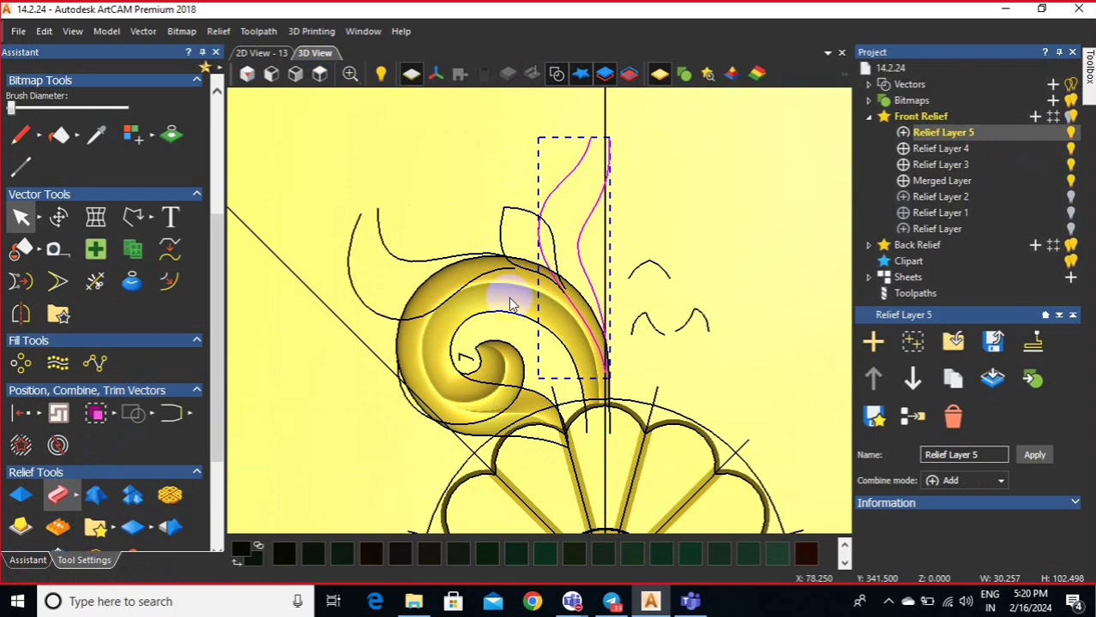
{"action": "left_click", "coordinate": [636, 321]}
{"action": "left_click", "coordinate": [54, 314]}
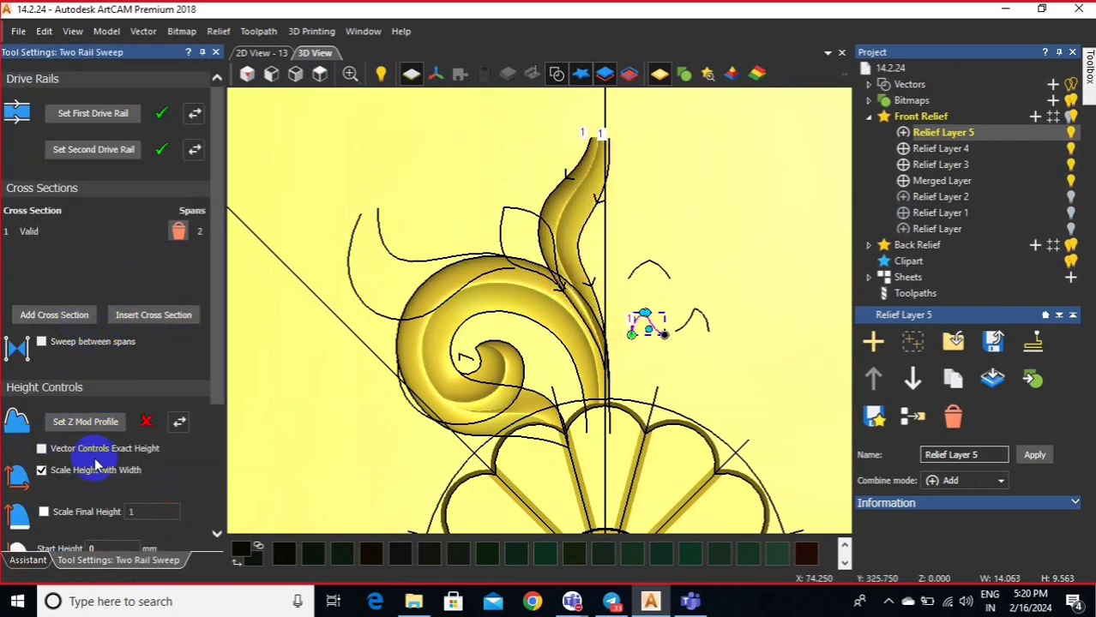
- Set the leaf sweep's start height to 1 mm and enable scaling of its final height to 10
{"action": "scroll", "coordinate": [109, 506], "scroll_direction": "down", "scroll_amount": 2}
{"action": "double_click", "coordinate": [89, 476]}
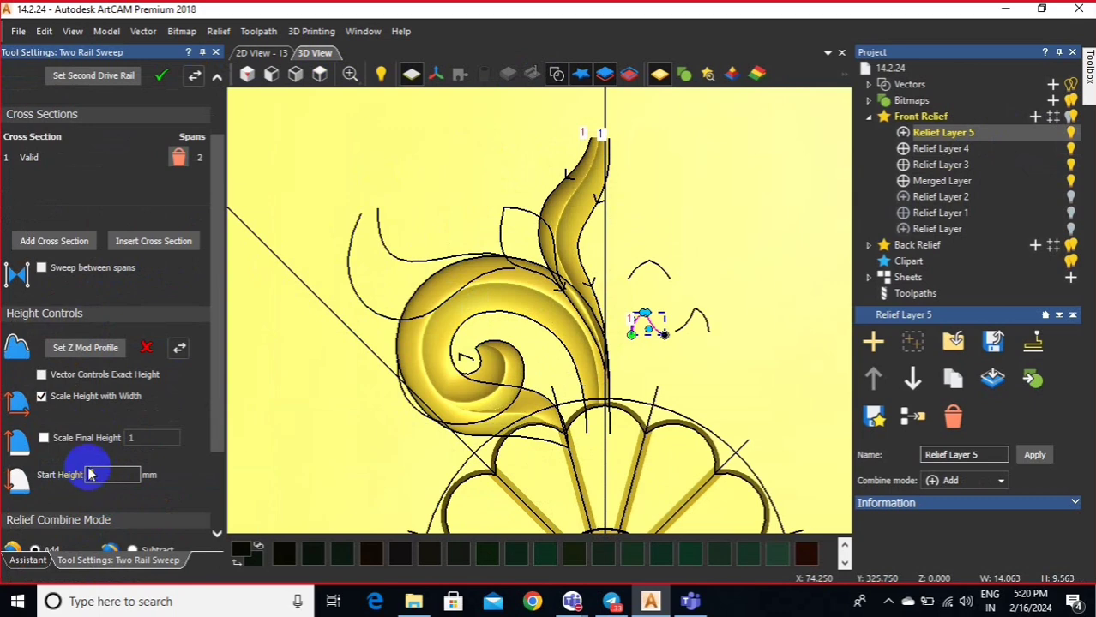
{"action": "type", "text": "1"}
{"action": "left_click", "coordinate": [44, 438]}
{"action": "left_click", "coordinate": [131, 438]}
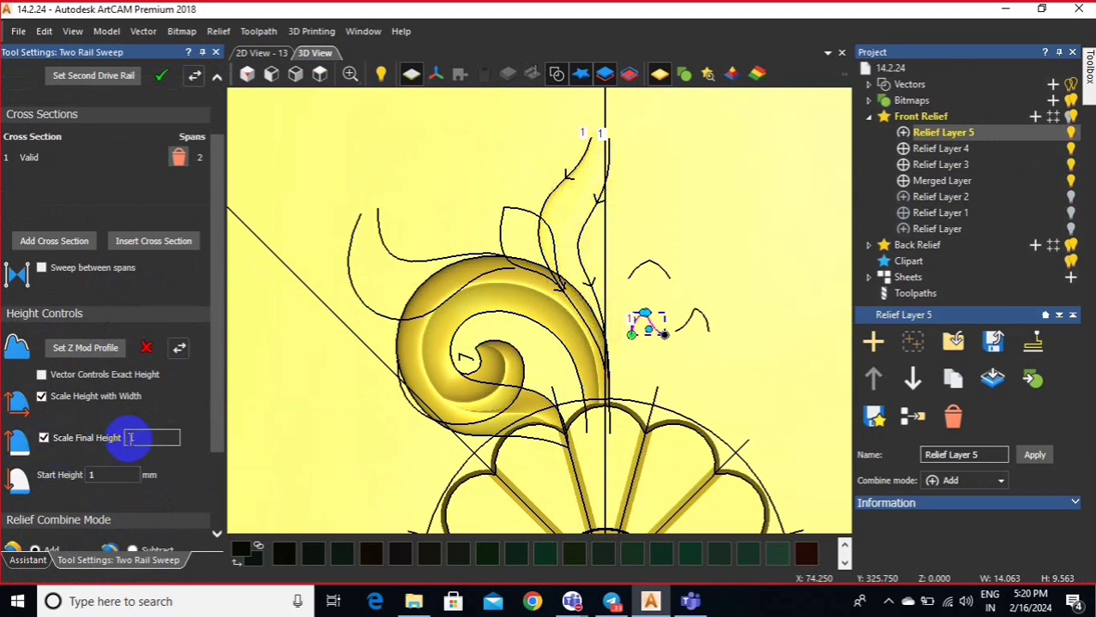
{"action": "left_click", "coordinate": [177, 290]}
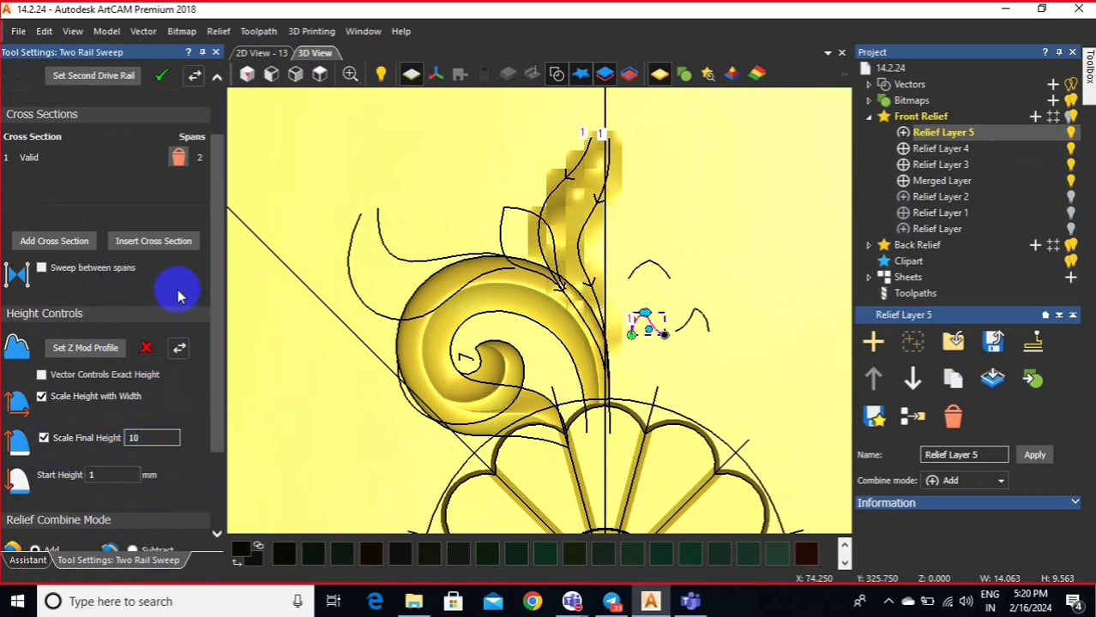
- Raise the upper end node of the leaf's right rail slightly to level it with the left rail's end
{"action": "scroll", "coordinate": [600, 138], "scroll_direction": "up", "scroll_amount": 5}
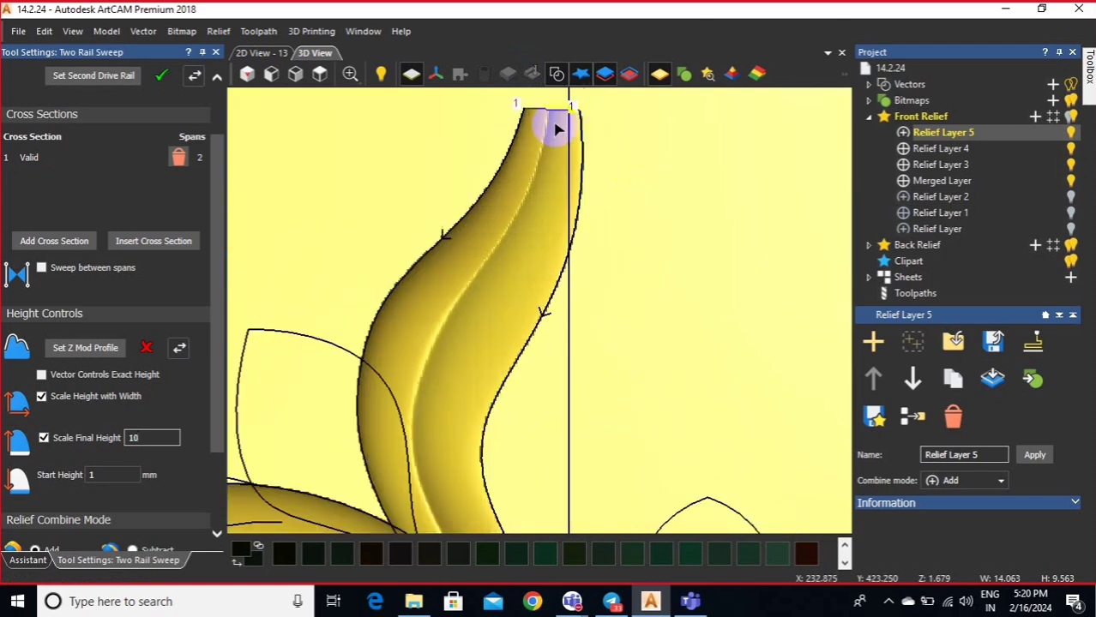
{"action": "left_click", "coordinate": [599, 135]}
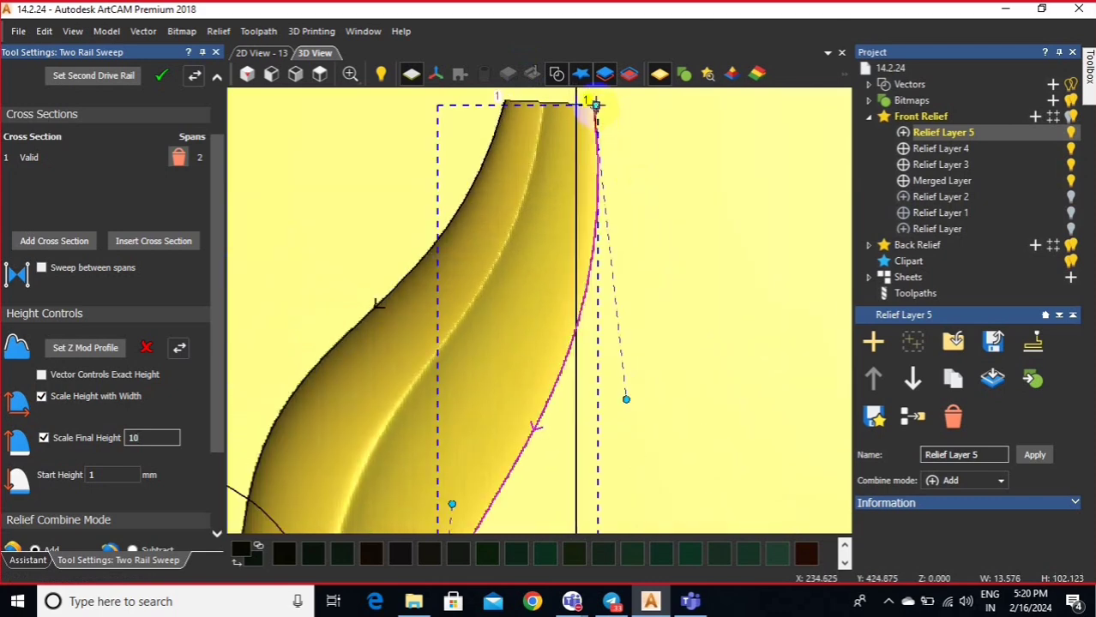
{"action": "left_click_drag", "start_coordinate": [596, 105], "coordinate": [594, 100]}
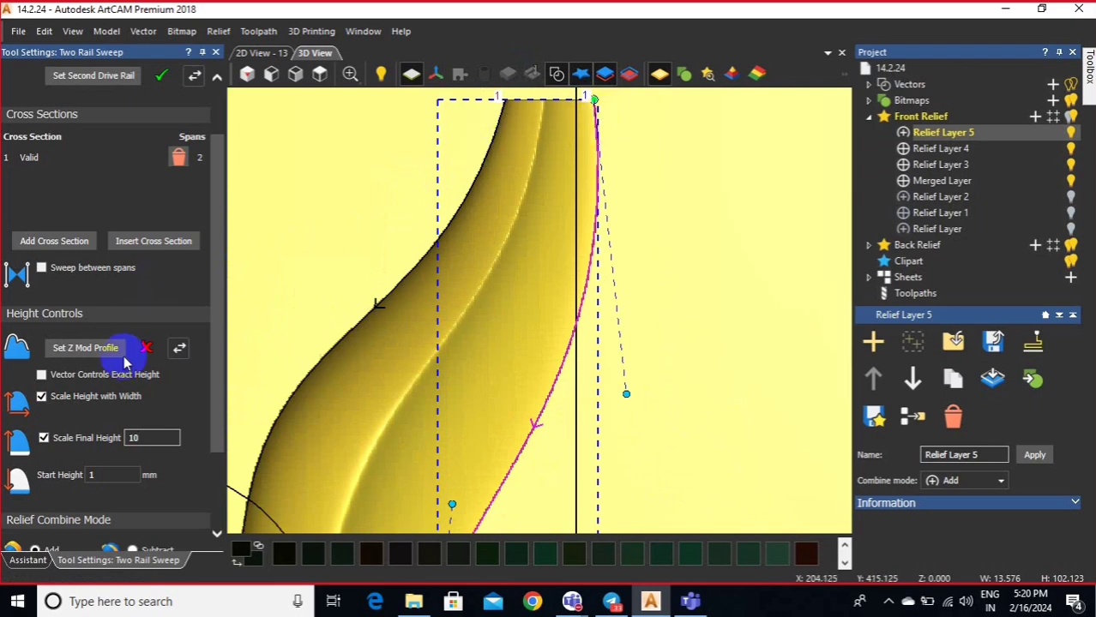
- Apply the two-rail sweep to the tall upper leaf in Add mode and close the sweep settings
{"action": "scroll", "coordinate": [140, 351], "scroll_direction": "down", "scroll_amount": 3}
{"action": "left_click", "coordinate": [137, 533]}
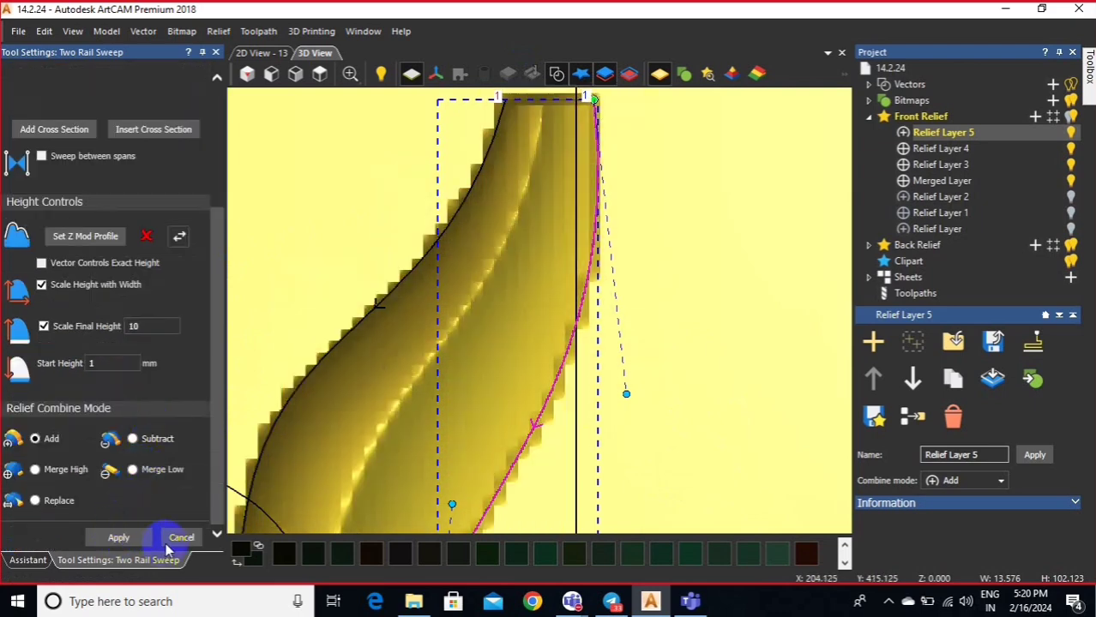
{"action": "left_click", "coordinate": [181, 538]}
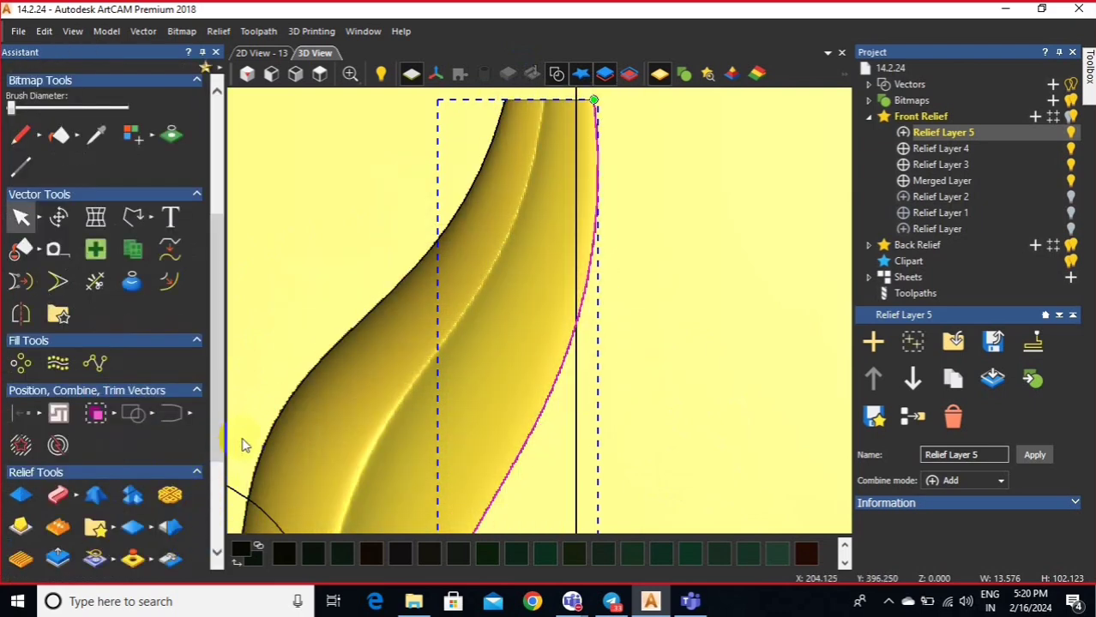
{"action": "scroll", "coordinate": [391, 350], "scroll_direction": "down", "scroll_amount": 5}
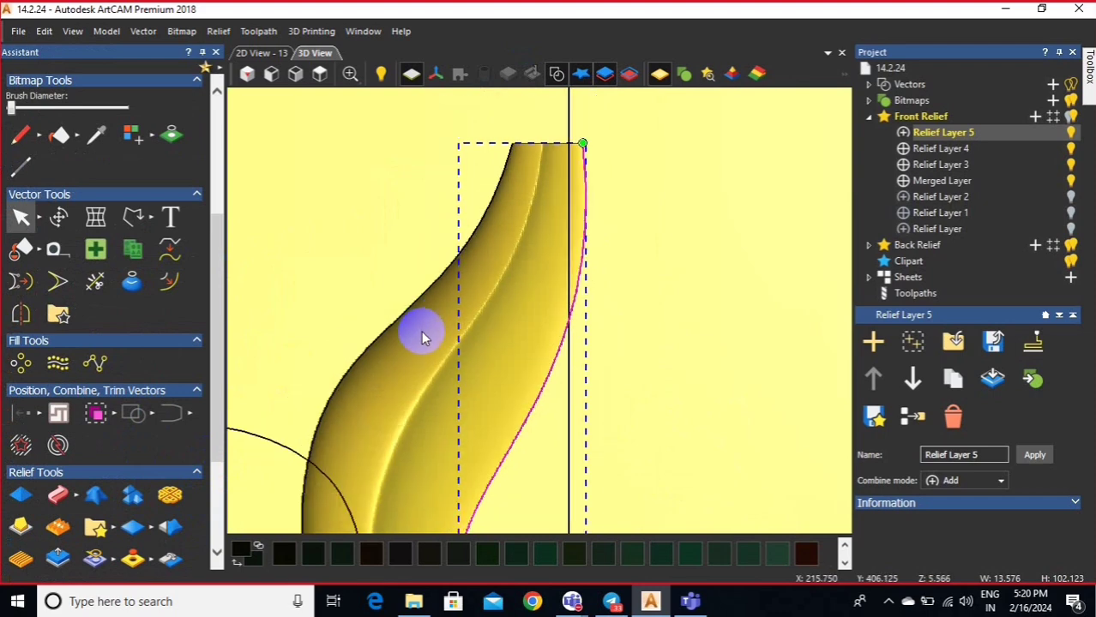
{"action": "scroll", "coordinate": [502, 416], "scroll_direction": "down", "scroll_amount": 4}
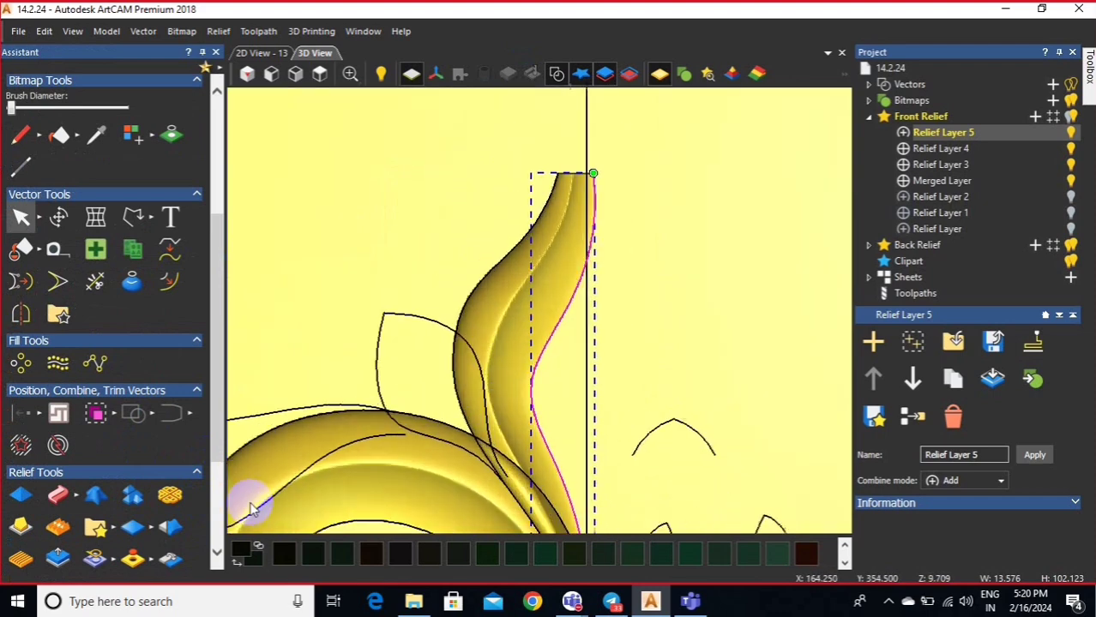
- Add a new front relief layer and start a two-rail sweep along the two curves of the leaf at the scroll's left
{"action": "left_click", "coordinate": [1034, 116]}
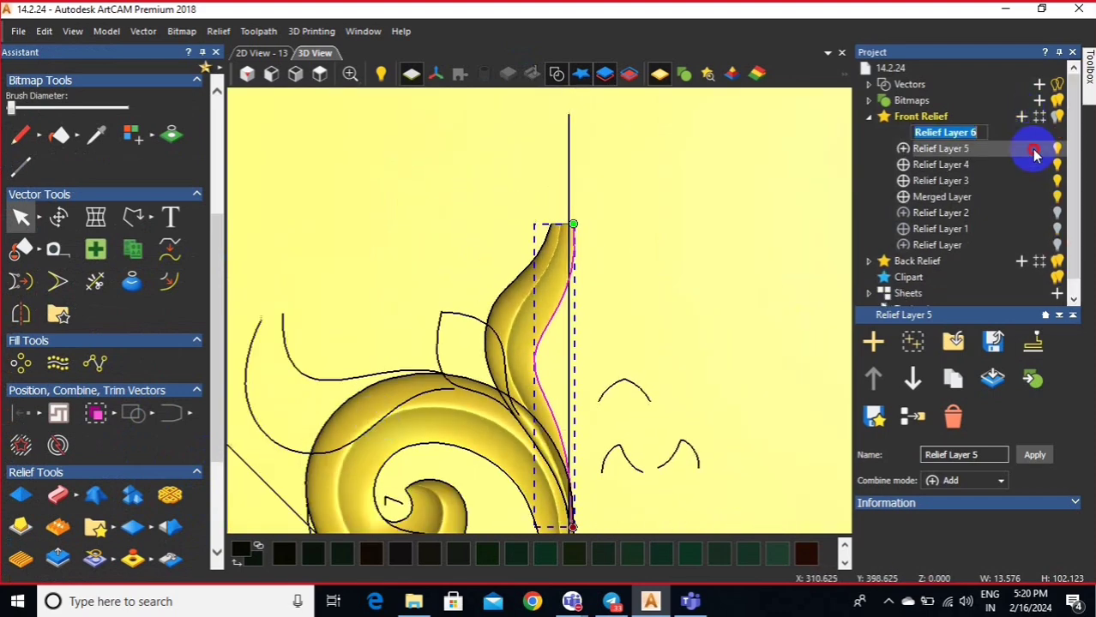
{"action": "left_click", "coordinate": [302, 378]}
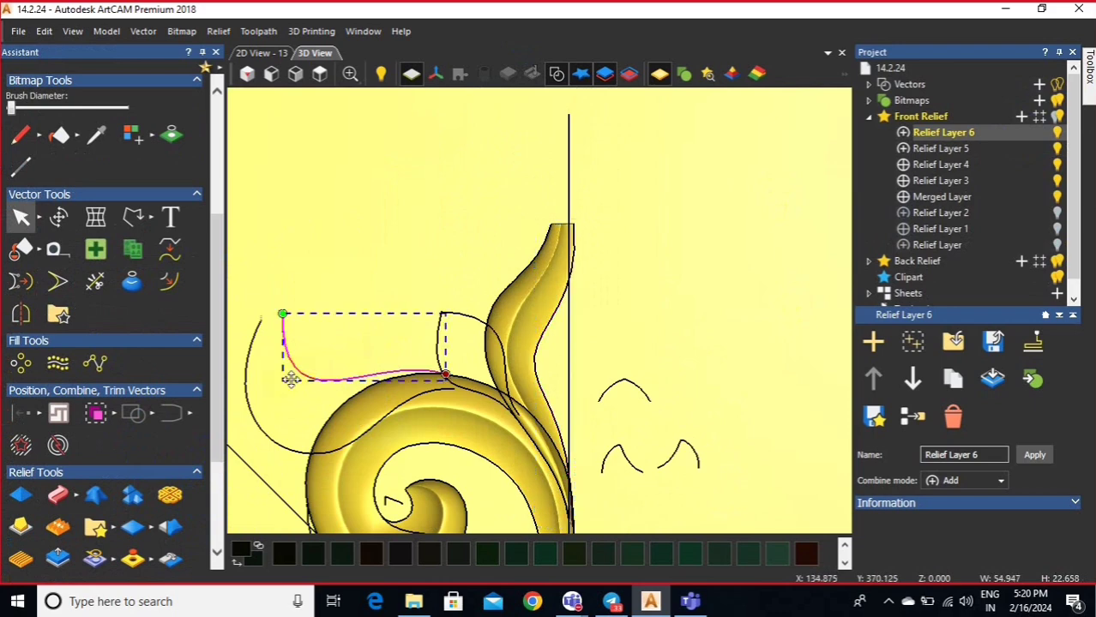
{"action": "left_click", "coordinate": [249, 350], "text": "shift"}
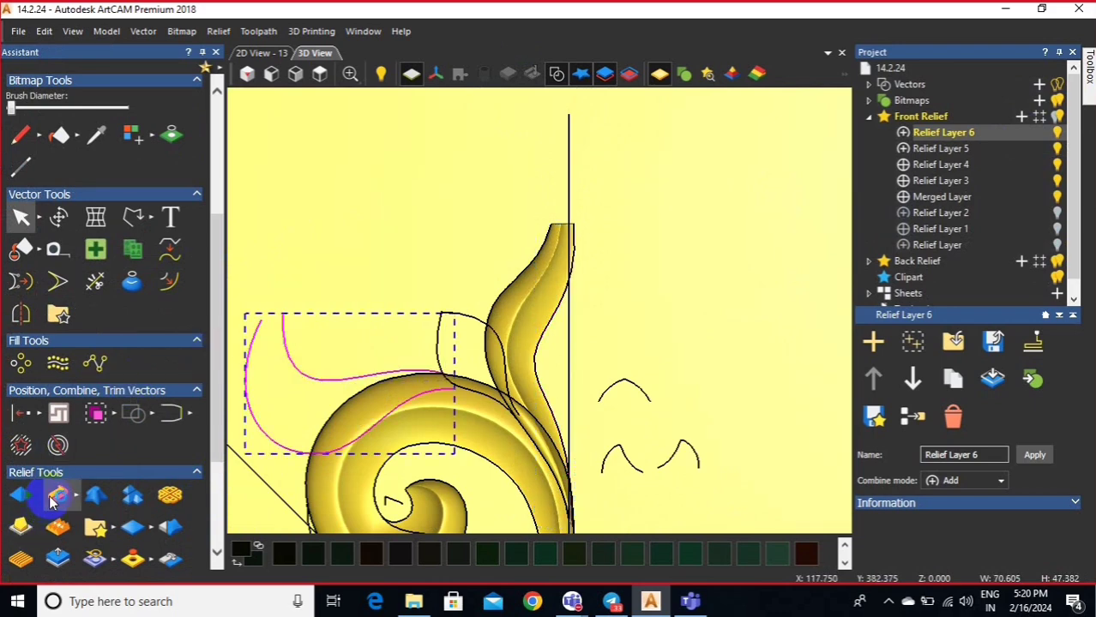
{"action": "left_click", "coordinate": [57, 495]}
{"action": "left_click", "coordinate": [602, 454]}
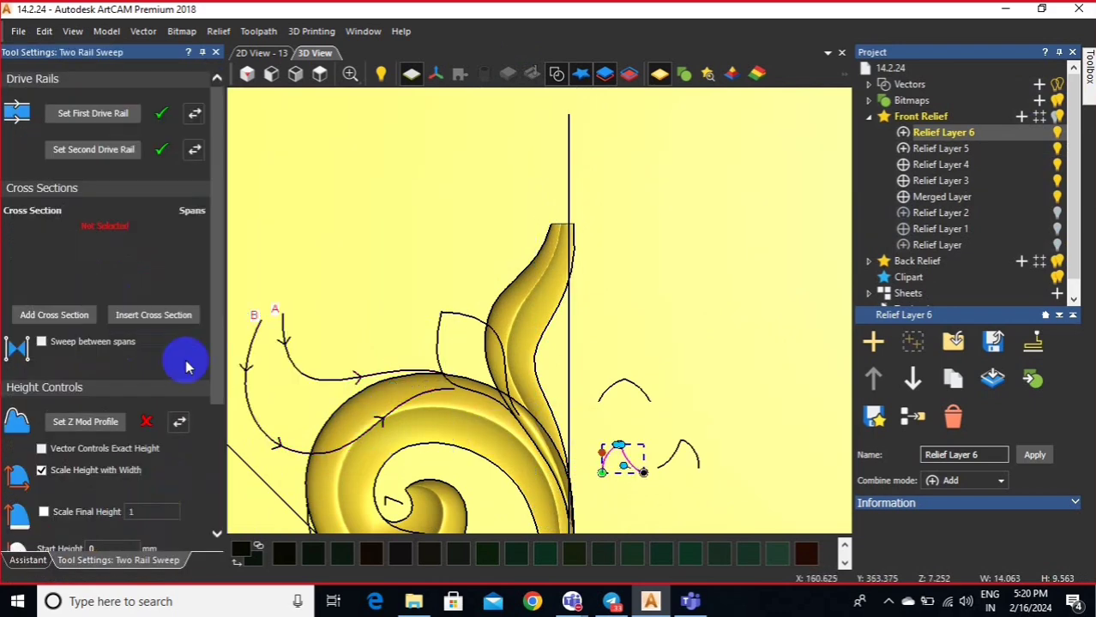
{"action": "left_click", "coordinate": [74, 316]}
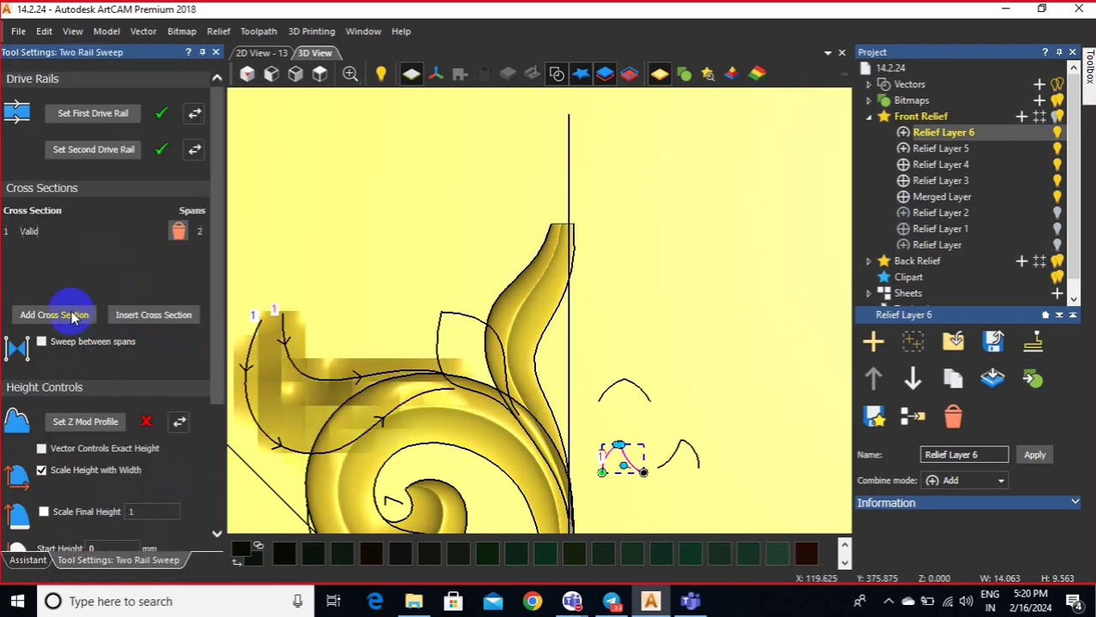
{"action": "left_click", "coordinate": [179, 231]}
- Add the right small asymmetric profile as the left leaf's cross section and set Relief Layer 6 to Merge High
{"action": "left_click", "coordinate": [677, 444]}
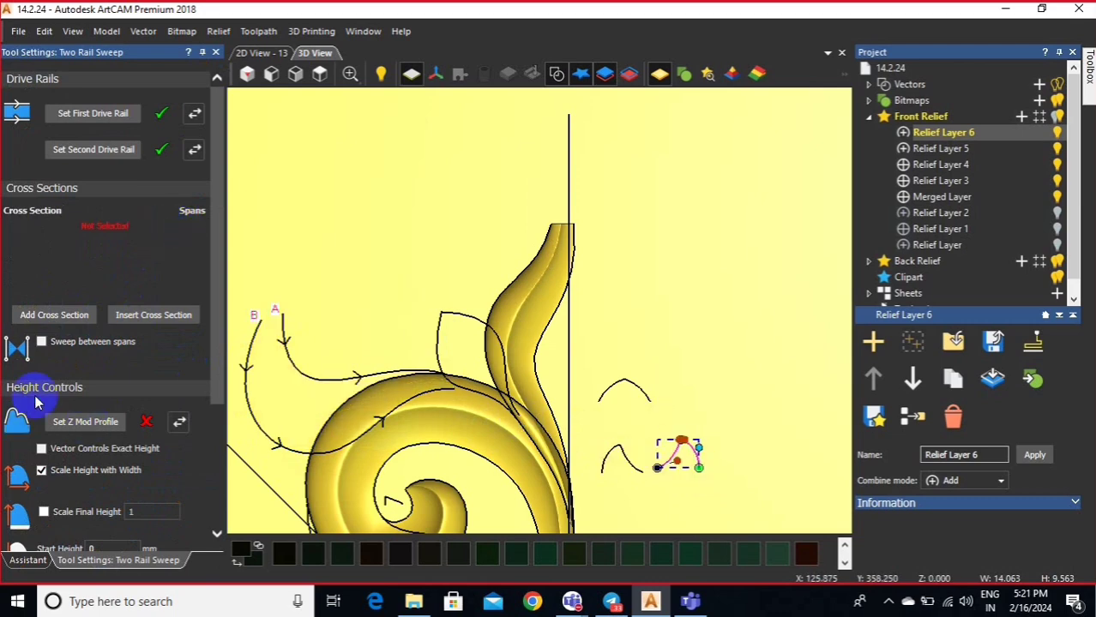
{"action": "left_click", "coordinate": [76, 314]}
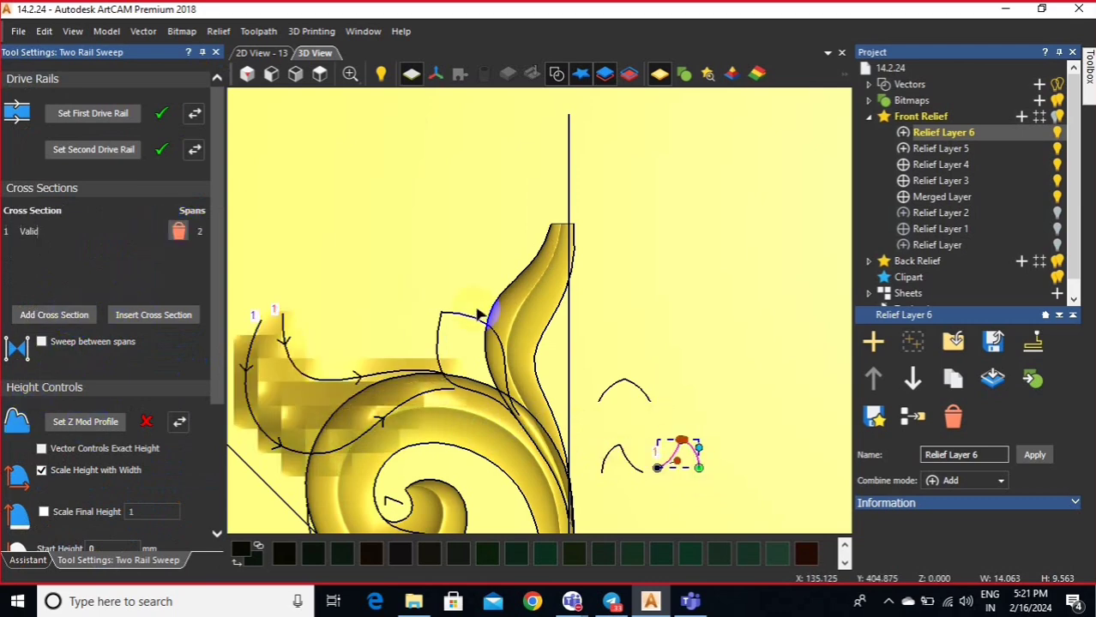
{"action": "right_click", "coordinate": [1020, 142]}
{"action": "left_click", "coordinate": [1001, 252]}
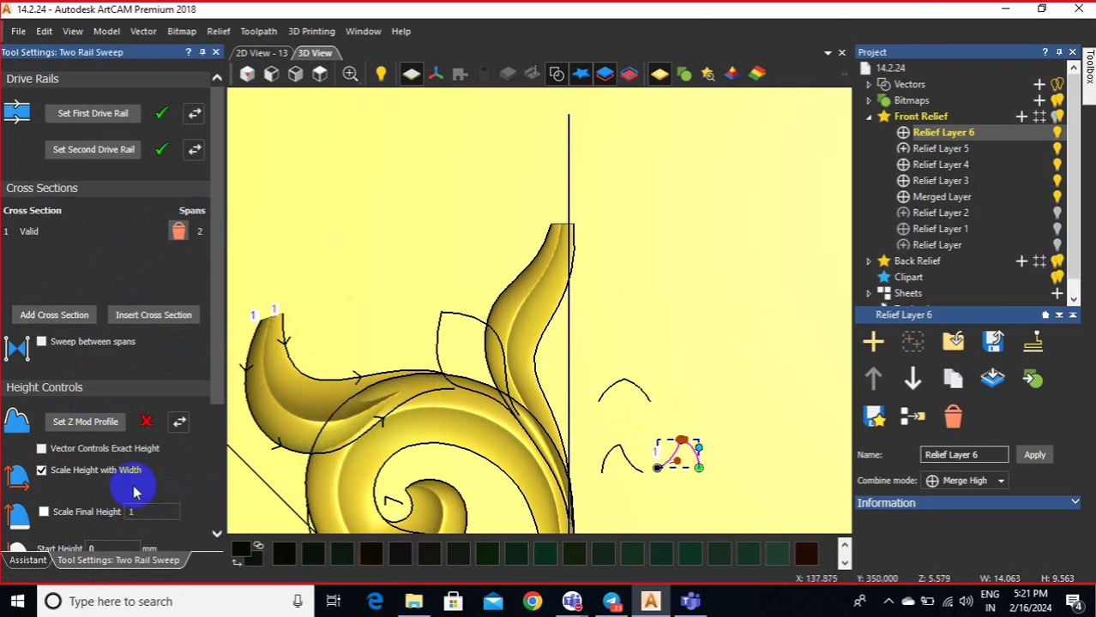
- Apply the left leaf's sweep with a 1 mm start height and a final height scaled to 10, and close its settings
{"action": "scroll", "coordinate": [49, 497], "scroll_direction": "down", "scroll_amount": 2}
{"action": "left_click", "coordinate": [98, 469]}
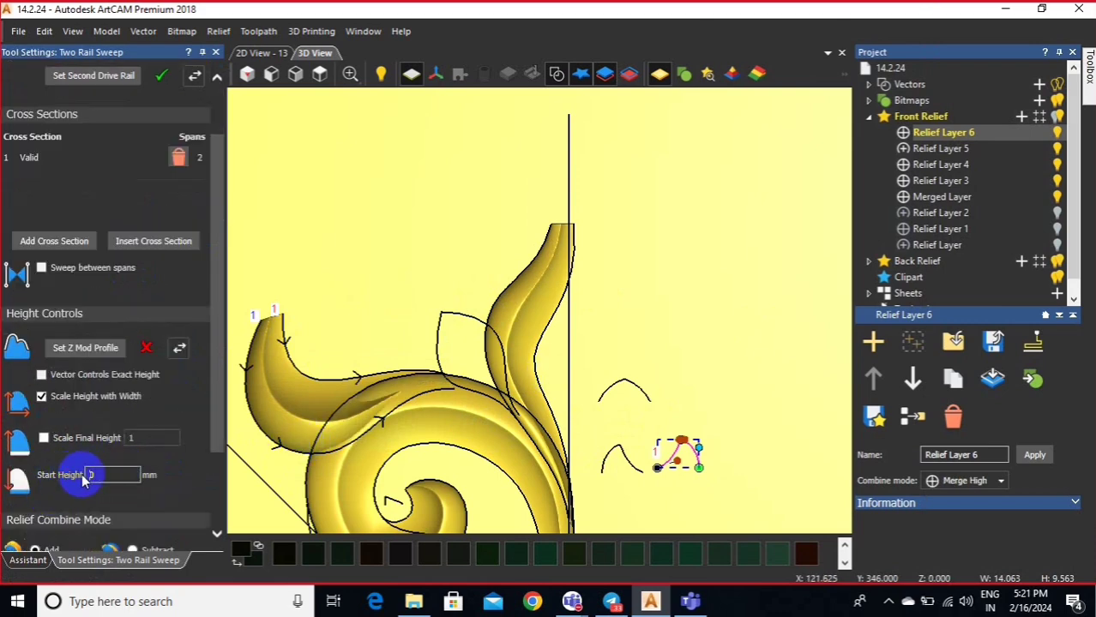
{"action": "type", "text": "1"}
{"action": "left_click", "coordinate": [44, 438]}
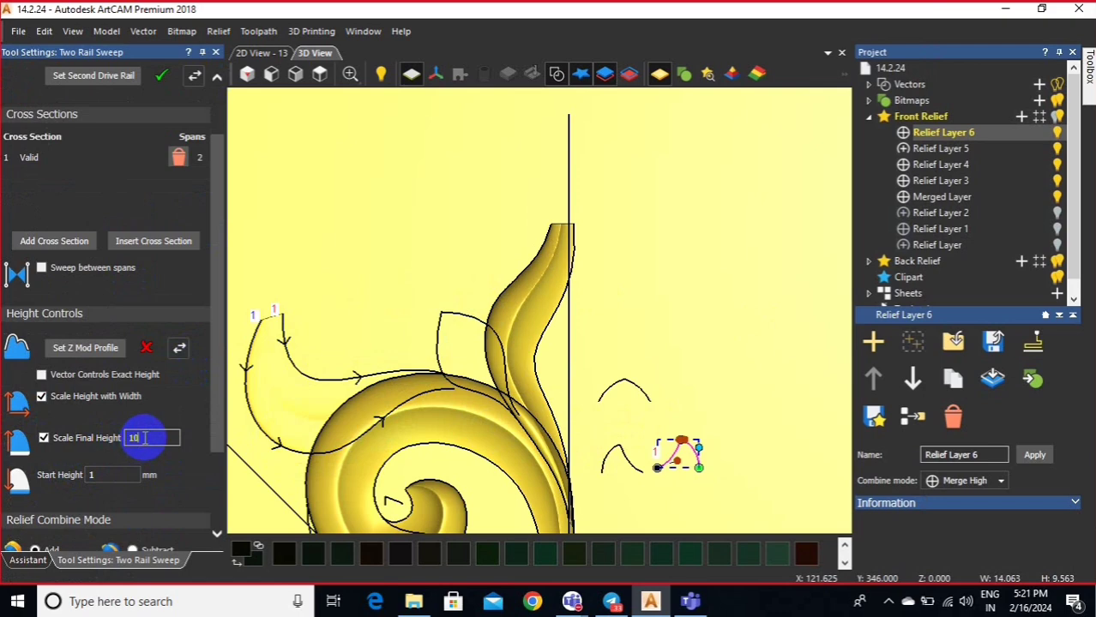
{"action": "scroll", "coordinate": [439, 391], "scroll_direction": "down", "scroll_amount": 4}
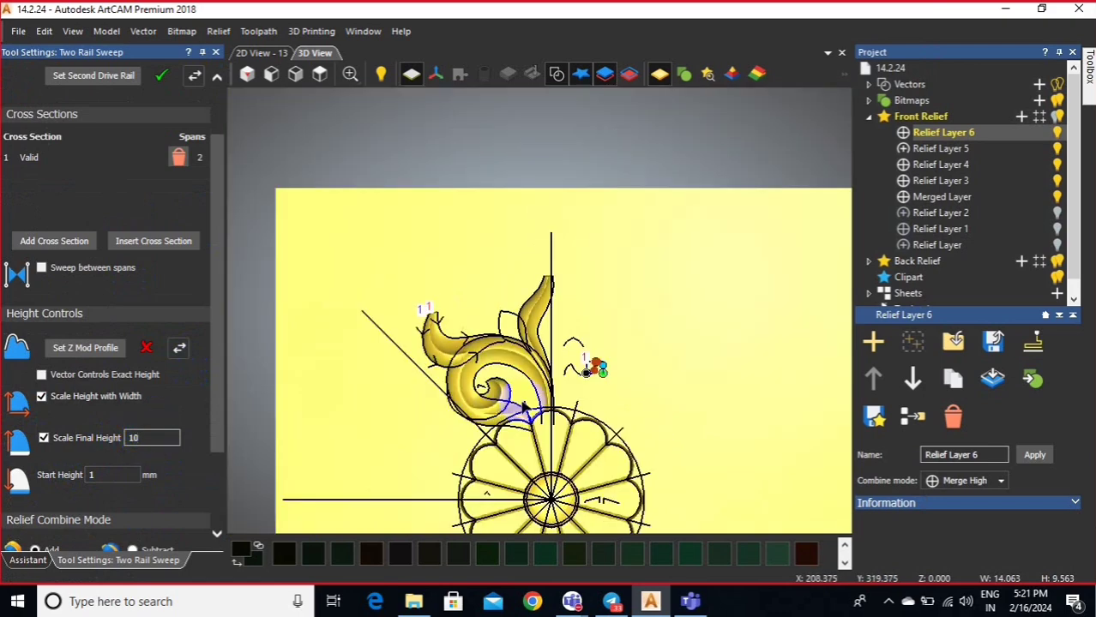
{"action": "scroll", "coordinate": [523, 405], "scroll_direction": "up", "scroll_amount": 1}
{"action": "scroll", "coordinate": [149, 514], "scroll_direction": "down", "scroll_amount": 2}
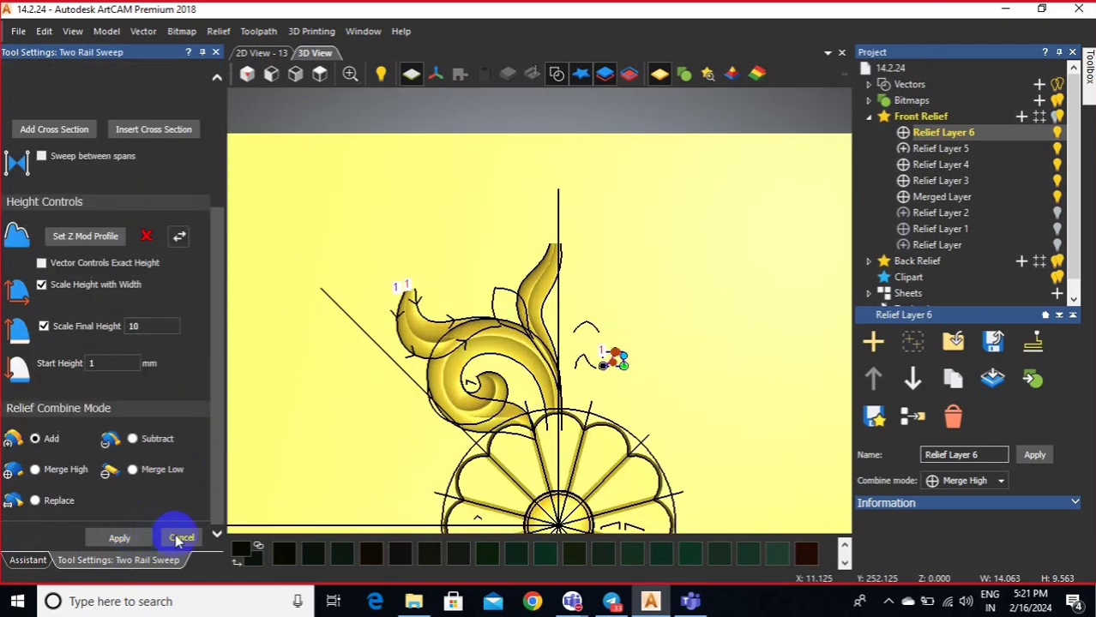
{"action": "left_click", "coordinate": [180, 538]}
- Set up a two-rail sweep along the small middle leaf's curves with the wide symmetric arch as its cross section
{"action": "scroll", "coordinate": [515, 335], "scroll_direction": "up", "scroll_amount": 3}
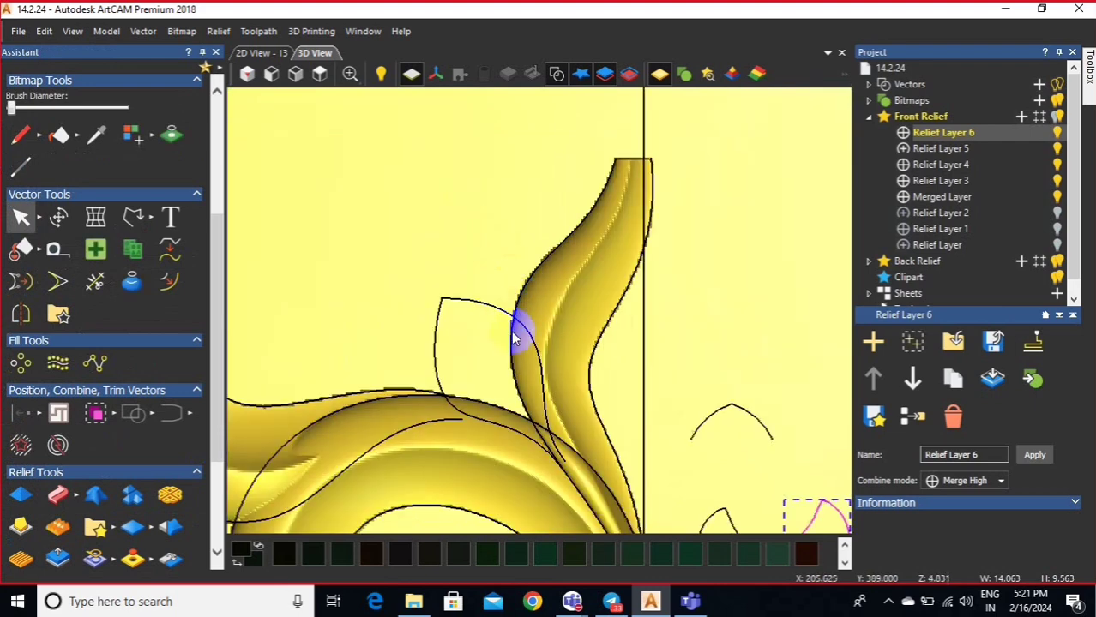
{"action": "left_click", "coordinate": [514, 339]}
{"action": "key", "text": "j"}
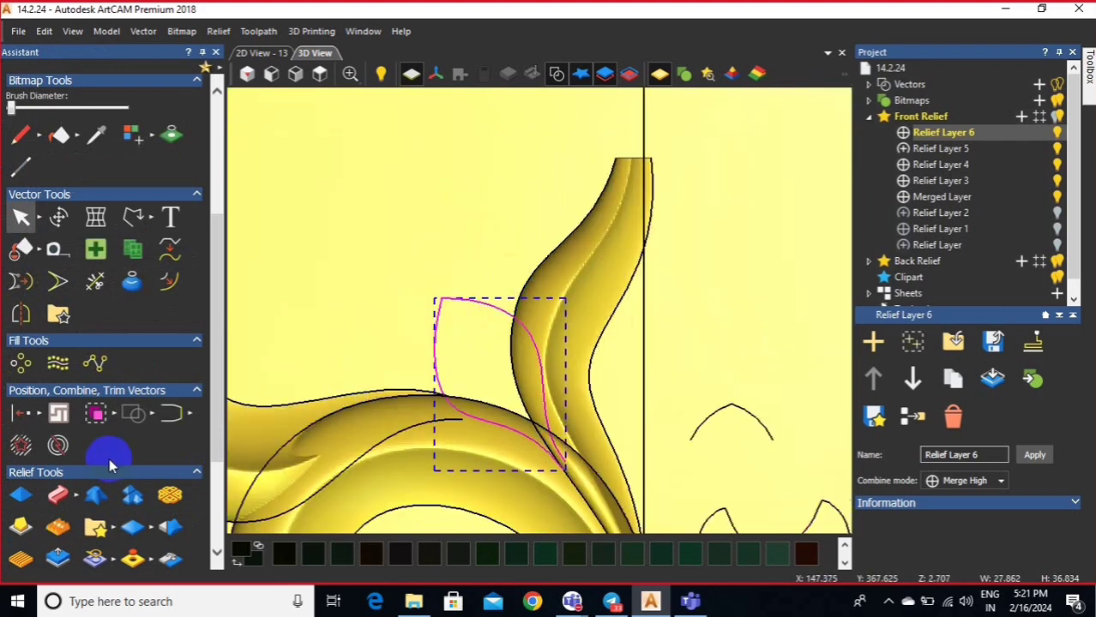
{"action": "left_click", "coordinate": [60, 500]}
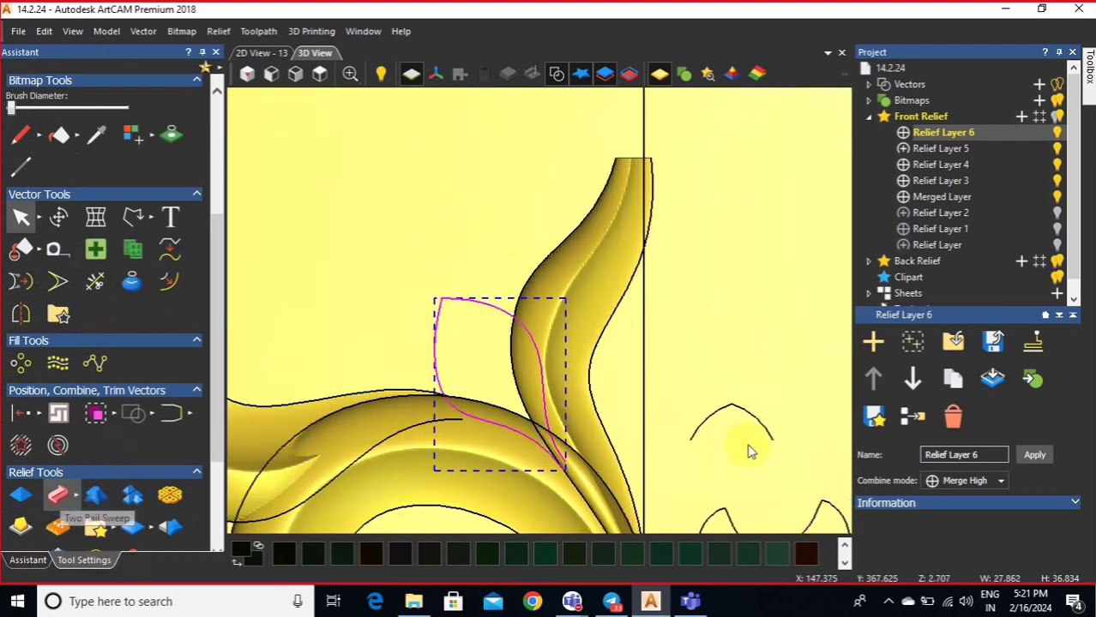
{"action": "left_click", "coordinate": [704, 416]}
{"action": "left_click", "coordinate": [73, 317]}
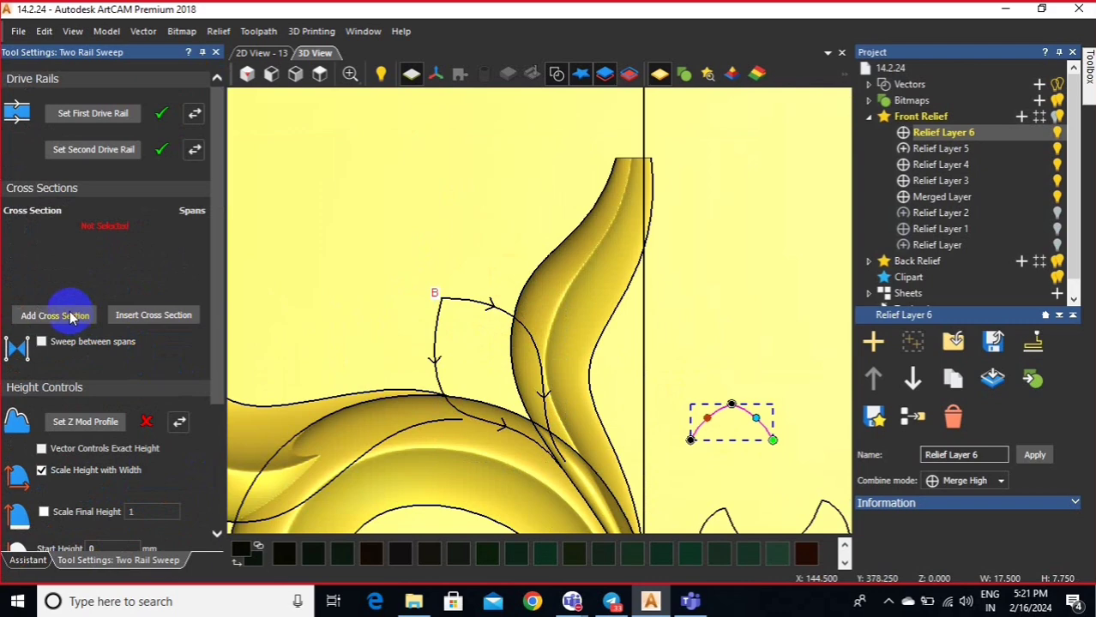
- Adjust the curve handles of the small middle leaf's outer left rail so its edge bulges slightly outward
{"action": "scroll", "coordinate": [535, 368], "scroll_direction": "up", "scroll_amount": 2}
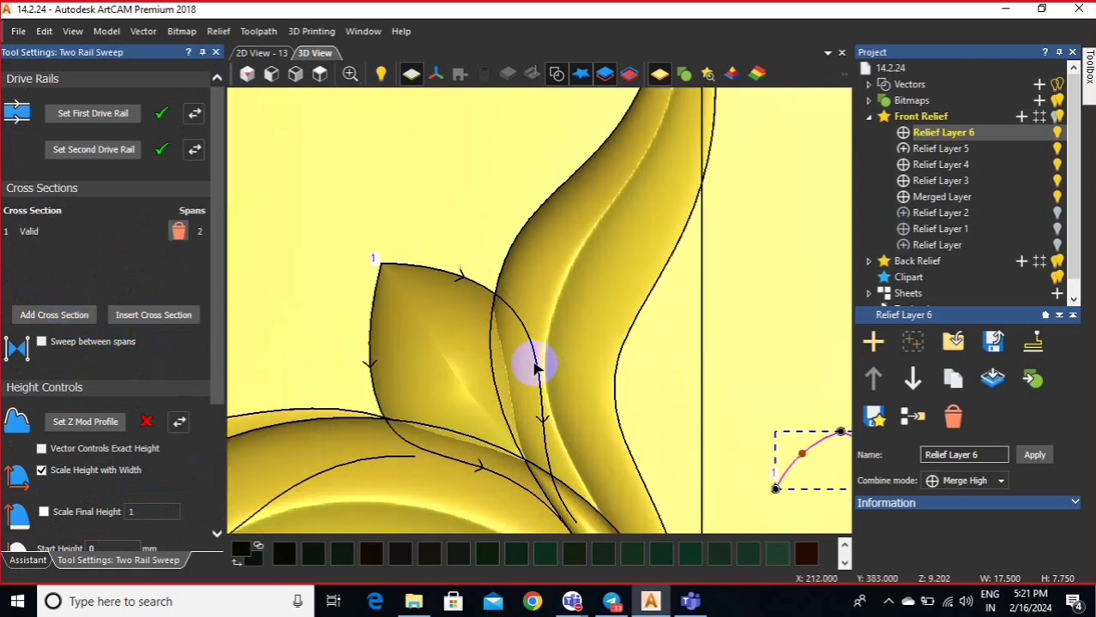
{"action": "left_click", "coordinate": [368, 355]}
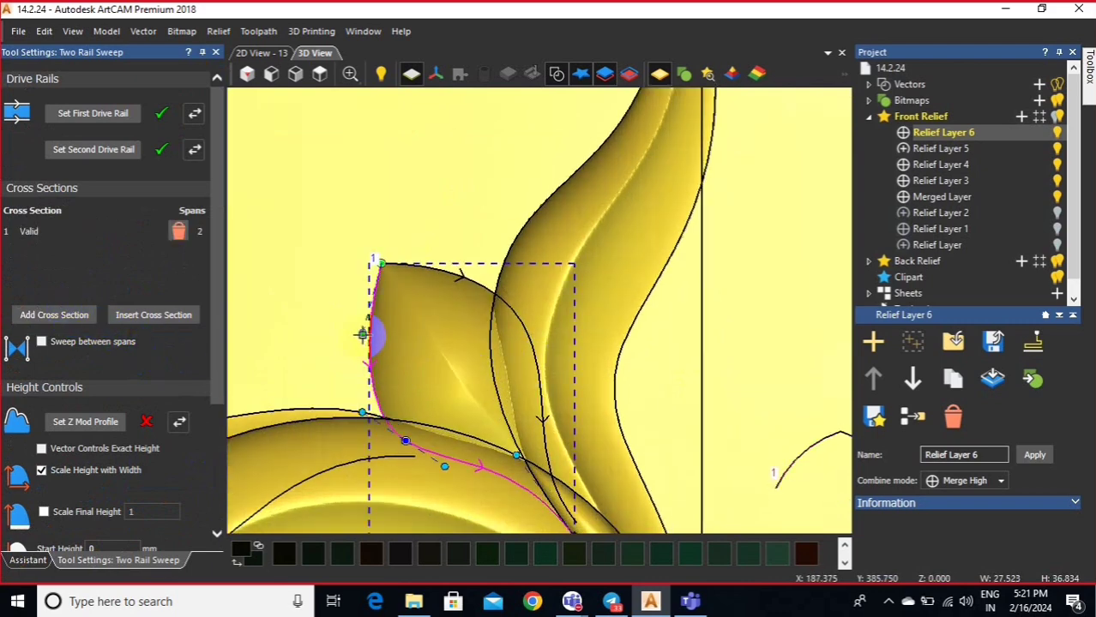
{"action": "left_click_drag", "start_coordinate": [361, 334], "coordinate": [358, 333]}
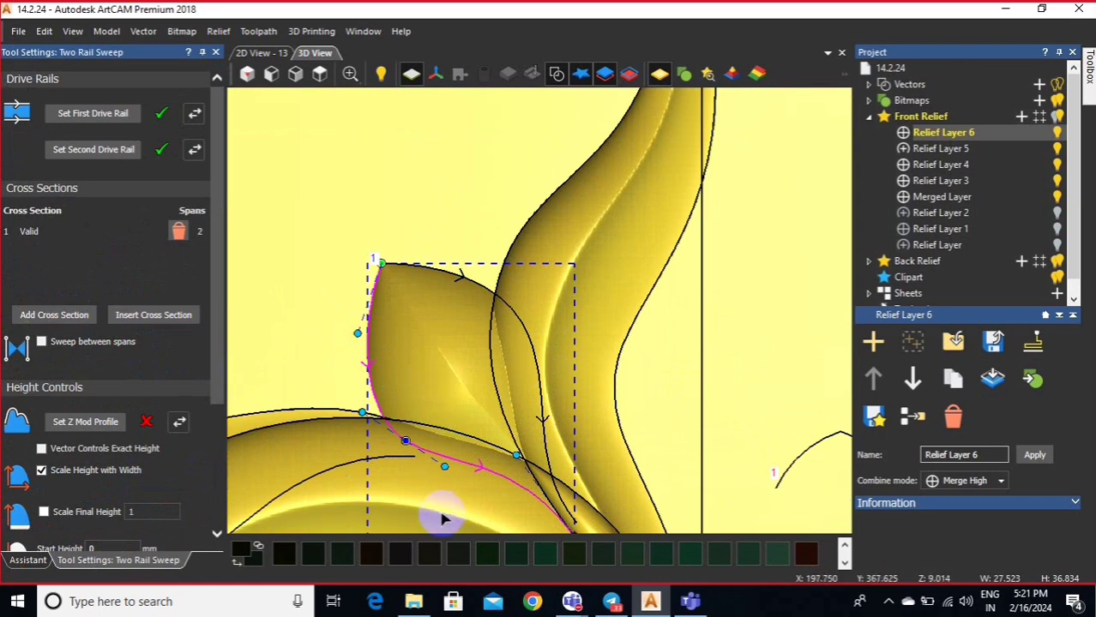
{"action": "left_click_drag", "start_coordinate": [445, 469], "coordinate": [446, 465]}
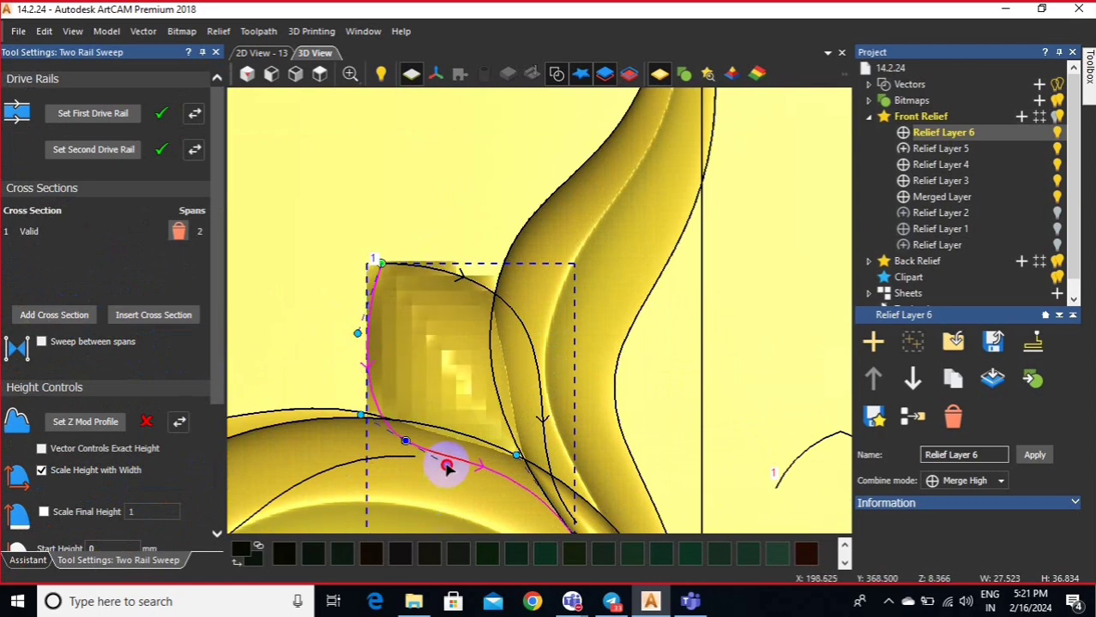
{"action": "left_click_drag", "start_coordinate": [364, 420], "coordinate": [355, 416]}
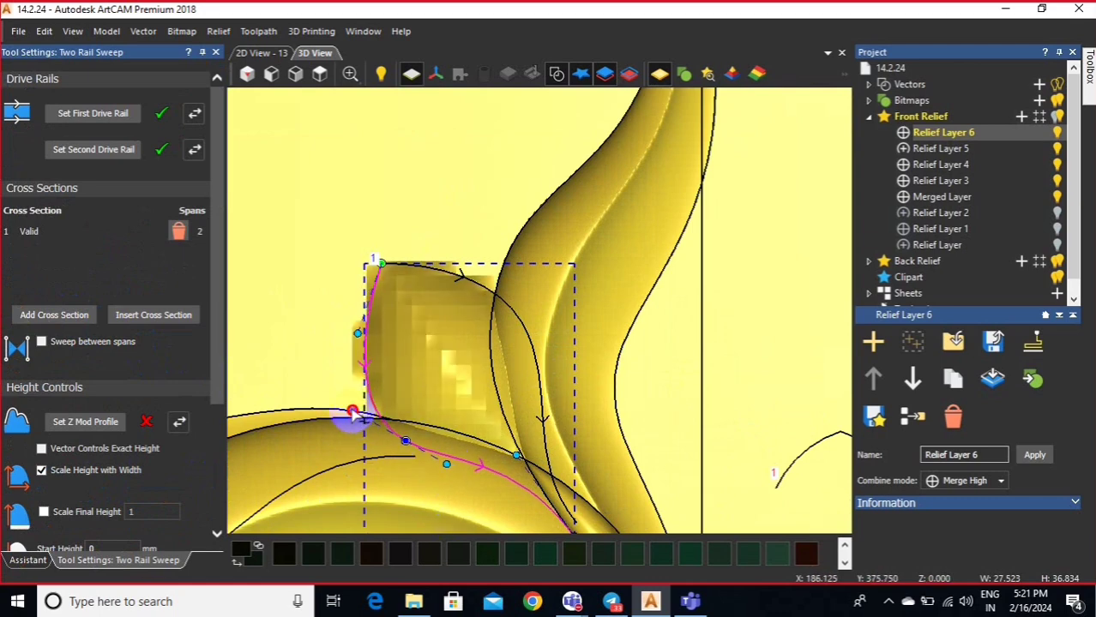
{"action": "scroll", "coordinate": [546, 455], "scroll_direction": "down", "scroll_amount": 2}
{"action": "scroll", "coordinate": [546, 456], "scroll_direction": "up", "scroll_amount": 2}
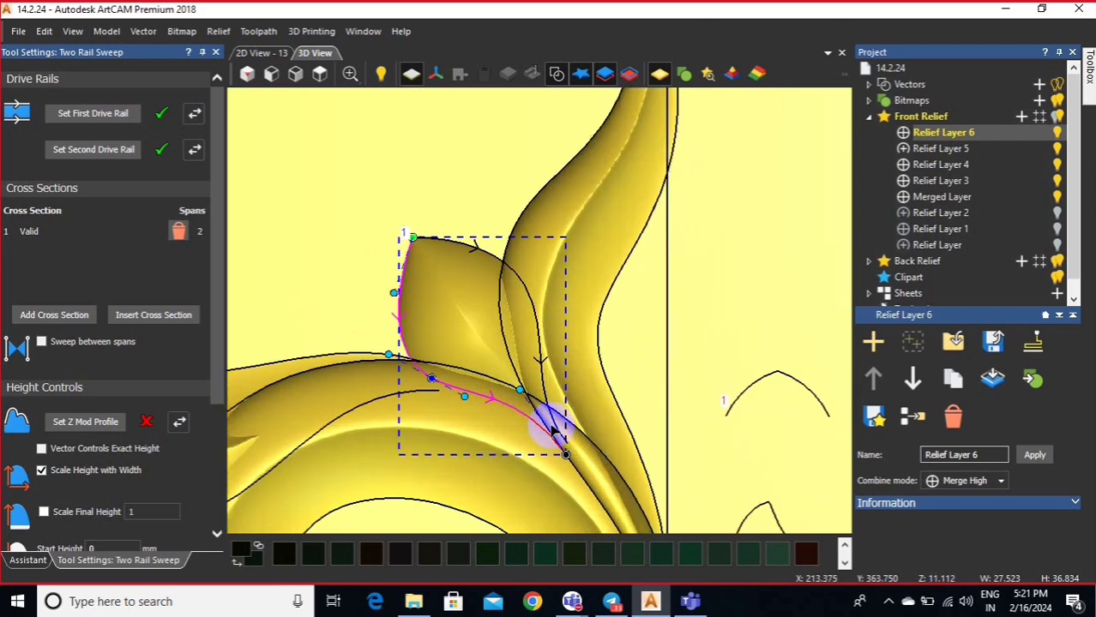
- Apply the small leaf's sweep with a 1 mm start height and a final height scaled to 10, and close its settings
{"action": "scroll", "coordinate": [134, 482], "scroll_direction": "down", "scroll_amount": 3}
{"action": "left_click_drag", "start_coordinate": [109, 366], "coordinate": [80, 375]}
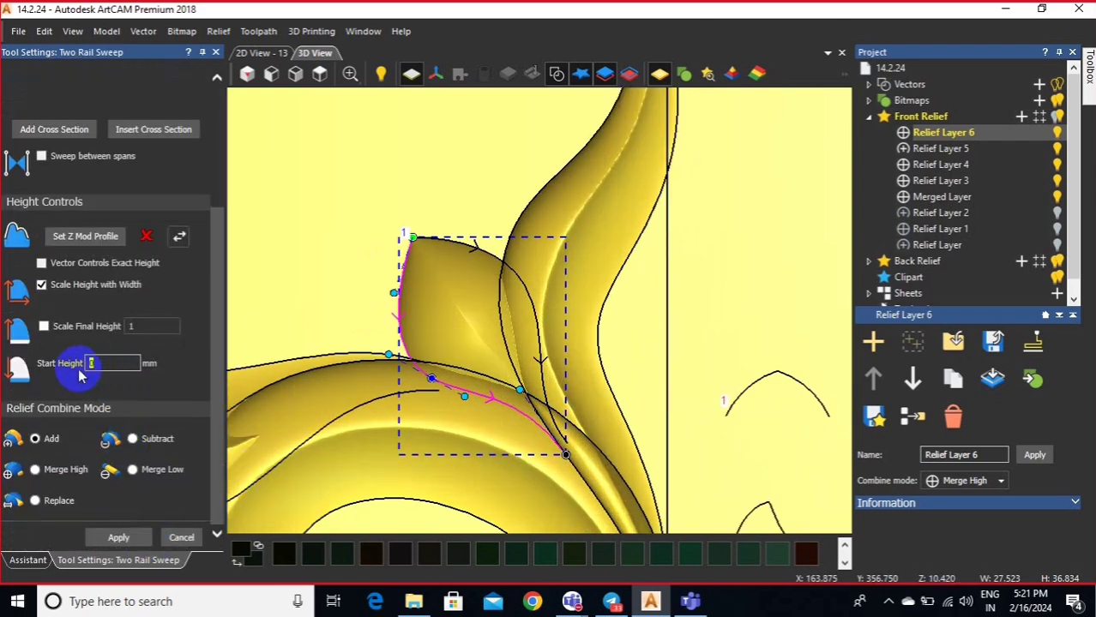
{"action": "type", "text": "1"}
{"action": "left_click", "coordinate": [43, 326]}
{"action": "left_click", "coordinate": [150, 326]}
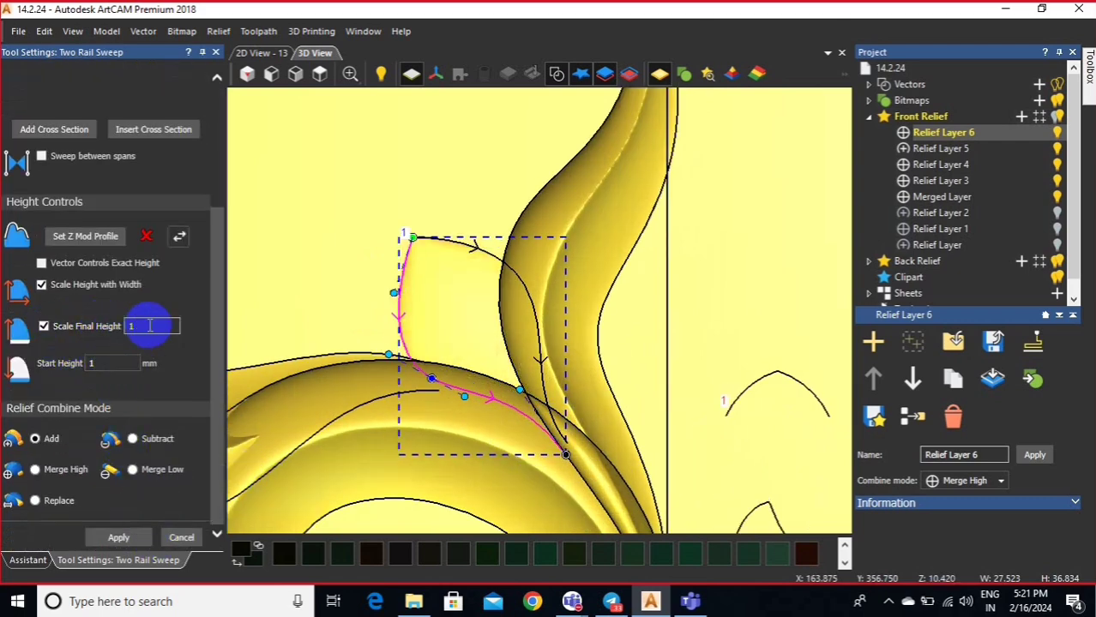
{"action": "type", "text": "0"}
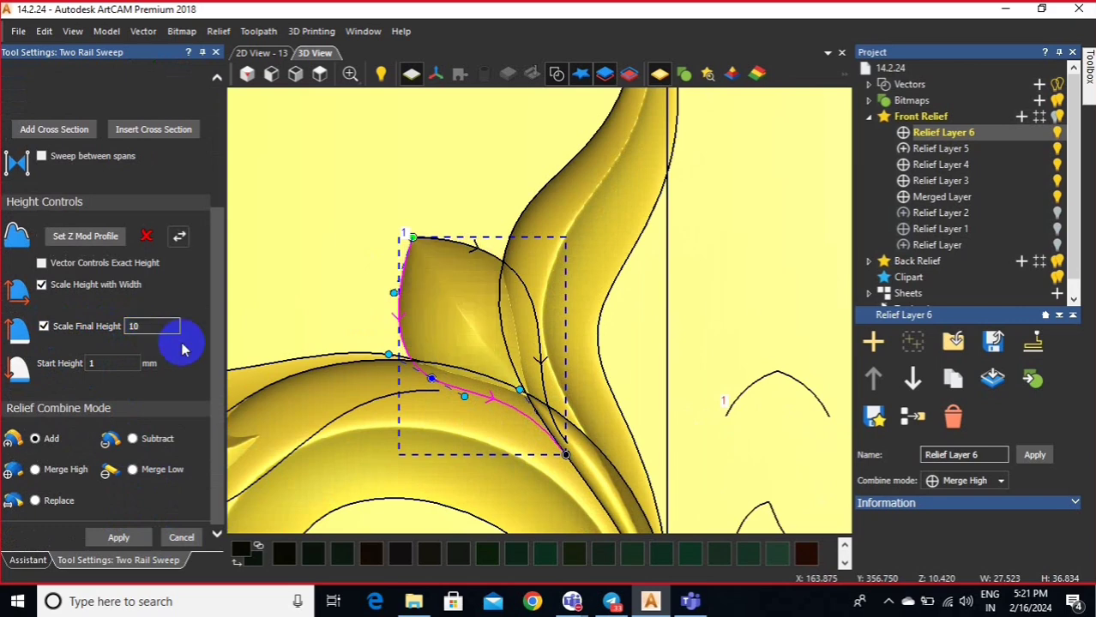
{"action": "left_click", "coordinate": [163, 540]}
{"action": "left_click", "coordinate": [319, 74]}
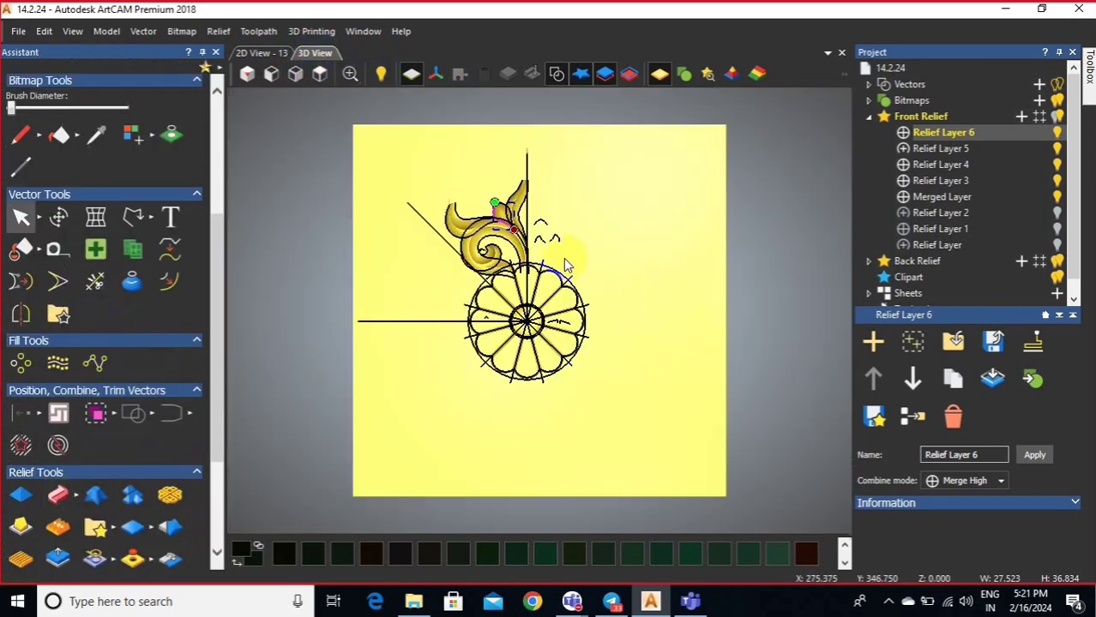
- Hide the vectors in the 3D view and compare the scroll relief with the reference photo in the 2D view
{"action": "scroll", "coordinate": [513, 180], "scroll_direction": "up", "scroll_amount": 3}
{"action": "left_click", "coordinate": [555, 76]}
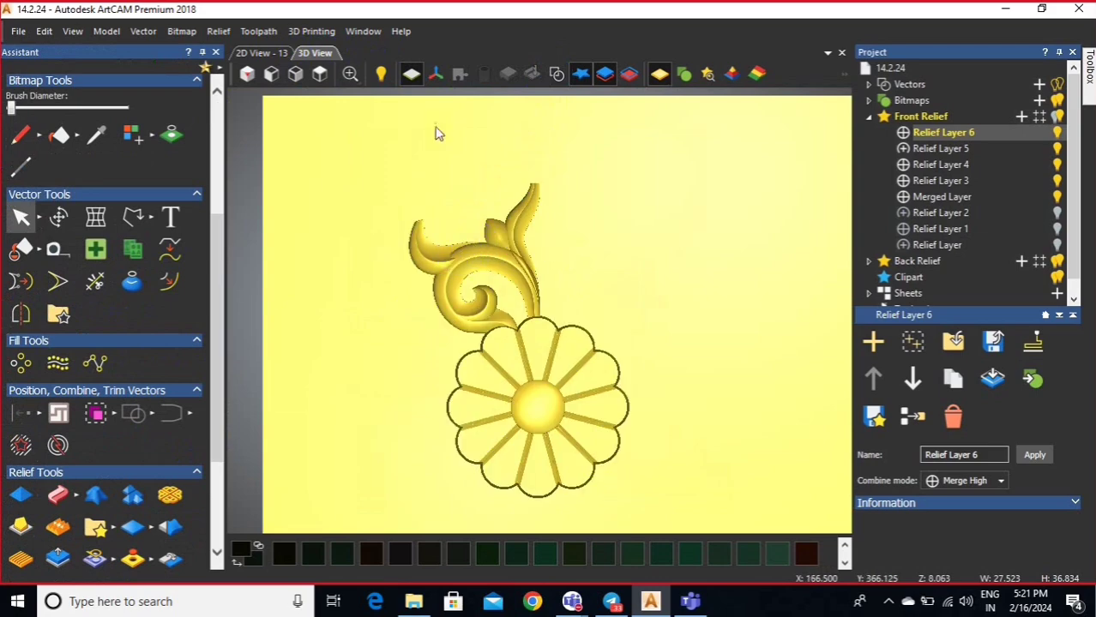
{"action": "left_click", "coordinate": [257, 52]}
{"action": "scroll", "coordinate": [534, 274], "scroll_direction": "down", "scroll_amount": 3}
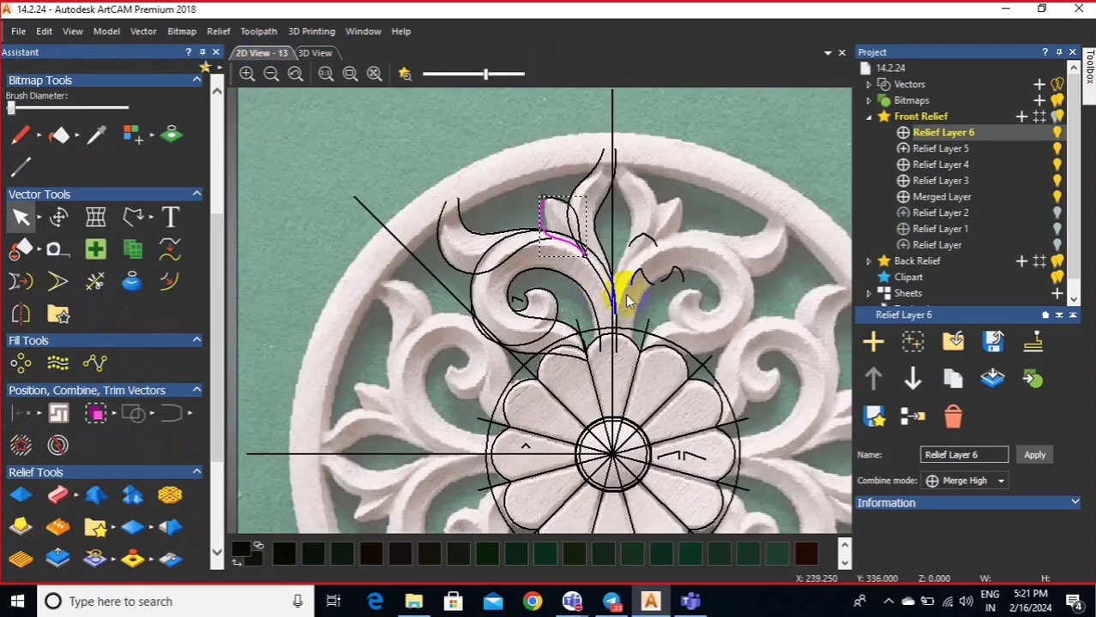
{"action": "scroll", "coordinate": [620, 295], "scroll_direction": "up", "scroll_amount": 2}
{"action": "scroll", "coordinate": [626, 293], "scroll_direction": "down", "scroll_amount": 2}
{"action": "scroll", "coordinate": [607, 286], "scroll_direction": "up", "scroll_amount": 2}
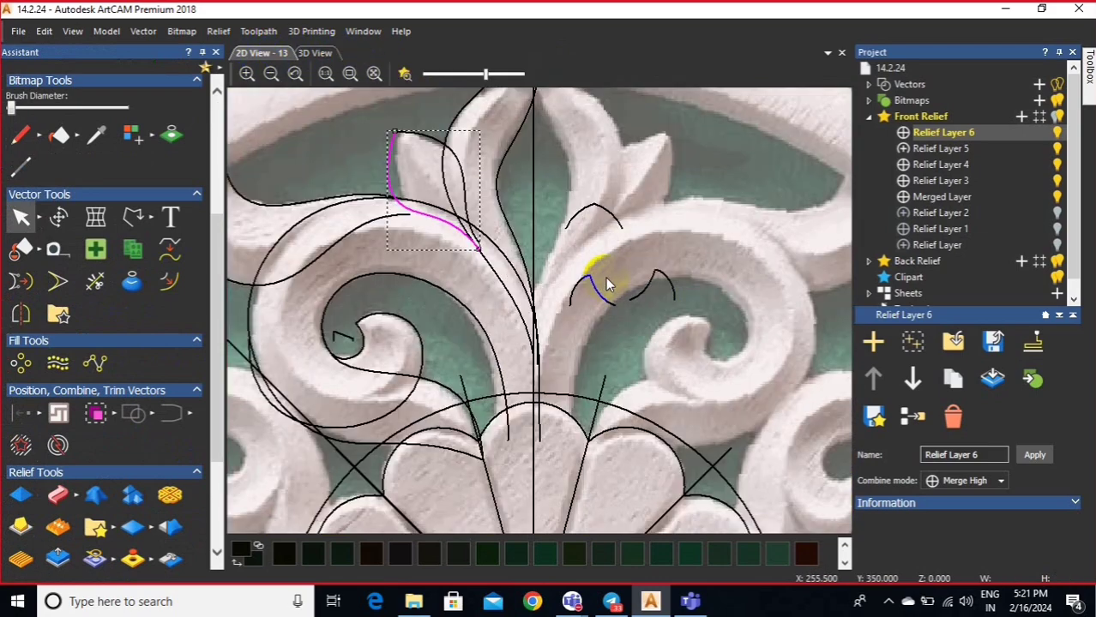
{"action": "left_click", "coordinate": [374, 72]}
{"action": "left_click", "coordinate": [314, 52]}
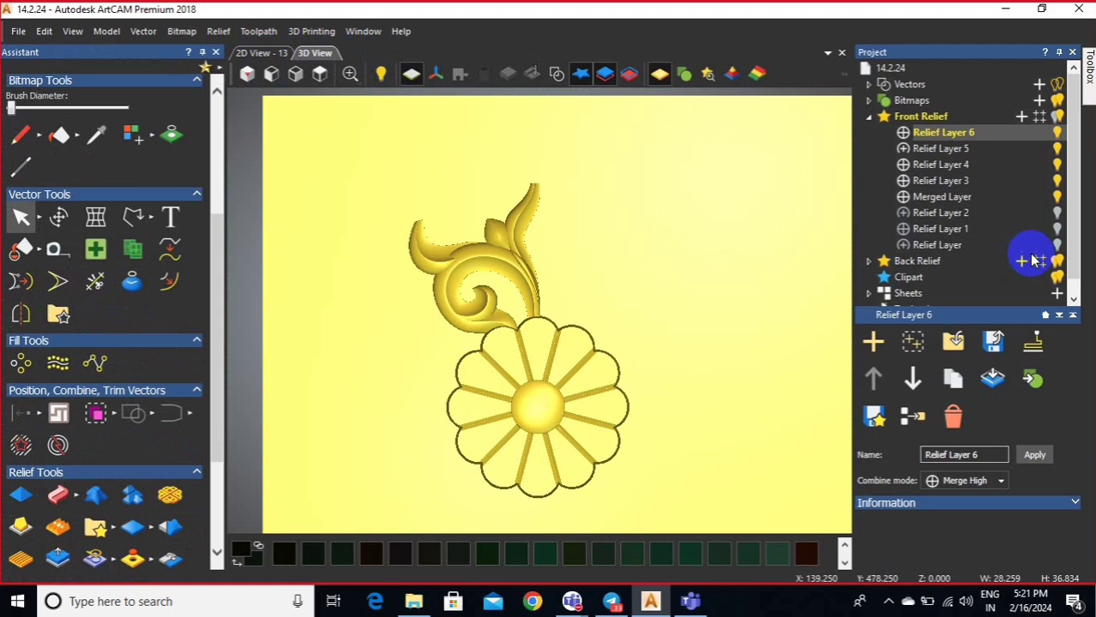
- Merge Relief Layers 3 to 6 into a single layer
{"action": "left_click", "coordinate": [1019, 183]}
{"action": "left_click", "coordinate": [1028, 149], "text": "shift"}
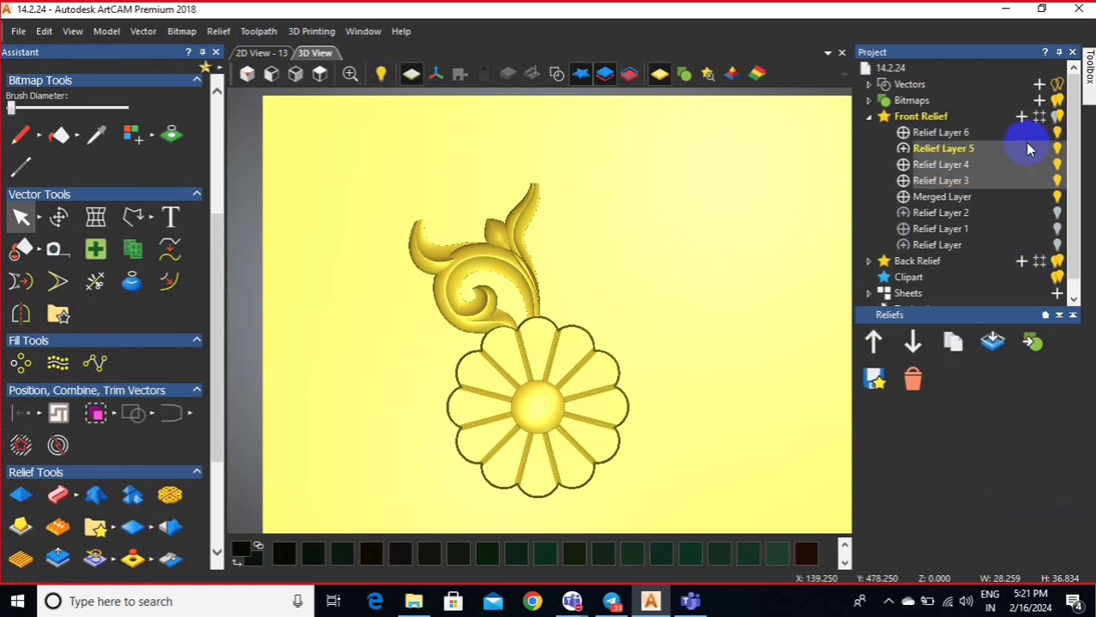
{"action": "left_click", "coordinate": [1025, 136], "text": "shift"}
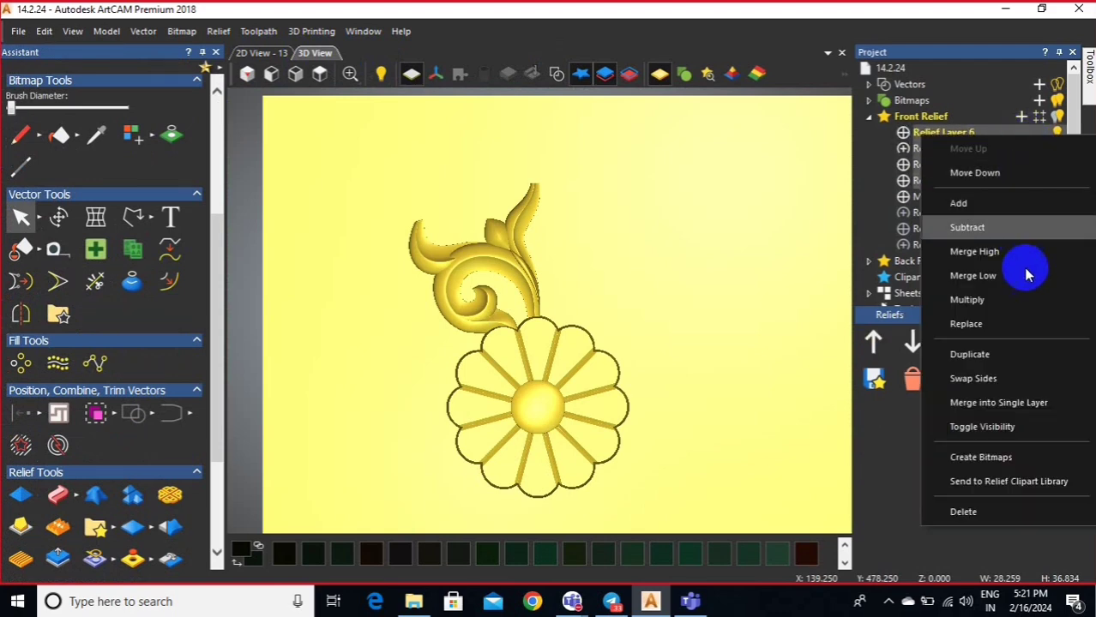
{"action": "left_click", "coordinate": [1033, 403]}
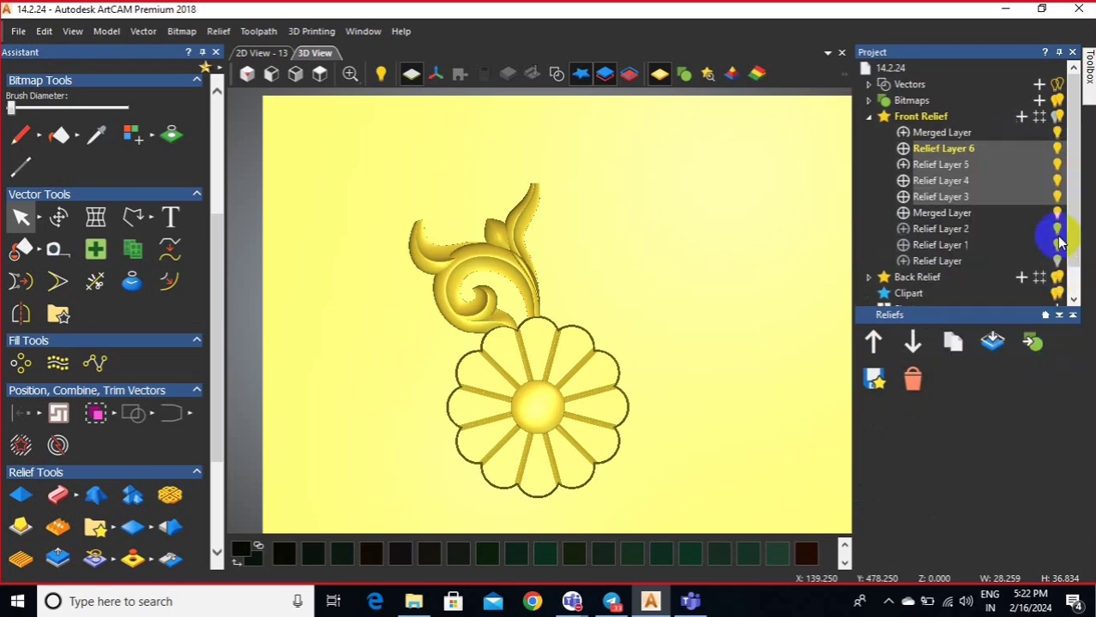
- Hide the source Relief Layers 3 to 6 and set the top merged layer to Merge High
{"action": "left_click", "coordinate": [1056, 181]}
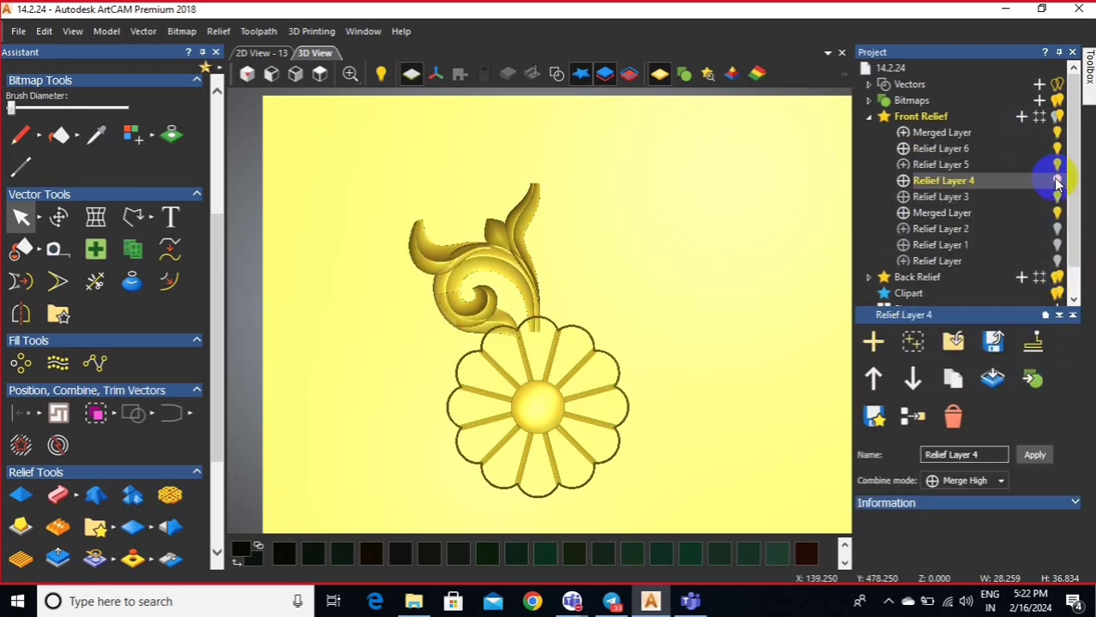
{"action": "left_click", "coordinate": [1031, 134]}
{"action": "right_click", "coordinate": [1031, 134]}
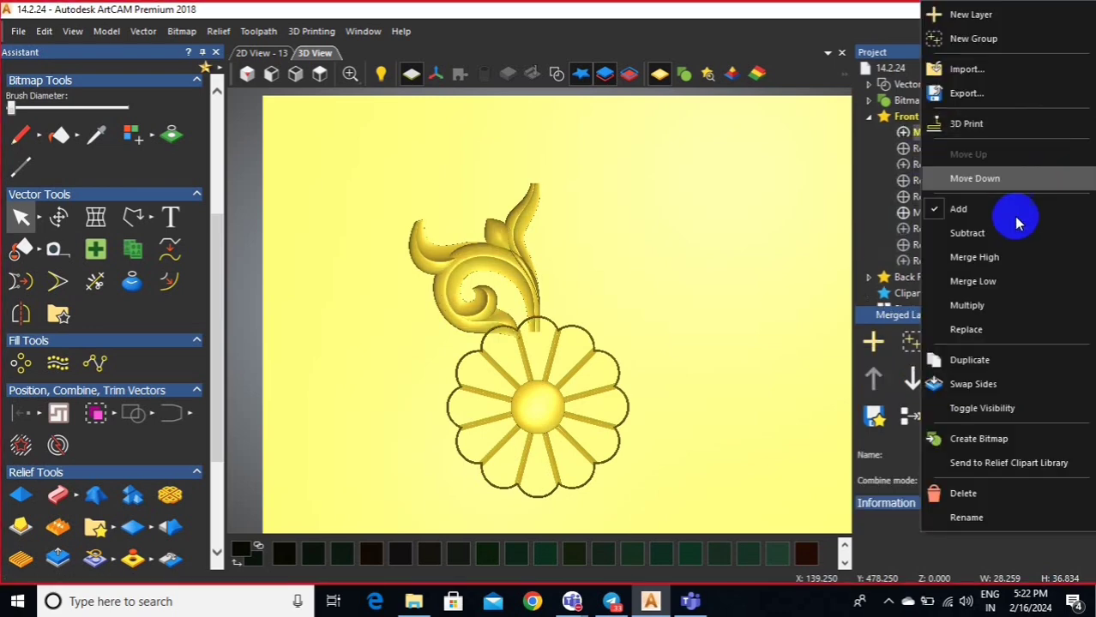
{"action": "left_click", "coordinate": [1003, 257]}
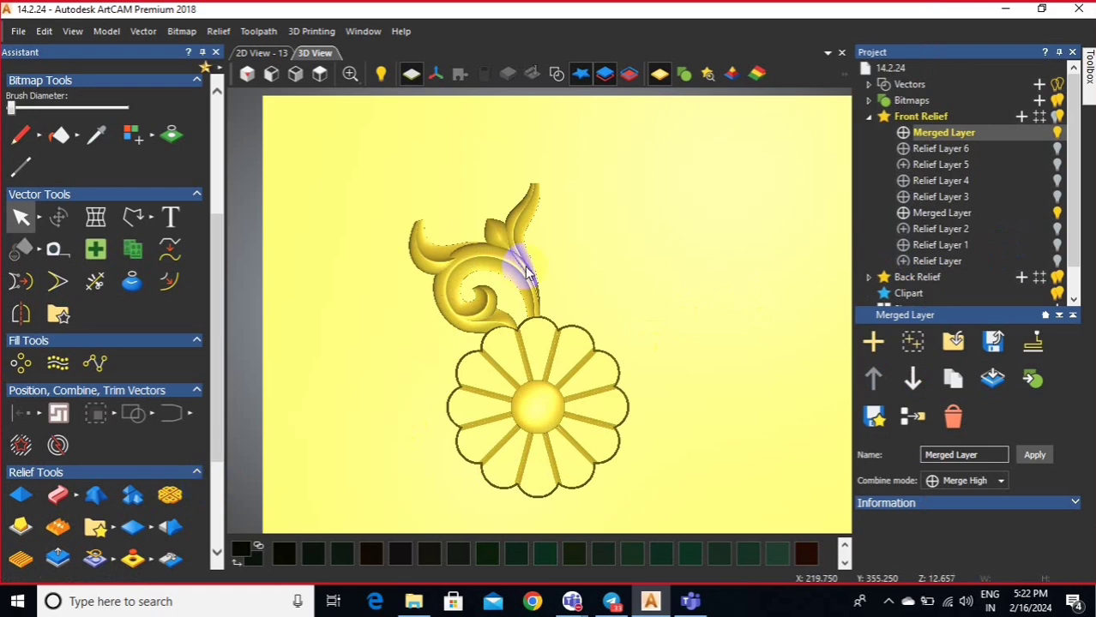
- Delete the top merged layer and show Relief Layers 3 to 6 again
{"action": "scroll", "coordinate": [527, 273], "scroll_direction": "up", "scroll_amount": 5}
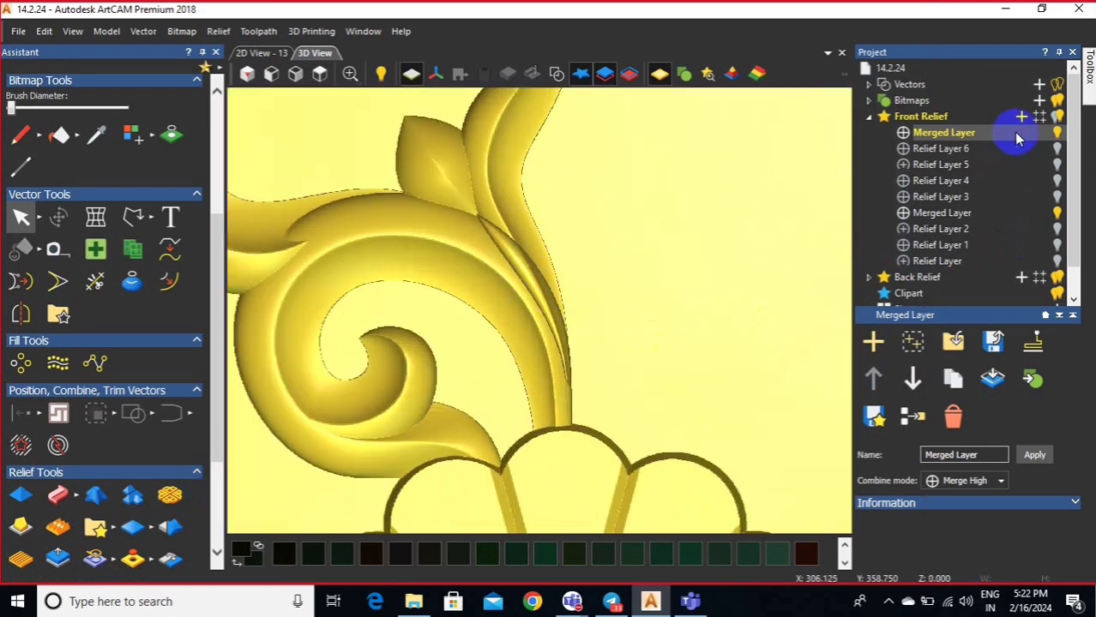
{"action": "right_click", "coordinate": [1017, 140]}
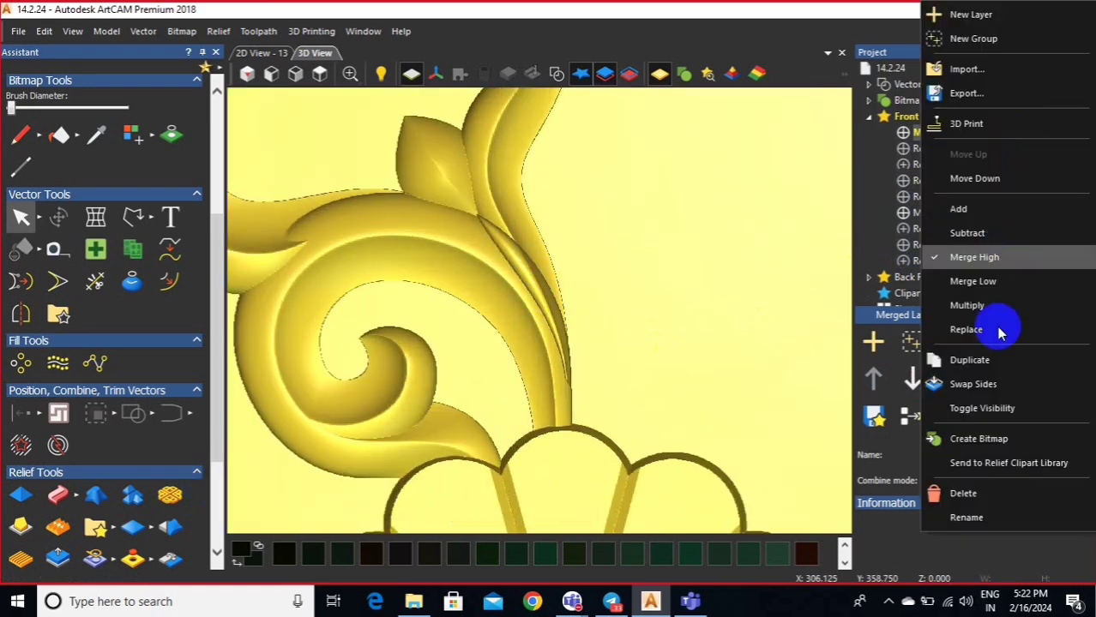
{"action": "left_click", "coordinate": [966, 490]}
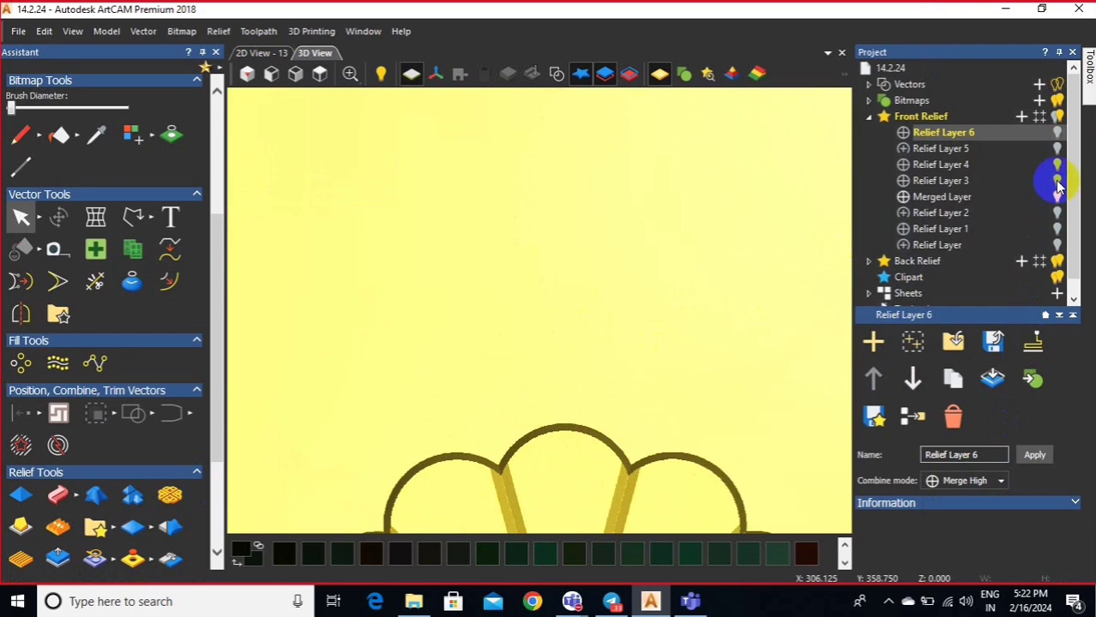
{"action": "left_click", "coordinate": [1058, 192]}
{"action": "left_click", "coordinate": [1058, 164]}
{"action": "left_click", "coordinate": [1058, 150]}
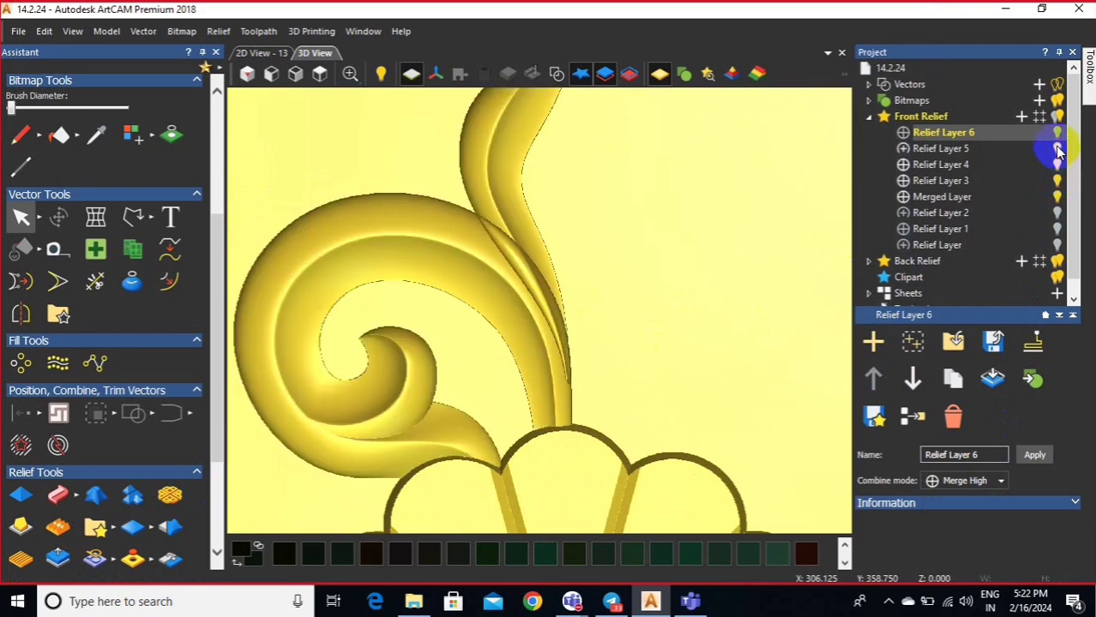
{"action": "left_click", "coordinate": [1056, 134]}
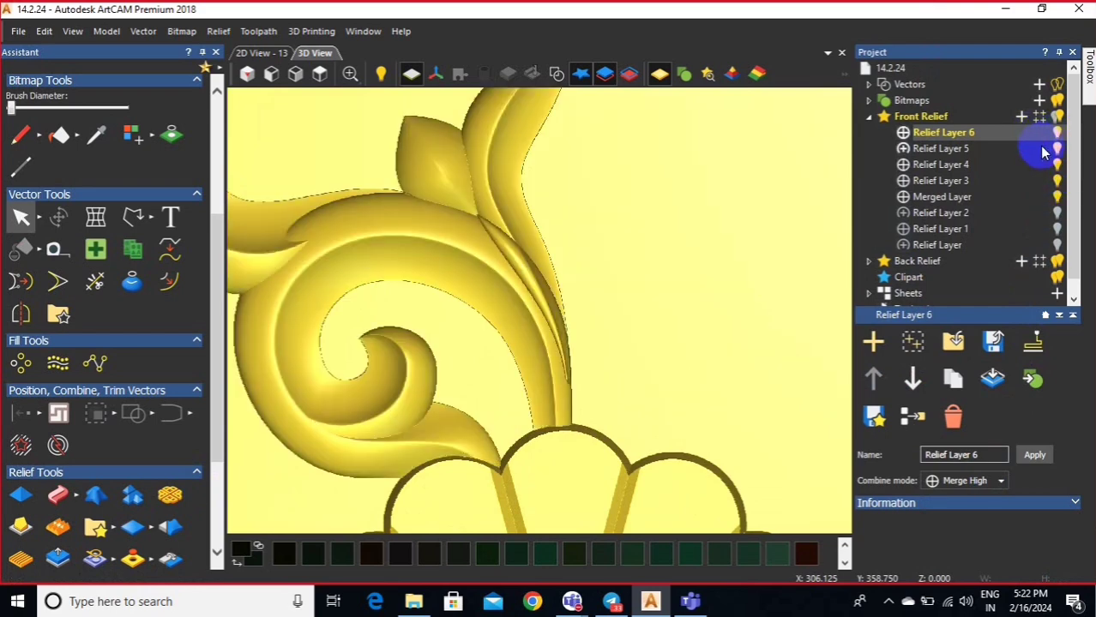
- Set Relief Layer 5 to Merge High and merge Relief Layers 3 to 6 into a single layer
{"action": "right_click", "coordinate": [1043, 150]}
{"action": "left_click", "coordinate": [989, 260]}
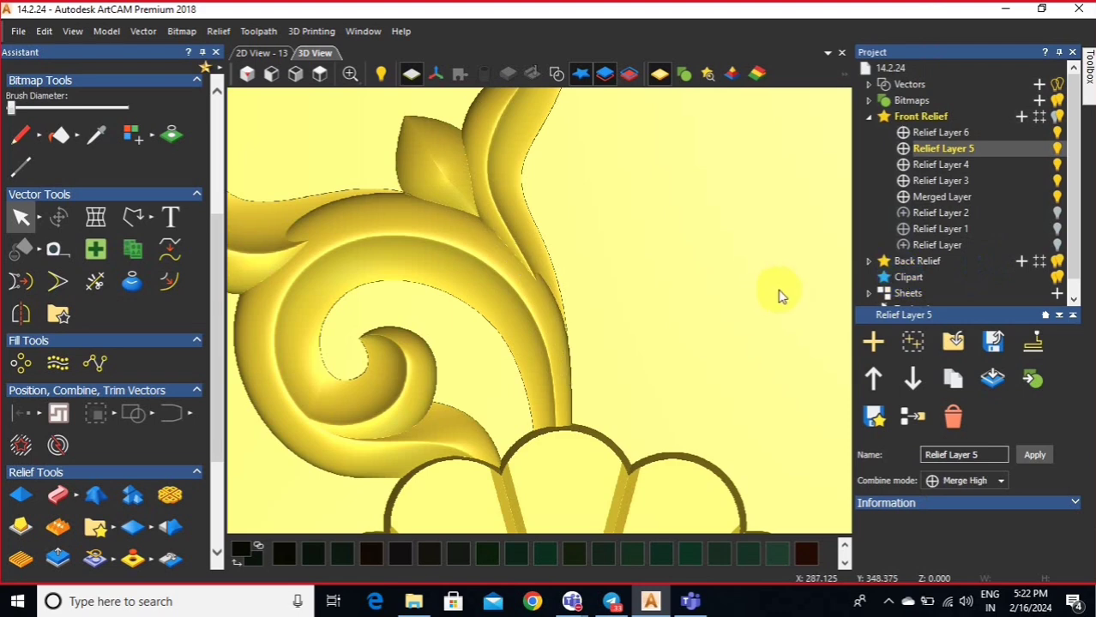
{"action": "left_click", "coordinate": [1032, 186]}
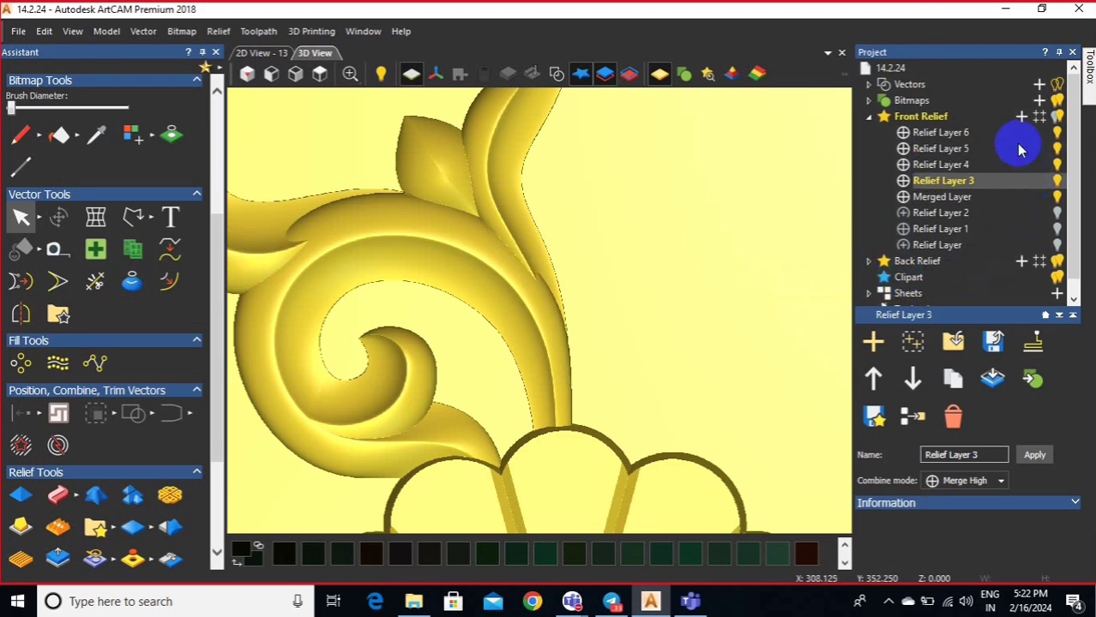
{"action": "left_click", "coordinate": [1017, 146], "text": "shift"}
{"action": "left_click", "coordinate": [1012, 132], "text": "shift"}
{"action": "right_click", "coordinate": [1009, 129]}
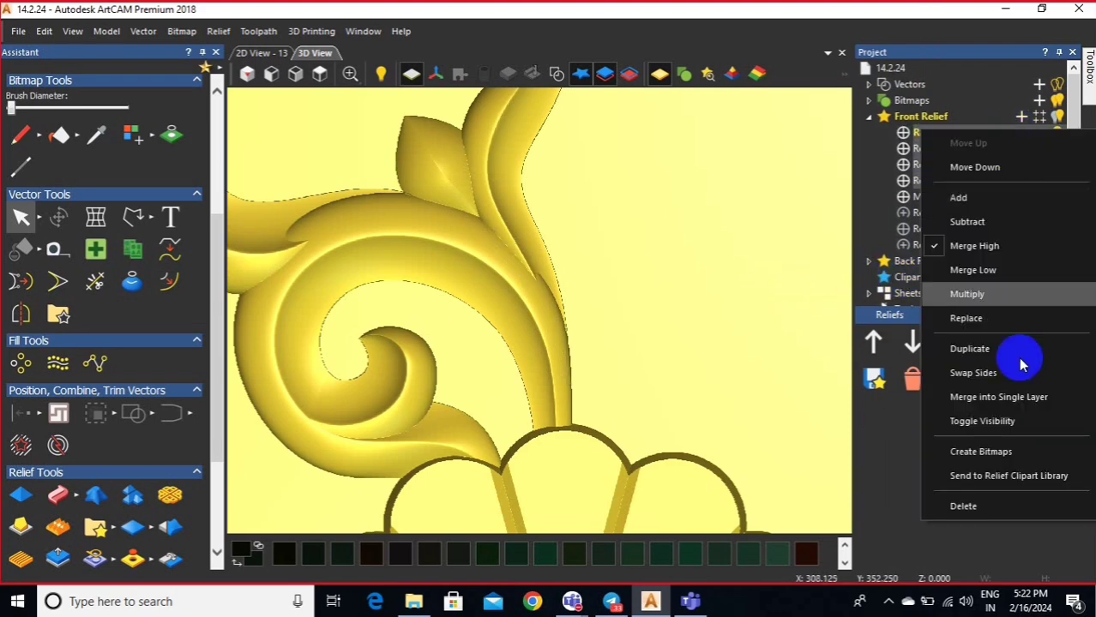
{"action": "left_click", "coordinate": [1027, 398]}
- Hide Relief Layers 3 to 6 and set the new merged layer's combine mode to Merge High
{"action": "left_click", "coordinate": [1057, 201]}
{"action": "left_click", "coordinate": [1056, 182]}
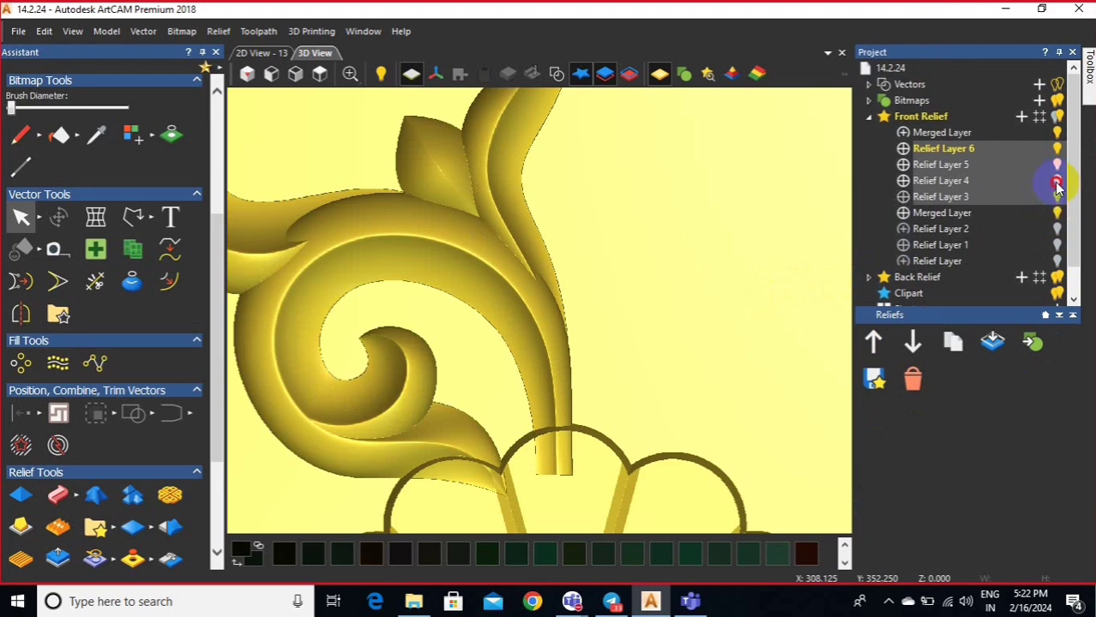
{"action": "left_click", "coordinate": [1056, 169]}
{"action": "left_click", "coordinate": [1057, 149]}
{"action": "left_click", "coordinate": [1029, 132]}
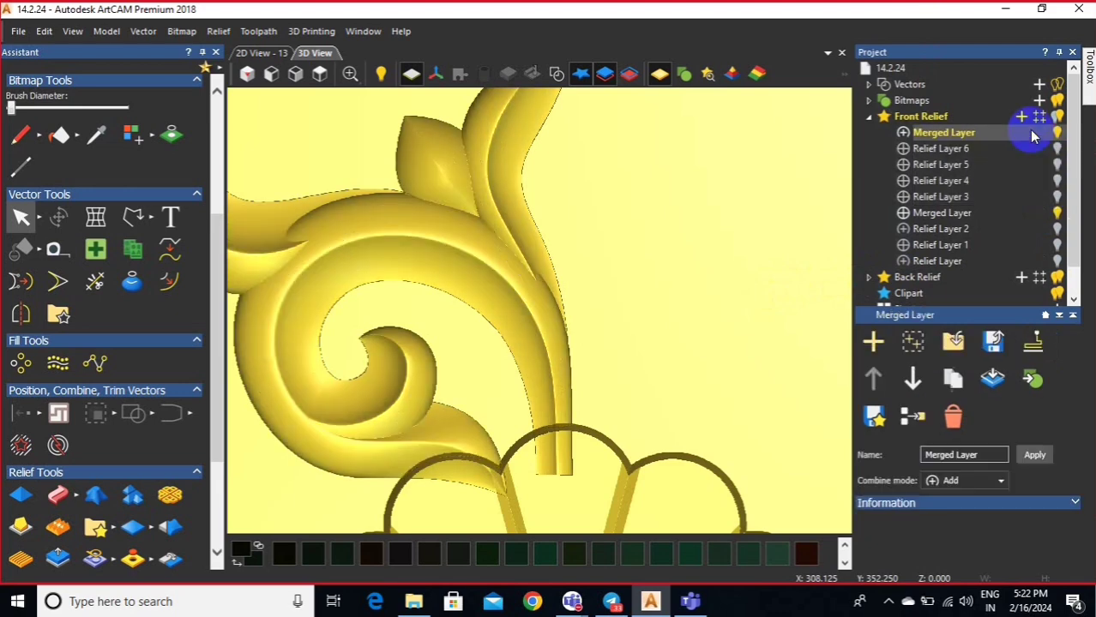
{"action": "right_click", "coordinate": [1029, 130]}
{"action": "left_click", "coordinate": [998, 256]}
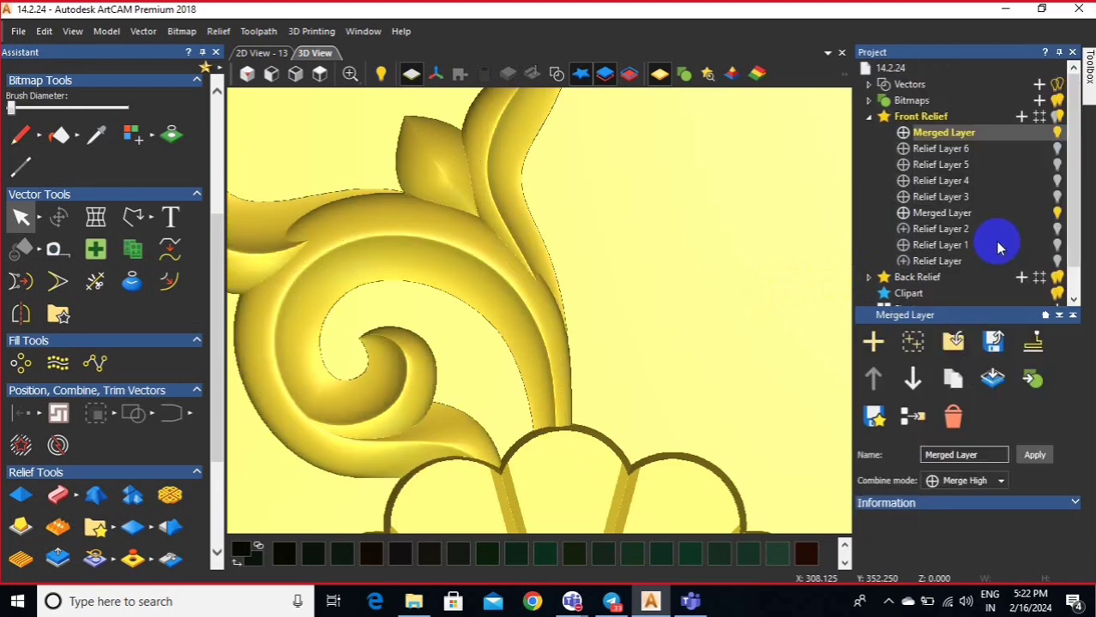
- Display the vectors over the relief and convert the scroll relief on the top merged layer into an editable relief clipart
{"action": "scroll", "coordinate": [696, 314], "scroll_direction": "down", "scroll_amount": 2}
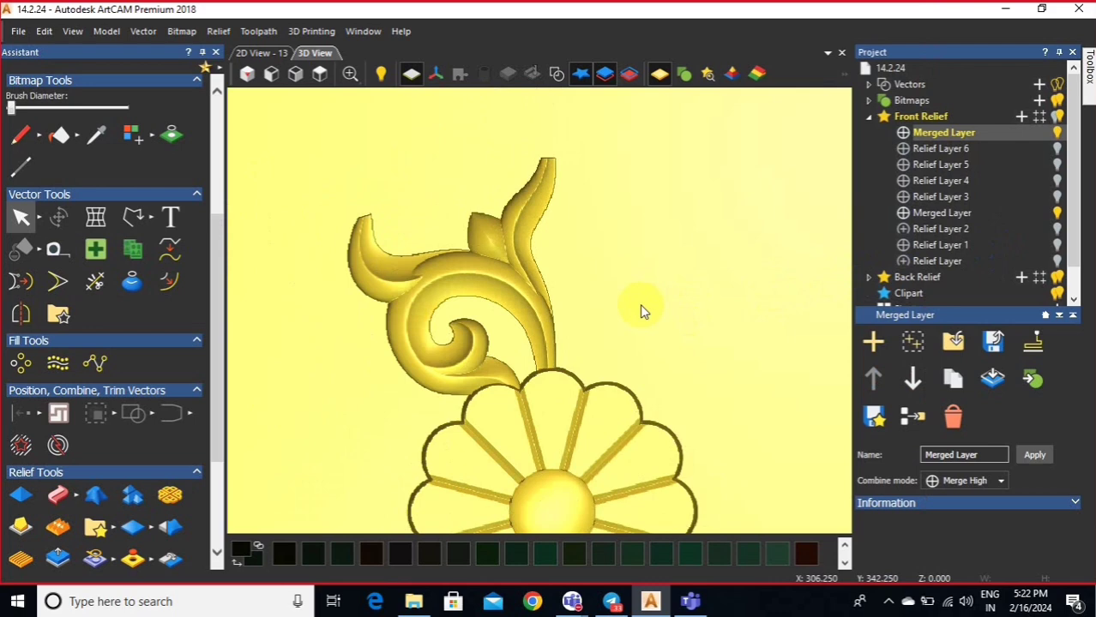
{"action": "left_click", "coordinate": [349, 74]}
{"action": "left_click", "coordinate": [556, 73]}
{"action": "scroll", "coordinate": [513, 183], "scroll_direction": "up", "scroll_amount": 2}
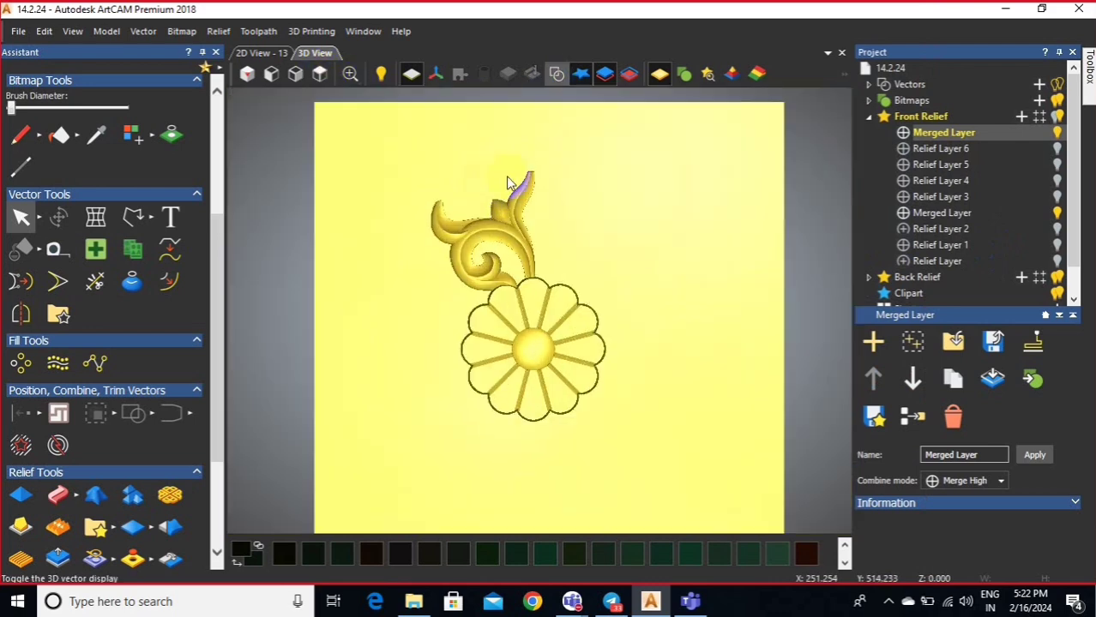
{"action": "scroll", "coordinate": [489, 245], "scroll_direction": "up", "scroll_amount": 2}
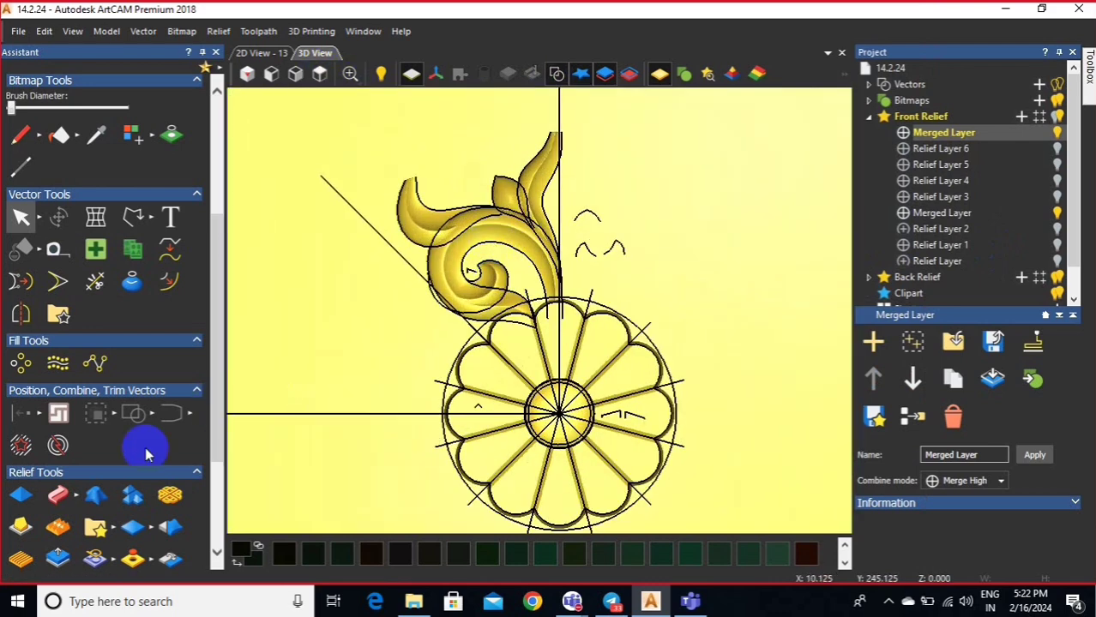
{"action": "scroll", "coordinate": [129, 501], "scroll_direction": "down", "scroll_amount": 1}
{"action": "left_click", "coordinate": [97, 529]}
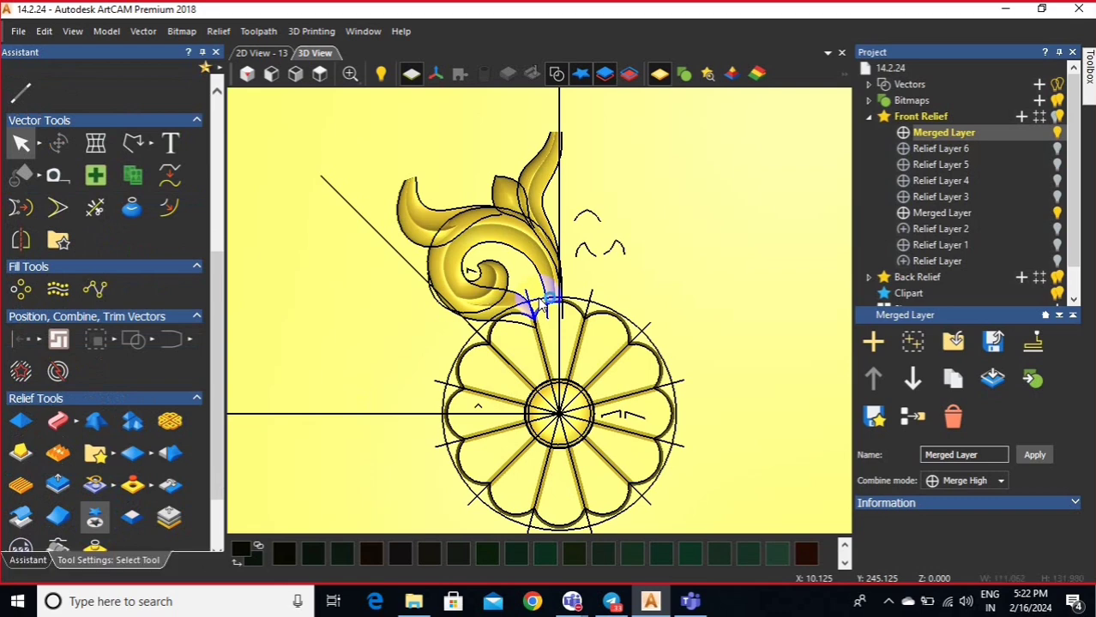
{"action": "scroll", "coordinate": [573, 293], "scroll_direction": "down", "scroll_amount": 1}
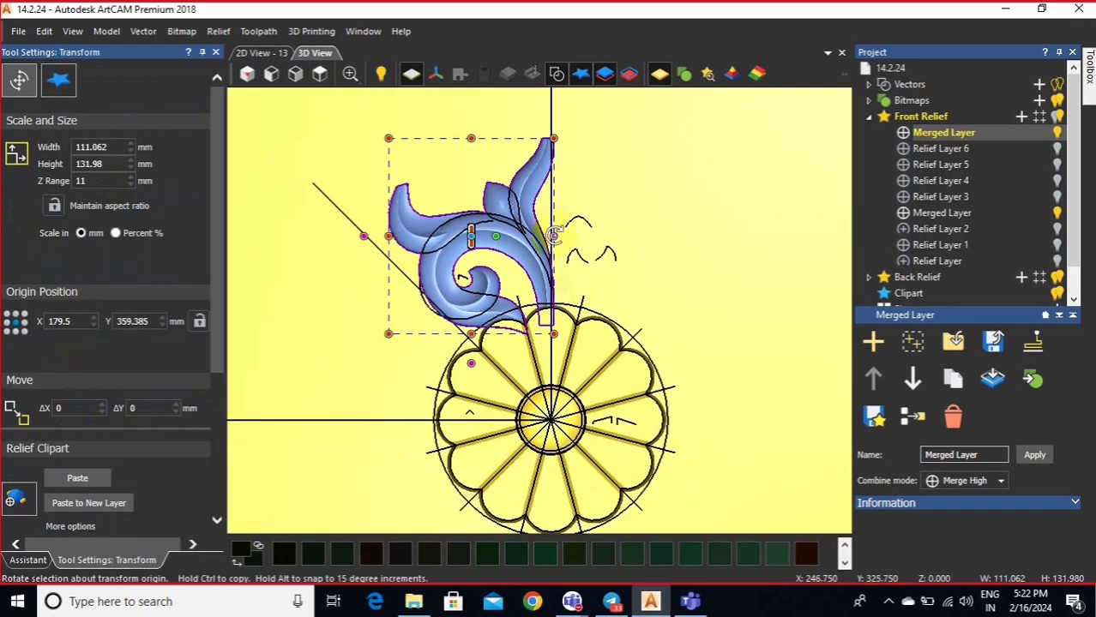
- Mirror the scroll clipart in the vertical centre line, copying the original object and leaving mirrored vectors unjoined
{"action": "scroll", "coordinate": [556, 253], "scroll_direction": "up", "scroll_amount": 3}
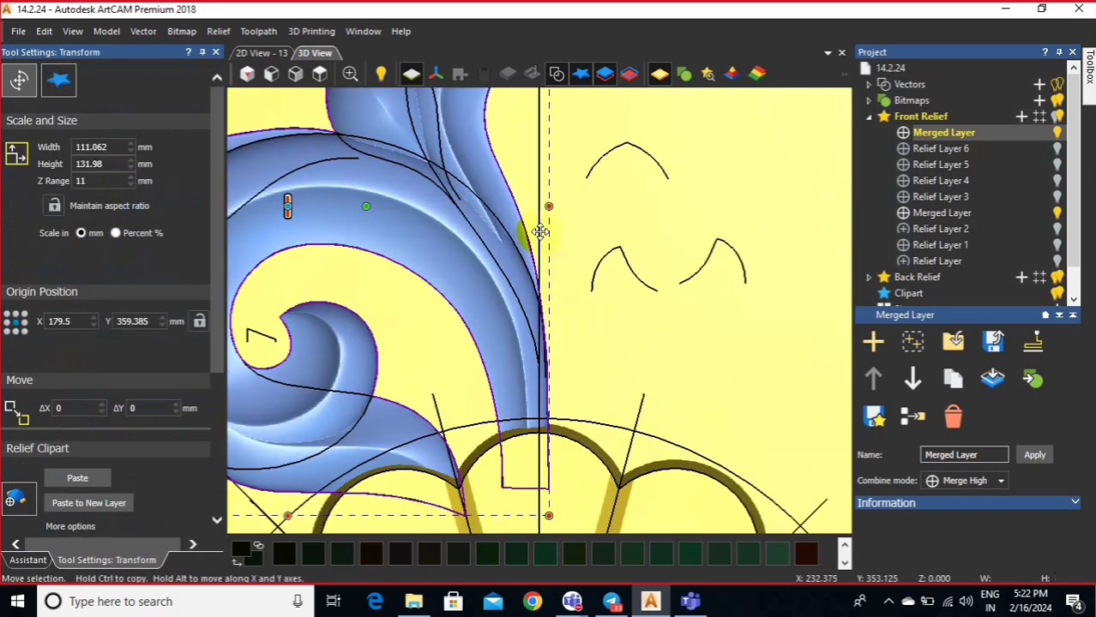
{"action": "left_click", "coordinate": [538, 172], "text": "shift"}
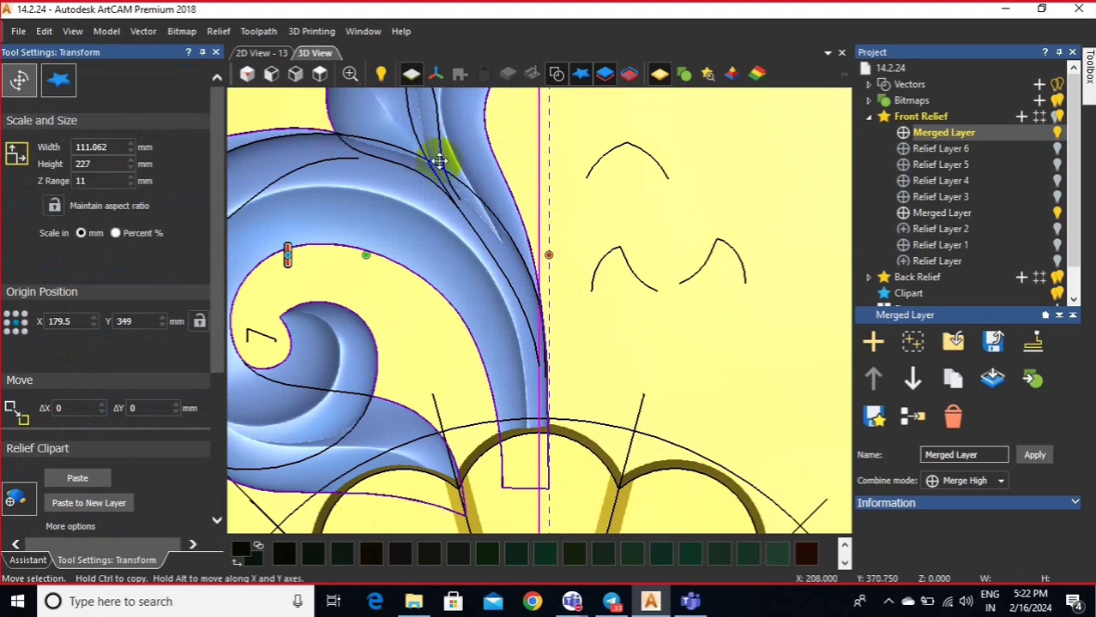
{"action": "left_click", "coordinate": [215, 52]}
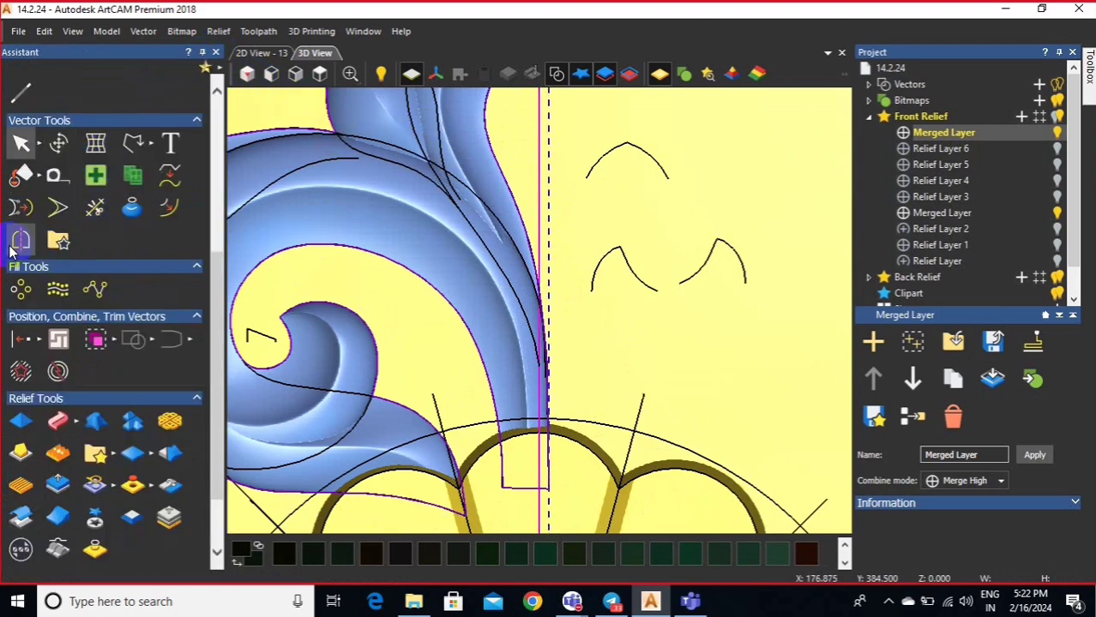
{"action": "left_click", "coordinate": [59, 240]}
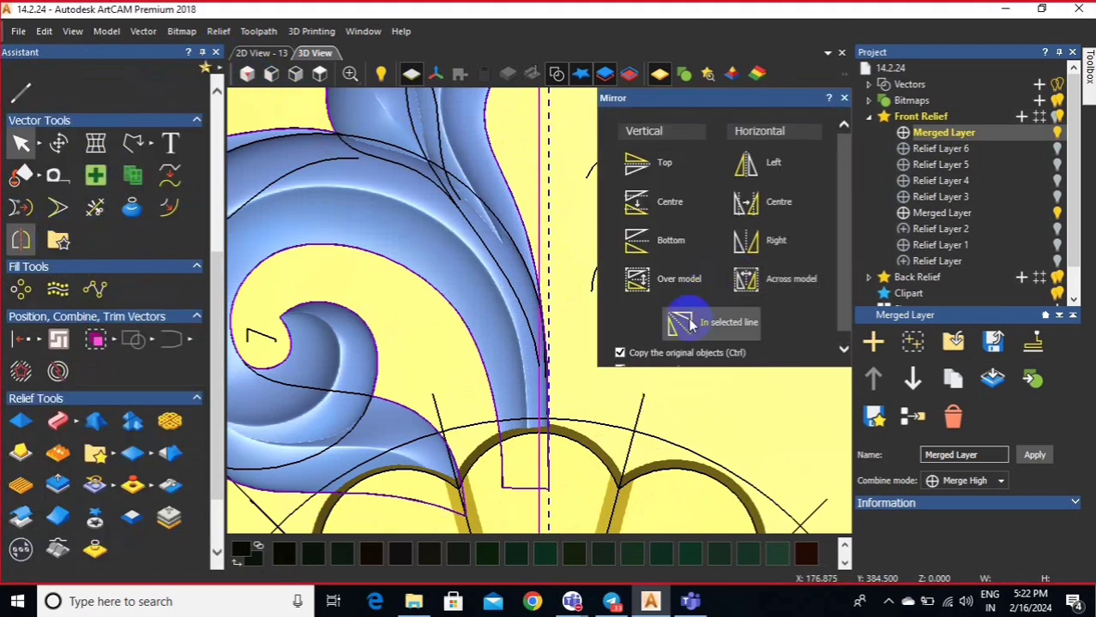
{"action": "scroll", "coordinate": [690, 320], "scroll_direction": "down", "scroll_amount": 1}
{"action": "left_click", "coordinate": [622, 358]}
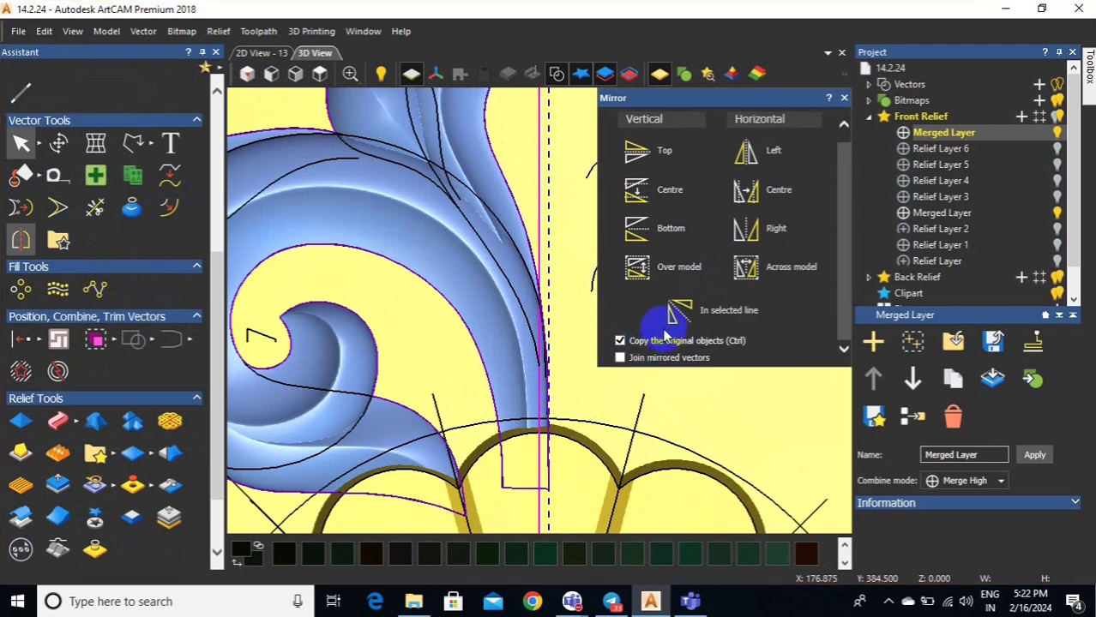
{"action": "left_click", "coordinate": [674, 315]}
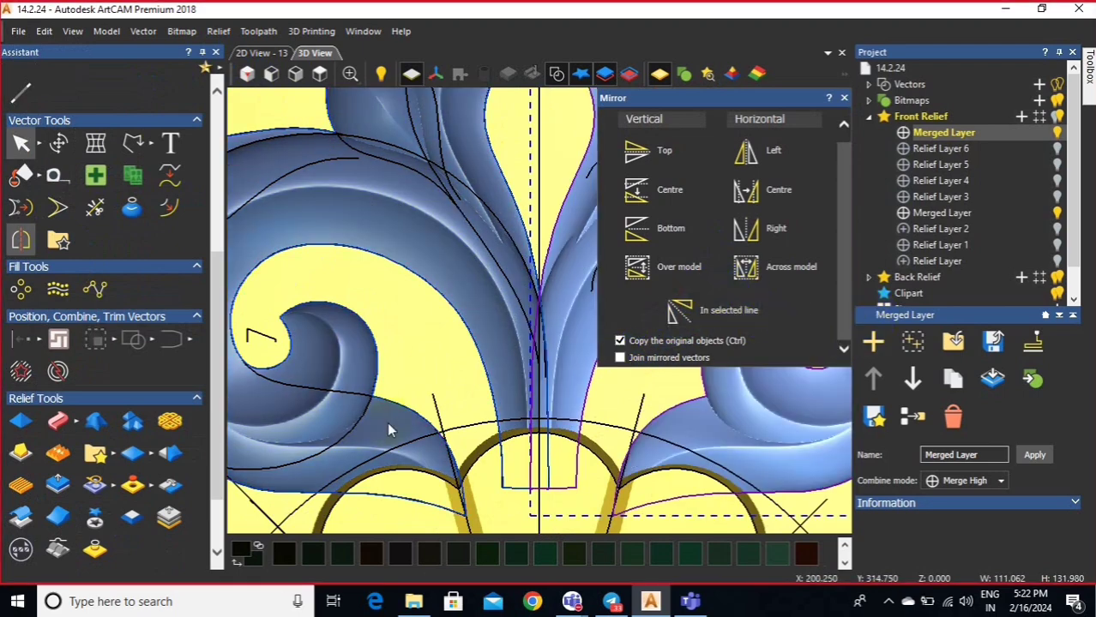
- Rotate-copy both scroll clipart halves about the flower's centre as 4 objects over a total of 360 degrees
{"action": "scroll", "coordinate": [387, 422], "scroll_direction": "down", "scroll_amount": 3}
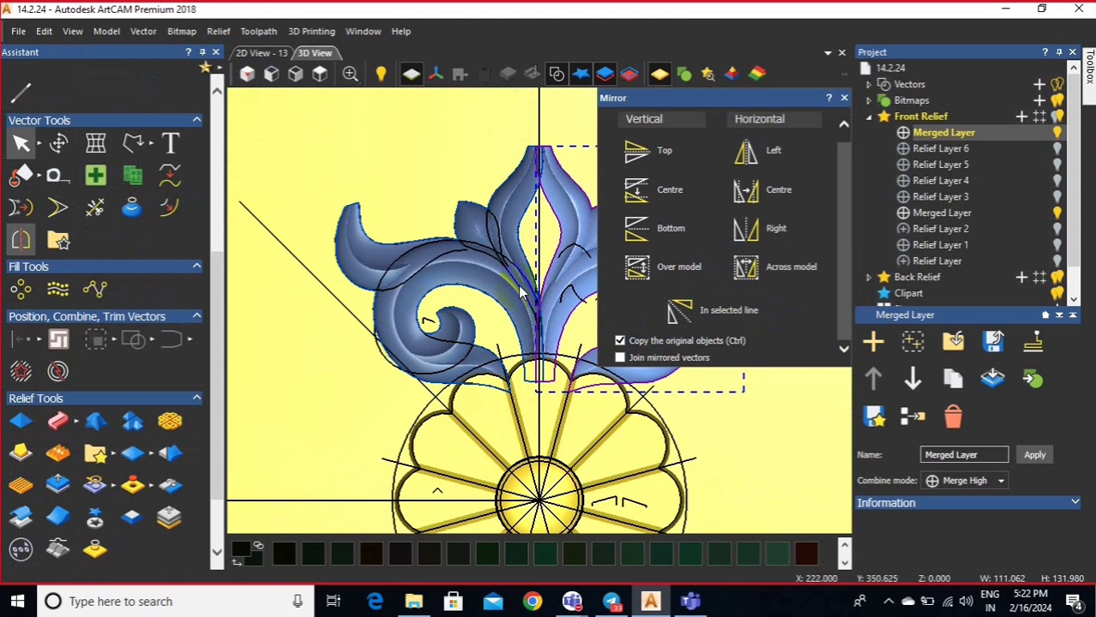
{"action": "left_click", "coordinate": [486, 285]}
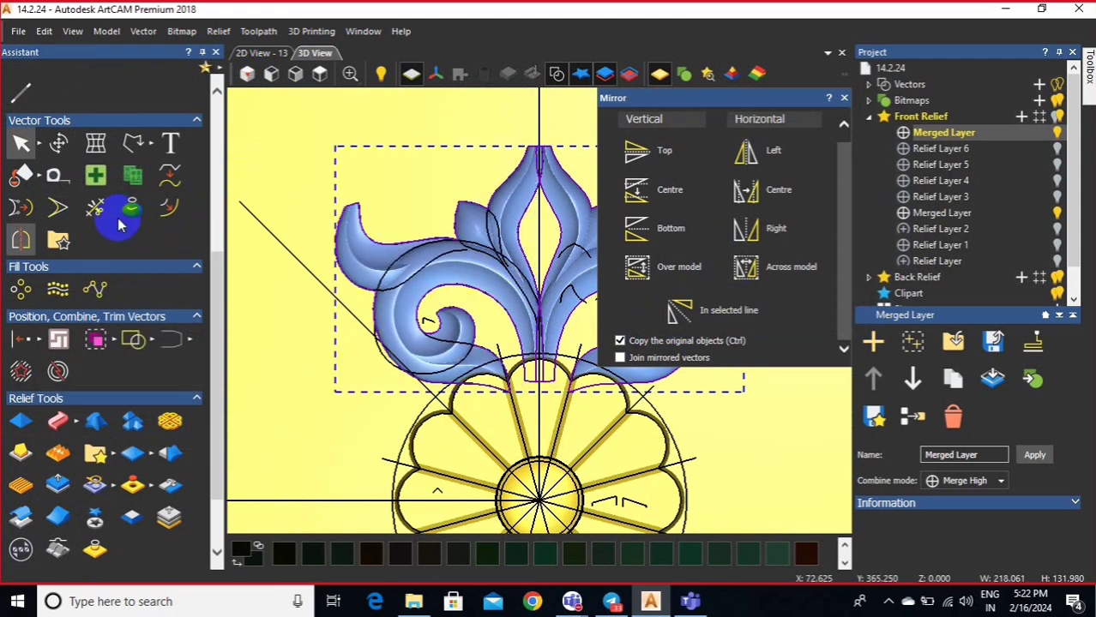
{"action": "left_click", "coordinate": [22, 289]}
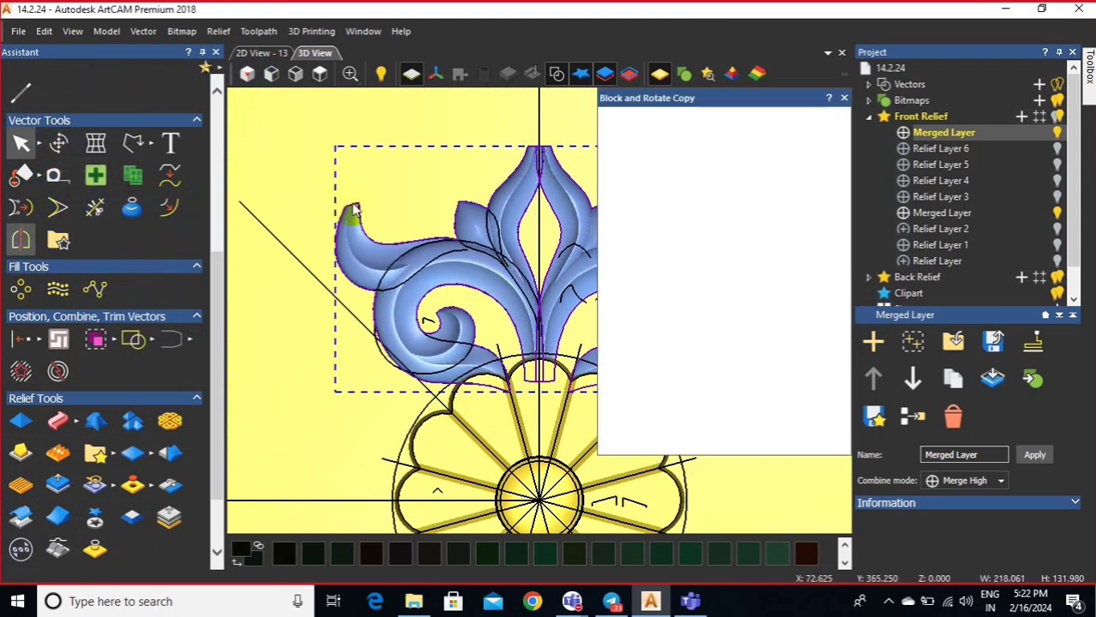
{"action": "left_click", "coordinate": [657, 167]}
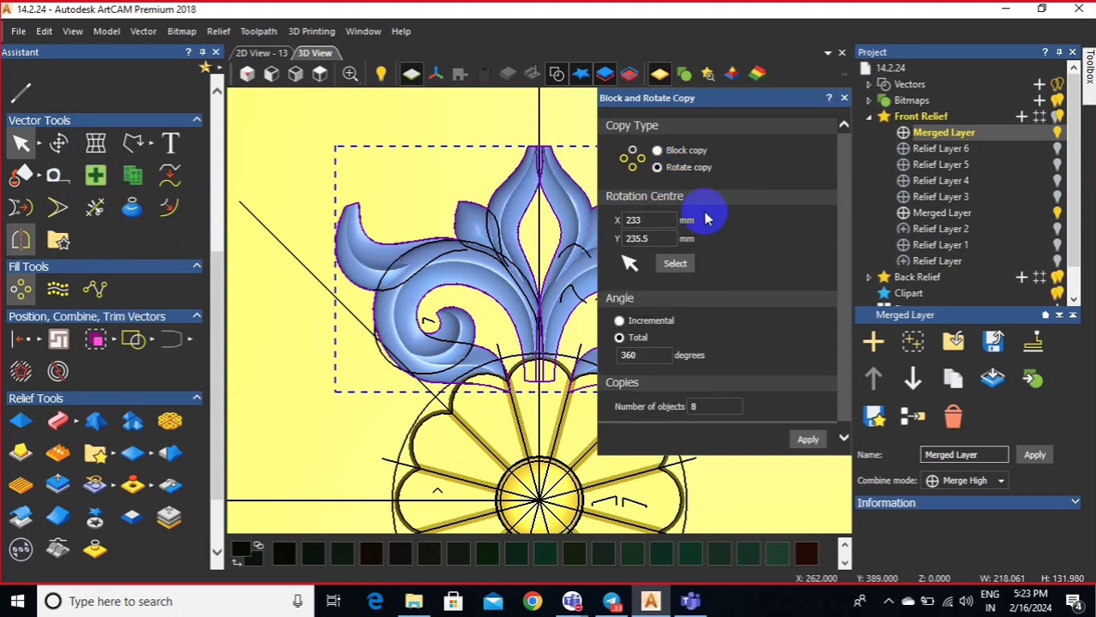
{"action": "type", "text": "4"}
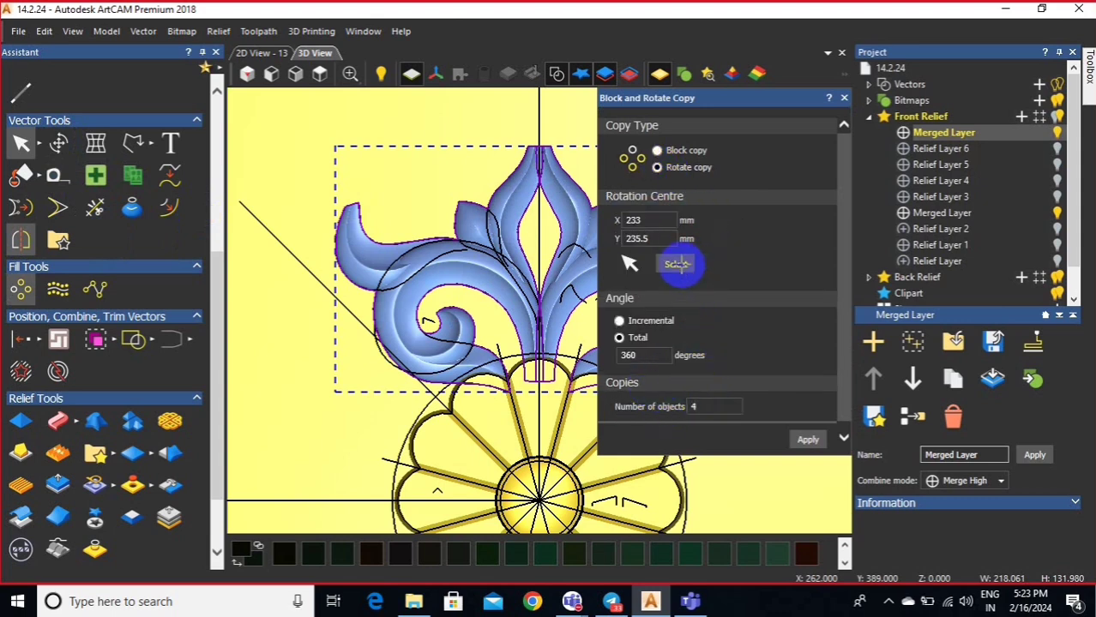
{"action": "left_click", "coordinate": [676, 264]}
{"action": "left_click", "coordinate": [559, 495]}
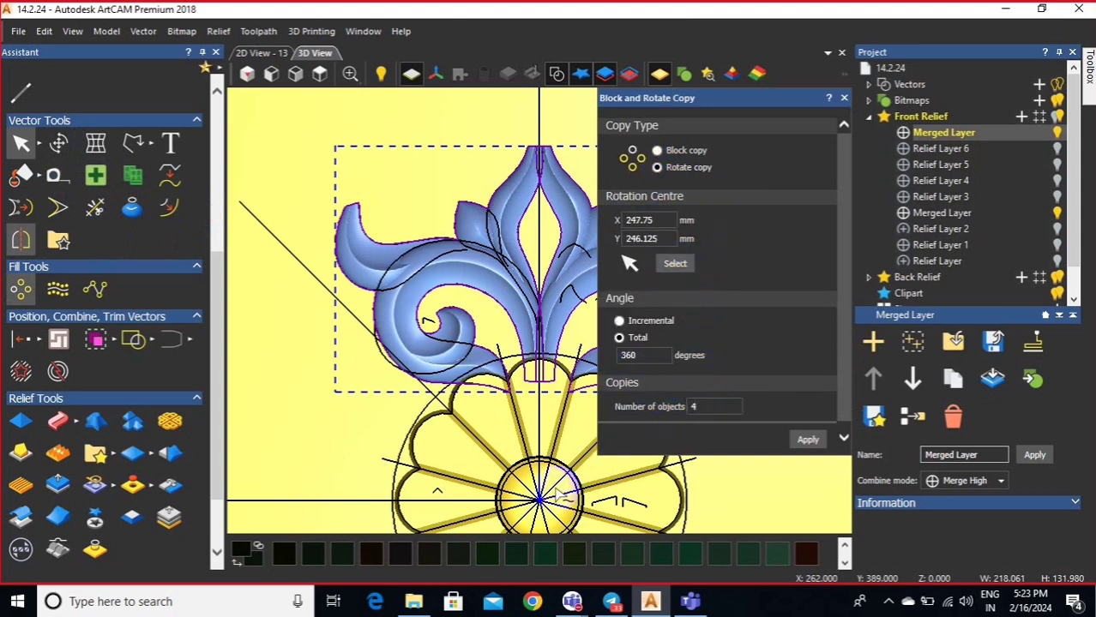
{"action": "left_click", "coordinate": [802, 440]}
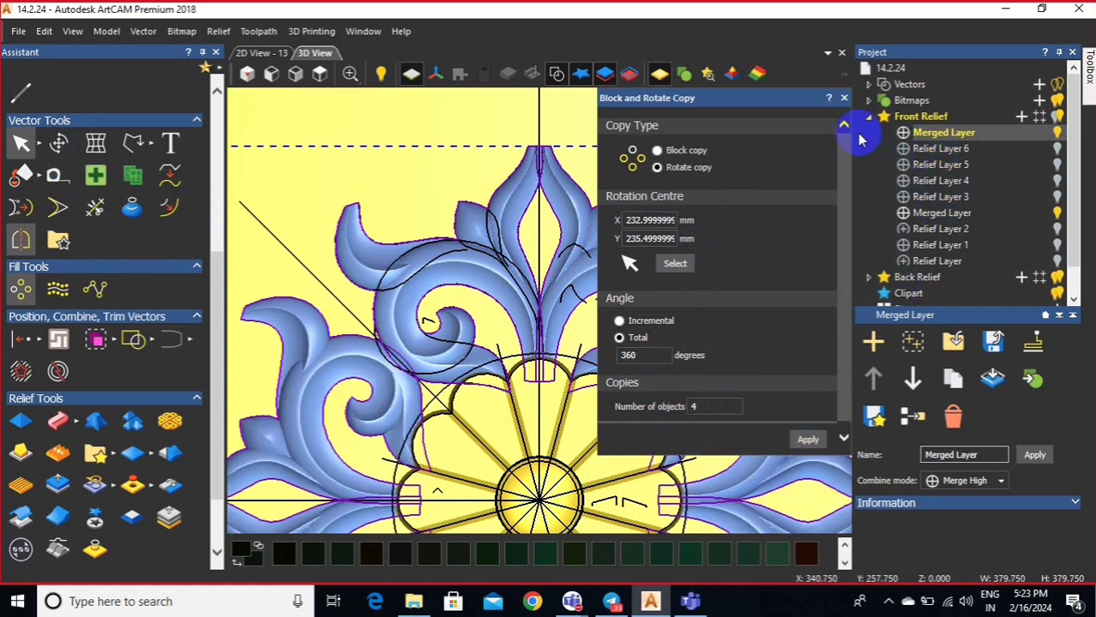
{"action": "left_click", "coordinate": [844, 98]}
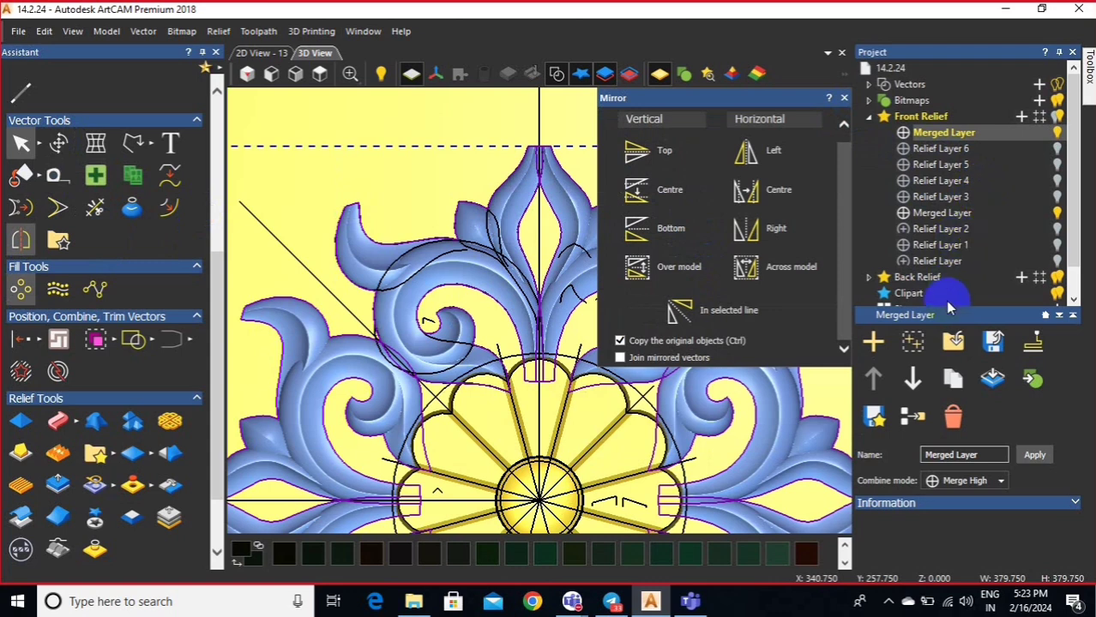
- Select the Toolpaths entry and enlarge the project tree area so every layer and entry fits
{"action": "scroll", "coordinate": [950, 296], "scroll_direction": "down", "scroll_amount": 1}
{"action": "left_click", "coordinate": [943, 293]}
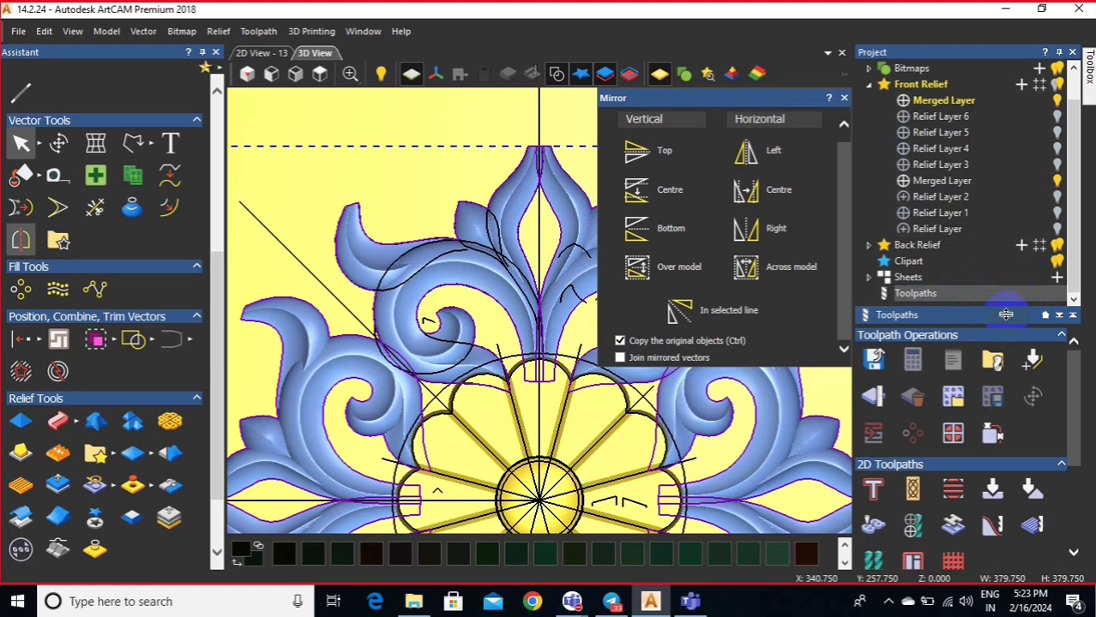
{"action": "left_click_drag", "start_coordinate": [1003, 306], "coordinate": [997, 335]}
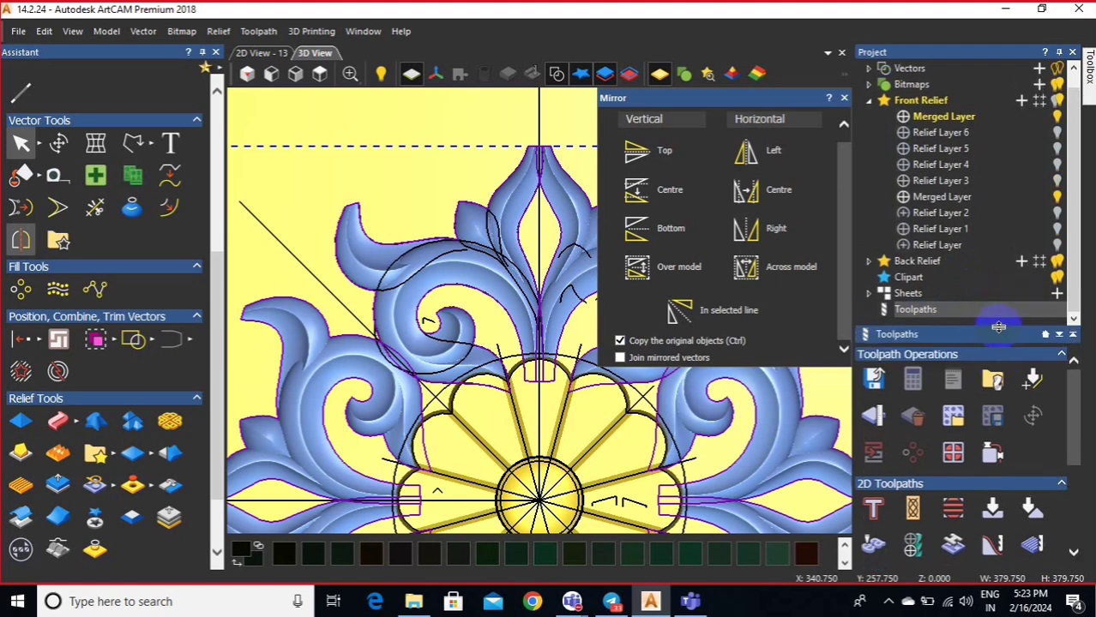
{"action": "left_click_drag", "start_coordinate": [997, 327], "coordinate": [998, 379]}
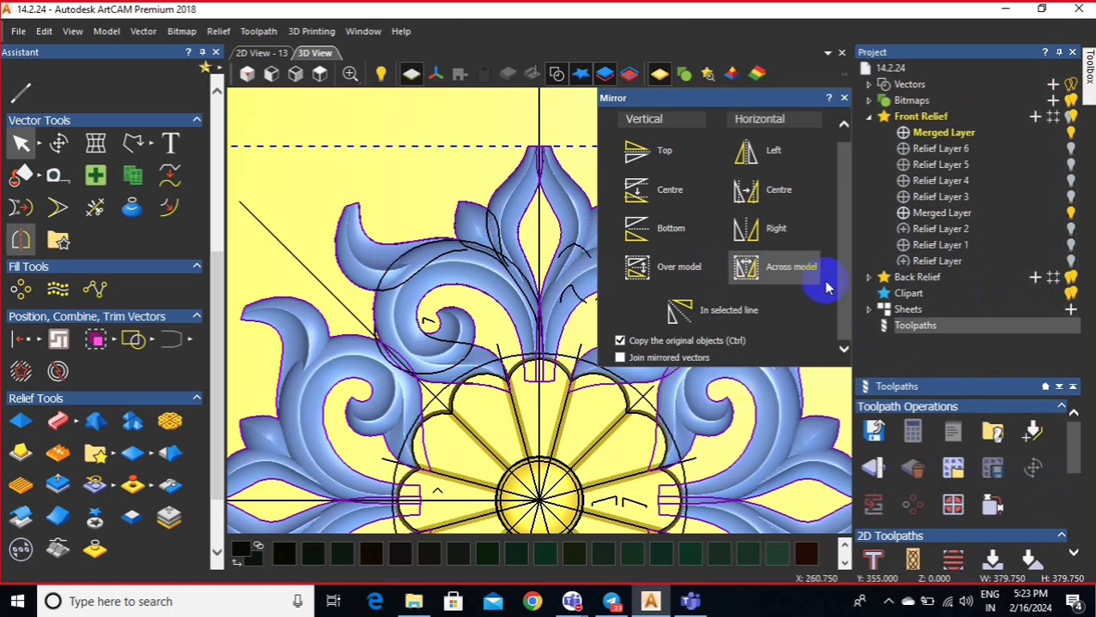
{"action": "mouse_move", "coordinate": [956, 384]}
{"action": "left_mouse_down"}
{"action": "mouse_move", "coordinate": [952, 441]}
{"action": "mouse_move", "coordinate": [947, 415]}
{"action": "mouse_move", "coordinate": [960, 383]}
{"action": "left_mouse_up"}
{"action": "left_click", "coordinate": [942, 391]}
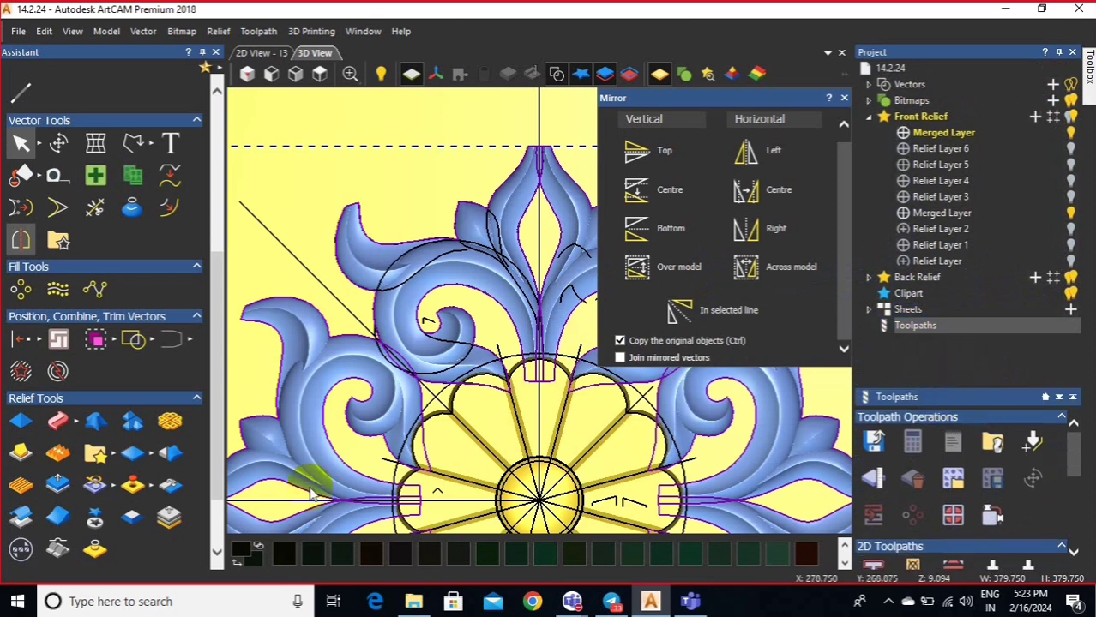
- Paste the rotated scroll clipart into the top merged layer and hide the vectors in the 3D view
{"action": "left_click", "coordinate": [70, 148]}
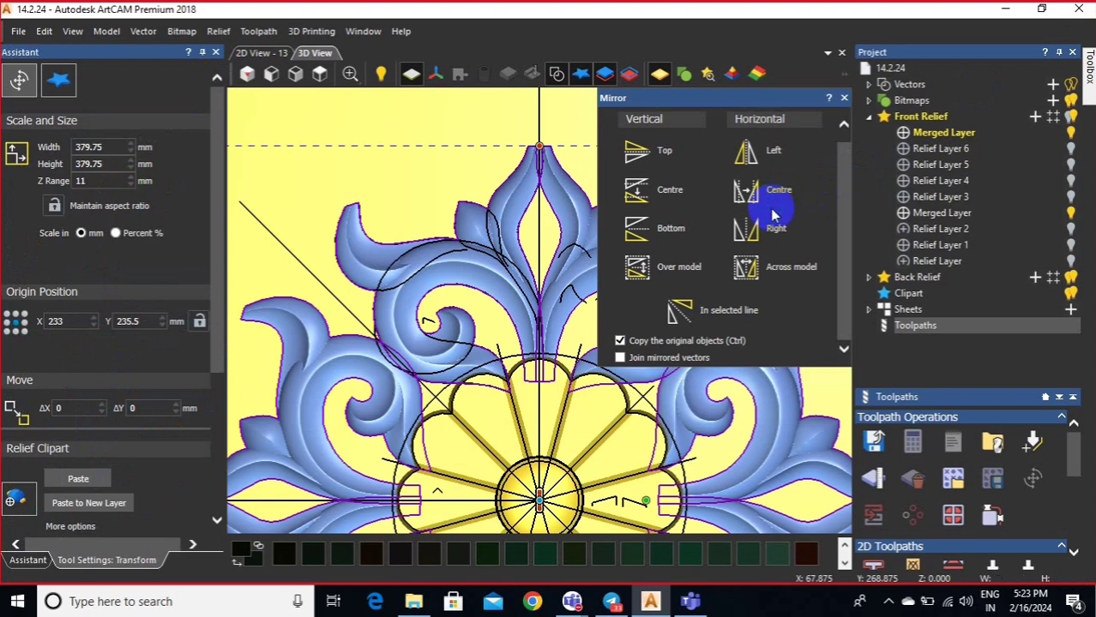
{"action": "key", "text": "Return"}
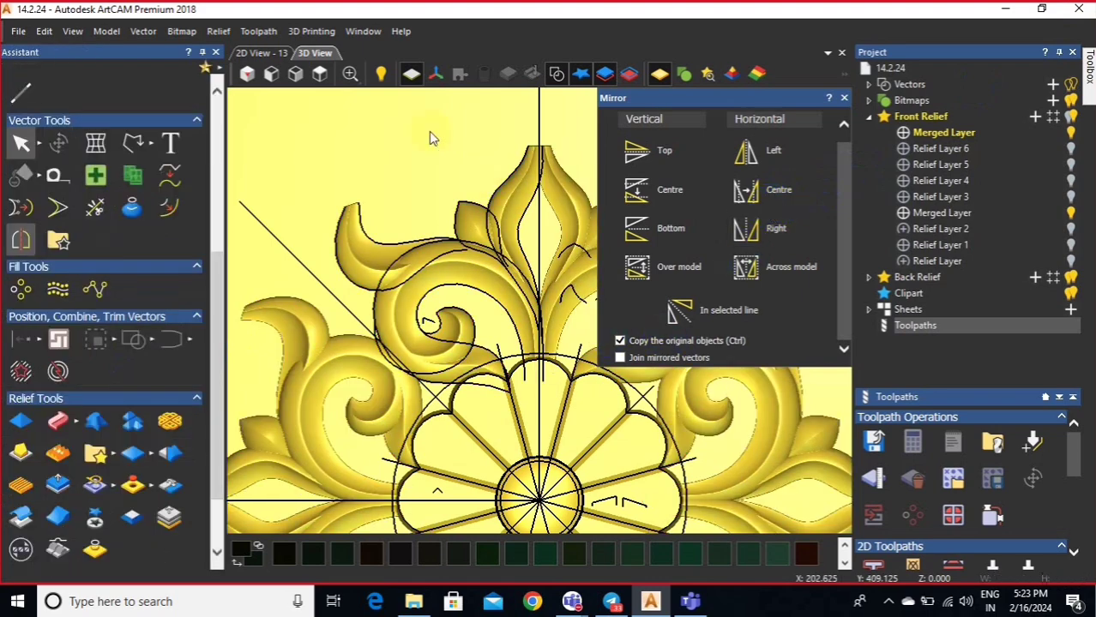
{"action": "left_click", "coordinate": [553, 76]}
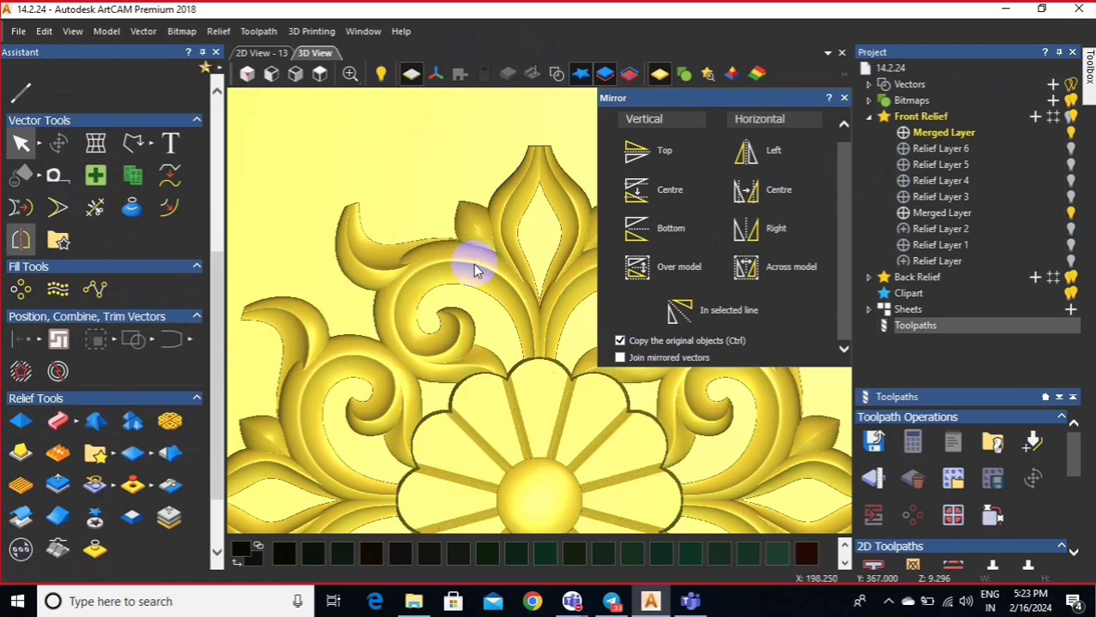
- Inspect the complete rosette, close the Mirror tool, and add a new front relief layer above the top merged layer
{"action": "scroll", "coordinate": [474, 300], "scroll_direction": "down", "scroll_amount": 5}
{"action": "scroll", "coordinate": [478, 351], "scroll_direction": "up", "scroll_amount": 8}
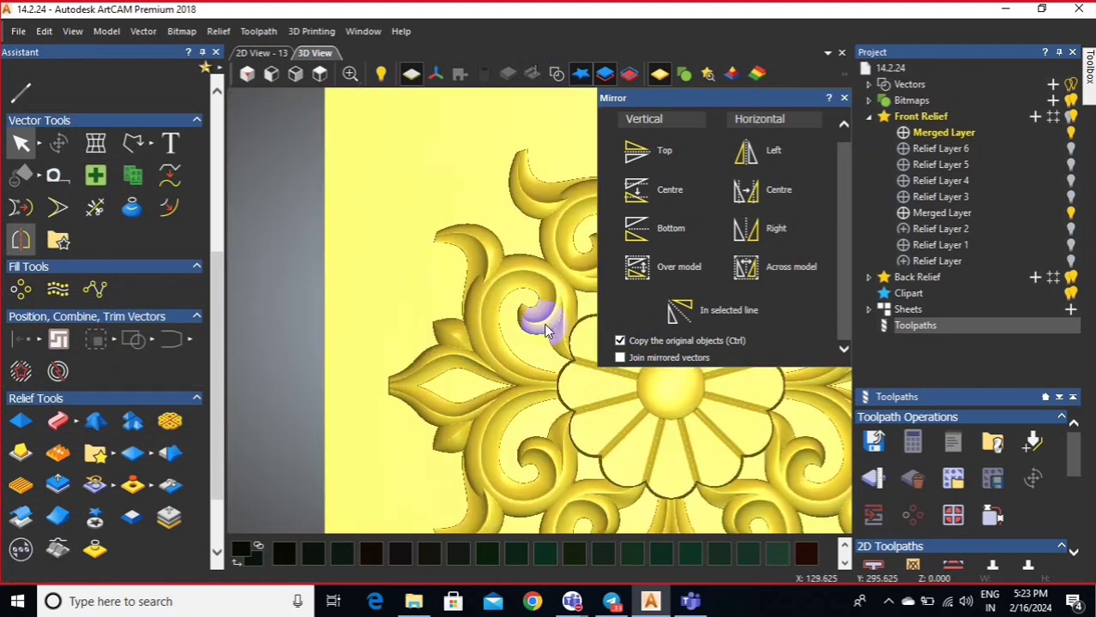
{"action": "scroll", "coordinate": [560, 372], "scroll_direction": "down", "scroll_amount": 5}
{"action": "scroll", "coordinate": [617, 333], "scroll_direction": "up", "scroll_amount": 1}
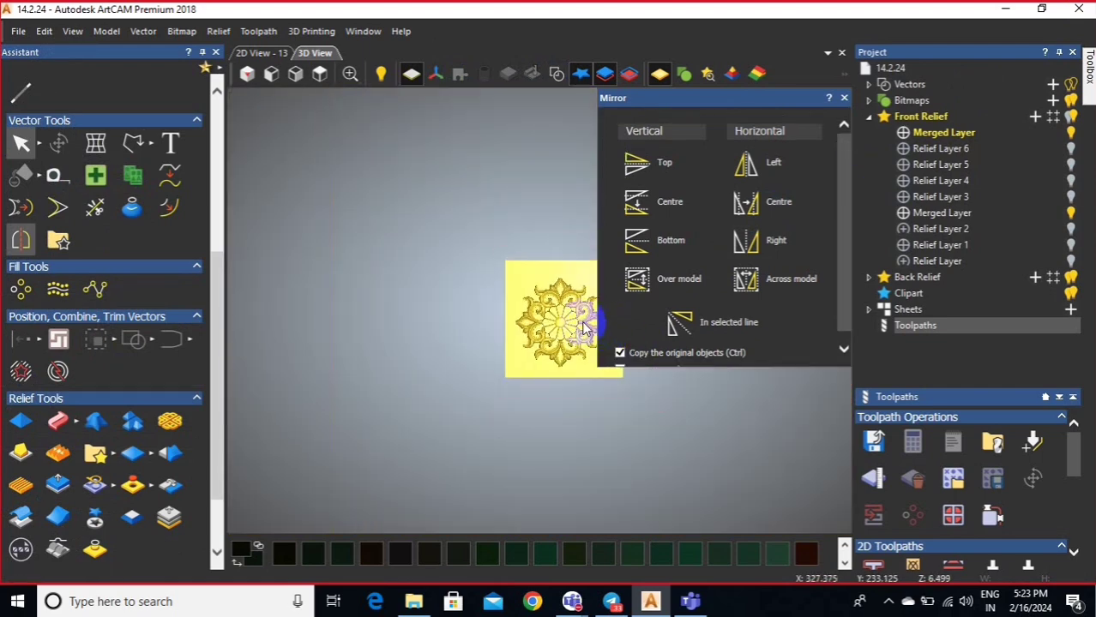
{"action": "scroll", "coordinate": [583, 328], "scroll_direction": "up", "scroll_amount": 8}
{"action": "scroll", "coordinate": [484, 308], "scroll_direction": "down", "scroll_amount": 6}
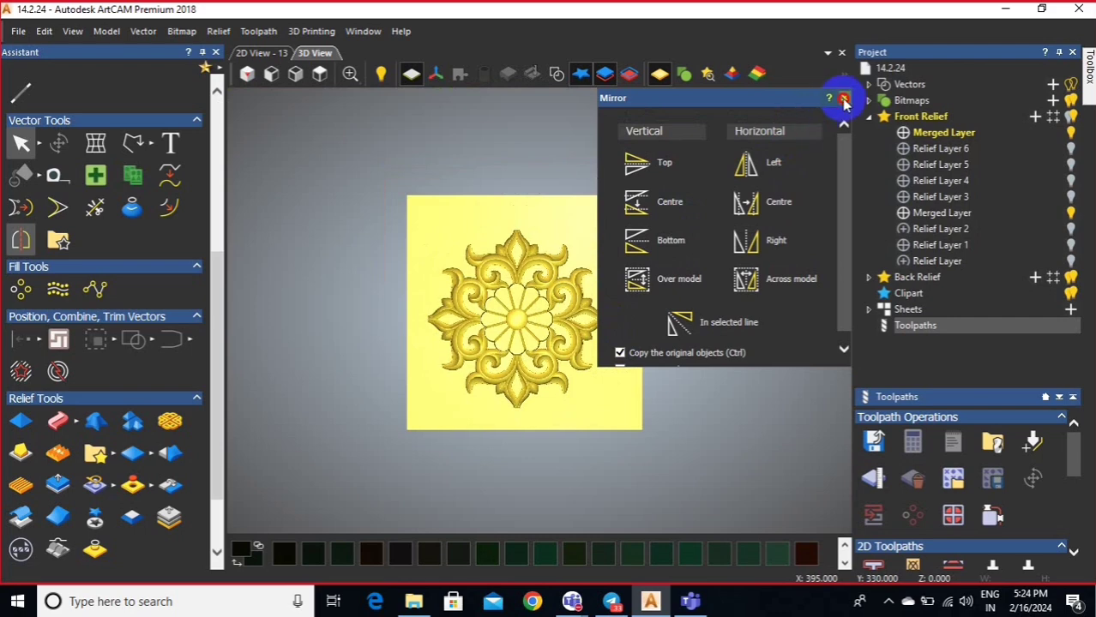
{"action": "left_click", "coordinate": [845, 100]}
{"action": "left_click", "coordinate": [1017, 132]}
{"action": "left_click", "coordinate": [1035, 116]}
{"action": "left_click", "coordinate": [1024, 144]}
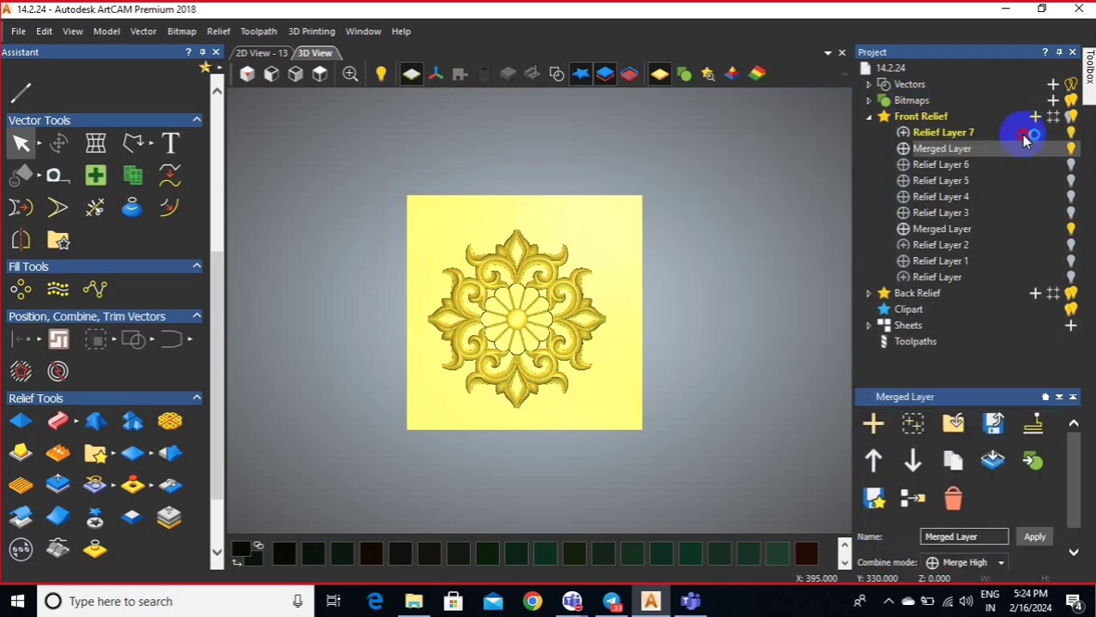
{"action": "left_click", "coordinate": [1025, 135]}
- In the 2D view, offset the flower's circle outward to about 350 mm across, and offset that result outward 25.179 mm for the ring's outer edge
{"action": "left_click", "coordinate": [258, 53]}
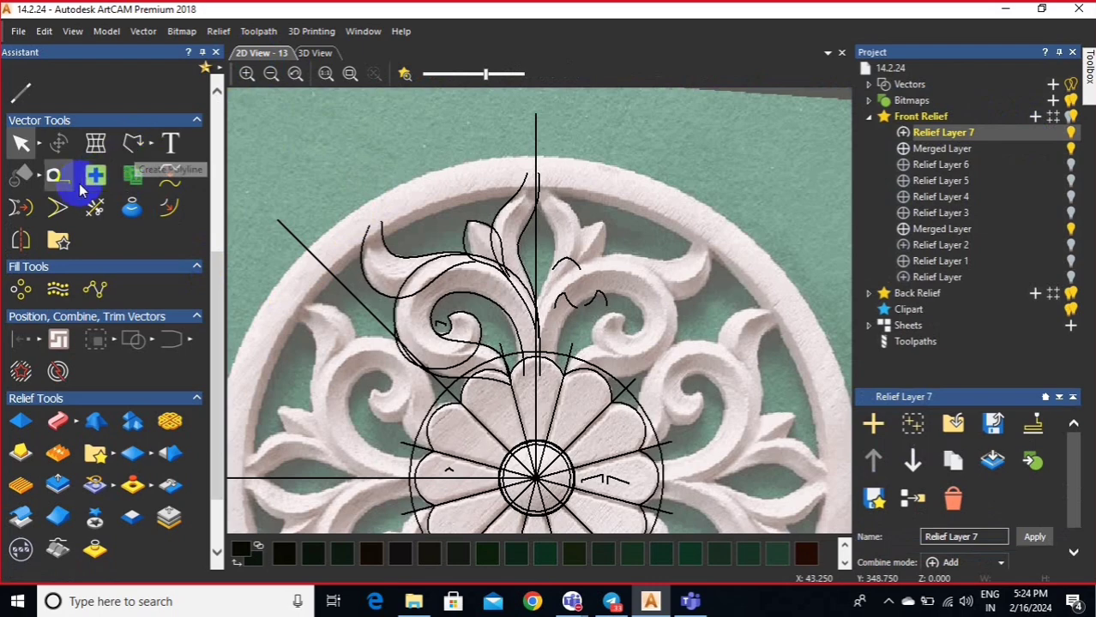
{"action": "left_click", "coordinate": [168, 207]}
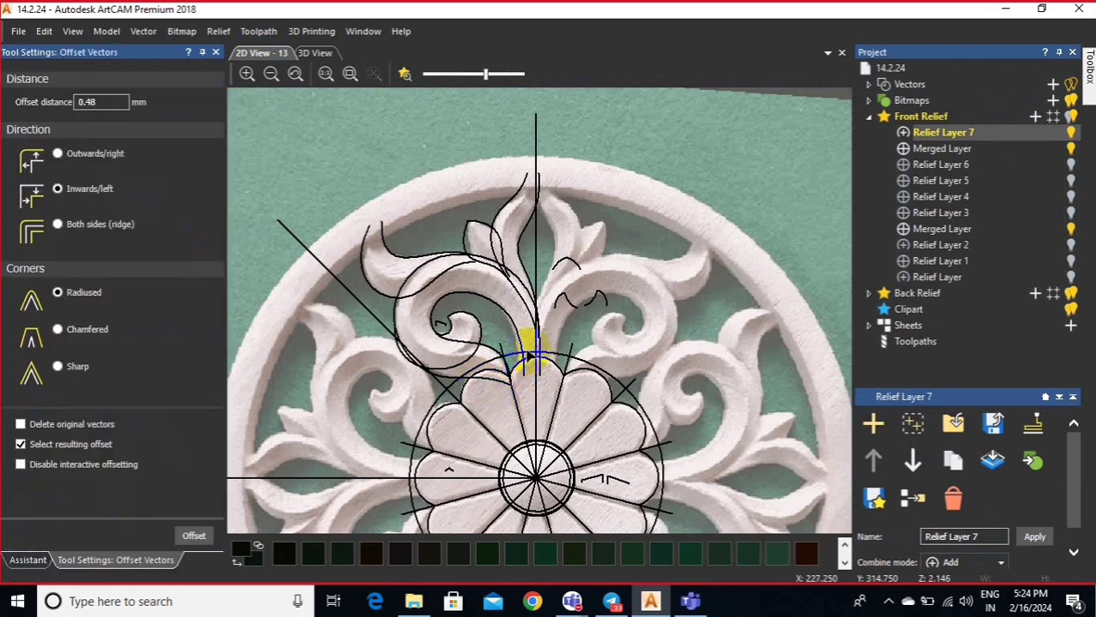
{"action": "left_click_drag", "start_coordinate": [529, 353], "coordinate": [575, 158]}
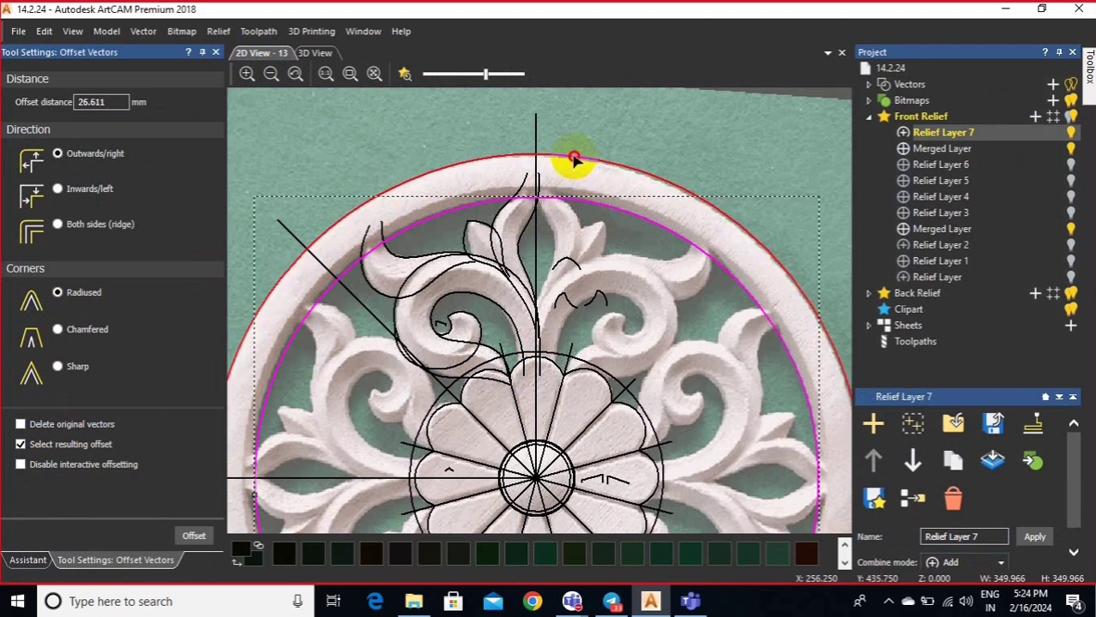
{"action": "left_click_drag", "start_coordinate": [574, 159], "coordinate": [576, 162]}
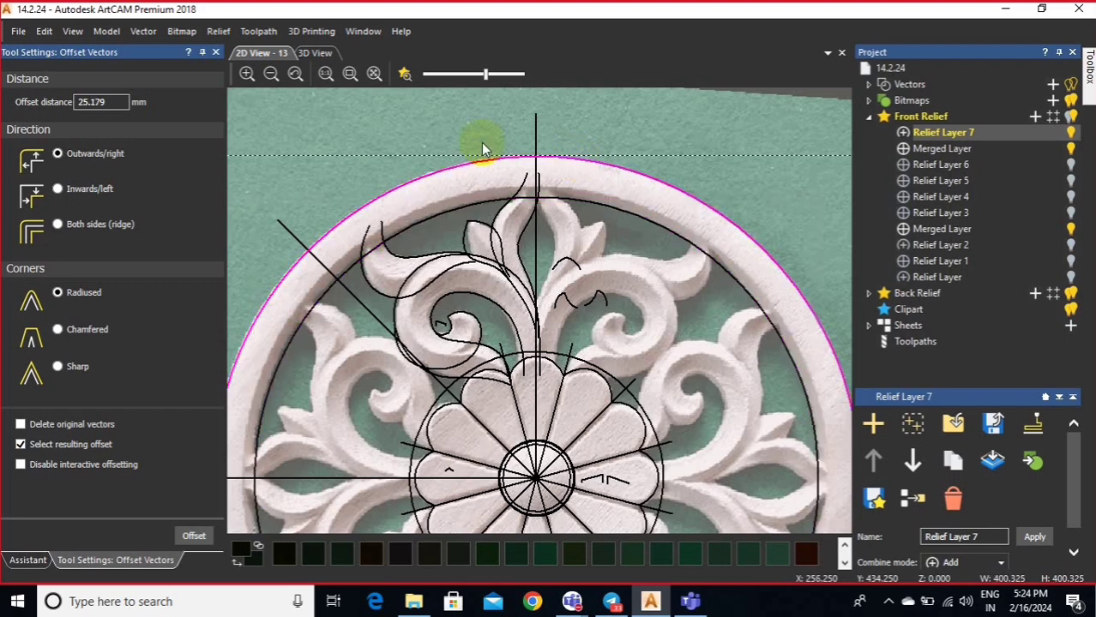
{"action": "left_click", "coordinate": [217, 54]}
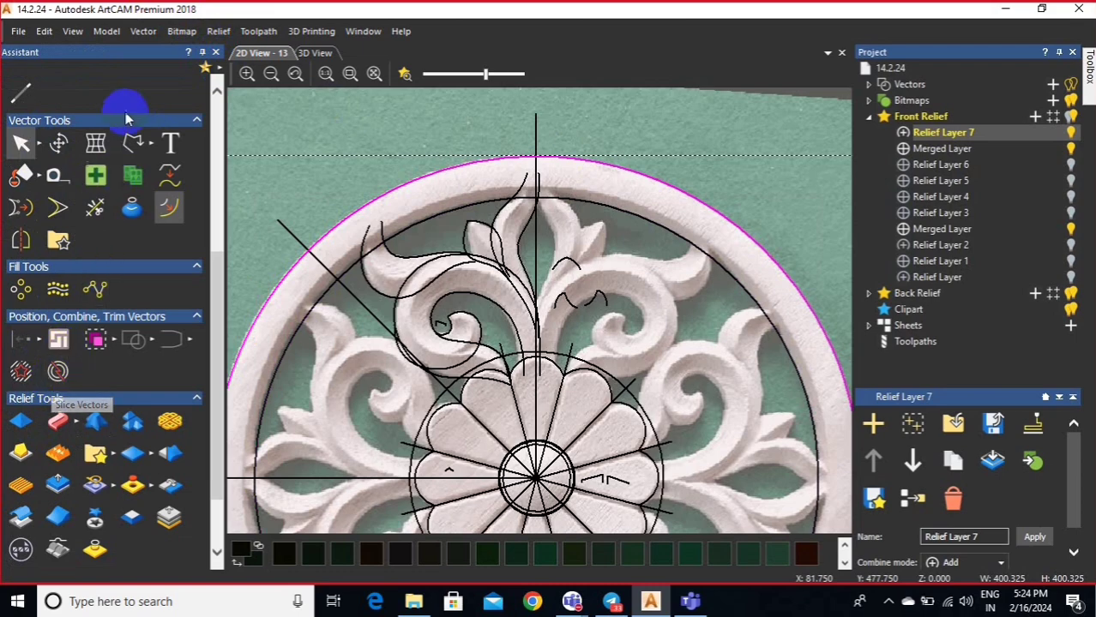
- Draw a four-point open polyline profile, about 25 mm wide and 11 mm high, across the ring from its inner to outer circle
{"action": "left_click", "coordinate": [133, 143]}
{"action": "scroll", "coordinate": [397, 439], "scroll_direction": "down", "scroll_amount": 2}
{"action": "scroll", "coordinate": [397, 440], "scroll_direction": "up", "scroll_amount": 3}
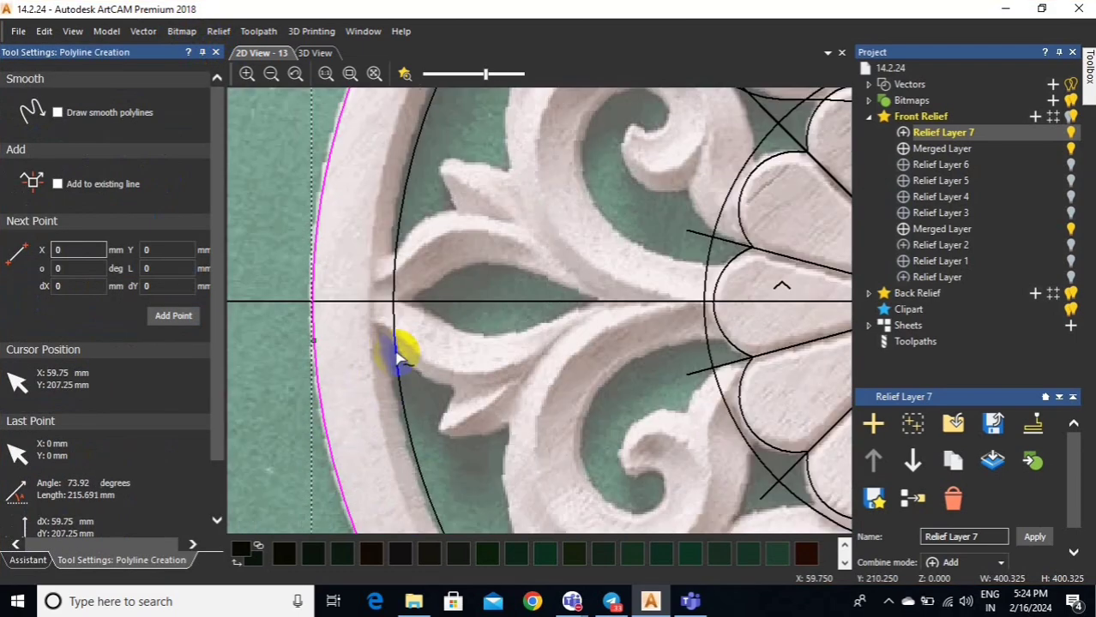
{"action": "left_click", "coordinate": [392, 302]}
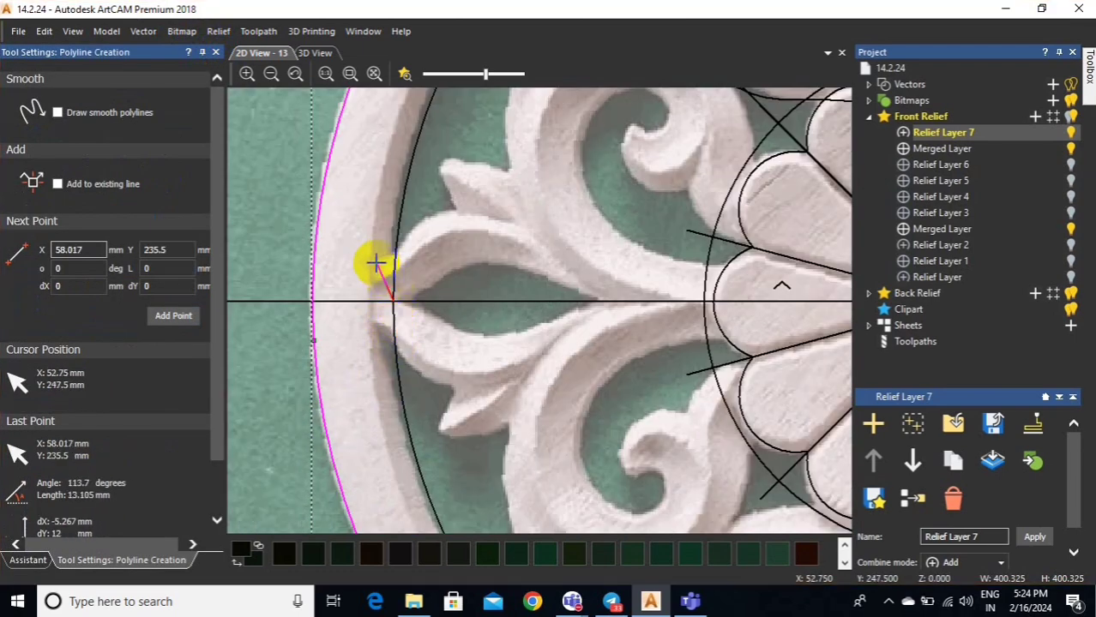
{"action": "left_click", "coordinate": [370, 266]}
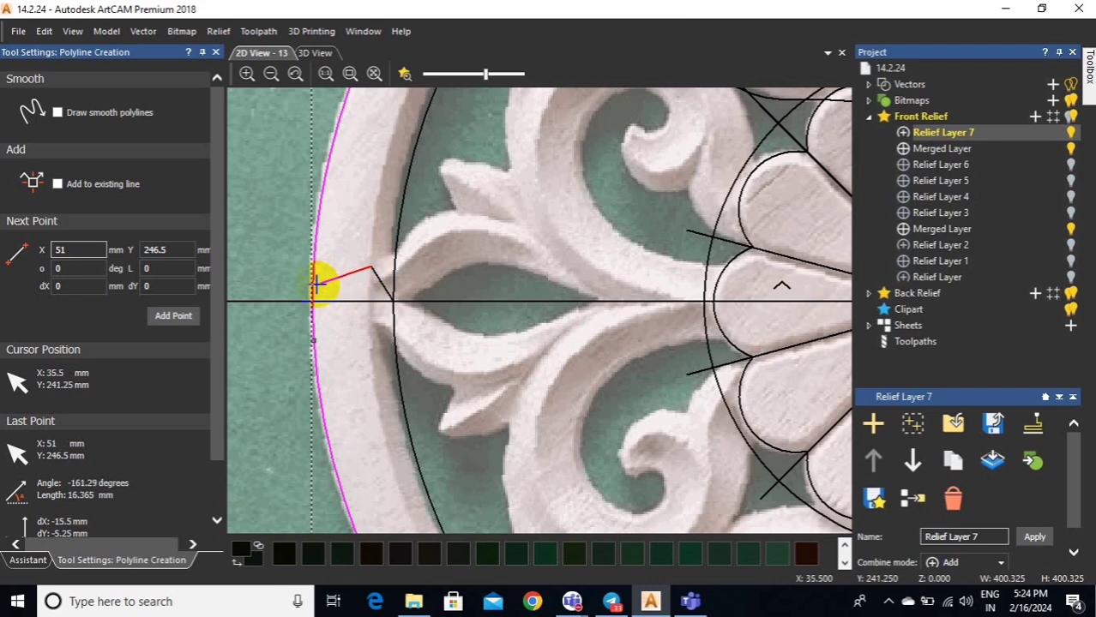
{"action": "left_click", "coordinate": [313, 292]}
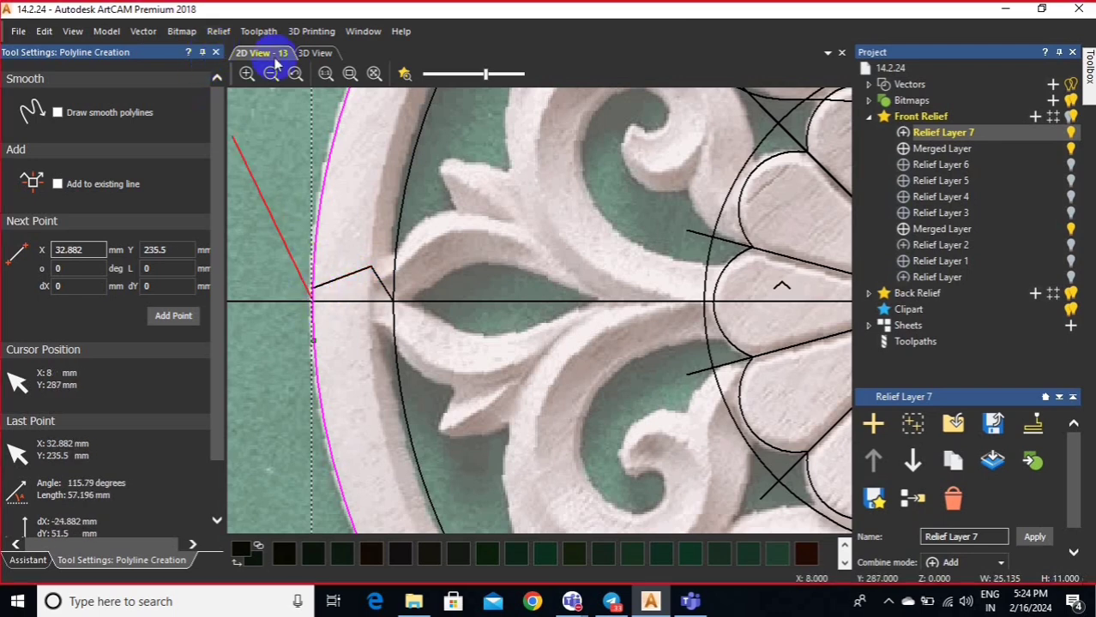
{"action": "key", "text": "Escape"}
- Mirror a copy of the profile horizontally about its right side, keeping the original
{"action": "scroll", "coordinate": [399, 293], "scroll_direction": "up", "scroll_amount": 2}
{"action": "left_click", "coordinate": [21, 240]}
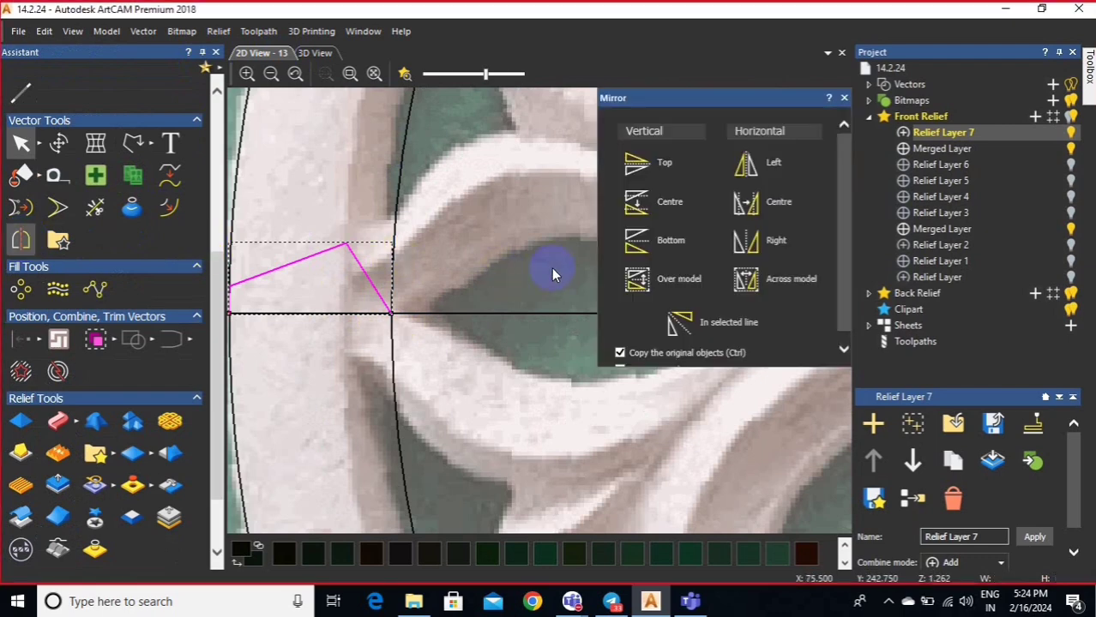
{"action": "scroll", "coordinate": [691, 272], "scroll_direction": "down", "scroll_amount": 1}
{"action": "left_click", "coordinate": [746, 228]}
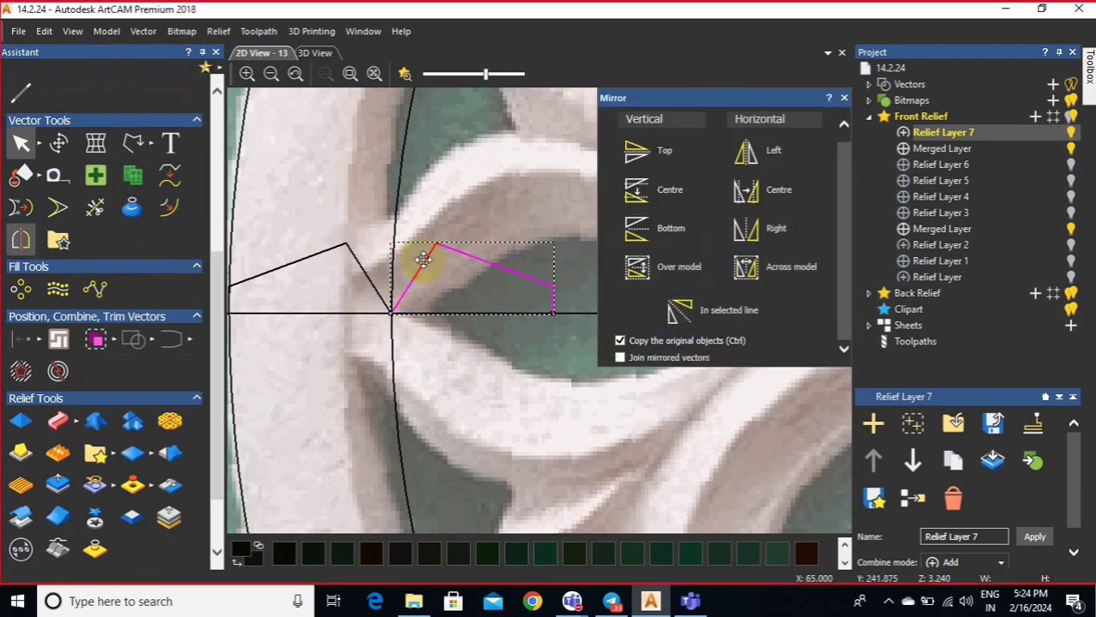
- In the 3D view, show the vectors and try extruding the mirrored profile along the ring's inner circle
{"action": "left_click", "coordinate": [392, 379]}
{"action": "scroll", "coordinate": [557, 292], "scroll_direction": "down", "scroll_amount": 3}
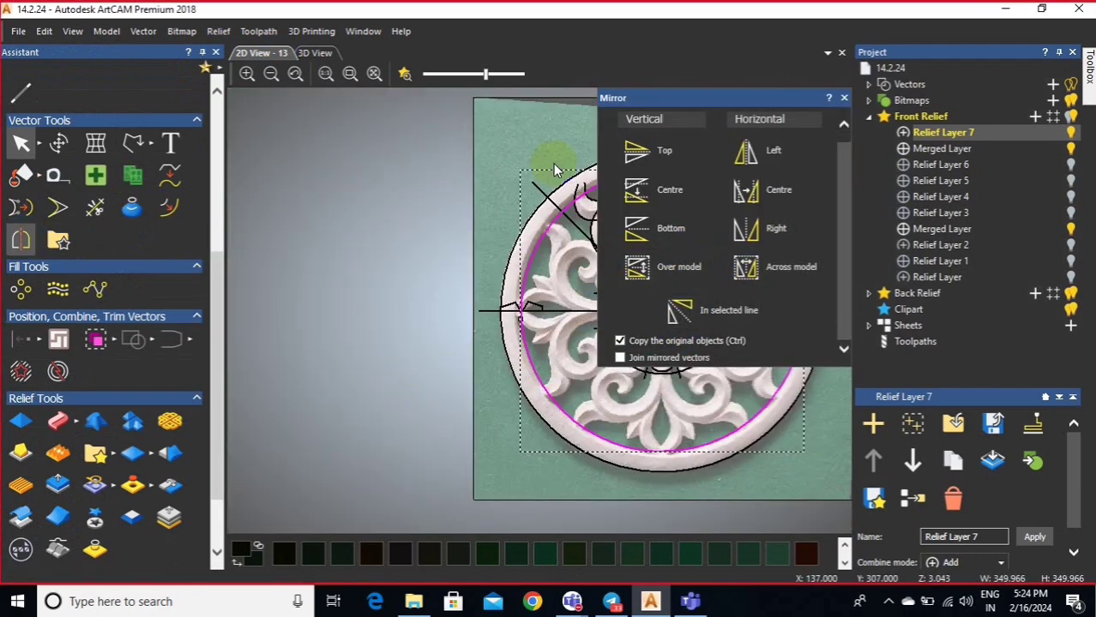
{"action": "left_click", "coordinate": [316, 53]}
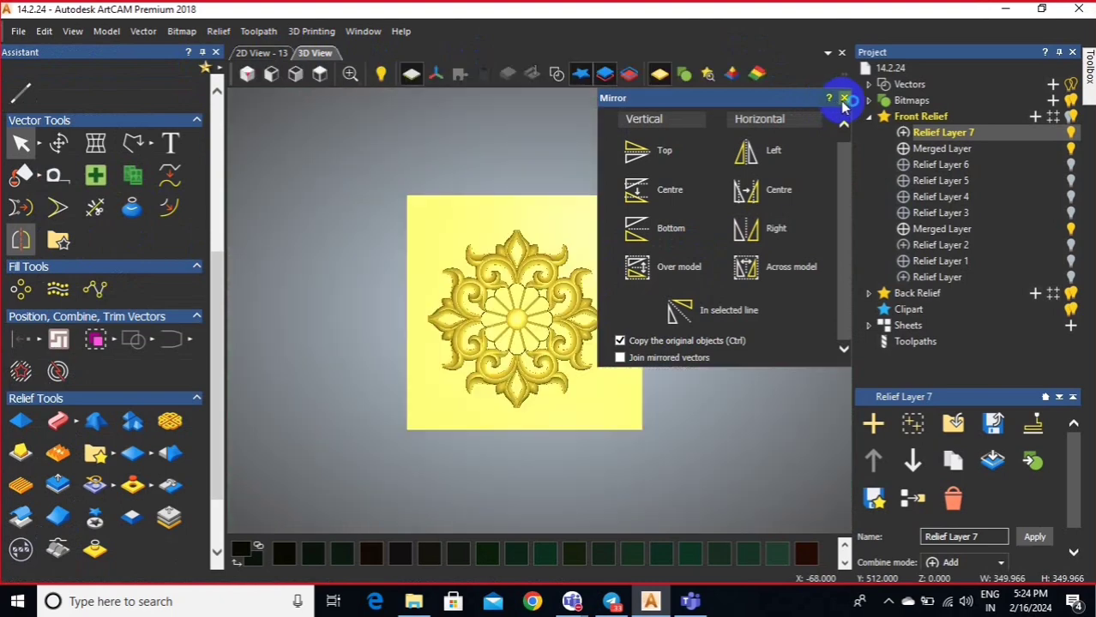
{"action": "left_click", "coordinate": [844, 98]}
{"action": "left_click", "coordinate": [75, 426]}
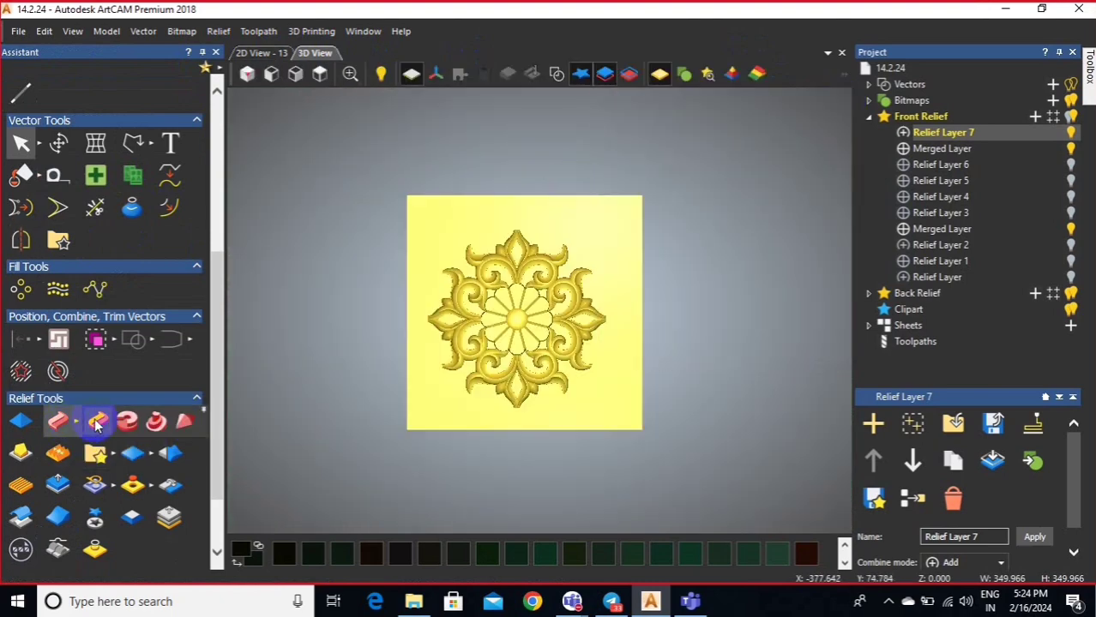
{"action": "left_click", "coordinate": [127, 421]}
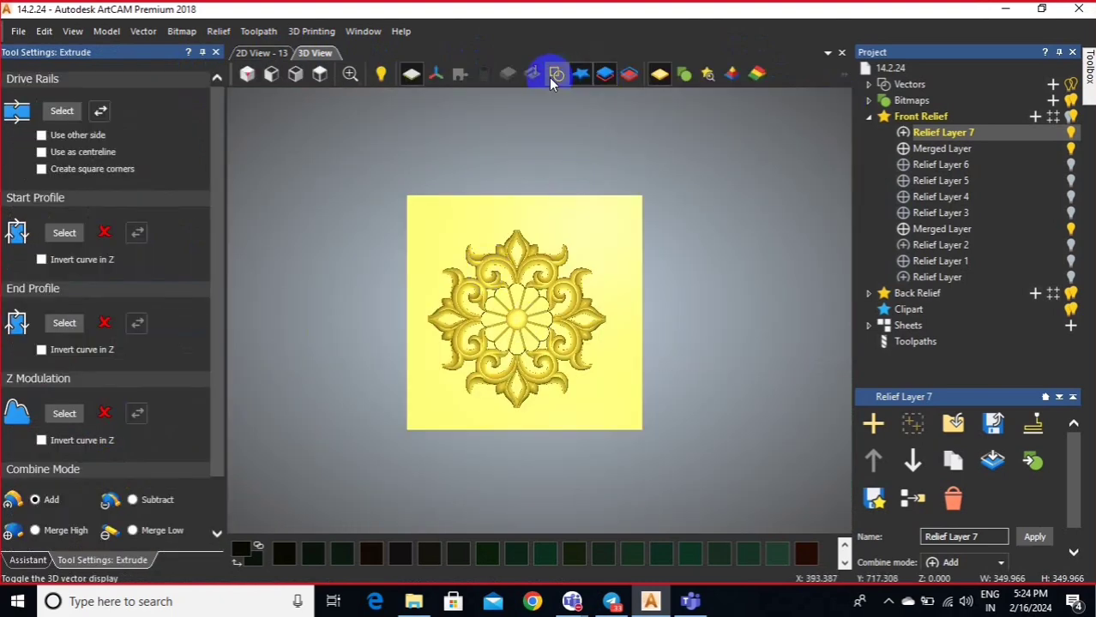
{"action": "left_click", "coordinate": [553, 73]}
{"action": "scroll", "coordinate": [420, 317], "scroll_direction": "up", "scroll_amount": 5}
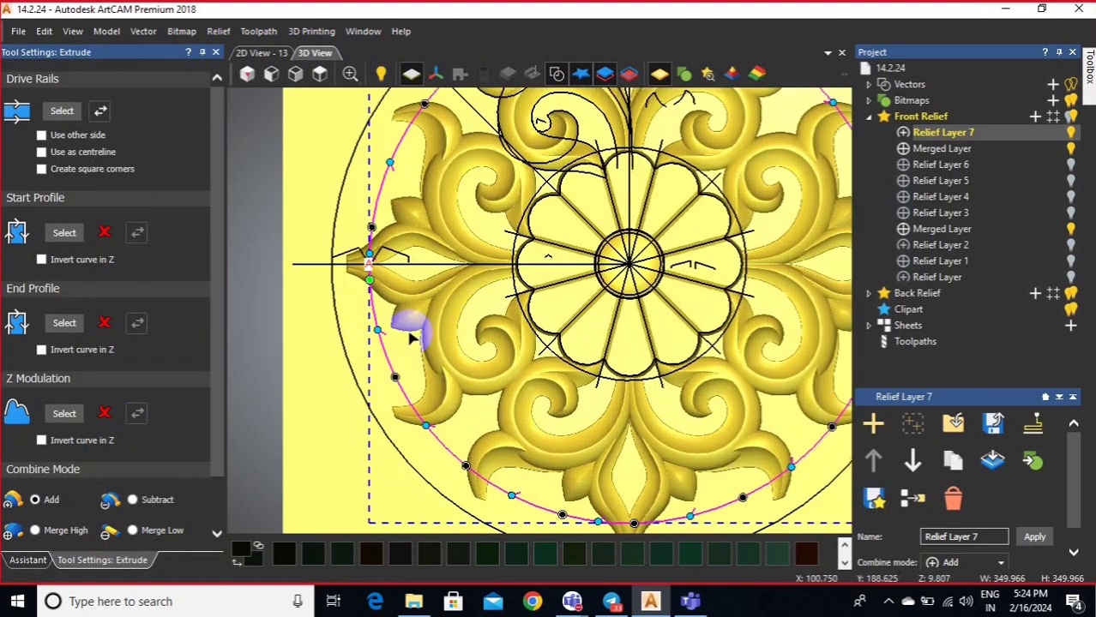
{"action": "left_click", "coordinate": [387, 250]}
{"action": "left_click", "coordinate": [69, 236]}
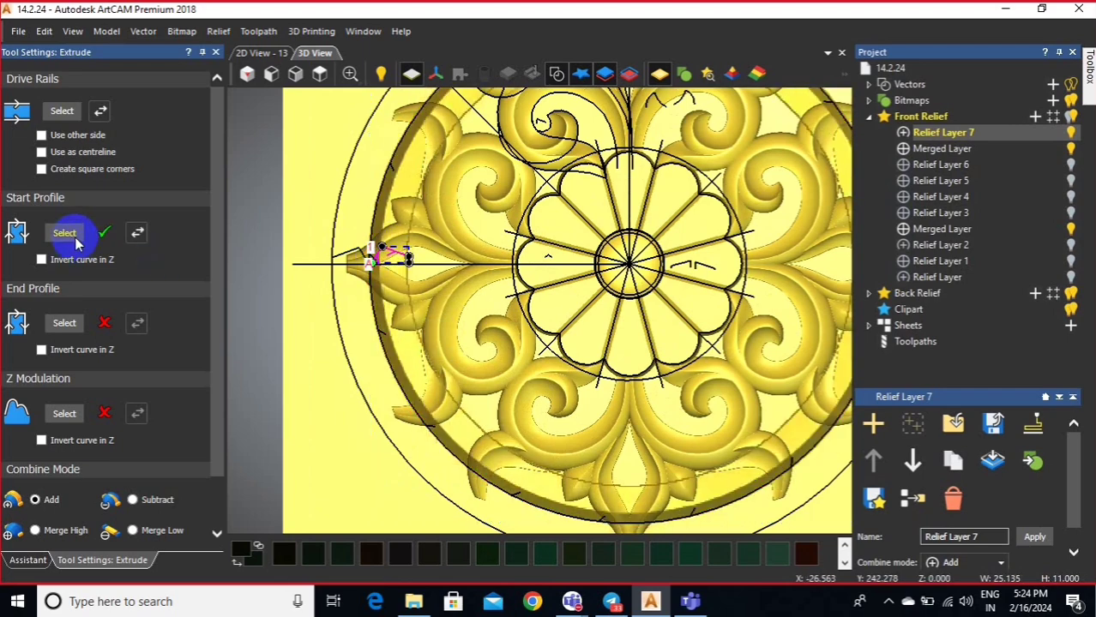
- Reverse the extrusion's drive rail direction and set Relief Layer 7's combine mode to Merge High
{"action": "scroll", "coordinate": [399, 379], "scroll_direction": "up", "scroll_amount": 2}
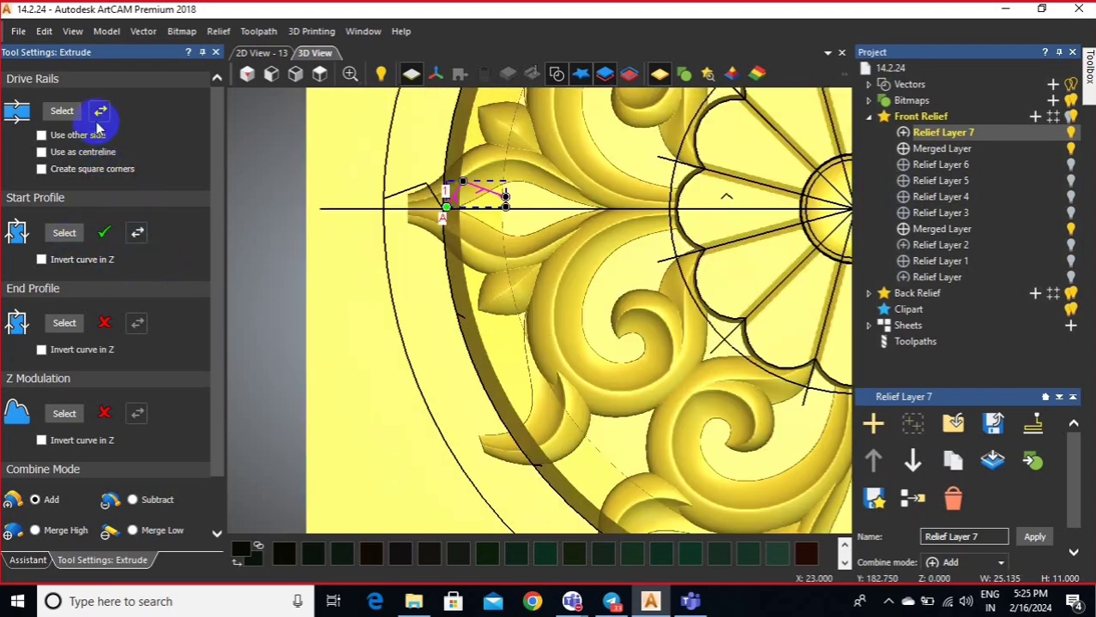
{"action": "scroll", "coordinate": [500, 383], "scroll_direction": "up", "scroll_amount": 2}
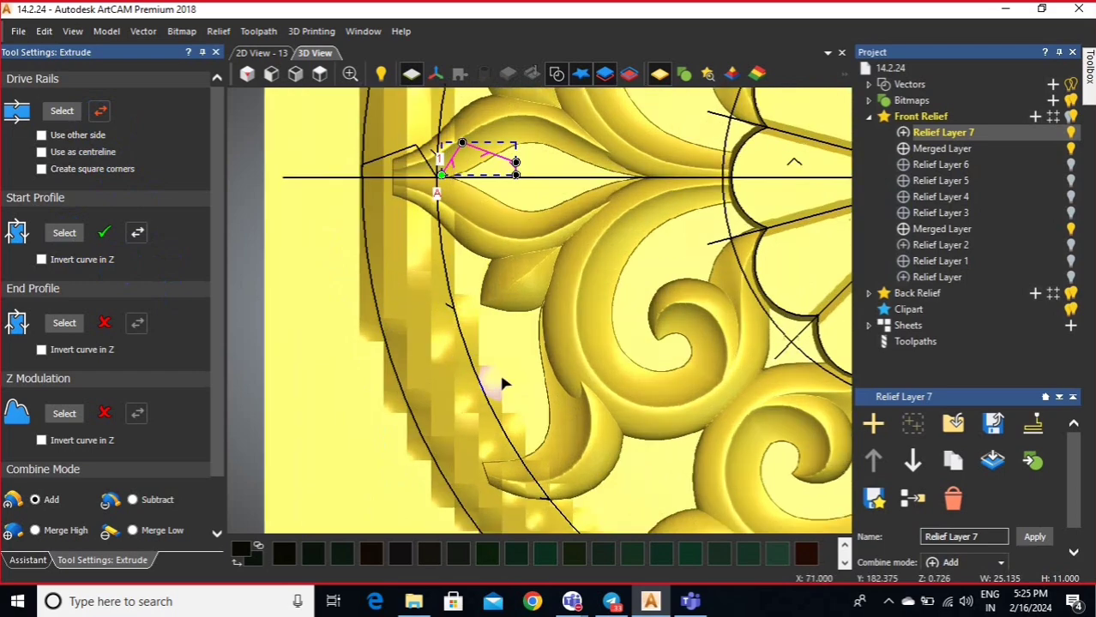
{"action": "scroll", "coordinate": [549, 249], "scroll_direction": "down", "scroll_amount": 3}
{"action": "scroll", "coordinate": [539, 252], "scroll_direction": "up", "scroll_amount": 3}
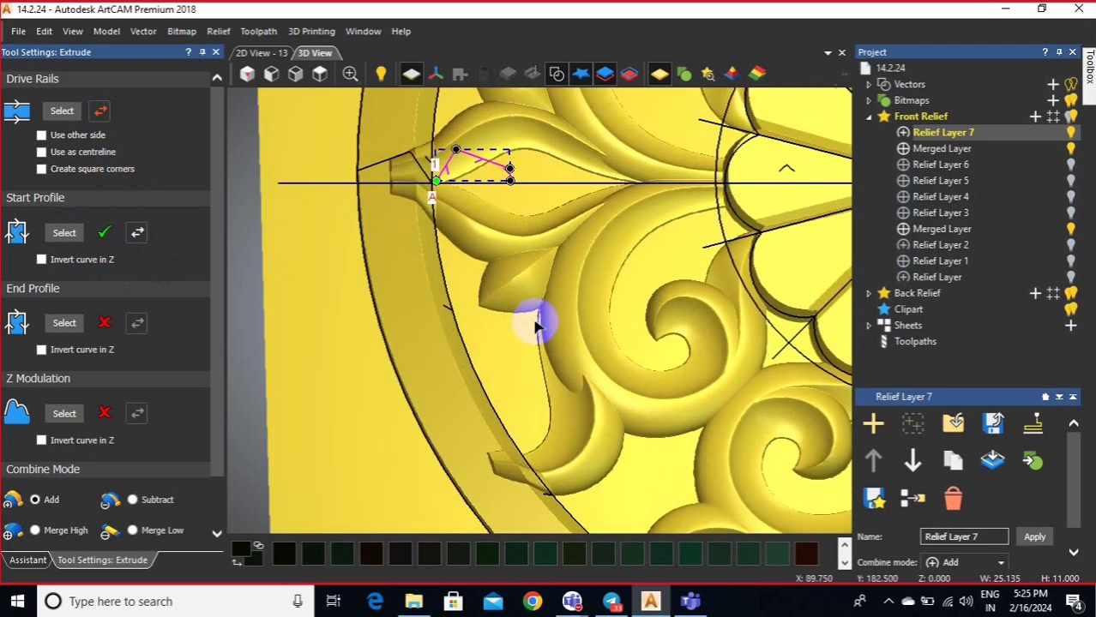
{"action": "right_click", "coordinate": [932, 137]}
{"action": "left_click", "coordinate": [938, 252]}
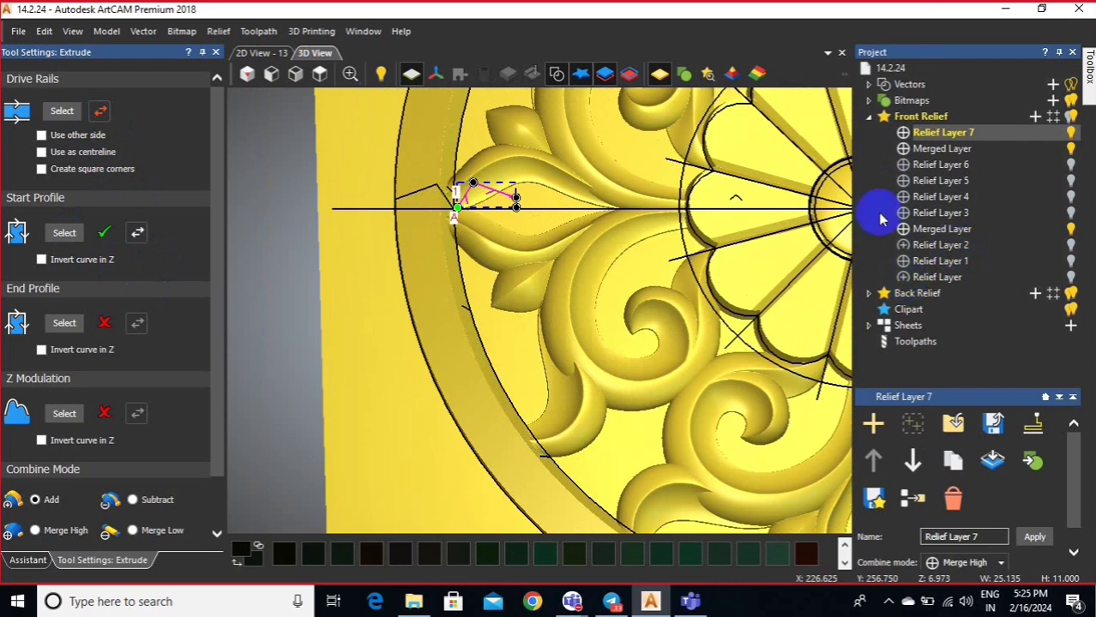
{"action": "left_click", "coordinate": [216, 53]}
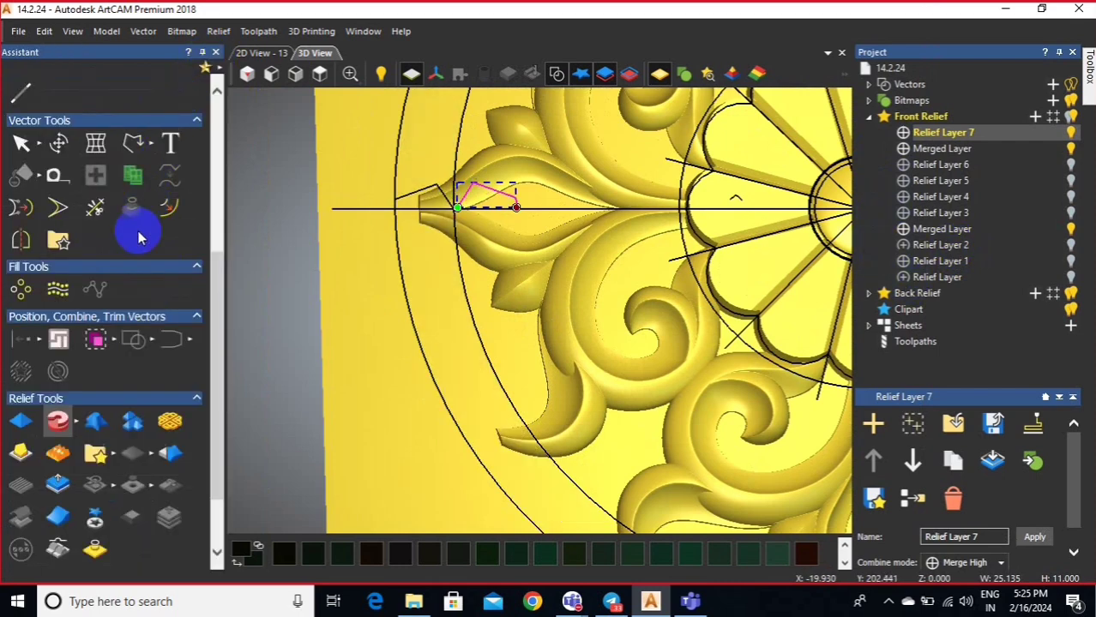
{"action": "left_click", "coordinate": [59, 144]}
{"action": "left_click", "coordinate": [101, 127]}
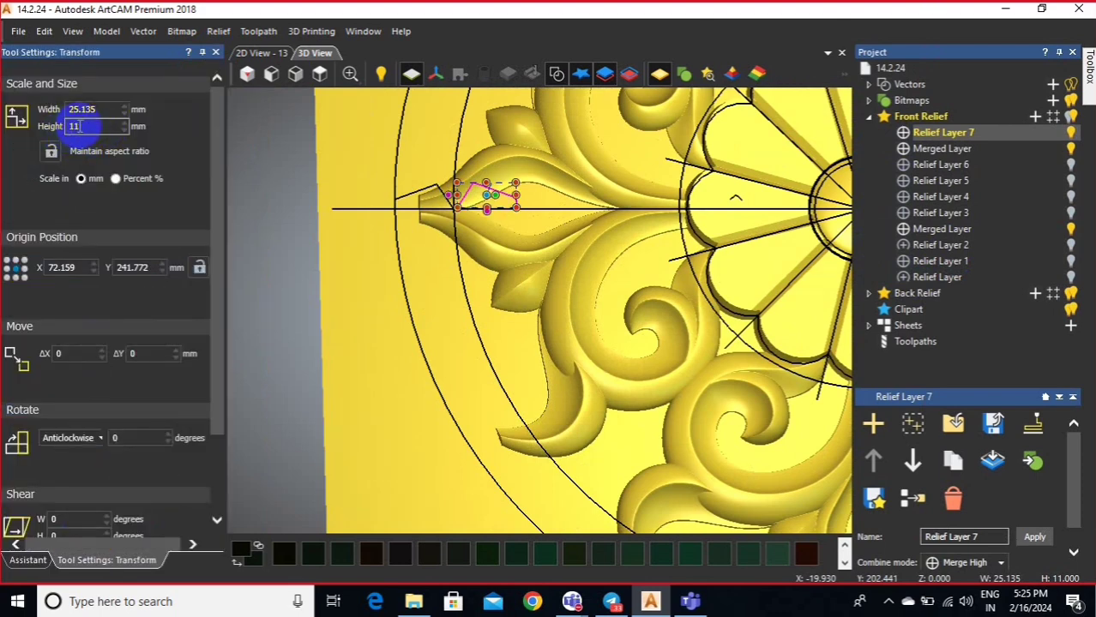
{"action": "left_click", "coordinate": [52, 149]}
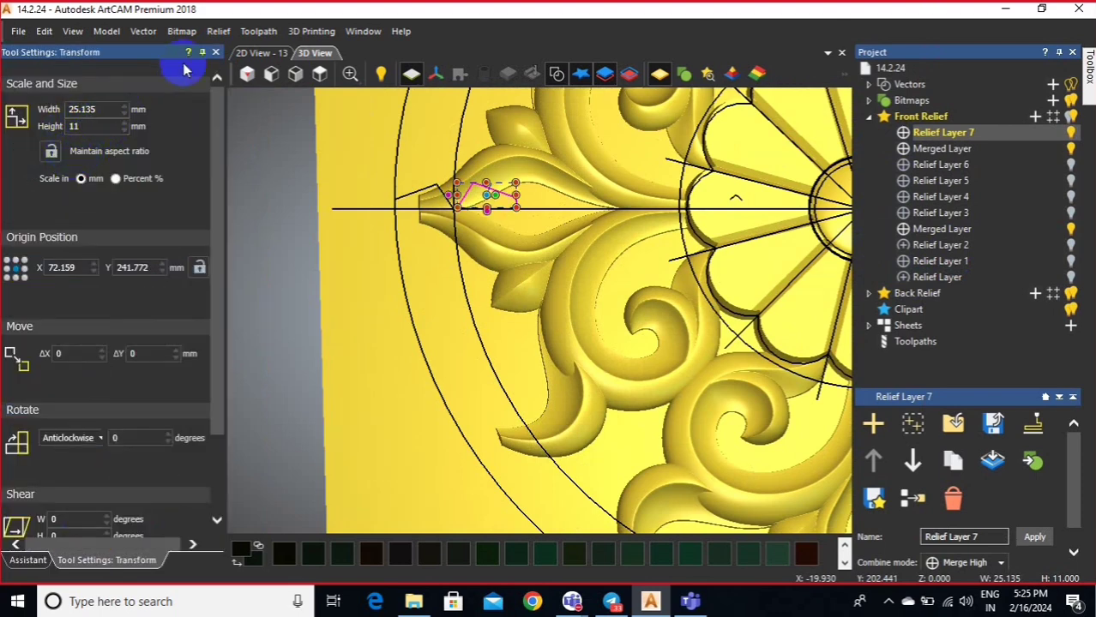
{"action": "left_click", "coordinate": [419, 228]}
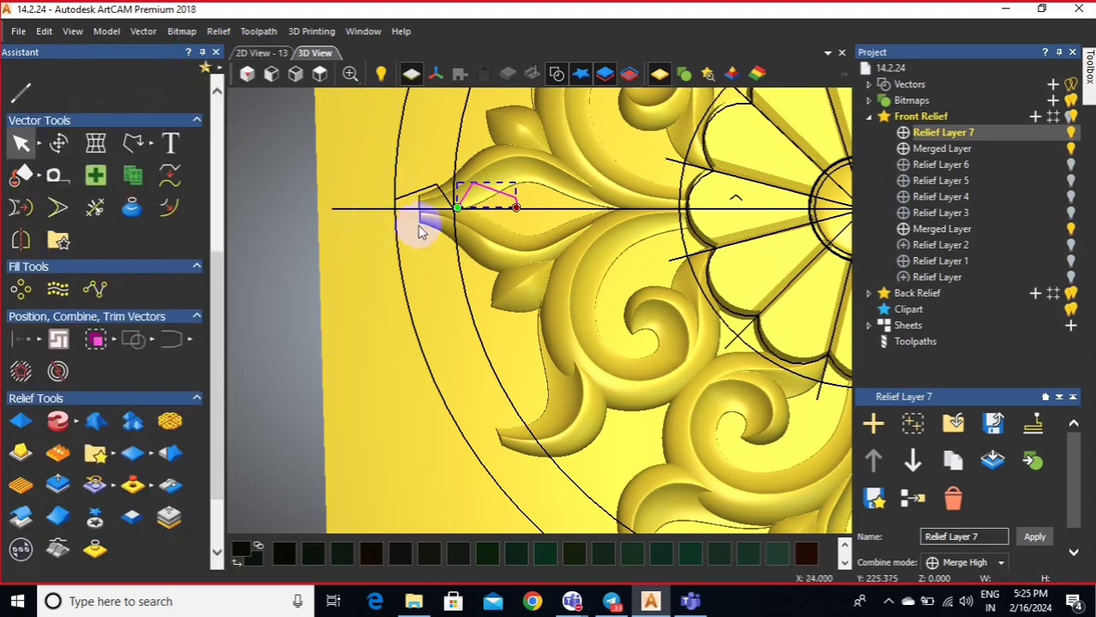
- Try to extrude the mirrored profile along the ring's outer circle
{"action": "left_click", "coordinate": [401, 243]}
{"action": "left_click", "coordinate": [57, 421]}
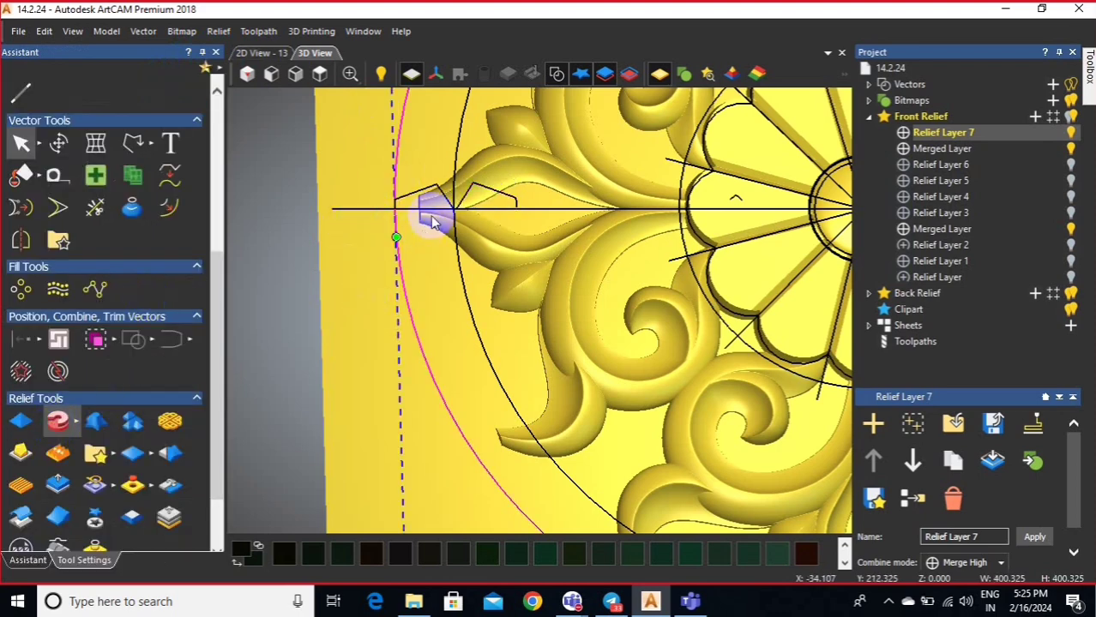
{"action": "left_click", "coordinate": [486, 190]}
{"action": "left_click", "coordinate": [65, 233]}
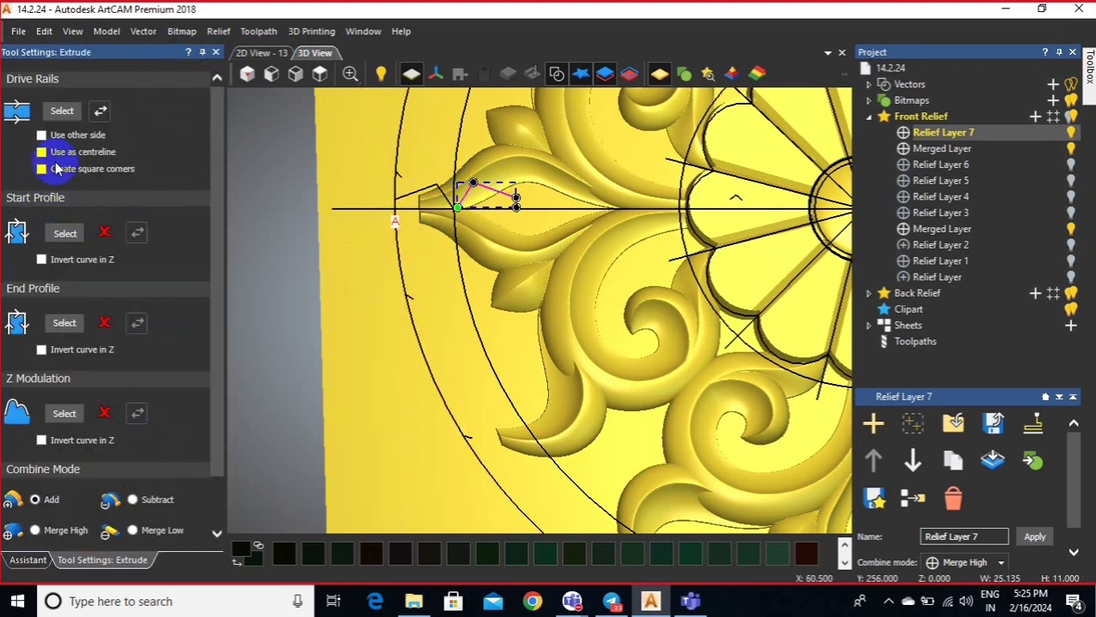
{"action": "left_click", "coordinate": [42, 152]}
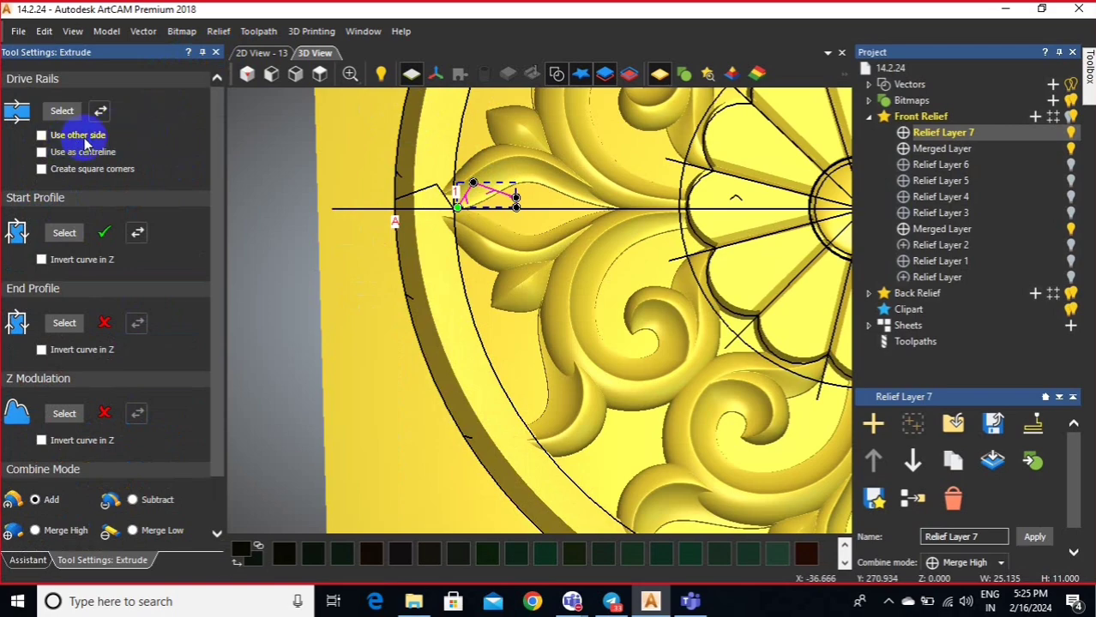
{"action": "left_click_drag", "start_coordinate": [504, 287], "coordinate": [388, 257]}
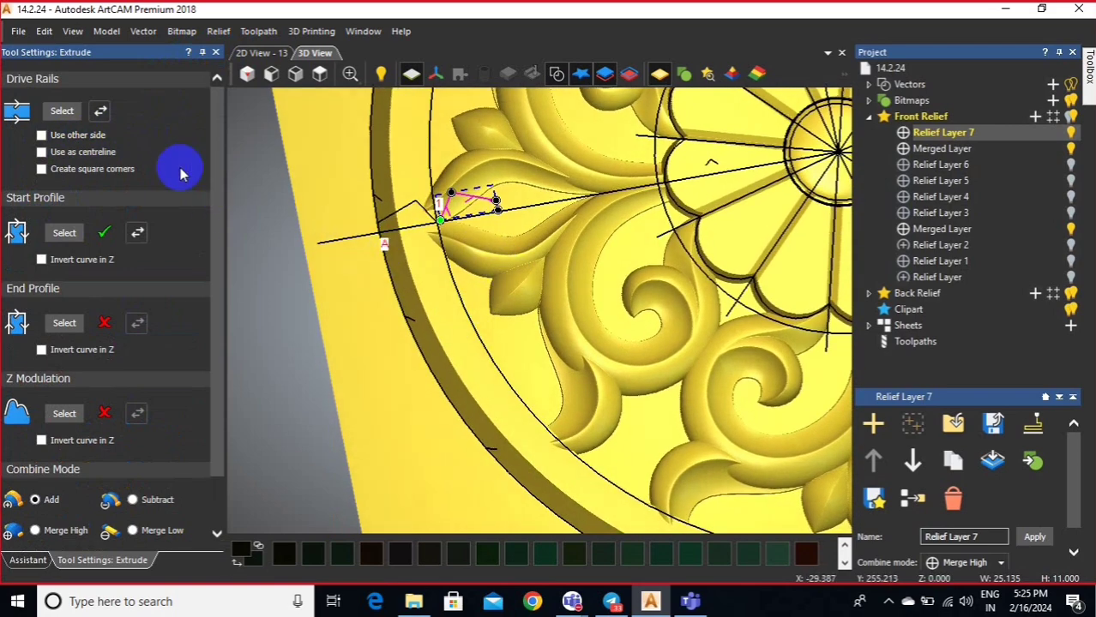
{"action": "left_click", "coordinate": [215, 53]}
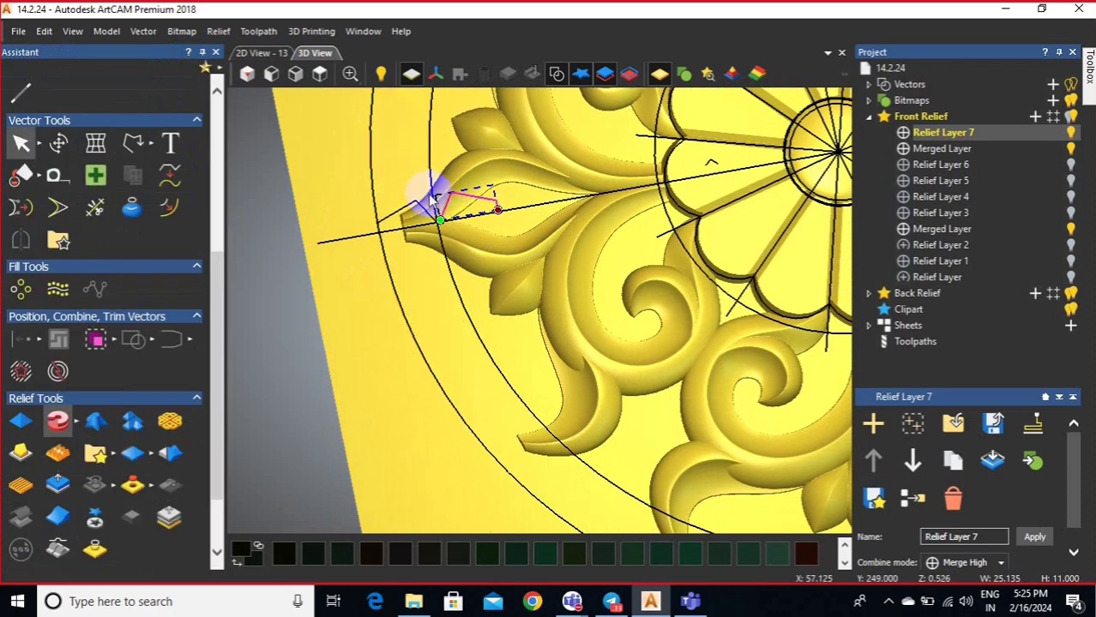
- Extrude the original profile along the ring's outer circle with the start profile reversed, and preview the ring without vectors
{"action": "left_click", "coordinate": [403, 305]}
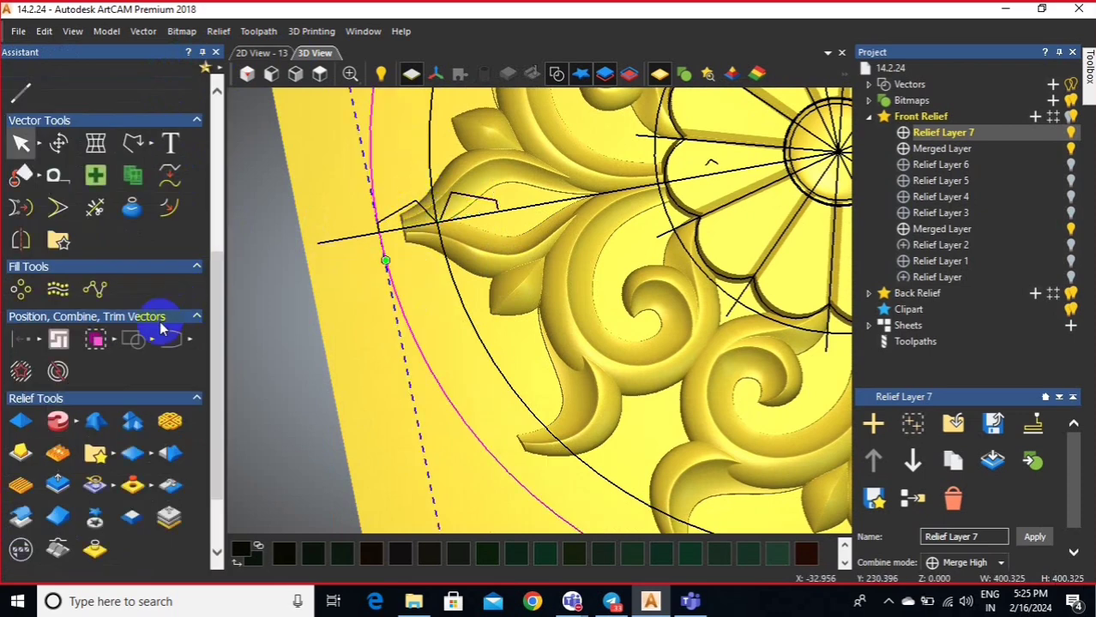
{"action": "left_click", "coordinate": [58, 421]}
{"action": "left_click", "coordinate": [408, 199]}
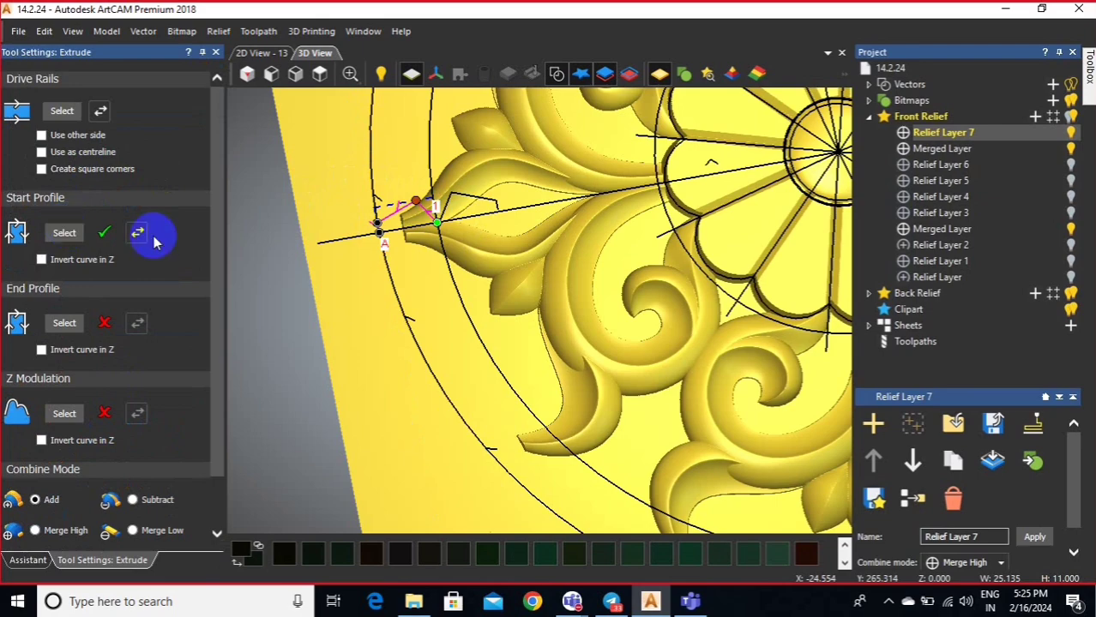
{"action": "left_click_drag", "start_coordinate": [343, 189], "coordinate": [487, 122]}
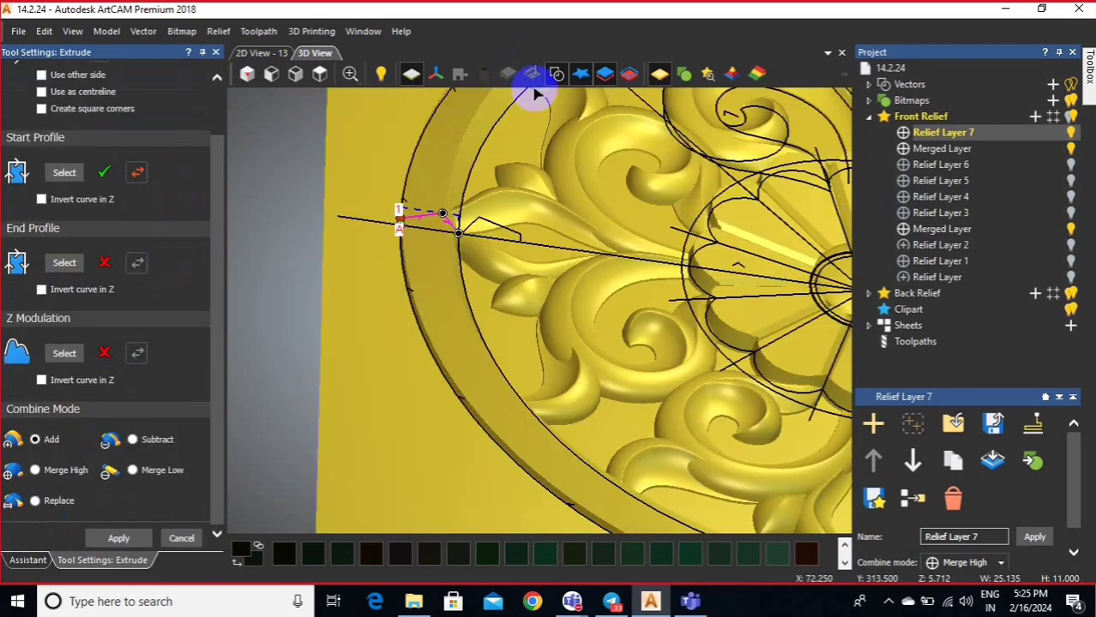
{"action": "left_click", "coordinate": [557, 75]}
{"action": "scroll", "coordinate": [446, 197], "scroll_direction": "down", "scroll_amount": 3}
{"action": "left_click_drag", "start_coordinate": [446, 197], "coordinate": [467, 251]}
{"action": "scroll", "coordinate": [478, 261], "scroll_direction": "up", "scroll_amount": 5}
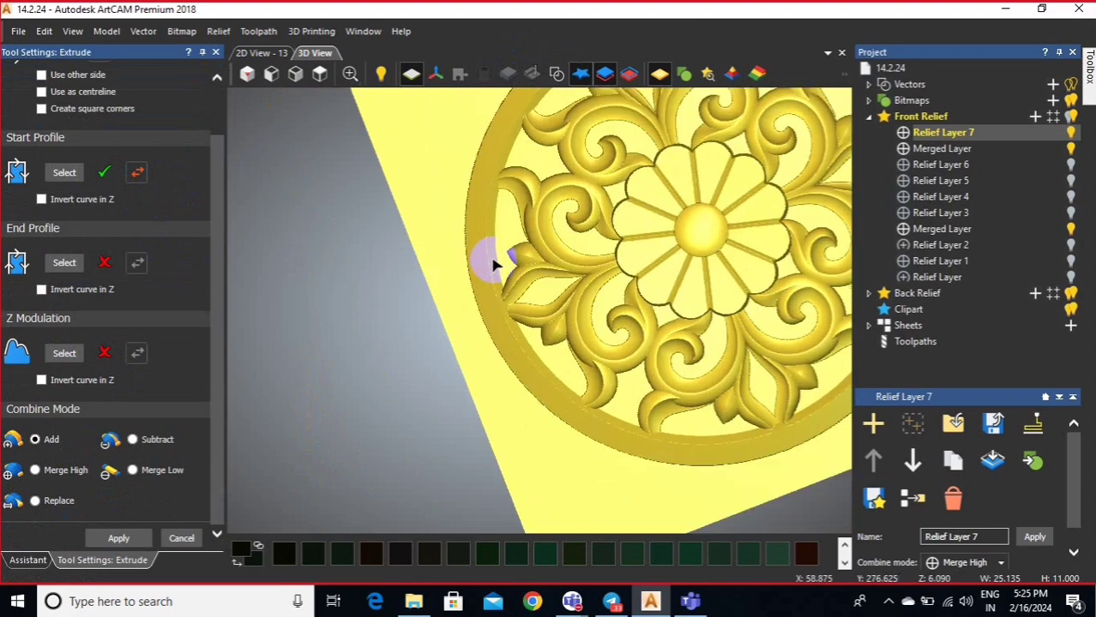
- Reshape the profile's long upper segment into a shallow arc and apply the ring extrusion with the vectors hidden
{"action": "left_click", "coordinate": [556, 74]}
{"action": "scroll", "coordinate": [467, 309], "scroll_direction": "up", "scroll_amount": 5}
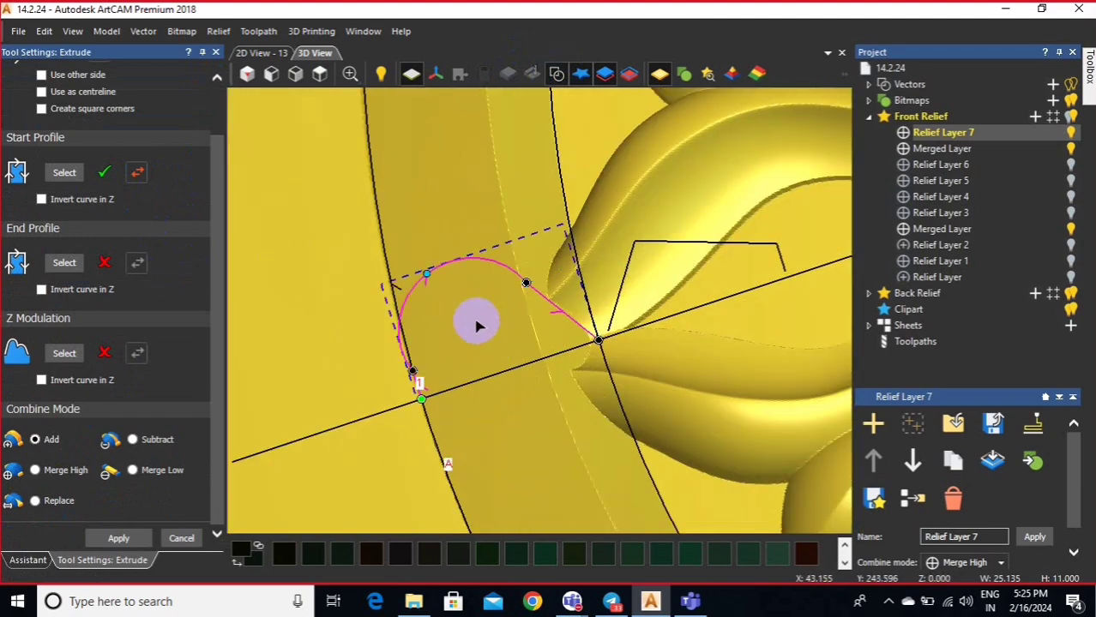
{"action": "left_click_drag", "start_coordinate": [428, 271], "coordinate": [464, 322]}
{"action": "scroll", "coordinate": [600, 312], "scroll_direction": "down", "scroll_amount": 6}
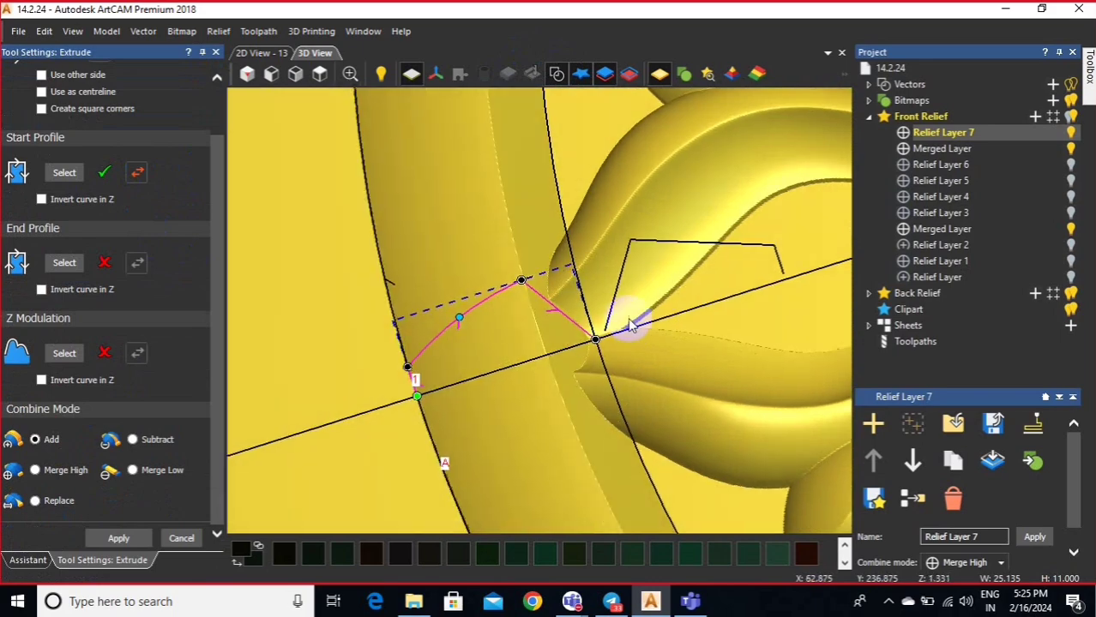
{"action": "left_click", "coordinate": [557, 74]}
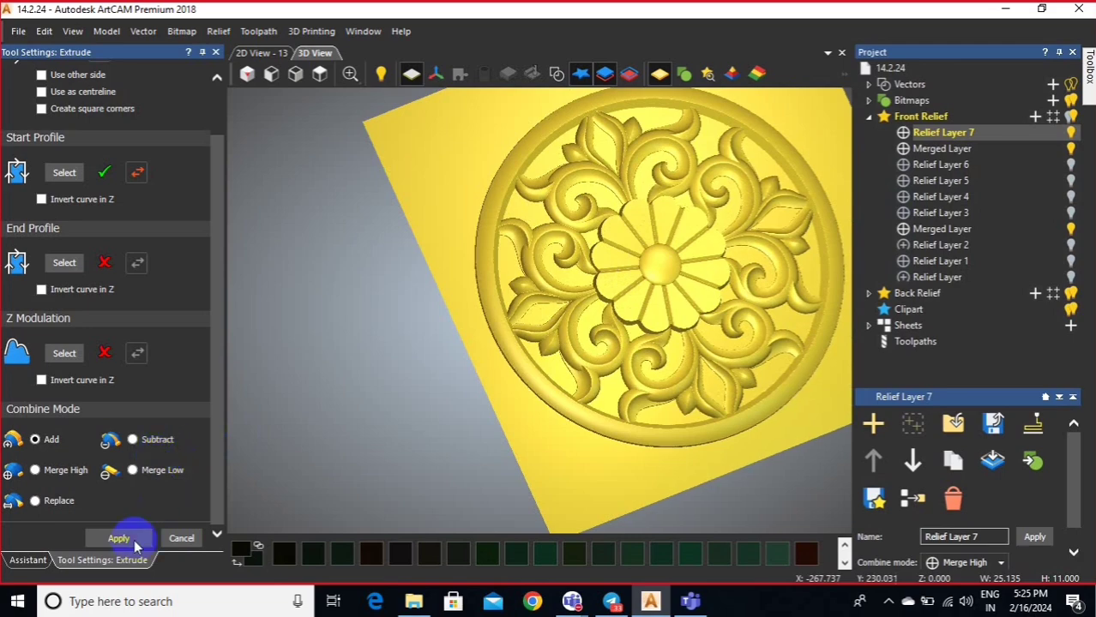
{"action": "left_click", "coordinate": [170, 540]}
- View the finished relief from the top and hide the zero plane
{"action": "left_click", "coordinate": [320, 74]}
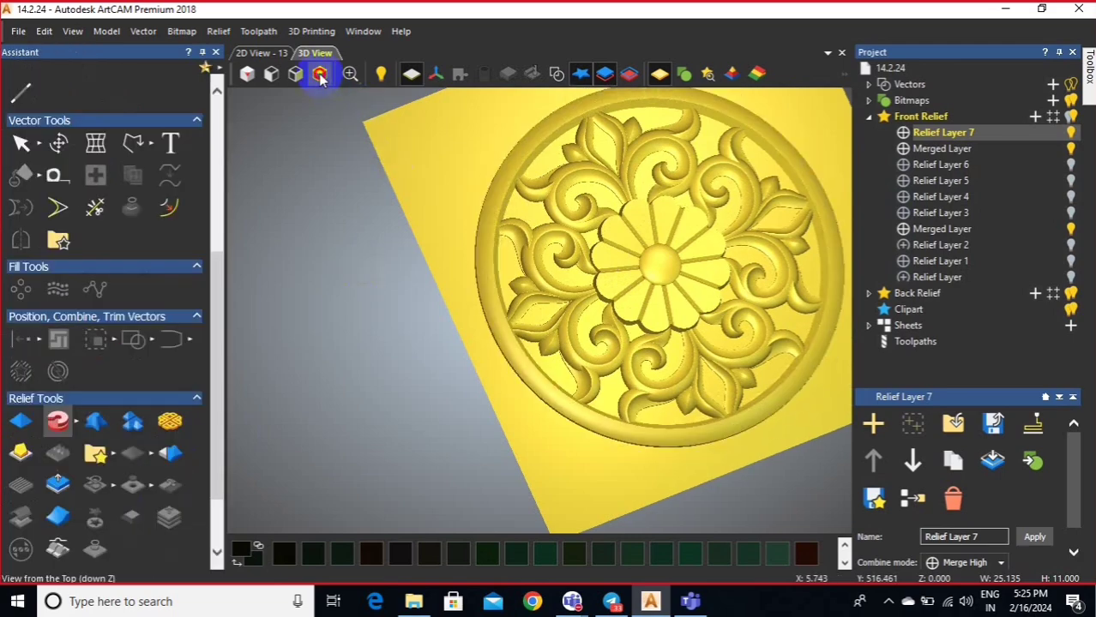
{"action": "scroll", "coordinate": [498, 183], "scroll_direction": "up", "scroll_amount": 2}
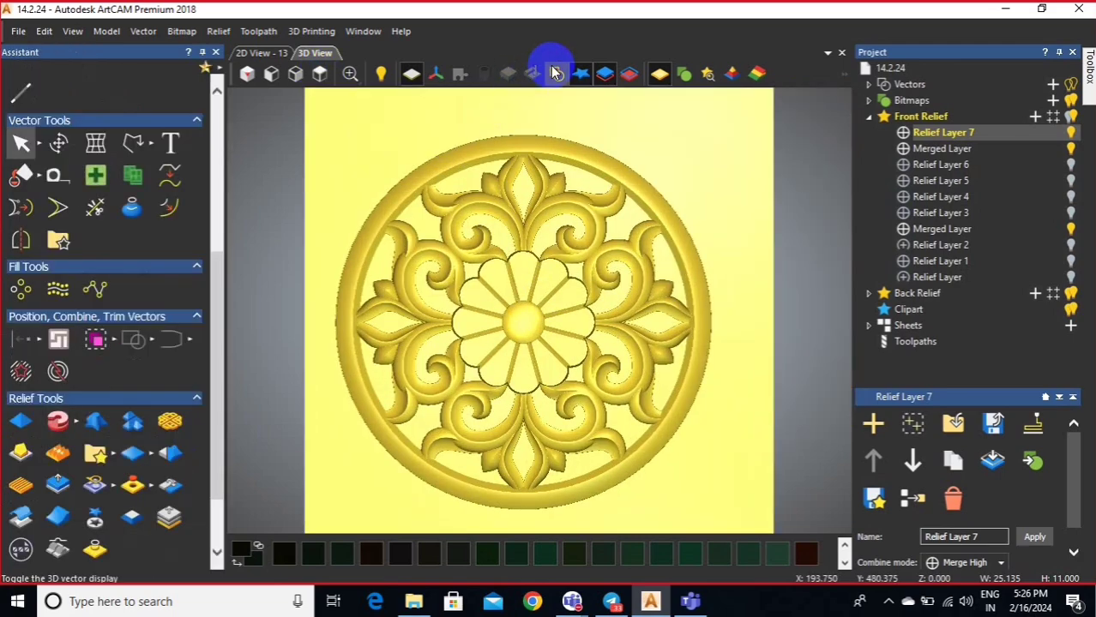
{"action": "left_click", "coordinate": [555, 74]}
{"action": "left_click", "coordinate": [410, 75]}
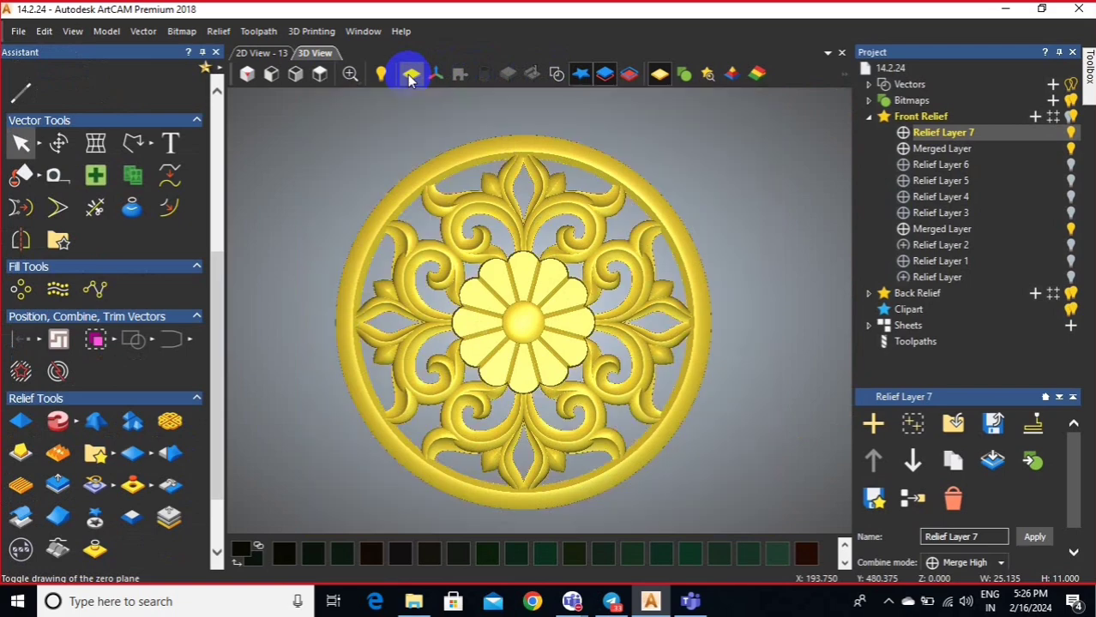
- Merge the layers from Relief Layer 7 down to the lower Merged Layer into a single layer and hide the source layers
{"action": "scroll", "coordinate": [521, 214], "scroll_direction": "up", "scroll_amount": 5}
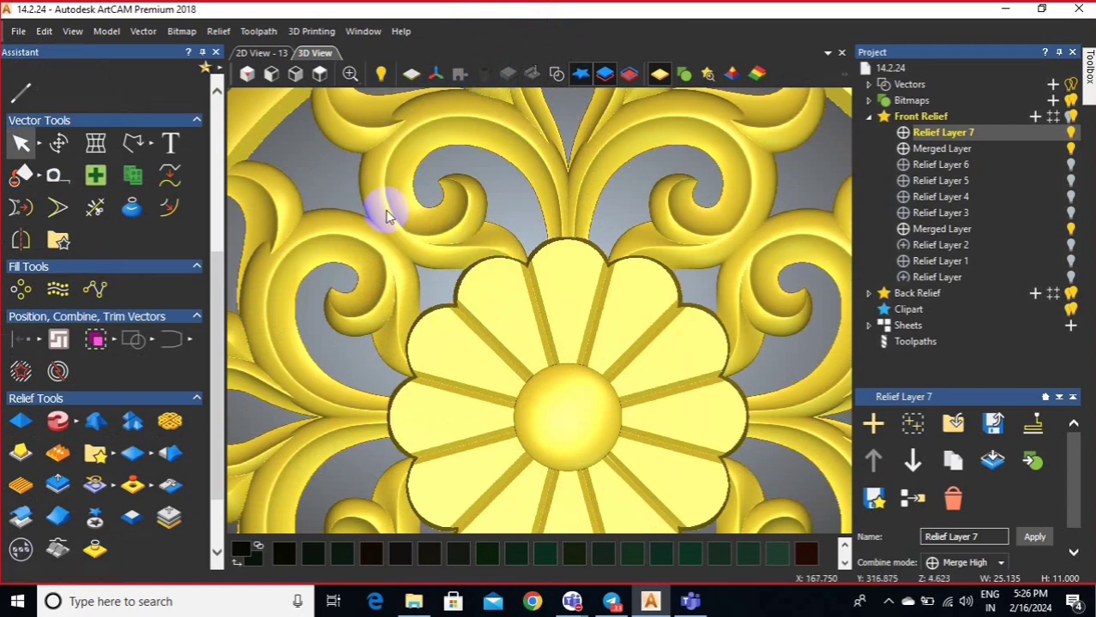
{"action": "left_click_drag", "start_coordinate": [424, 228], "coordinate": [648, 216]}
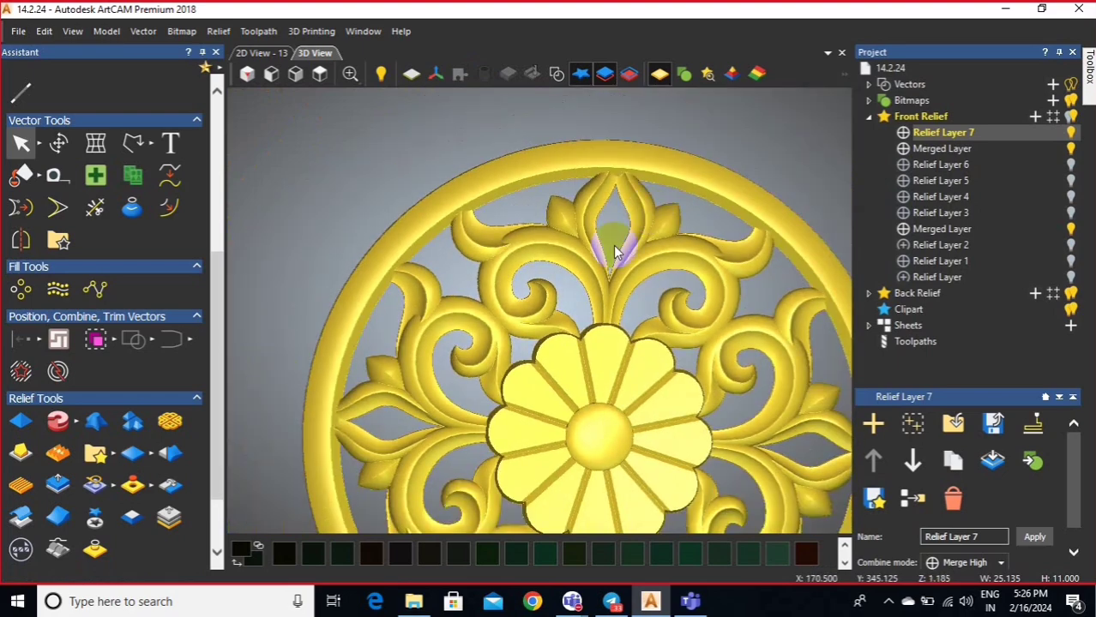
{"action": "left_click", "coordinate": [1045, 229]}
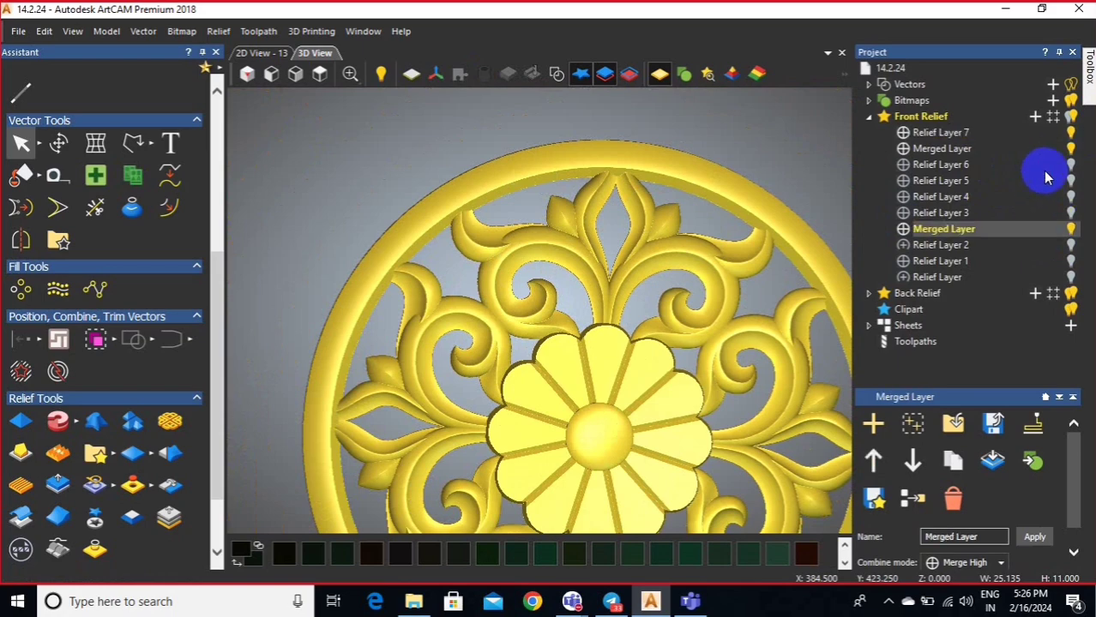
{"action": "left_click", "coordinate": [1036, 133], "text": "shift"}
{"action": "right_click", "coordinate": [1034, 129]}
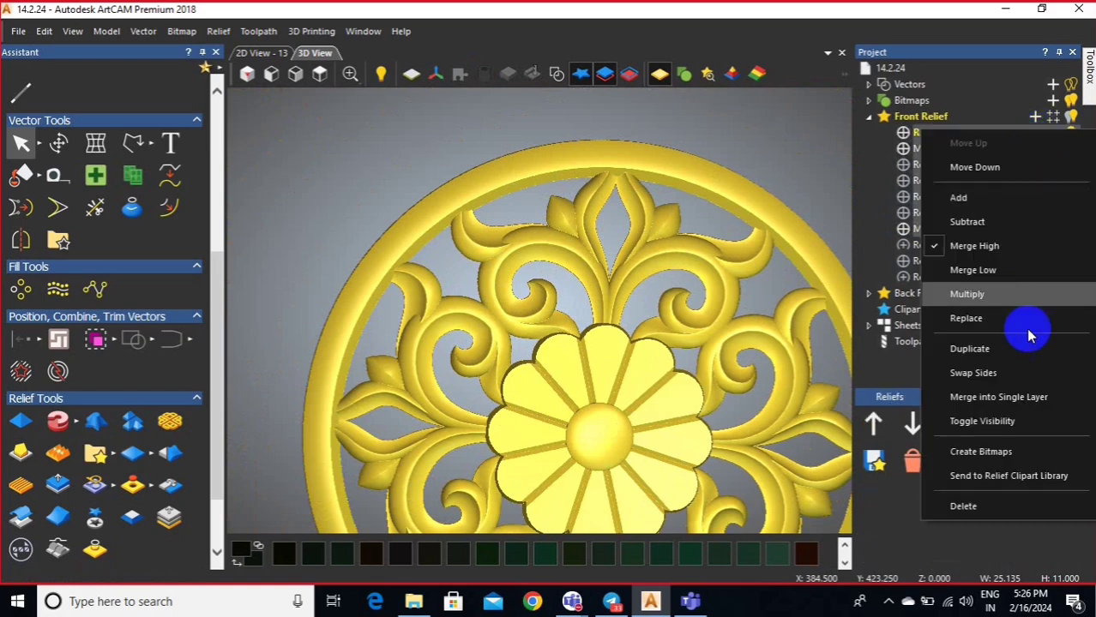
{"action": "left_click", "coordinate": [1025, 393]}
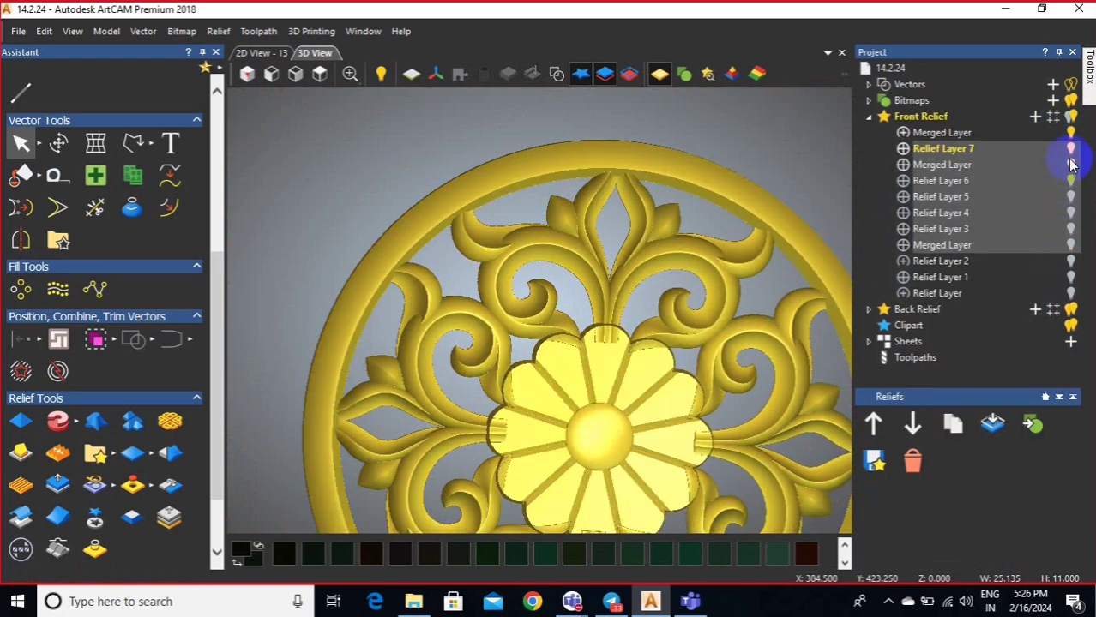
{"action": "left_click", "coordinate": [1070, 150]}
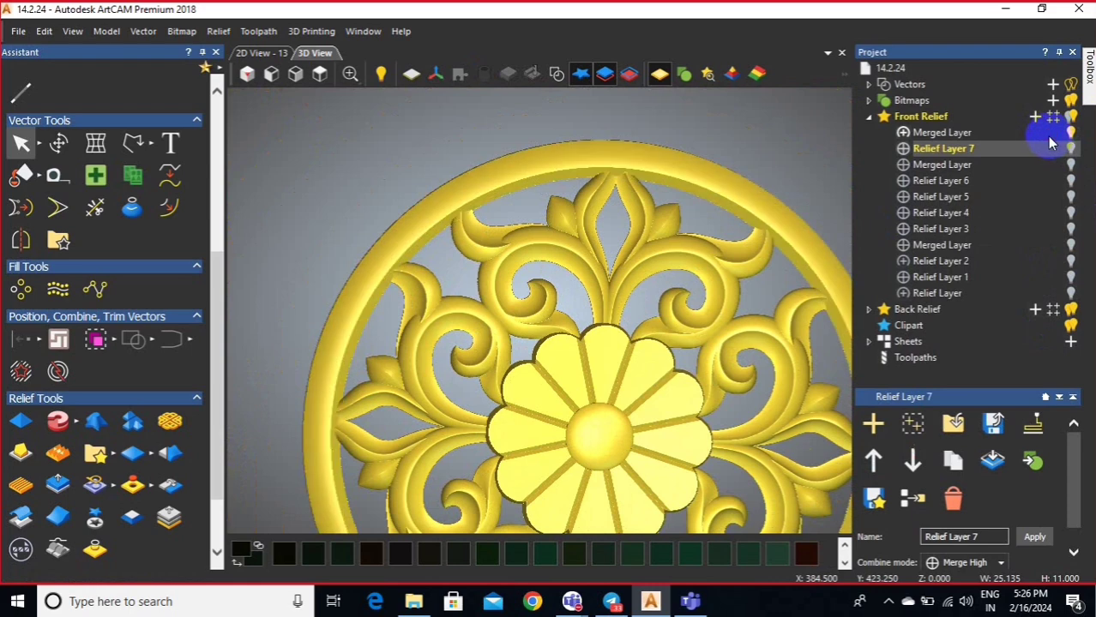
- Set the combine mode of the new top merged layer to Merge High
{"action": "left_click", "coordinate": [1051, 134]}
{"action": "right_click", "coordinate": [1051, 135]}
{"action": "left_click", "coordinate": [898, 271]}
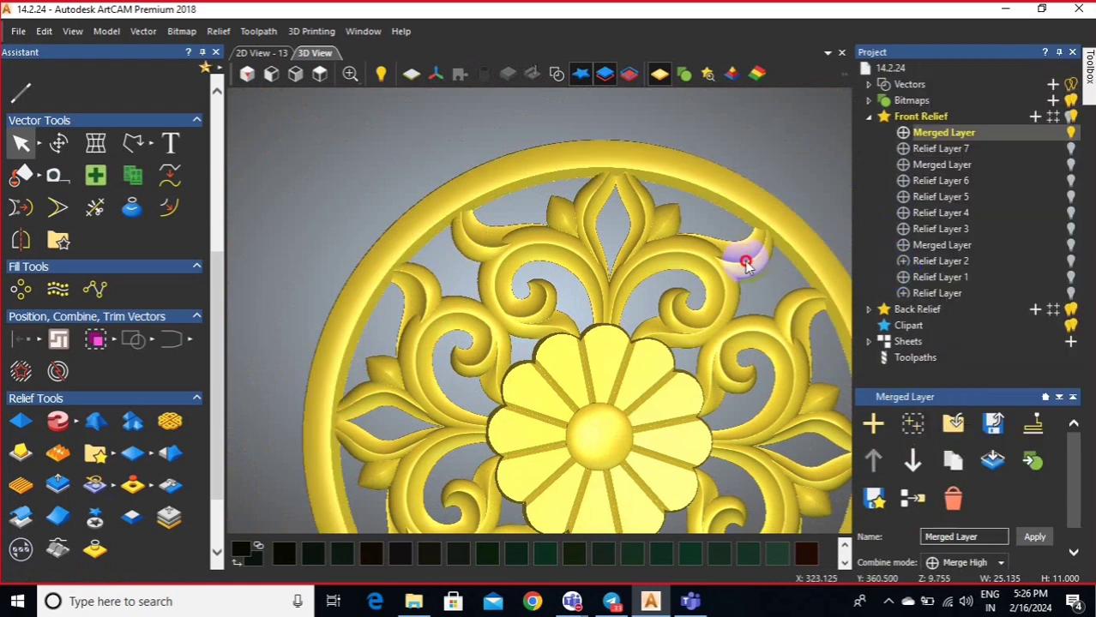
- Scale the new merged relief layer to a height of 18 mm without a mask
{"action": "scroll", "coordinate": [109, 416], "scroll_direction": "down", "scroll_amount": 3}
{"action": "left_click", "coordinate": [54, 386]}
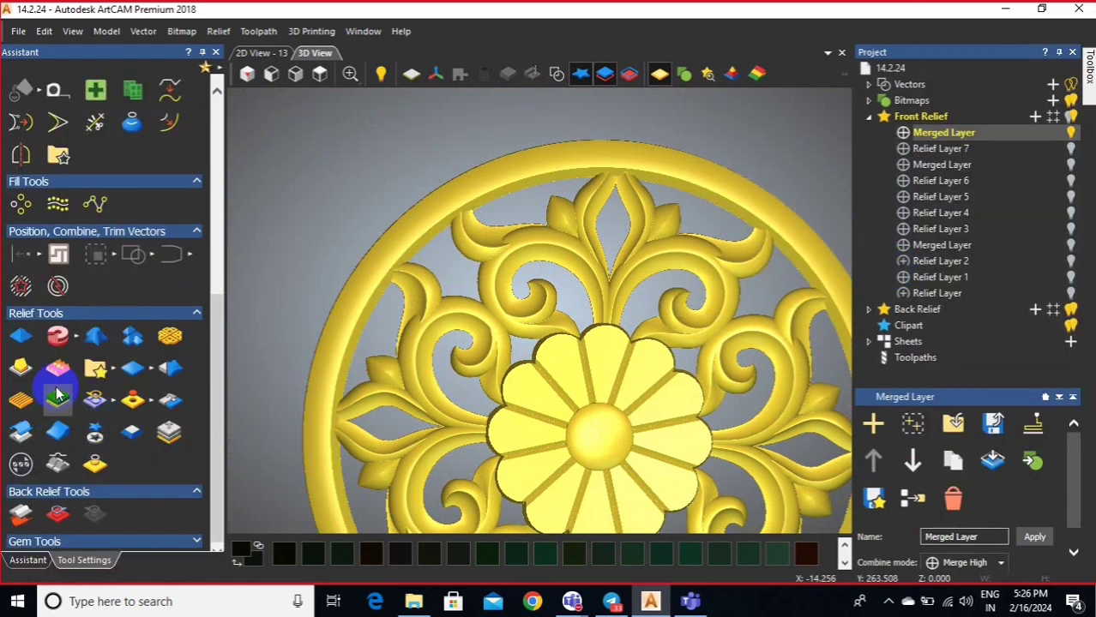
{"action": "left_click", "coordinate": [68, 150]}
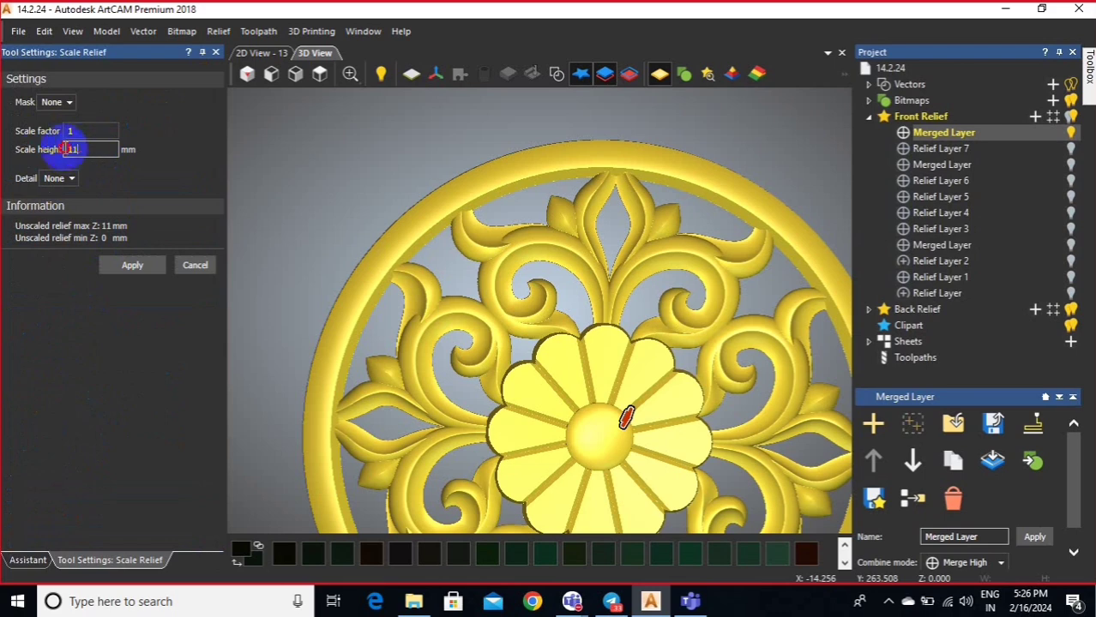
{"action": "type", "text": "1"}
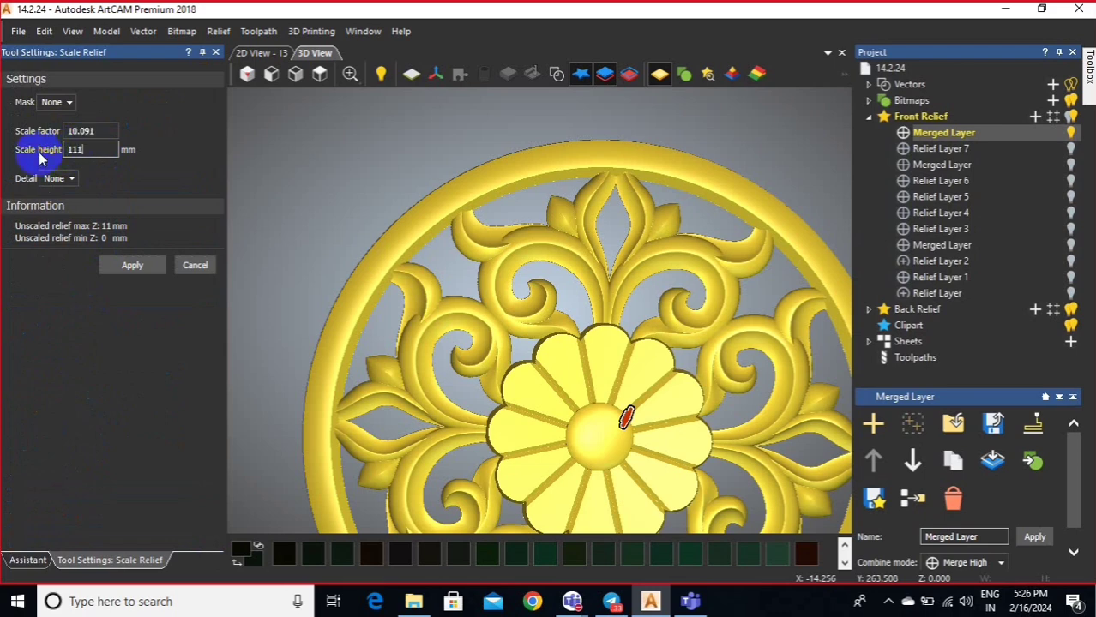
{"action": "type", "text": "8"}
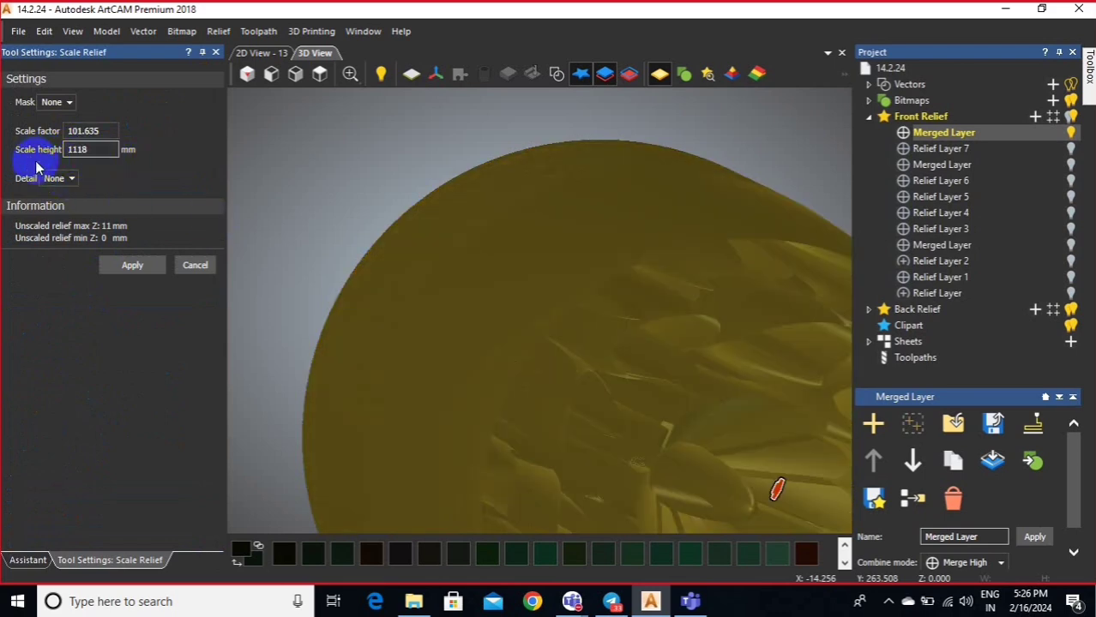
{"action": "left_click_drag", "start_coordinate": [671, 469], "coordinate": [523, 292]}
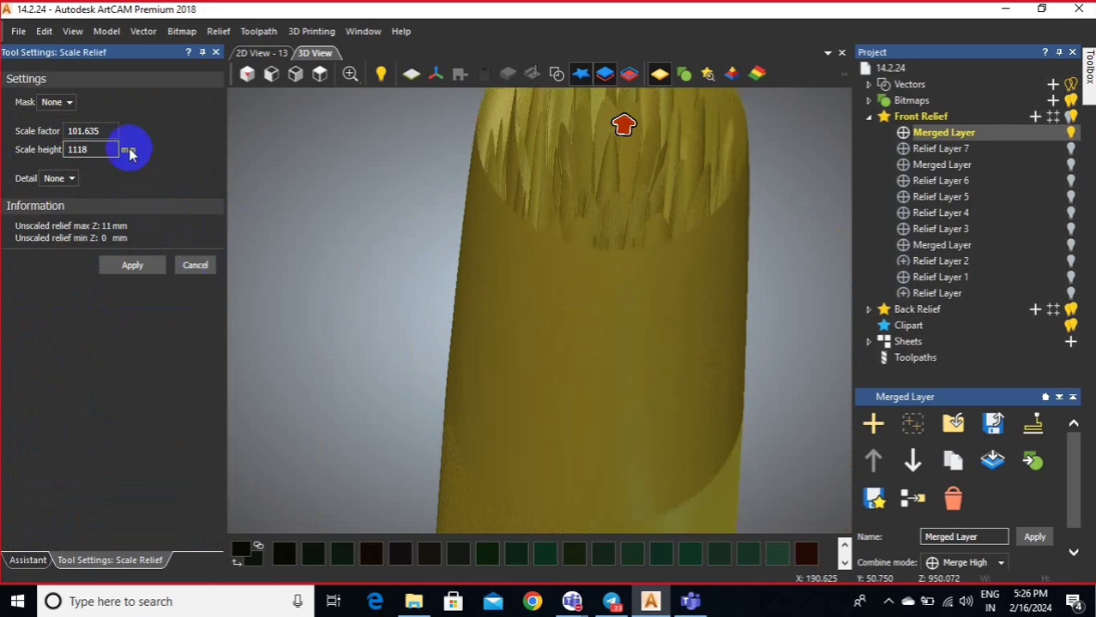
{"action": "left_click_drag", "start_coordinate": [130, 154], "coordinate": [53, 150]}
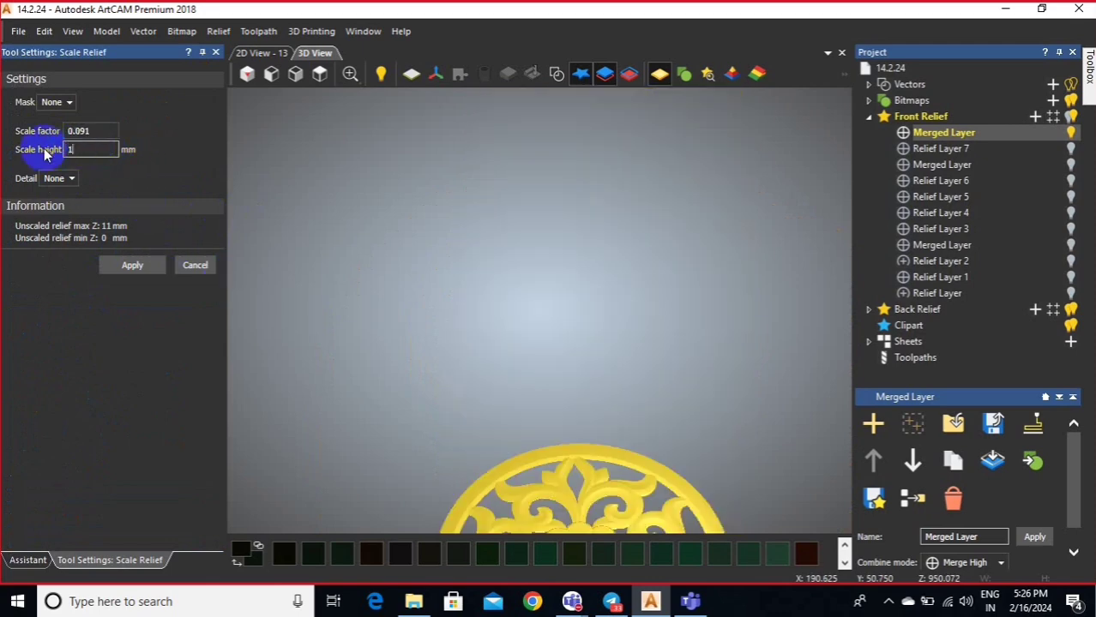
{"action": "type", "text": "8"}
{"action": "scroll", "coordinate": [538, 415], "scroll_direction": "up", "scroll_amount": 5}
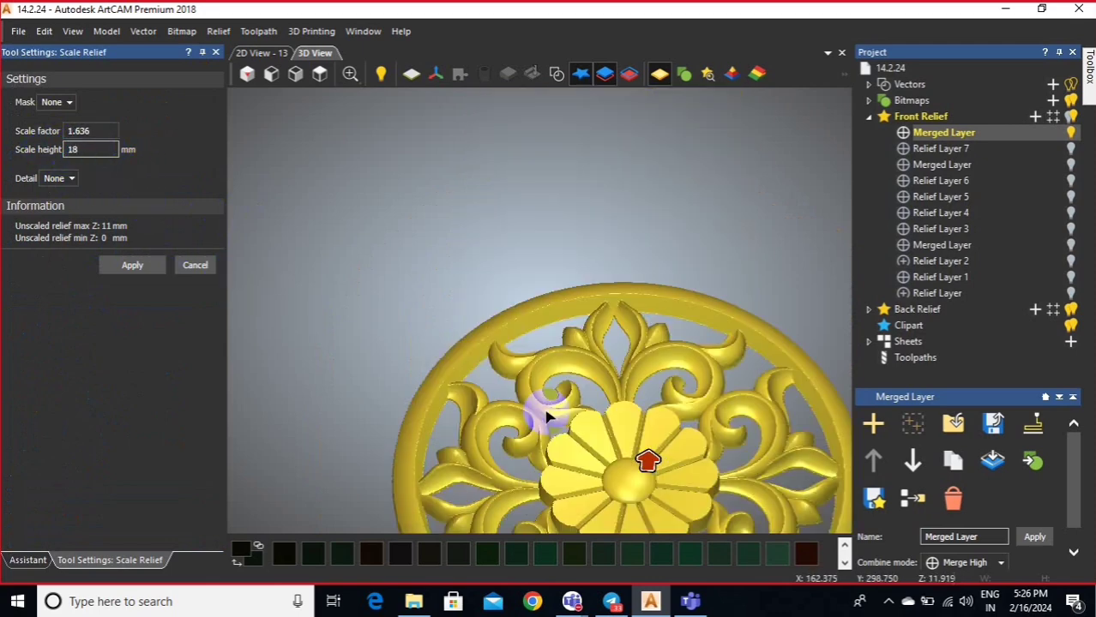
{"action": "left_click", "coordinate": [178, 267]}
- Examine the rescaled flower and scrolls up close and from an angle, and return to the top view
{"action": "left_click_drag", "start_coordinate": [554, 390], "coordinate": [525, 318]}
{"action": "scroll", "coordinate": [525, 318], "scroll_direction": "up", "scroll_amount": 10}
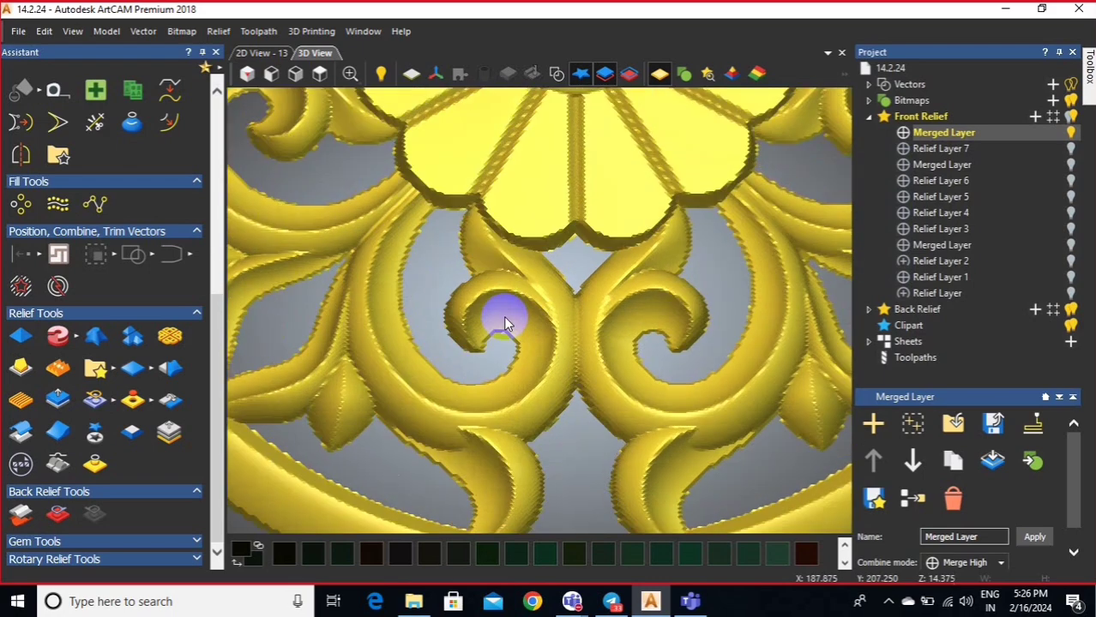
{"action": "scroll", "coordinate": [505, 313], "scroll_direction": "down", "scroll_amount": 5}
{"action": "left_click_drag", "start_coordinate": [544, 396], "coordinate": [302, 105]}
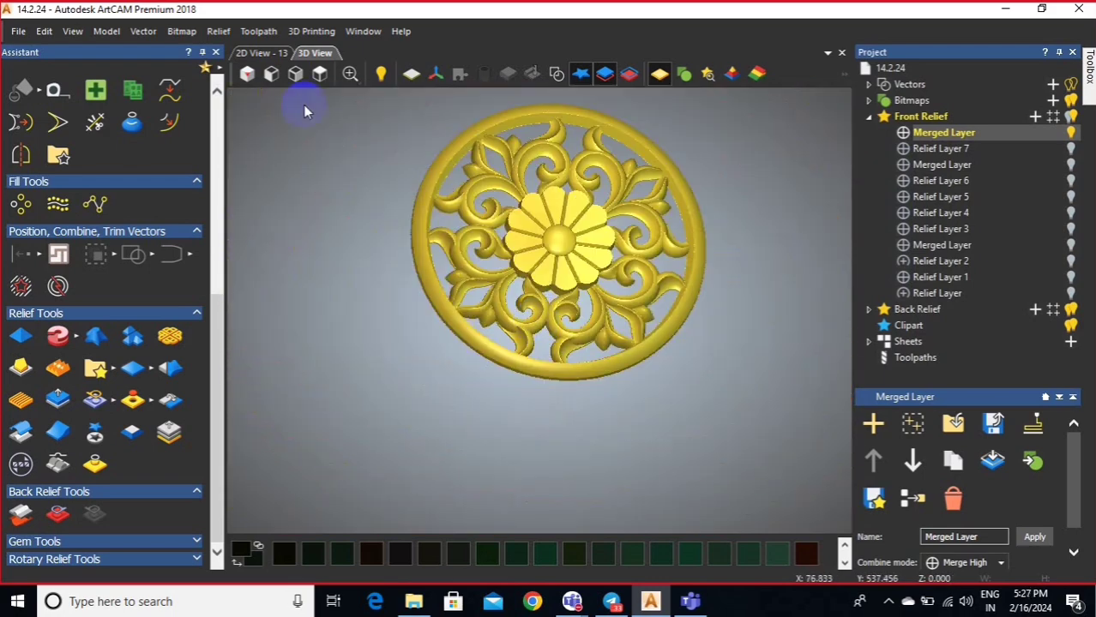
{"action": "left_click", "coordinate": [320, 75]}
{"action": "scroll", "coordinate": [535, 264], "scroll_direction": "up", "scroll_amount": 3}
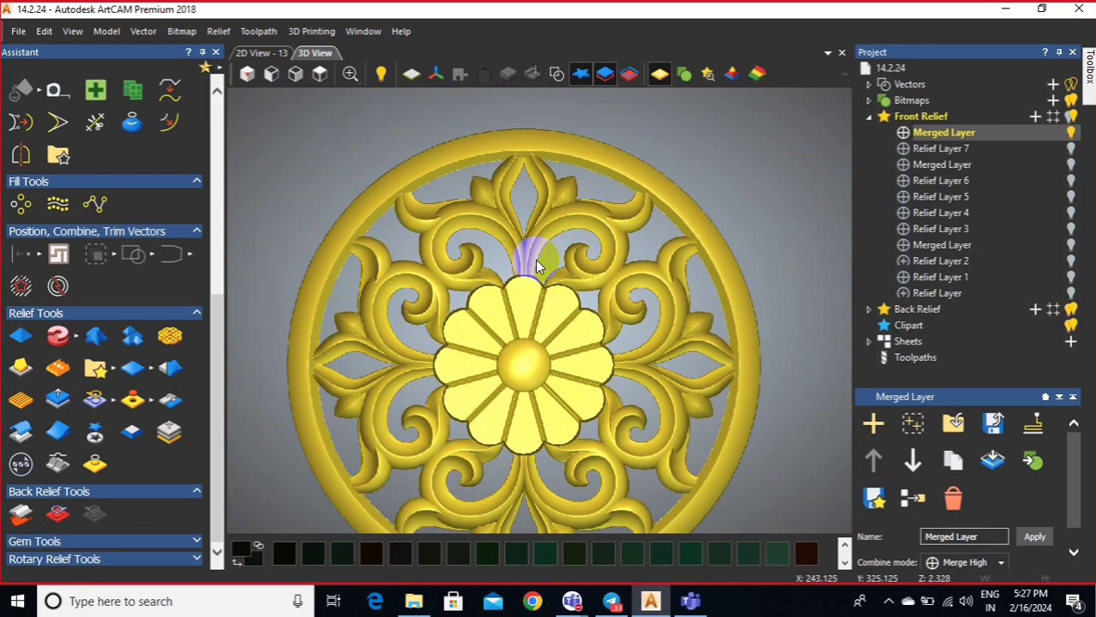
- Show the vectors and move the construction vectors clear of the relief, leaving the outer circle in place
{"action": "left_click", "coordinate": [556, 72]}
{"action": "scroll", "coordinate": [403, 187], "scroll_direction": "down", "scroll_amount": 3}
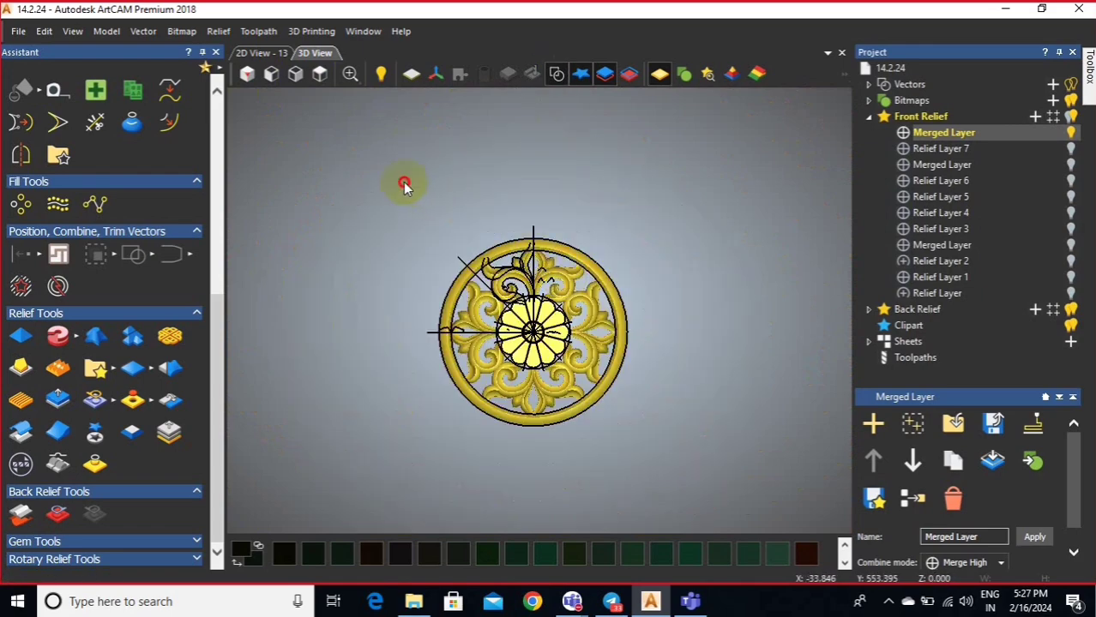
{"action": "left_click_drag", "start_coordinate": [627, 440], "coordinate": [791, 246]}
{"action": "scroll", "coordinate": [680, 311], "scroll_direction": "up", "scroll_amount": 2}
{"action": "left_click", "coordinate": [636, 399]}
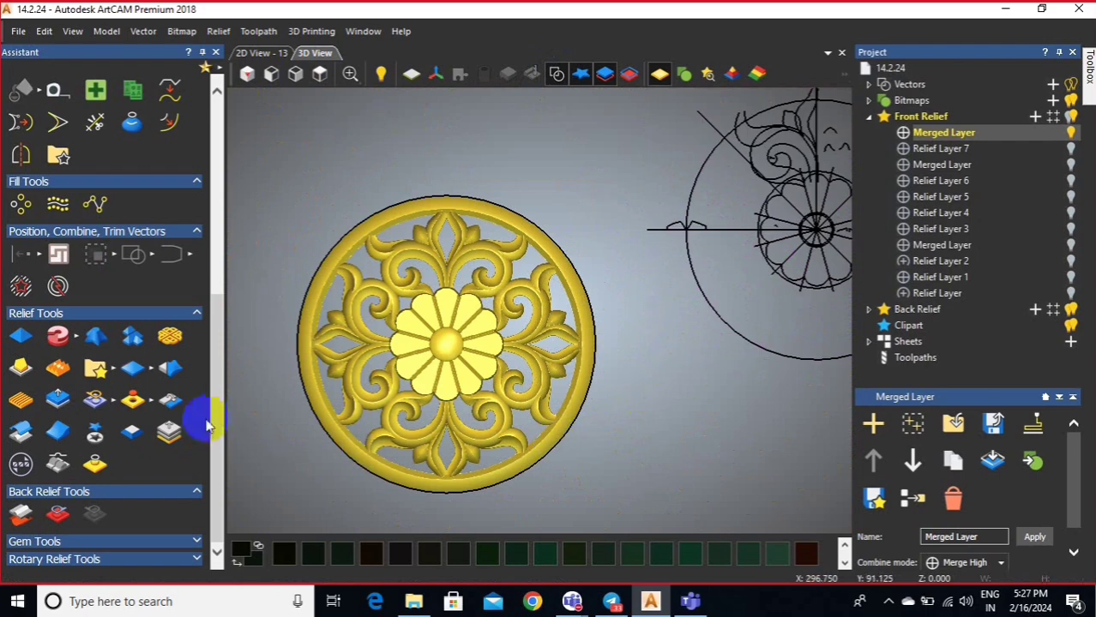
- Create smooth boundary vectors from the selected relief layer without using a height range
{"action": "left_click", "coordinate": [92, 466]}
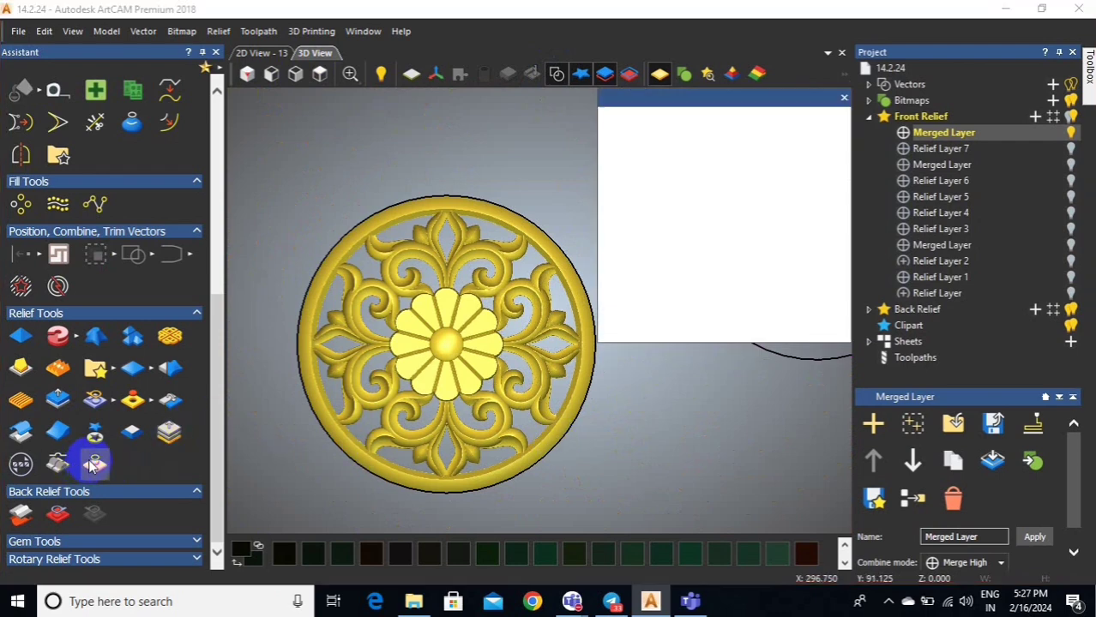
{"action": "left_click", "coordinate": [614, 171]}
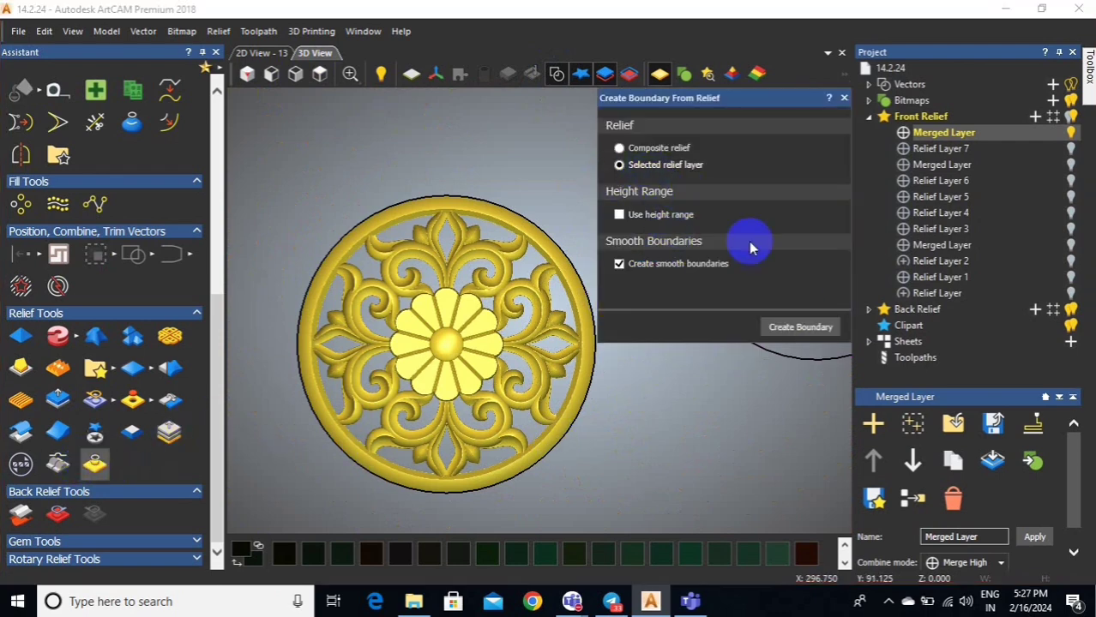
{"action": "left_click", "coordinate": [780, 327]}
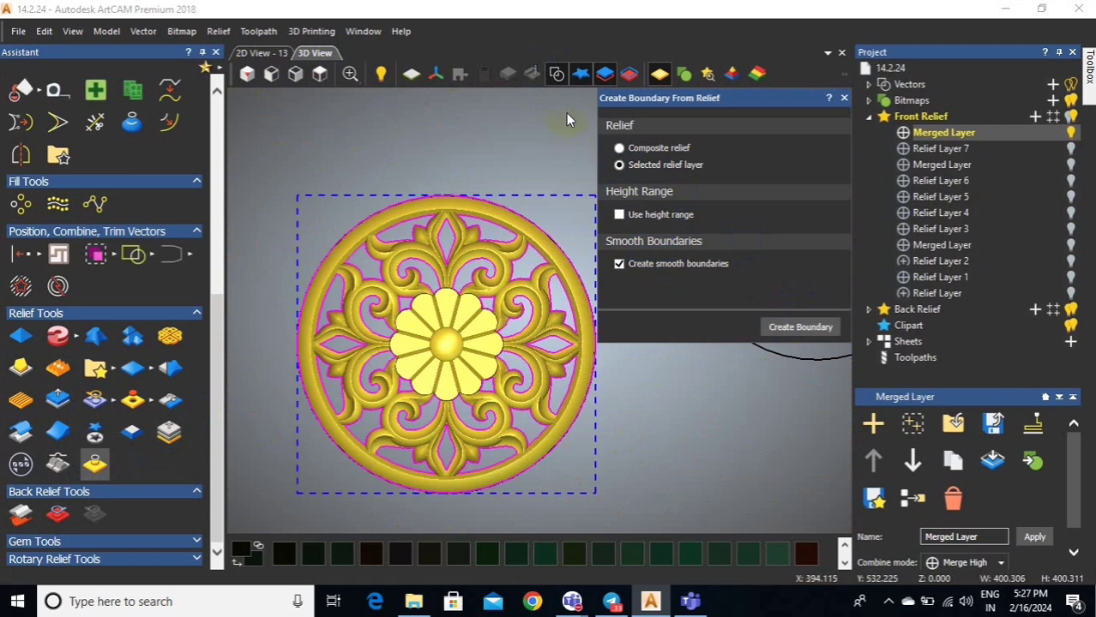
{"action": "scroll", "coordinate": [494, 304], "scroll_direction": "up", "scroll_amount": 2}
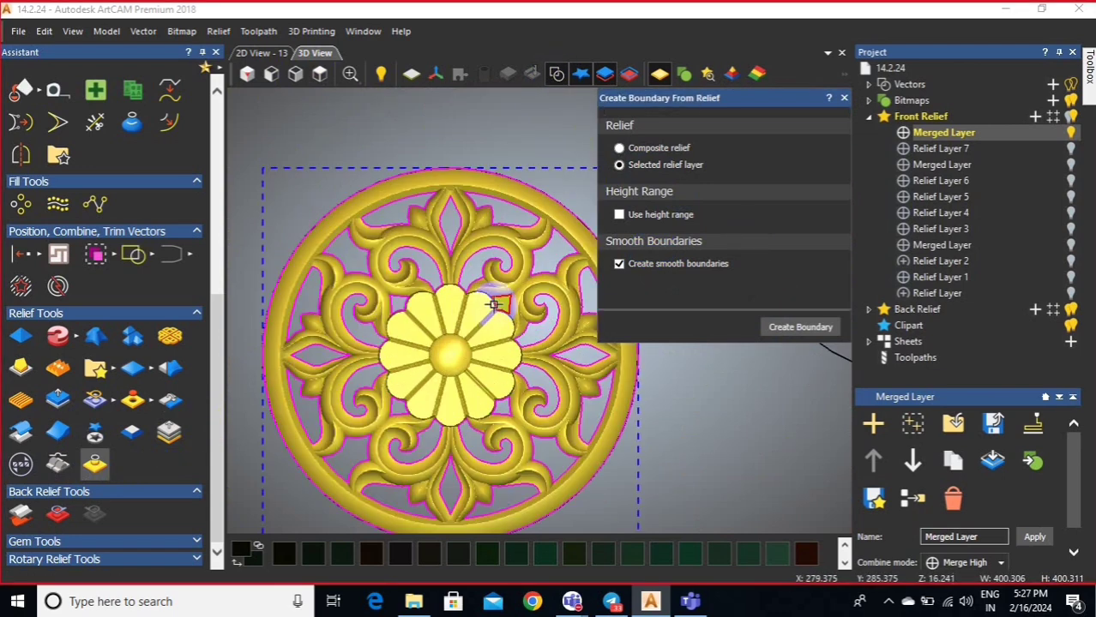